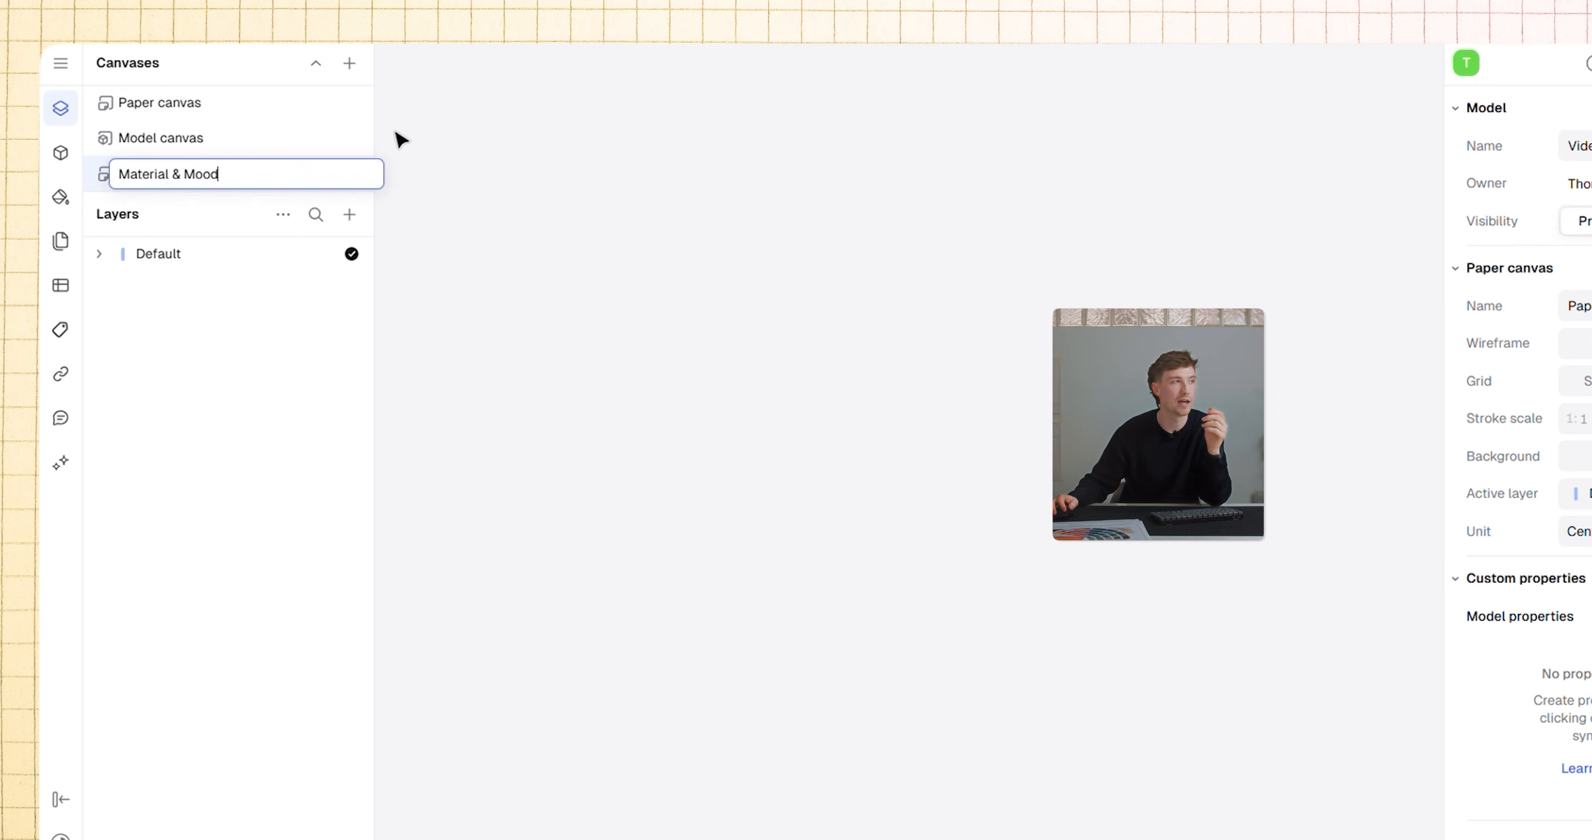
Step: Name the new paper canvas Material & Mood
{"action": "key", "text": "Return"}
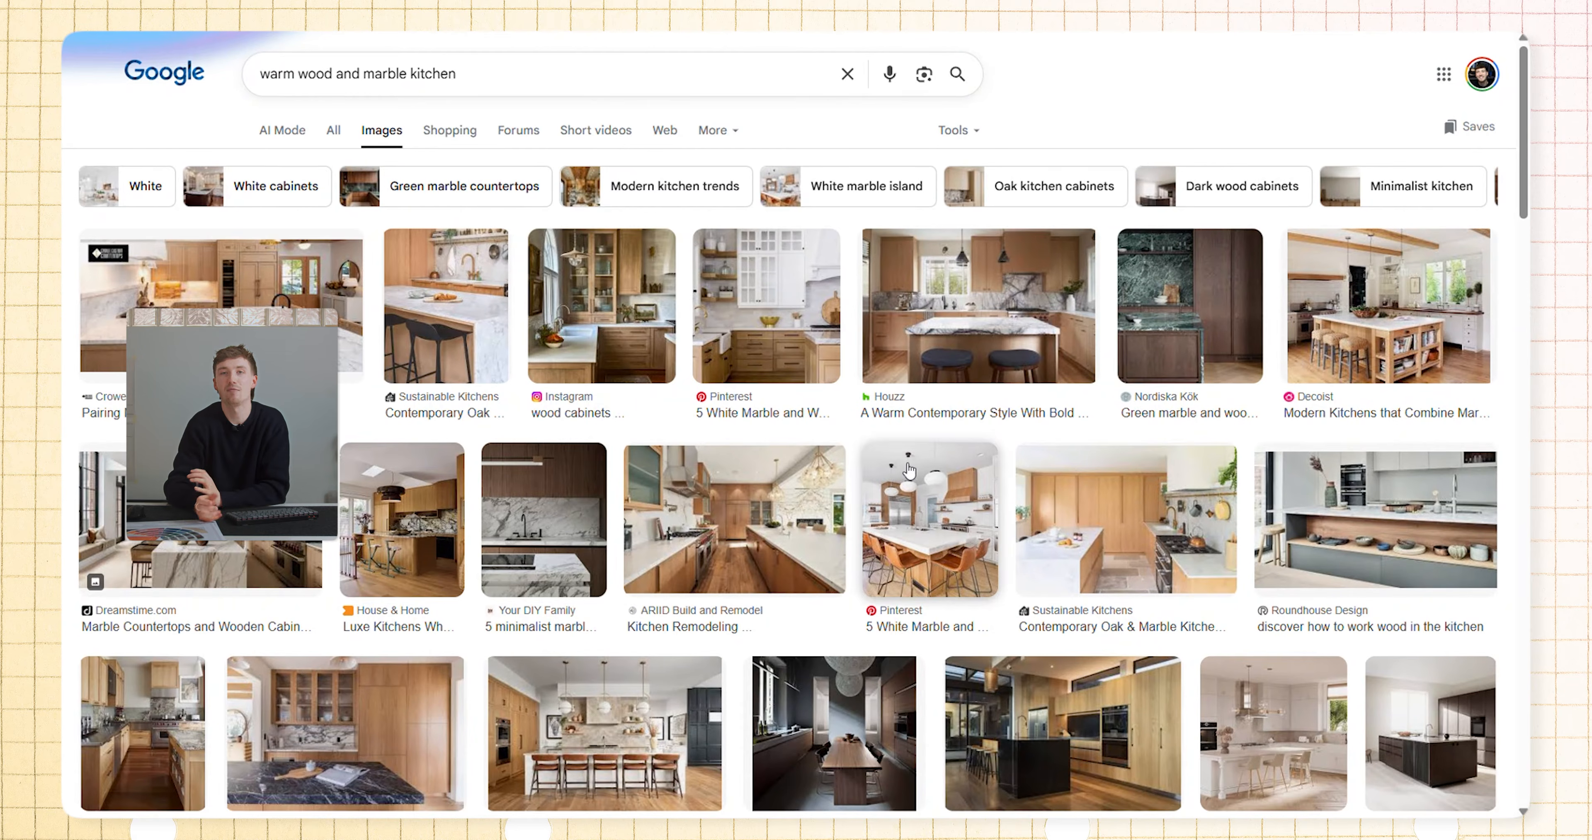
Step: Preview several warm wood and marble kitchen images and copy the Your DIY Family image with the dark wood and marble splashback
{"action": "left_click", "coordinate": [754, 563]}
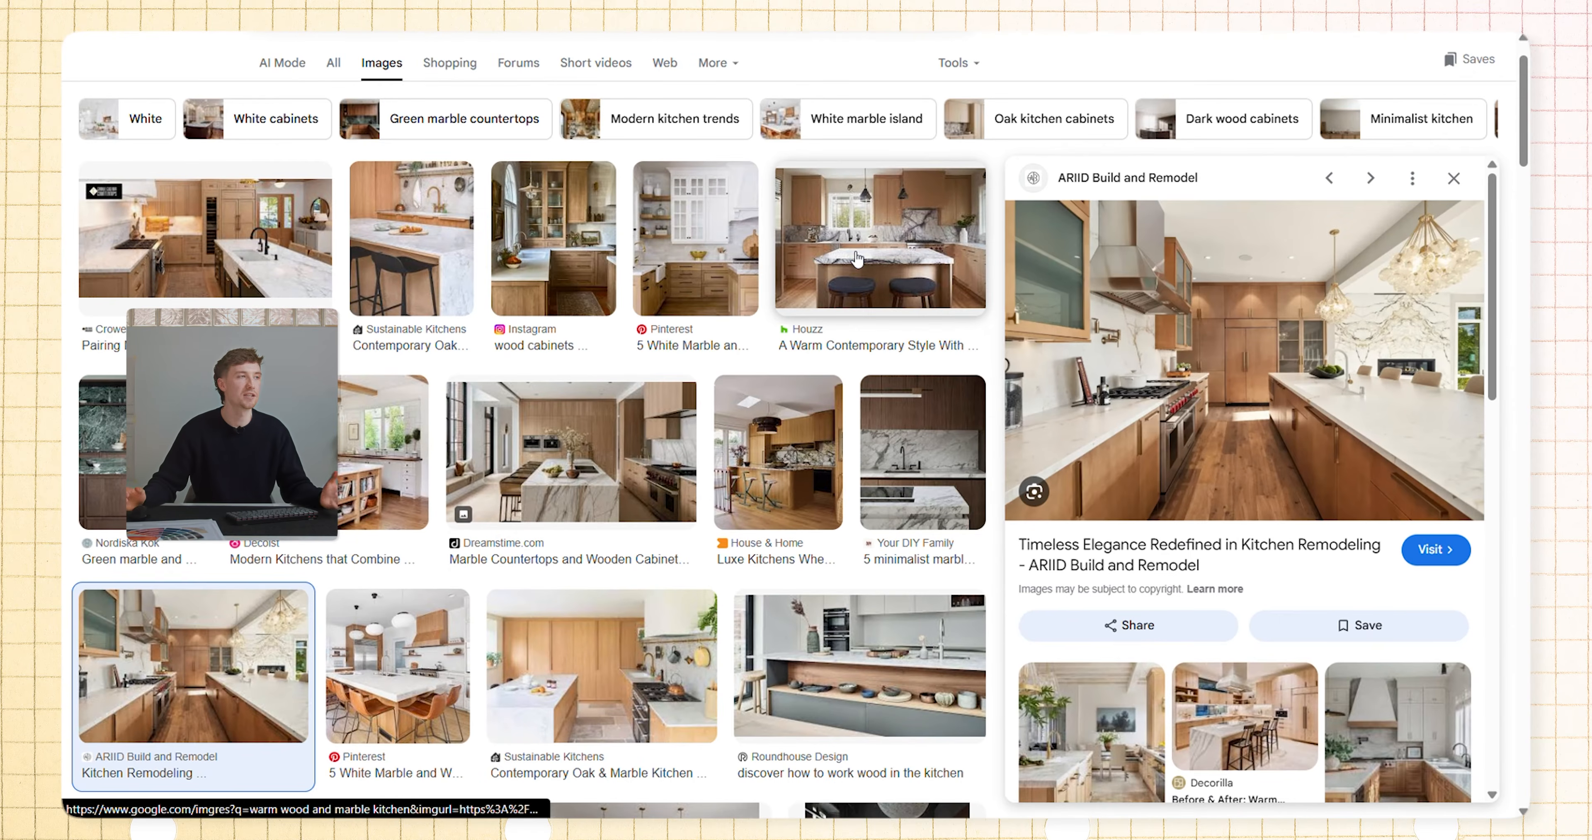
{"action": "left_click", "coordinate": [858, 258]}
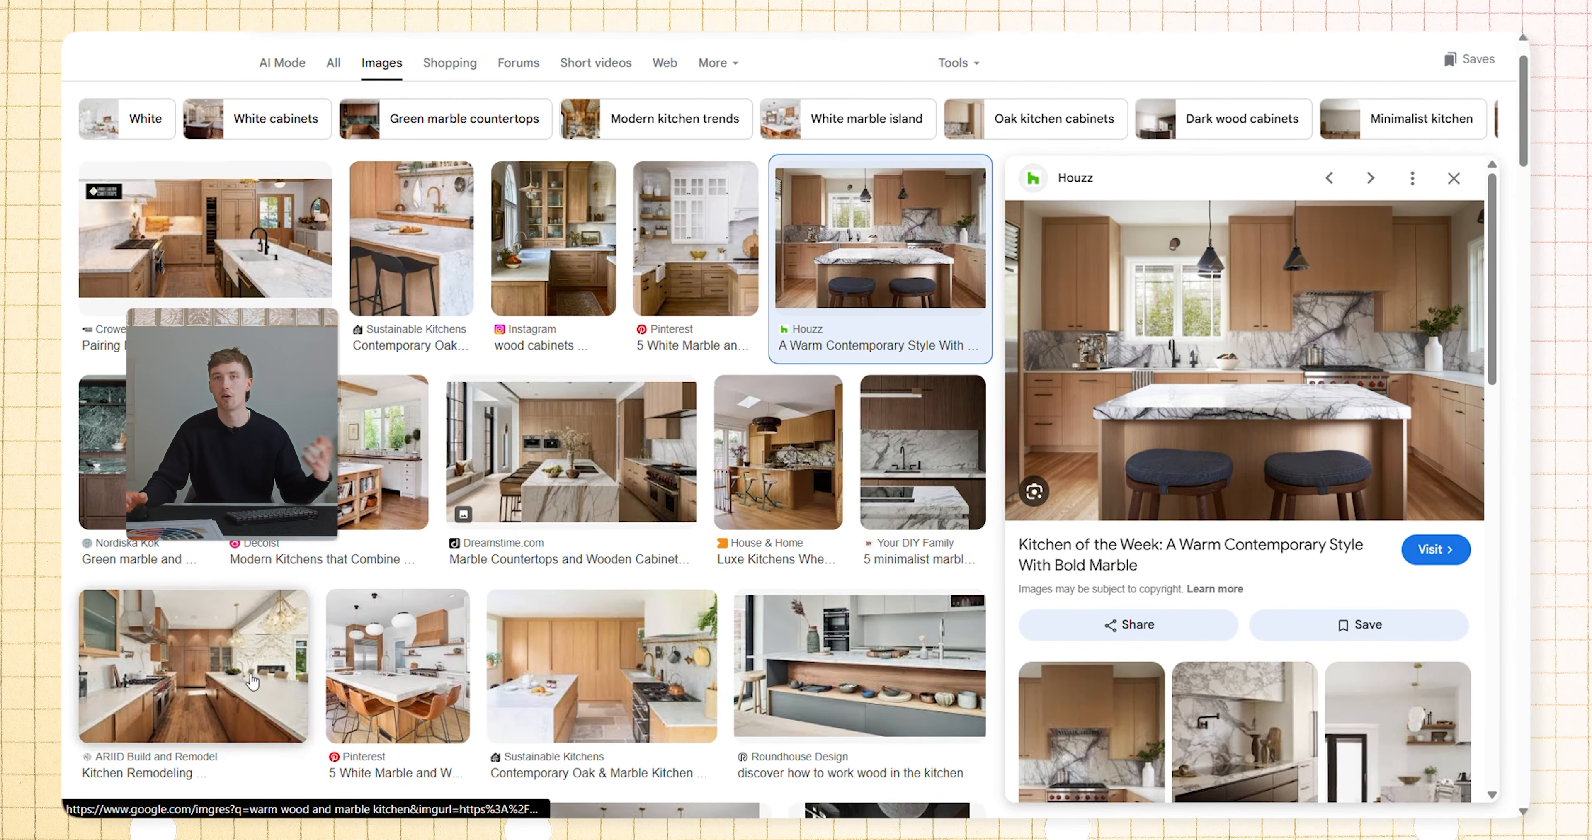
{"action": "scroll", "coordinate": [545, 643], "scroll_direction": "down", "scroll_amount": 1}
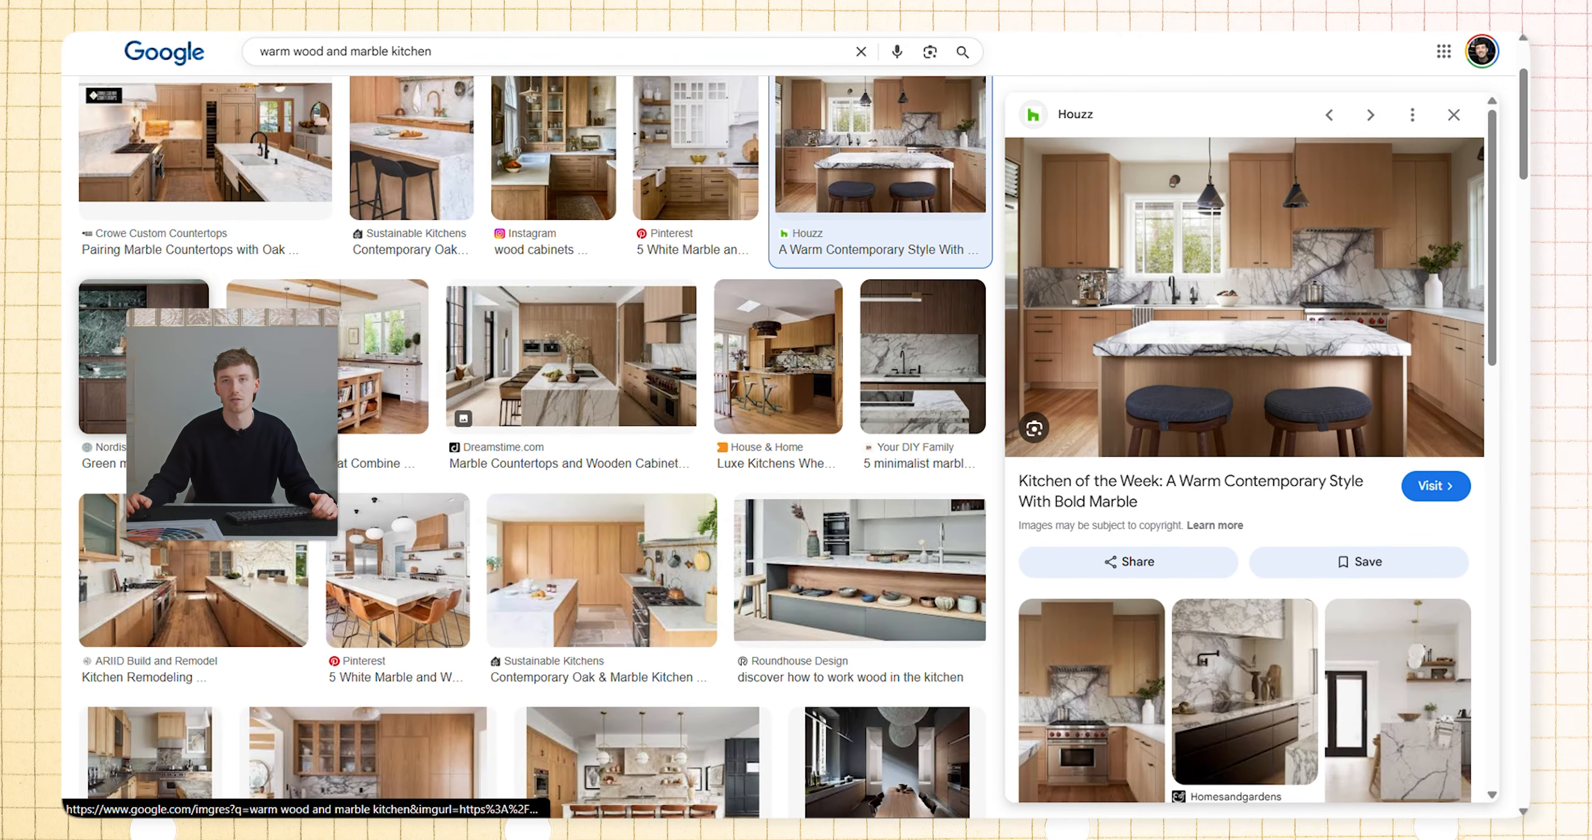
{"action": "left_click", "coordinate": [165, 328]}
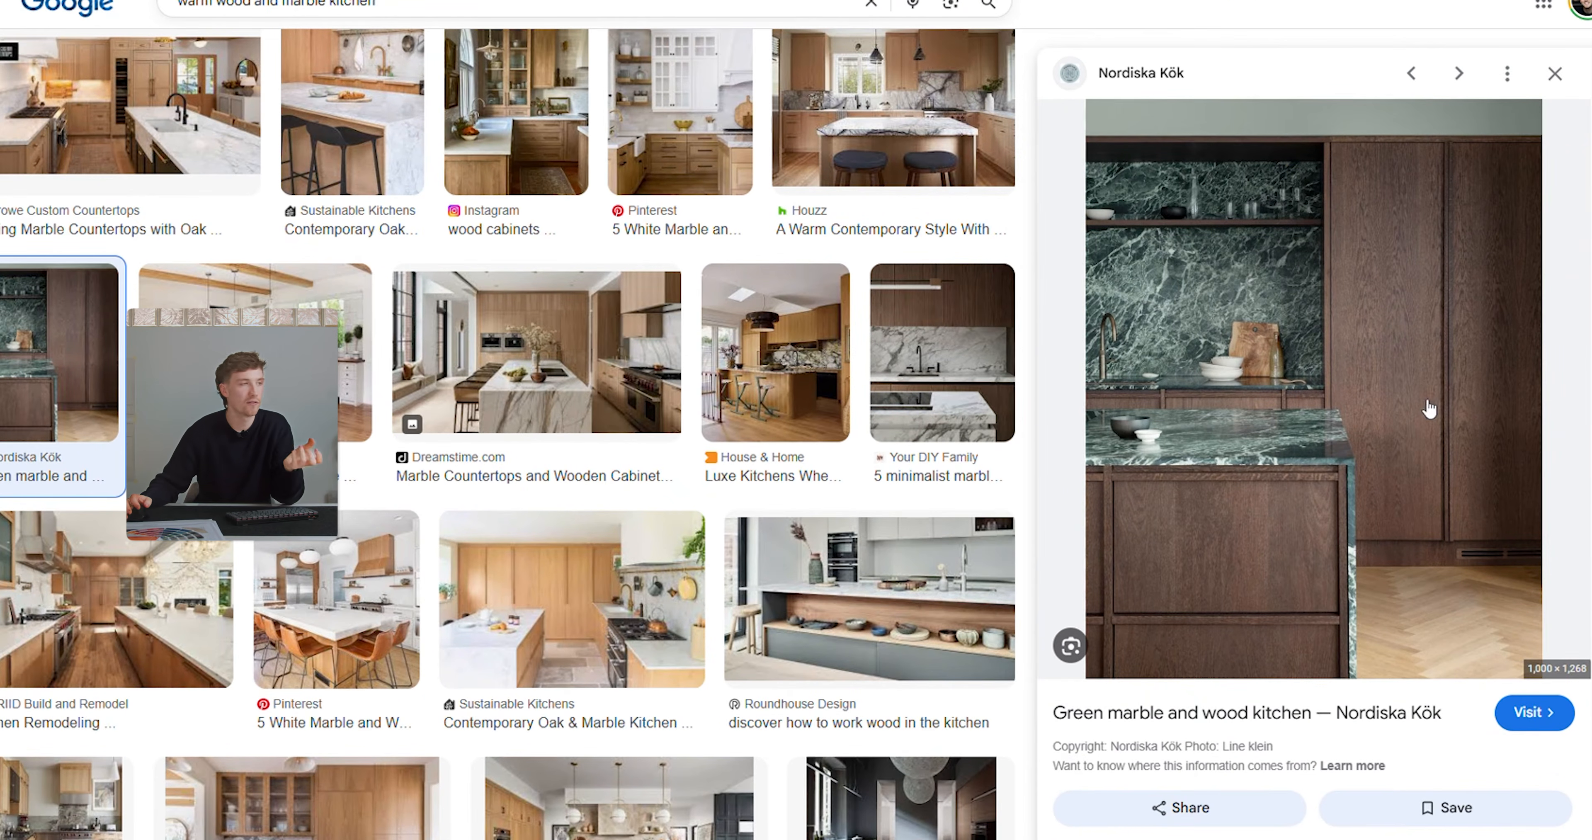
{"action": "left_click", "coordinate": [929, 344]}
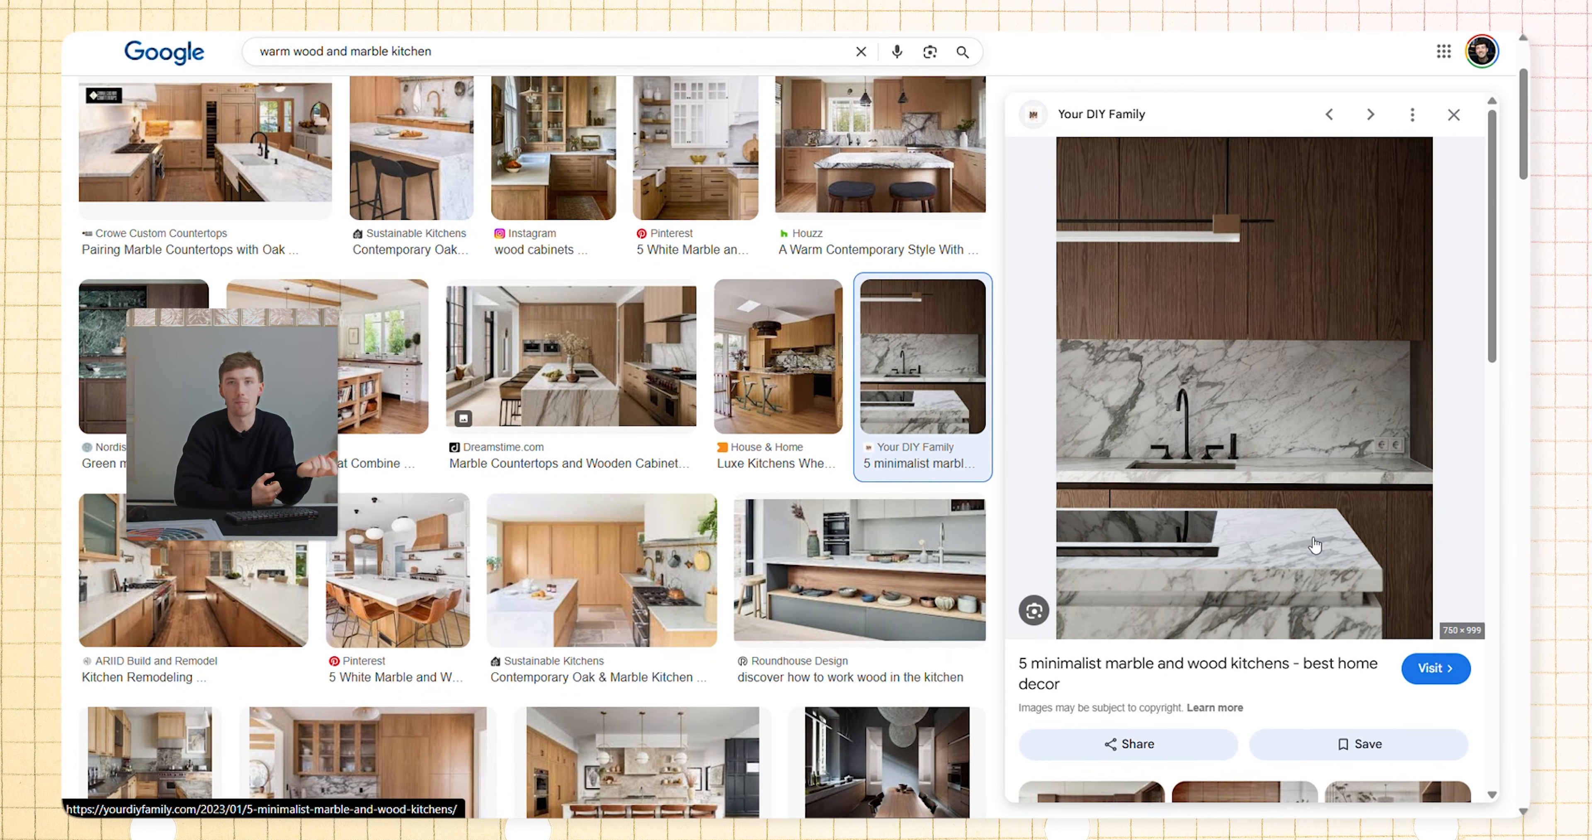
{"action": "right_click", "coordinate": [1264, 404]}
{"action": "left_click", "coordinate": [1298, 263]}
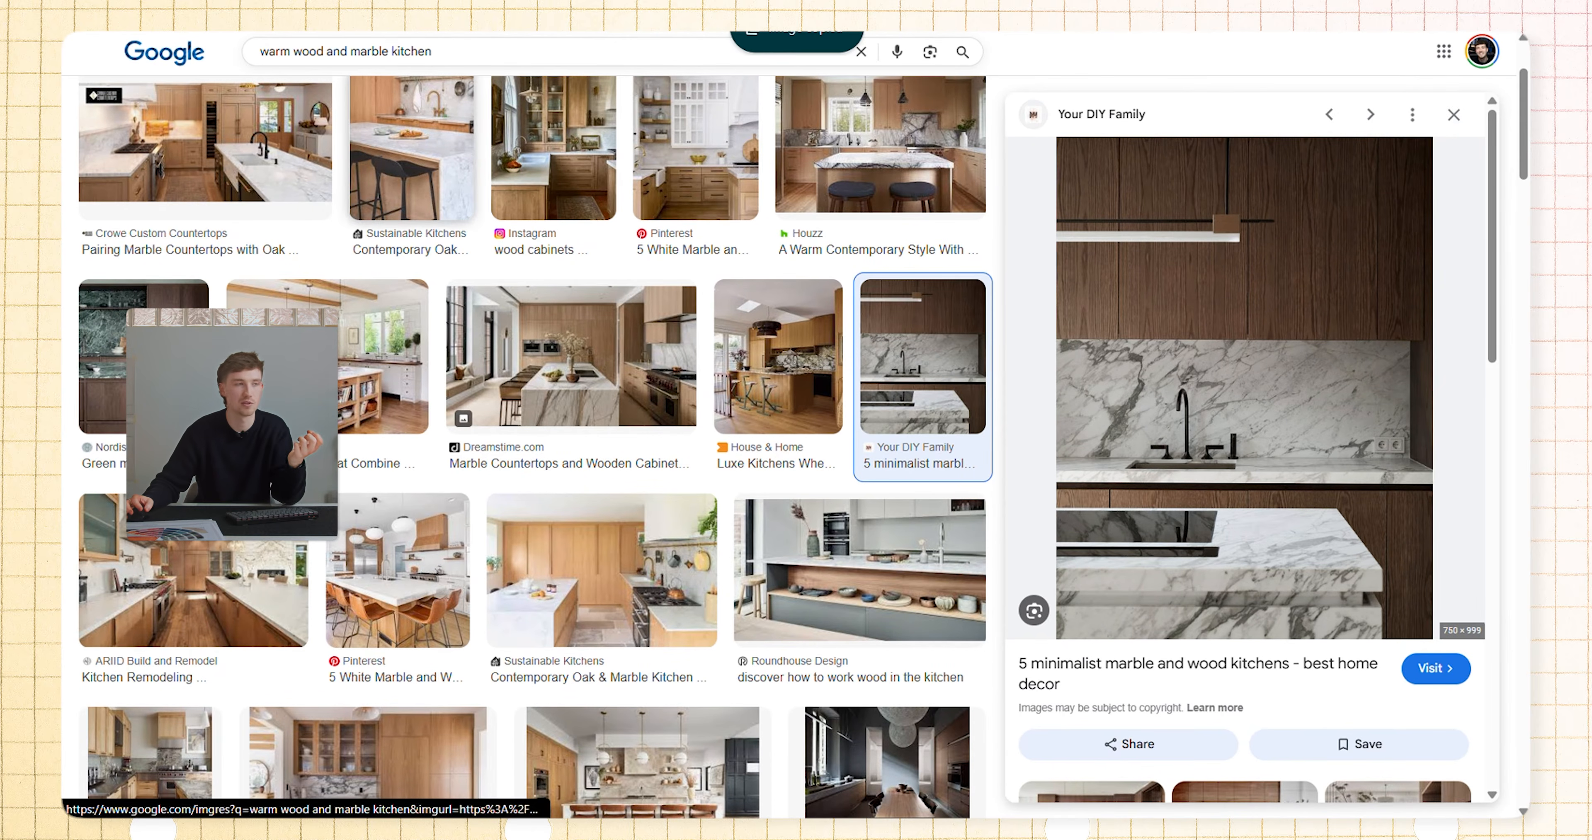
Step: Switch to the Material & Mood canvas in Rayon and paste the copied marble kitchen image onto the page
{"action": "left_click", "coordinate": [442, 13]}
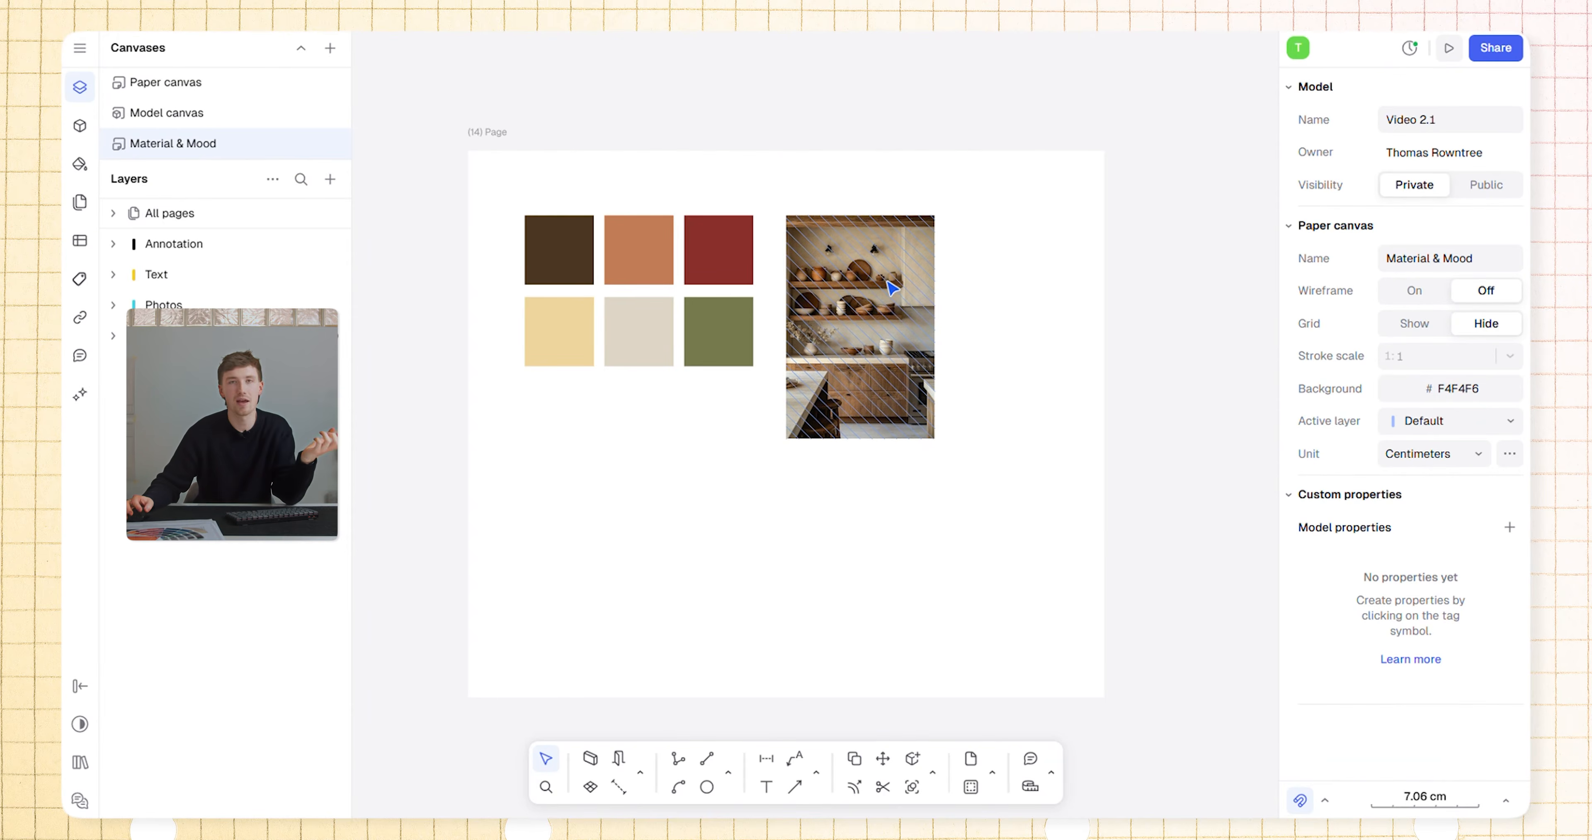
{"action": "scroll", "coordinate": [886, 280], "scroll_direction": "up", "scroll_amount": 1}
{"action": "middle_click_drag", "start_coordinate": [727, 604], "coordinate": [1036, 590]}
{"action": "scroll", "coordinate": [1037, 590], "scroll_direction": "up", "scroll_amount": 1}
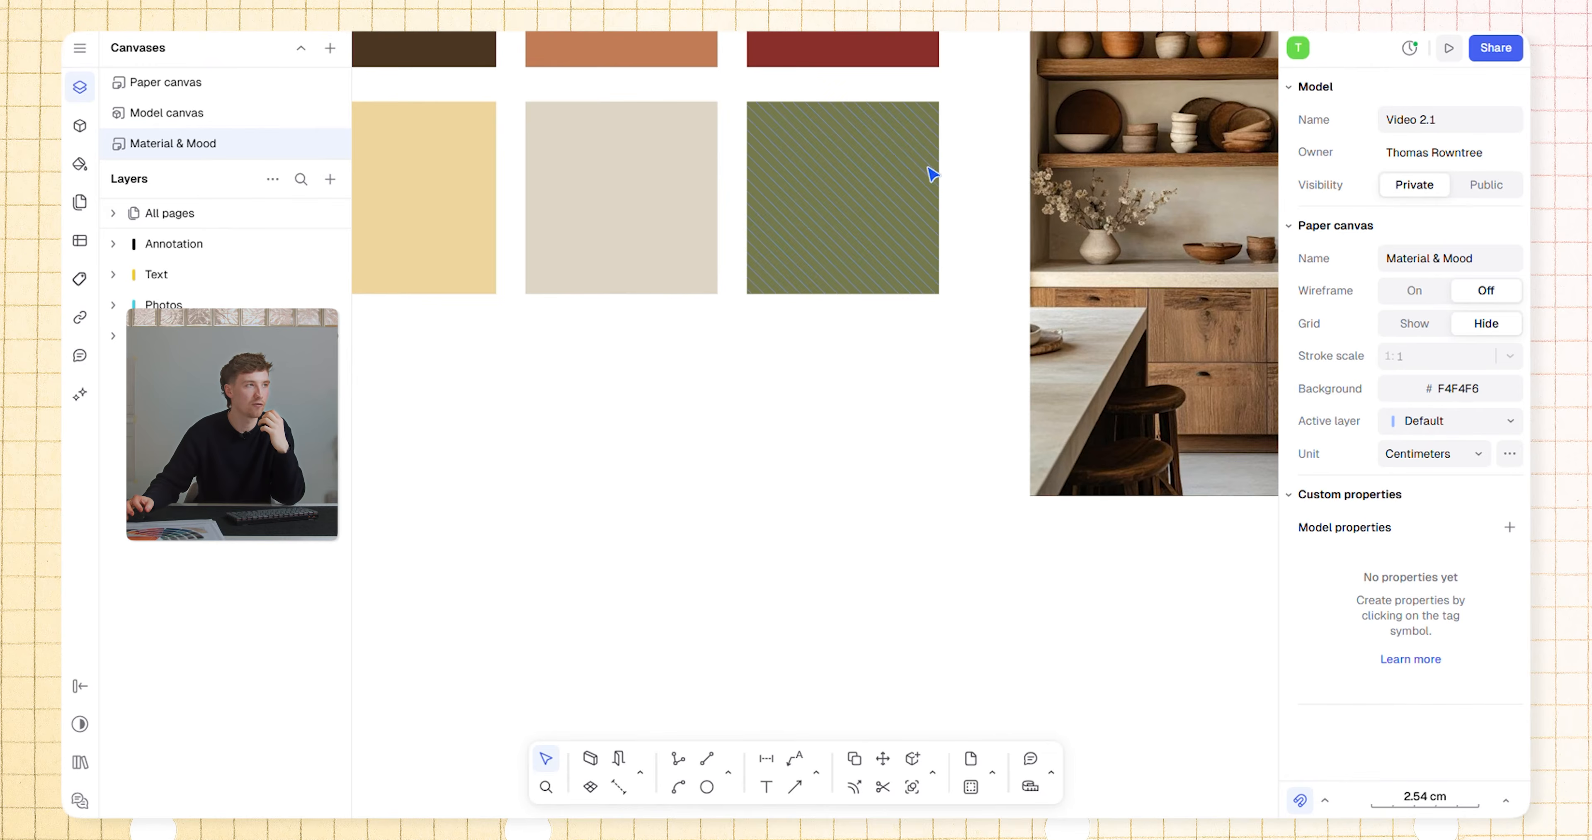
{"action": "scroll", "coordinate": [755, 272], "scroll_direction": "down", "scroll_amount": 3}
{"action": "middle_click_drag", "start_coordinate": [755, 272], "coordinate": [811, 396]}
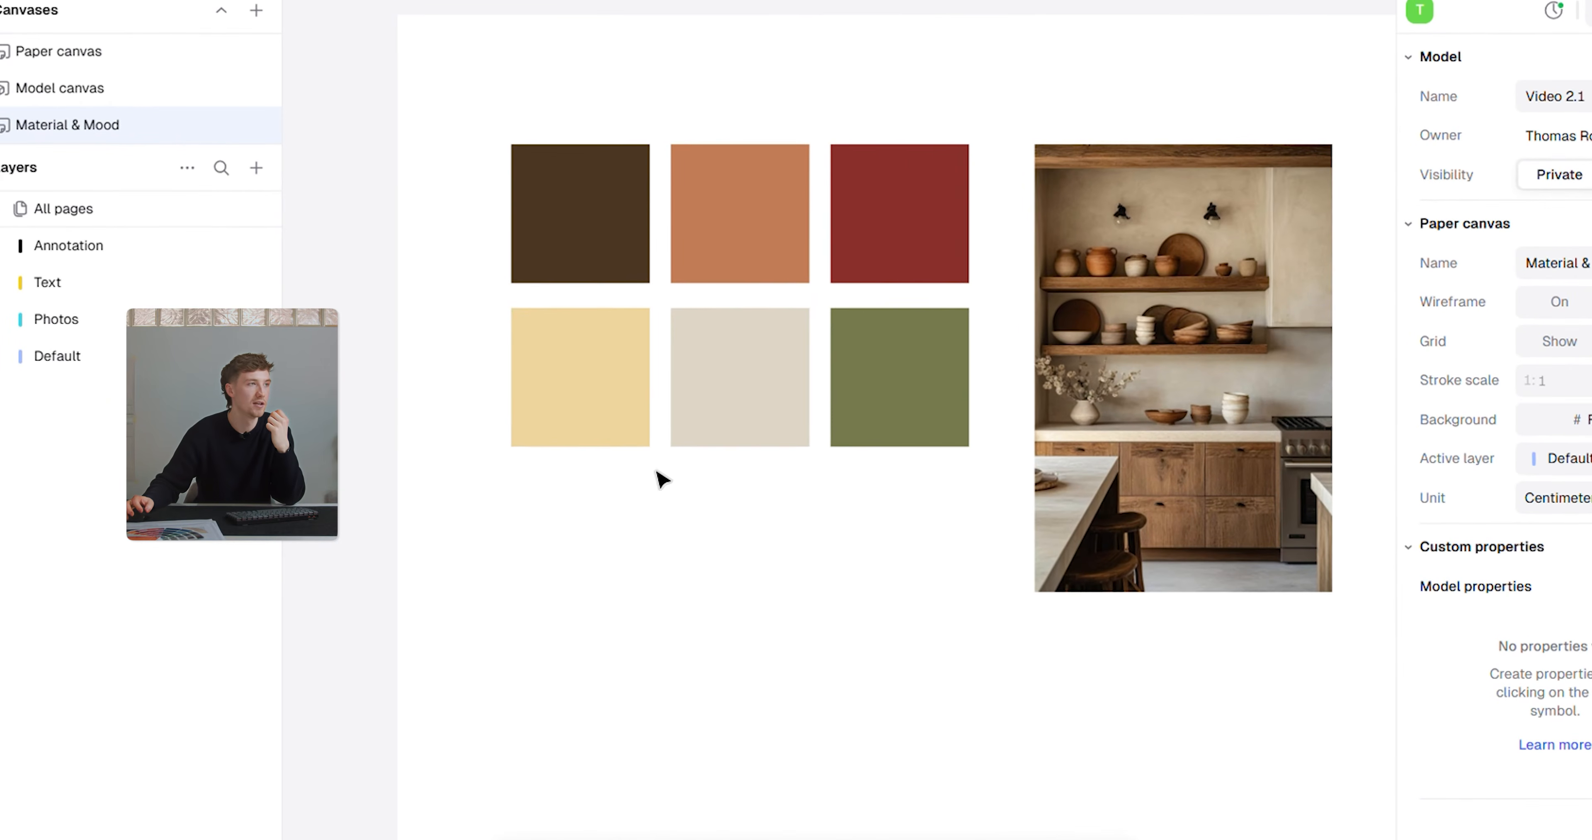
{"action": "middle_click_drag", "start_coordinate": [1069, 710], "coordinate": [895, 618]}
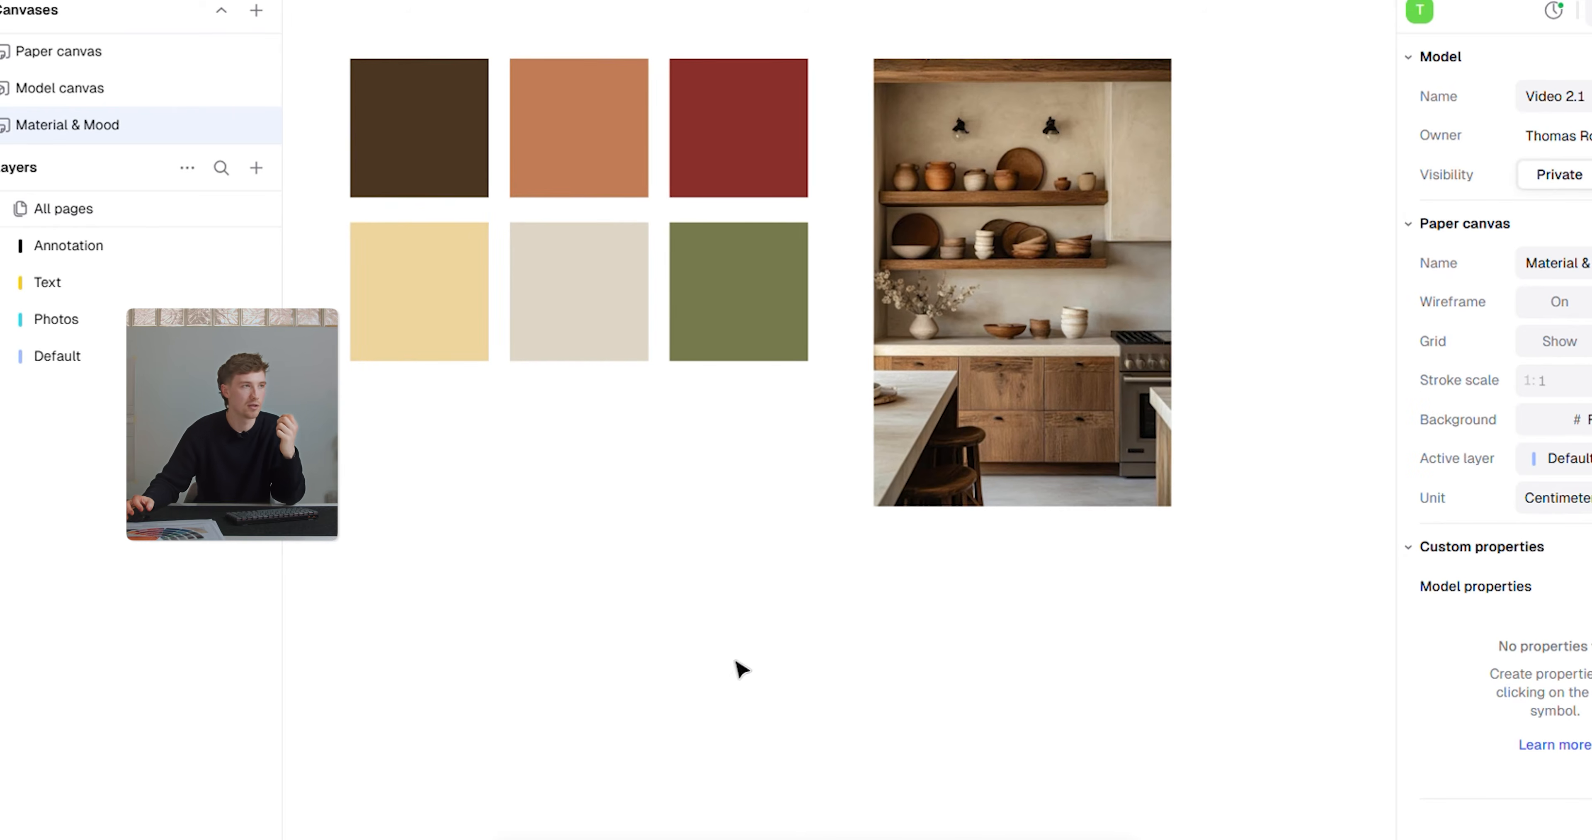
{"action": "right_click", "coordinate": [737, 670]}
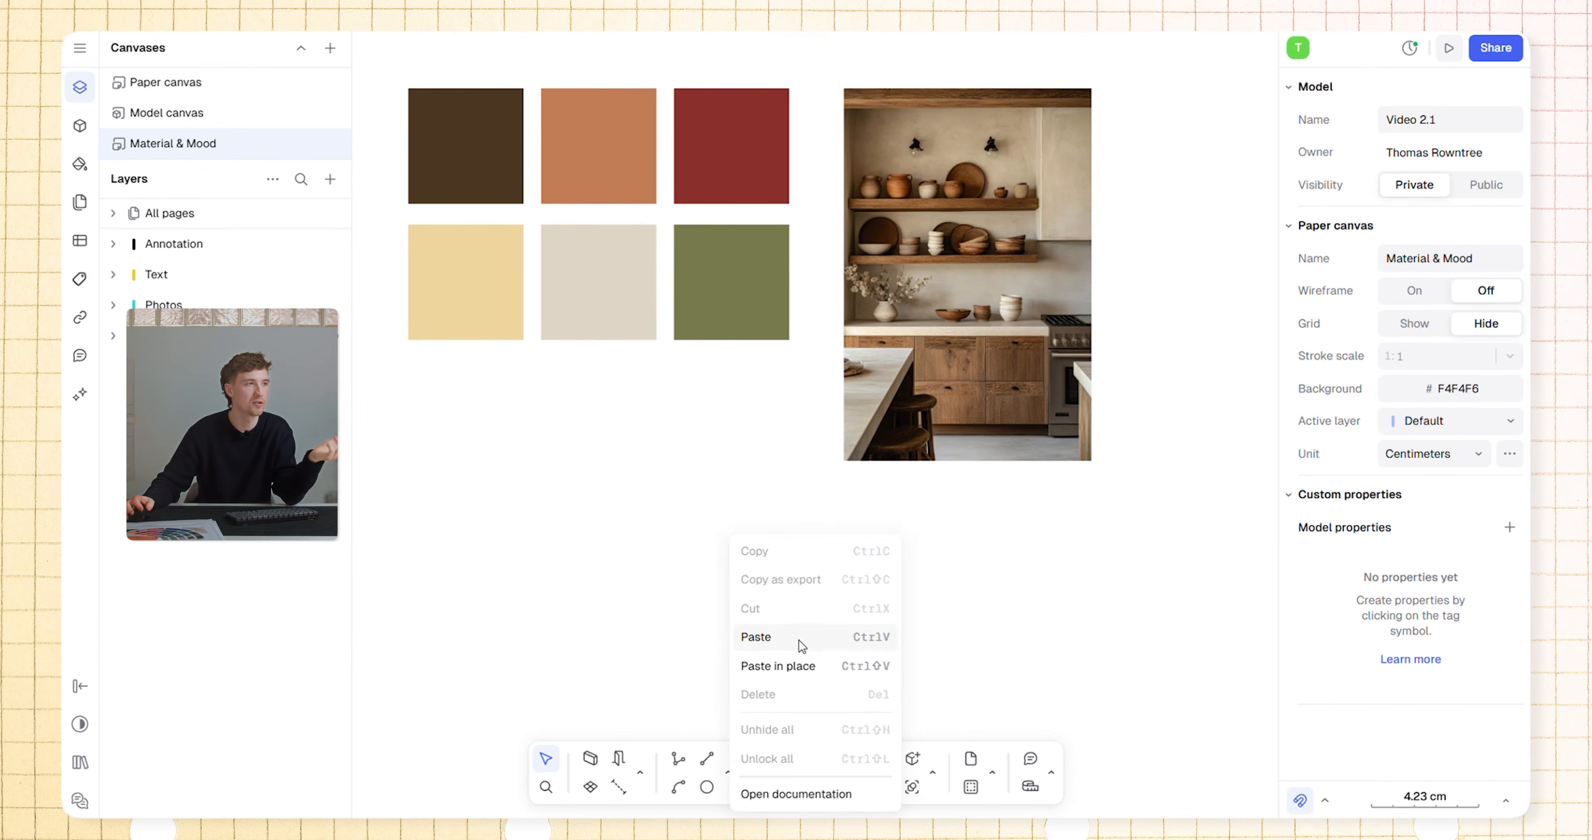
{"action": "left_click", "coordinate": [801, 646]}
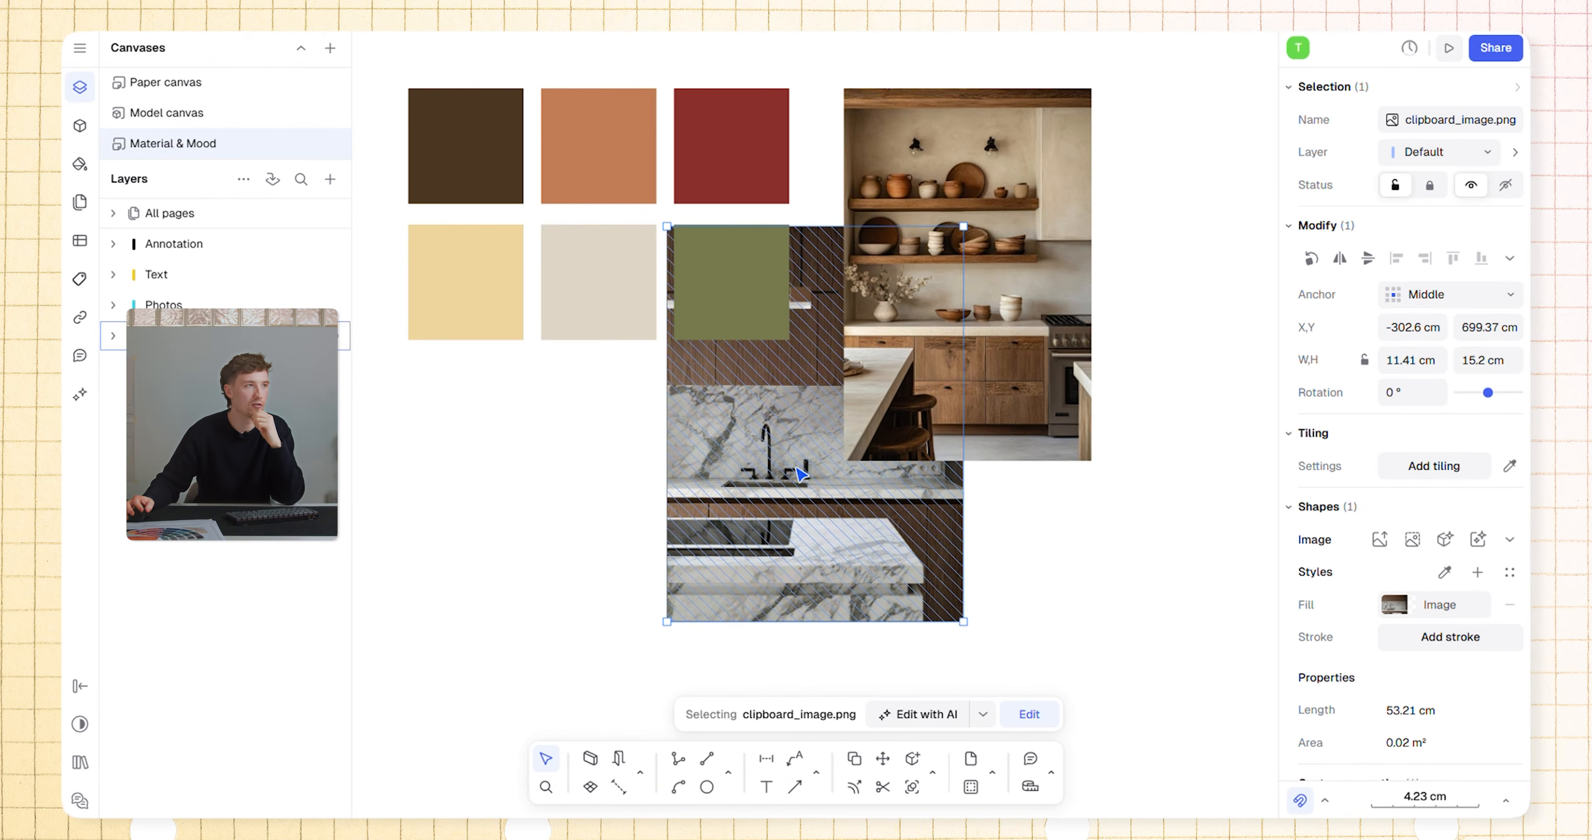
Step: Move the marble kitchen photo below the colour swatches and the open-shelf kitchen photo to the page's upper right
{"action": "left_click_drag", "start_coordinate": [801, 462], "coordinate": [672, 611]}
{"action": "left_click_drag", "start_coordinate": [927, 336], "coordinate": [931, 466]}
{"action": "mouse_move", "coordinate": [757, 568]}
{"action": "left_mouse_down"}
{"action": "mouse_move", "coordinate": [885, 479]}
{"action": "mouse_move", "coordinate": [781, 581]}
{"action": "left_mouse_up"}
{"action": "scroll", "coordinate": [1002, 405], "scroll_direction": "down", "scroll_amount": 5}
{"action": "middle_click_drag", "start_coordinate": [933, 392], "coordinate": [835, 391]}
{"action": "left_click_drag", "start_coordinate": [968, 416], "coordinate": [1030, 352]}
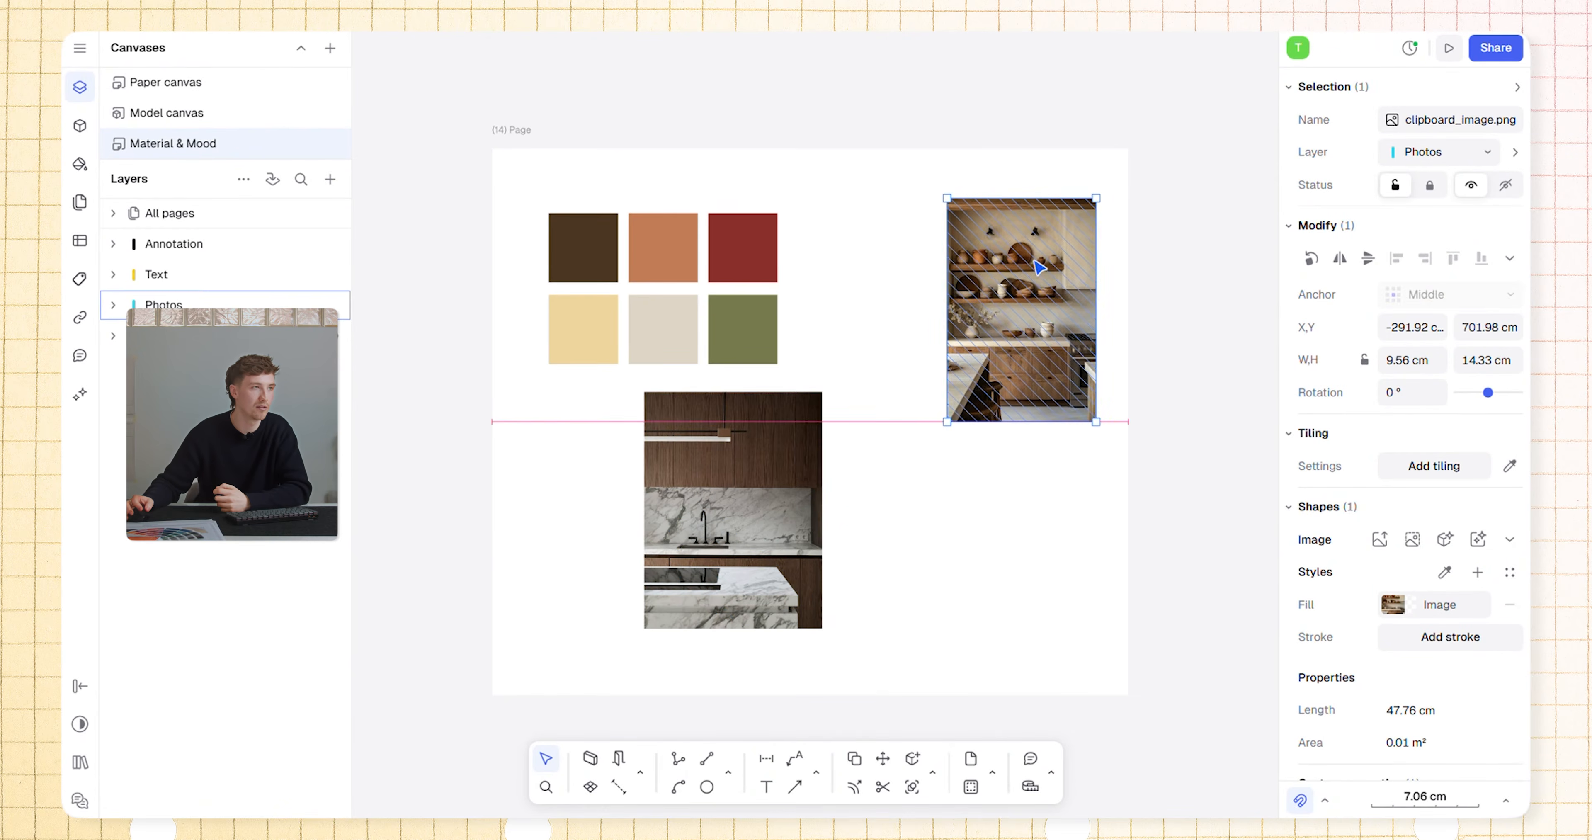
Step: Place the marble kitchen photo beside the open-shelf photo, top edges aligned, and scale it to 10.76 by 14.33 cm
{"action": "left_click_drag", "start_coordinate": [773, 497], "coordinate": [873, 341]}
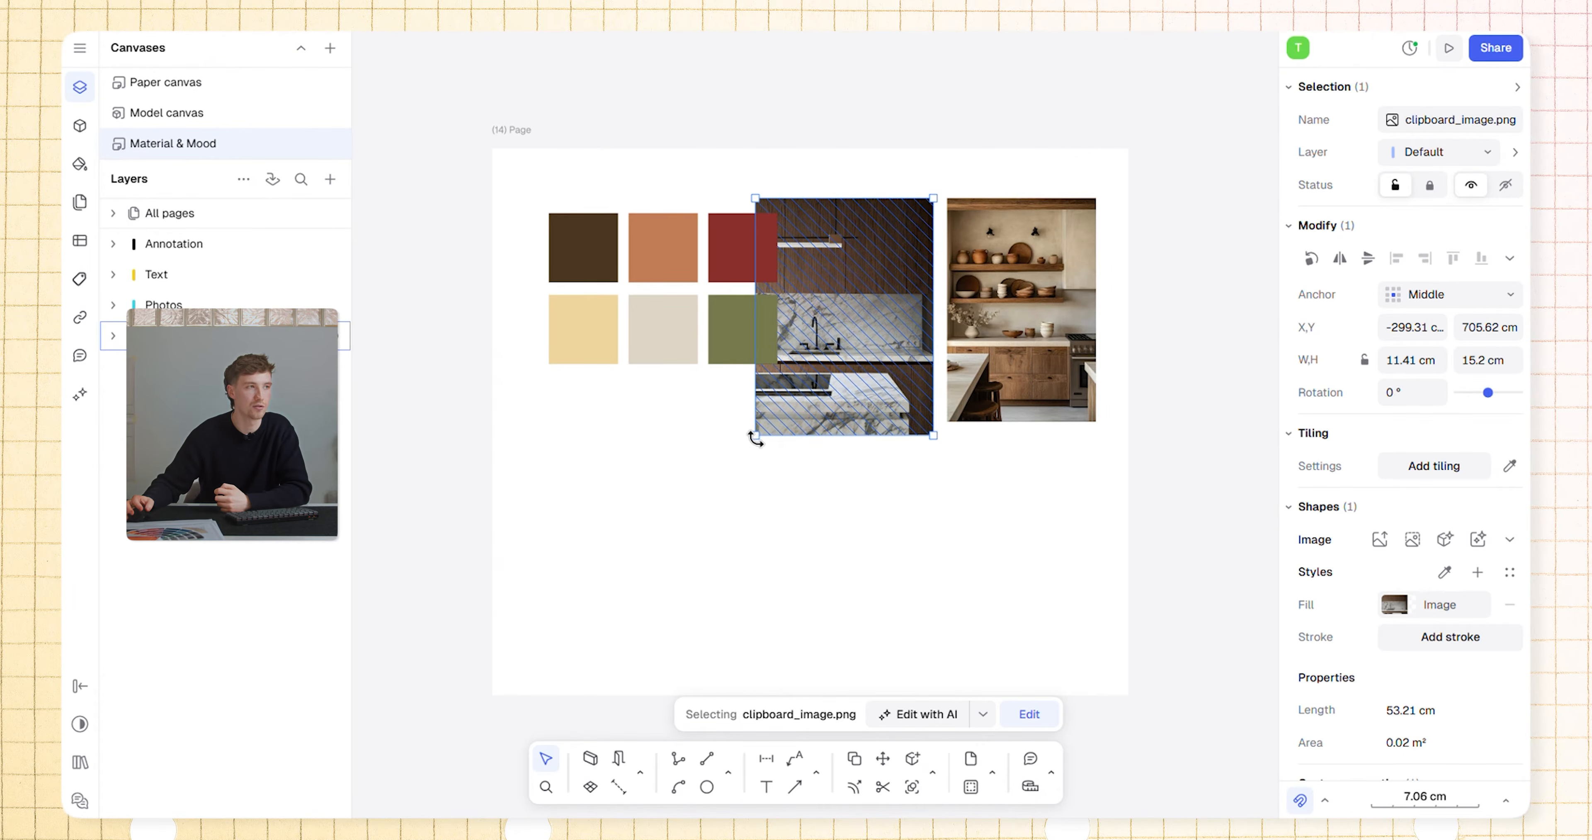
{"action": "left_click_drag", "start_coordinate": [754, 434], "coordinate": [766, 422]}
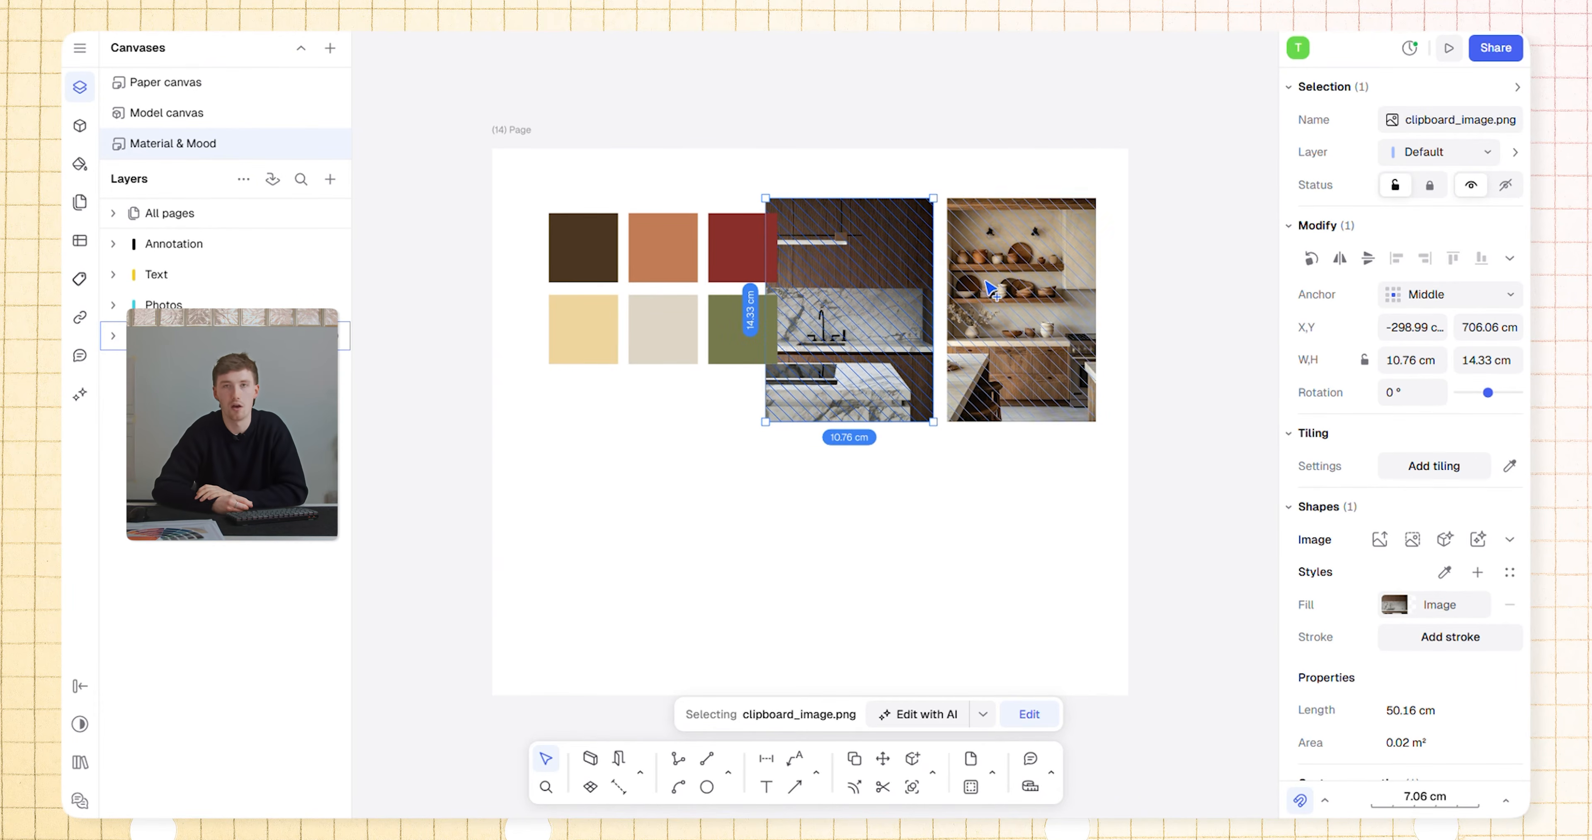
Step: Move both kitchen photos together to sit beneath the colour swatches, aligned with the swatches' left edge
{"action": "left_click", "coordinate": [989, 287], "text": "shift"}
{"action": "left_click_drag", "start_coordinate": [1022, 264], "coordinate": [806, 453]}
{"action": "left_click", "coordinate": [987, 265]}
{"action": "middle_click_drag", "start_coordinate": [661, 473], "coordinate": [711, 383]}
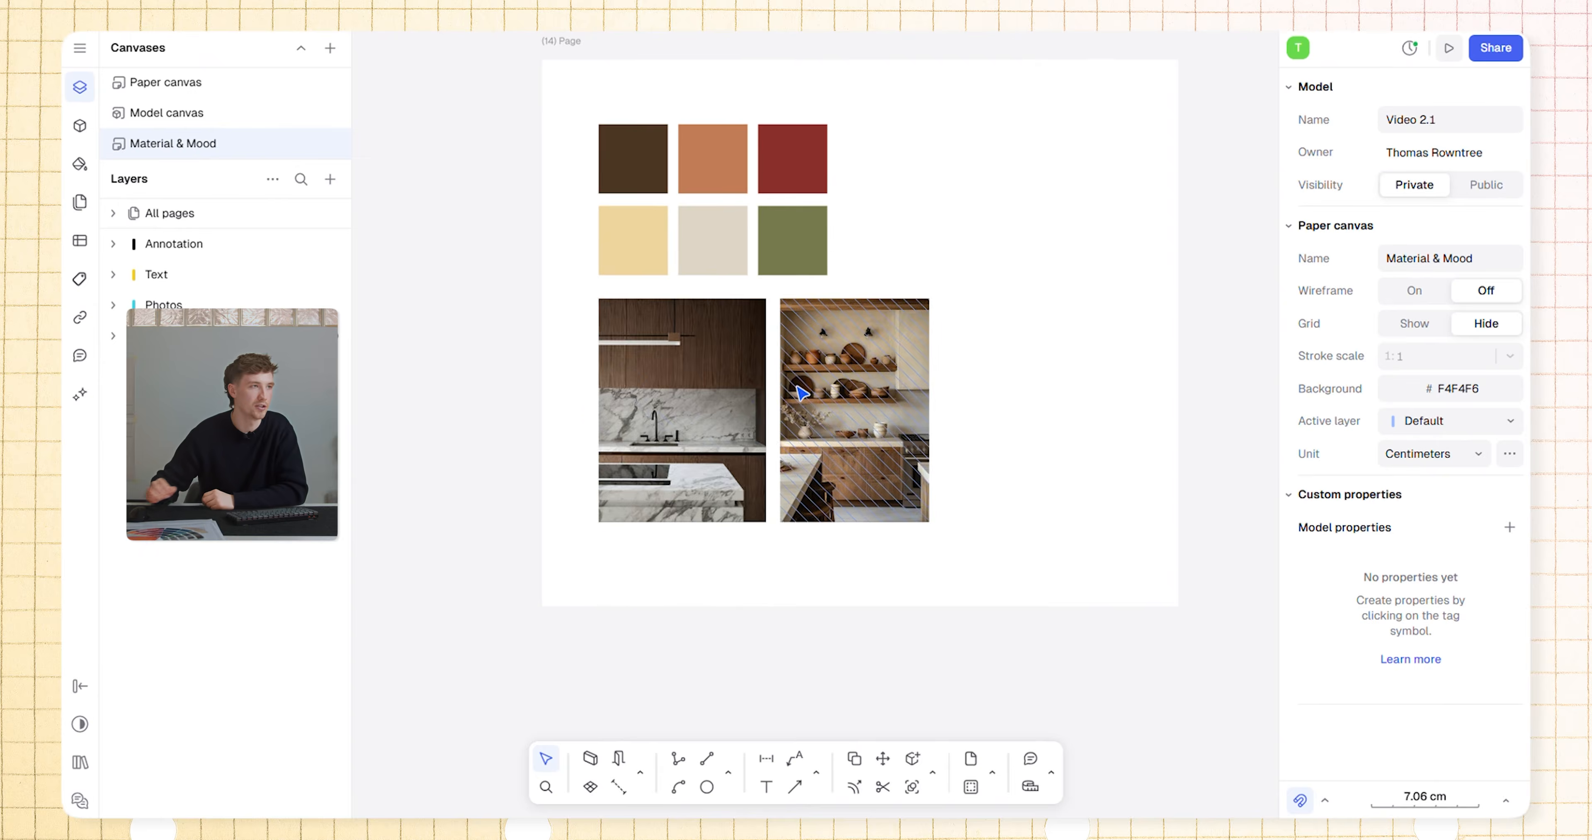
{"action": "scroll", "coordinate": [709, 382], "scroll_direction": "up", "scroll_amount": 5}
{"action": "left_click", "coordinate": [717, 368]}
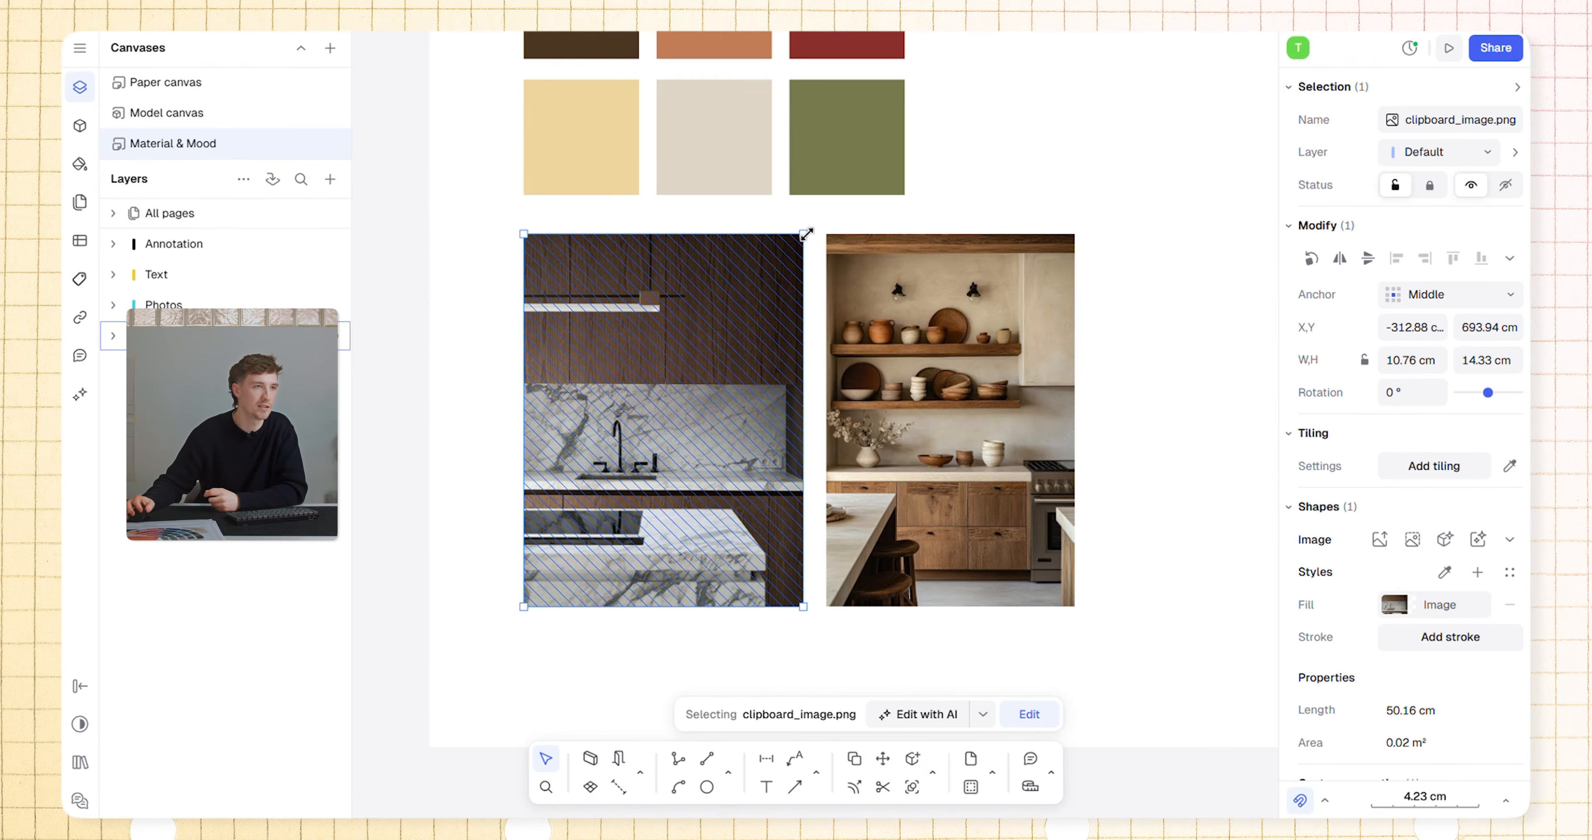
{"action": "mouse_move", "coordinate": [812, 226]}
{"action": "left_mouse_down"}
{"action": "mouse_move", "coordinate": [787, 222]}
{"action": "mouse_move", "coordinate": [812, 227]}
{"action": "left_mouse_up"}
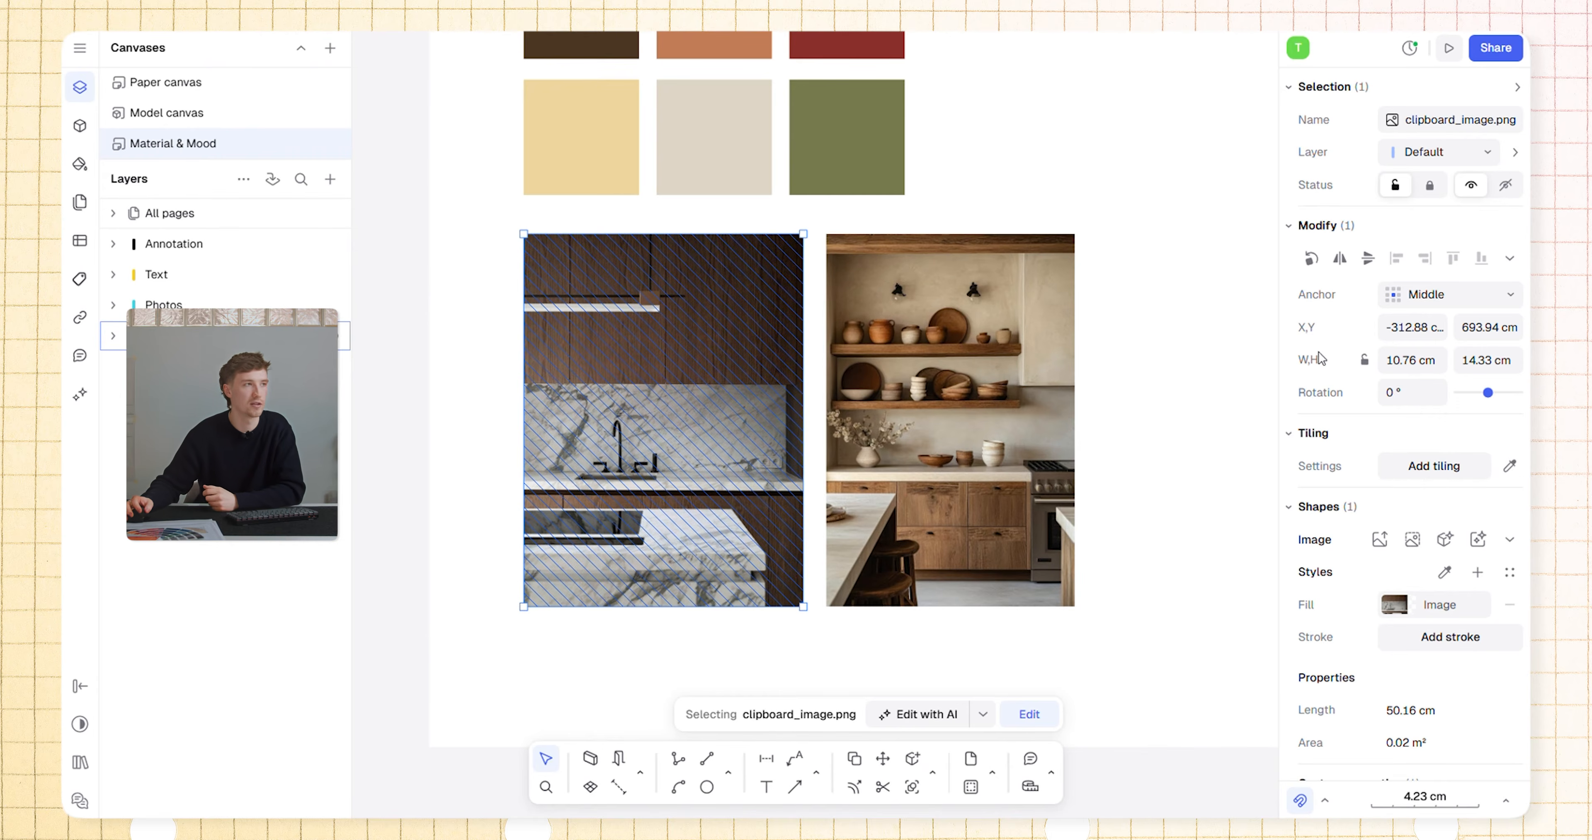
{"action": "left_click", "coordinate": [1340, 258]}
{"action": "left_click", "coordinate": [1340, 258]}
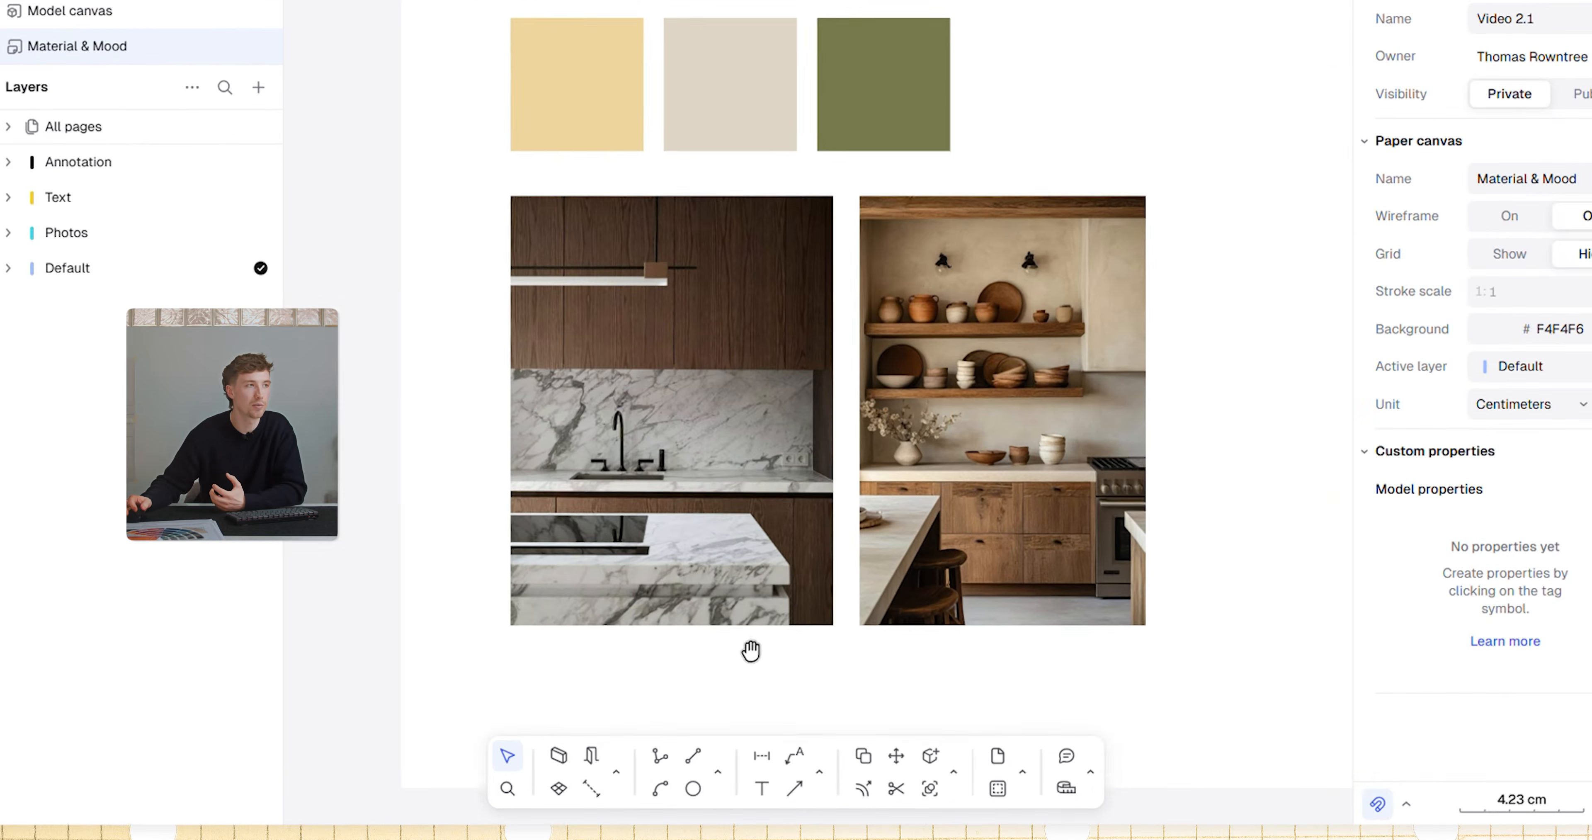
Step: Crop the marble kitchen photo by lowering its upper edge
{"action": "middle_click_drag", "start_coordinate": [750, 652], "coordinate": [752, 641]}
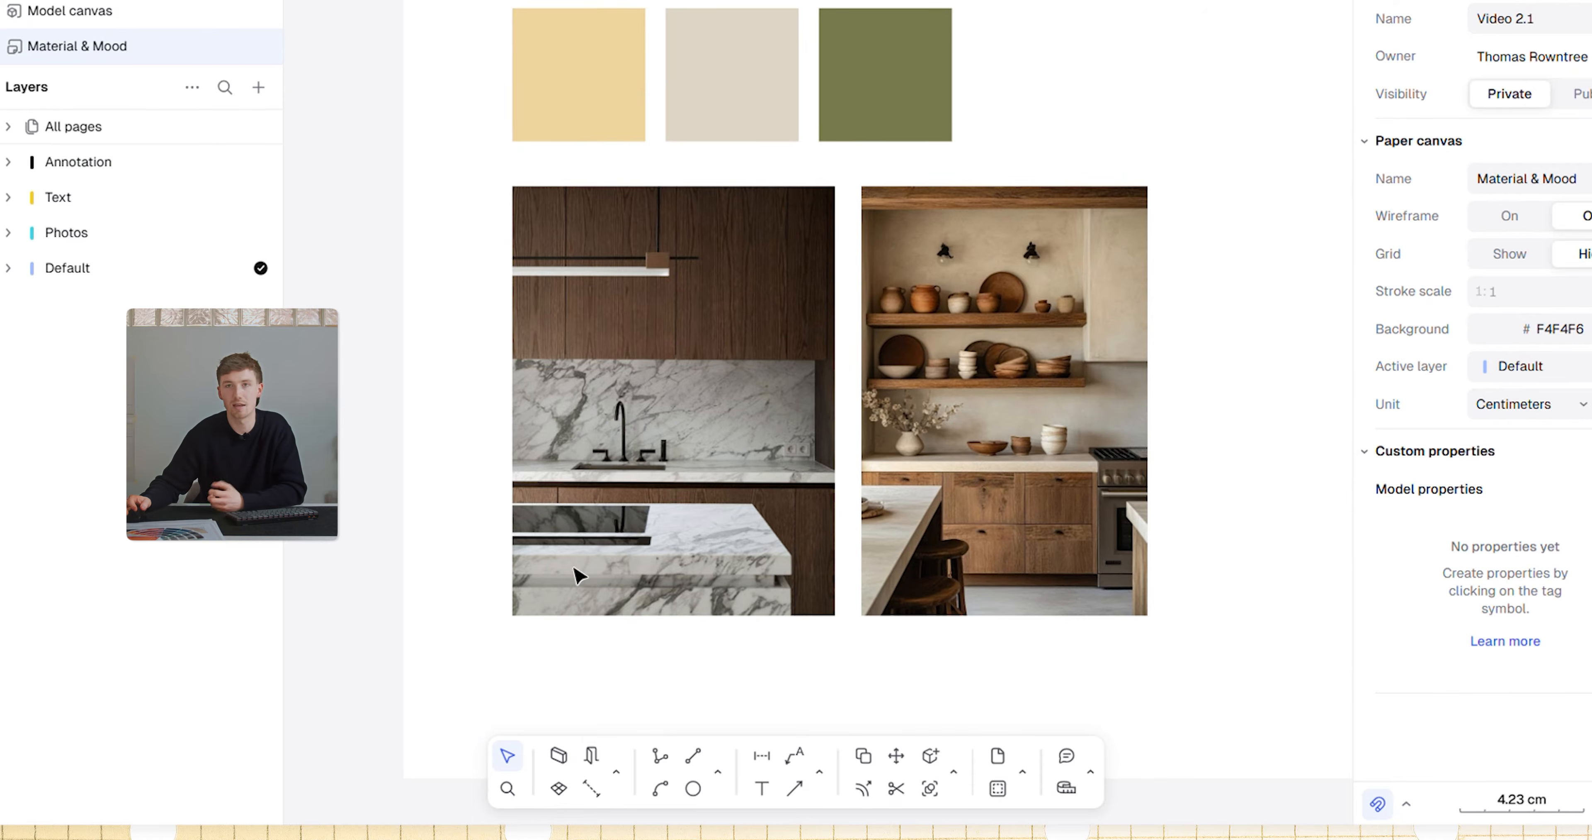
{"action": "double_click", "coordinate": [682, 332]}
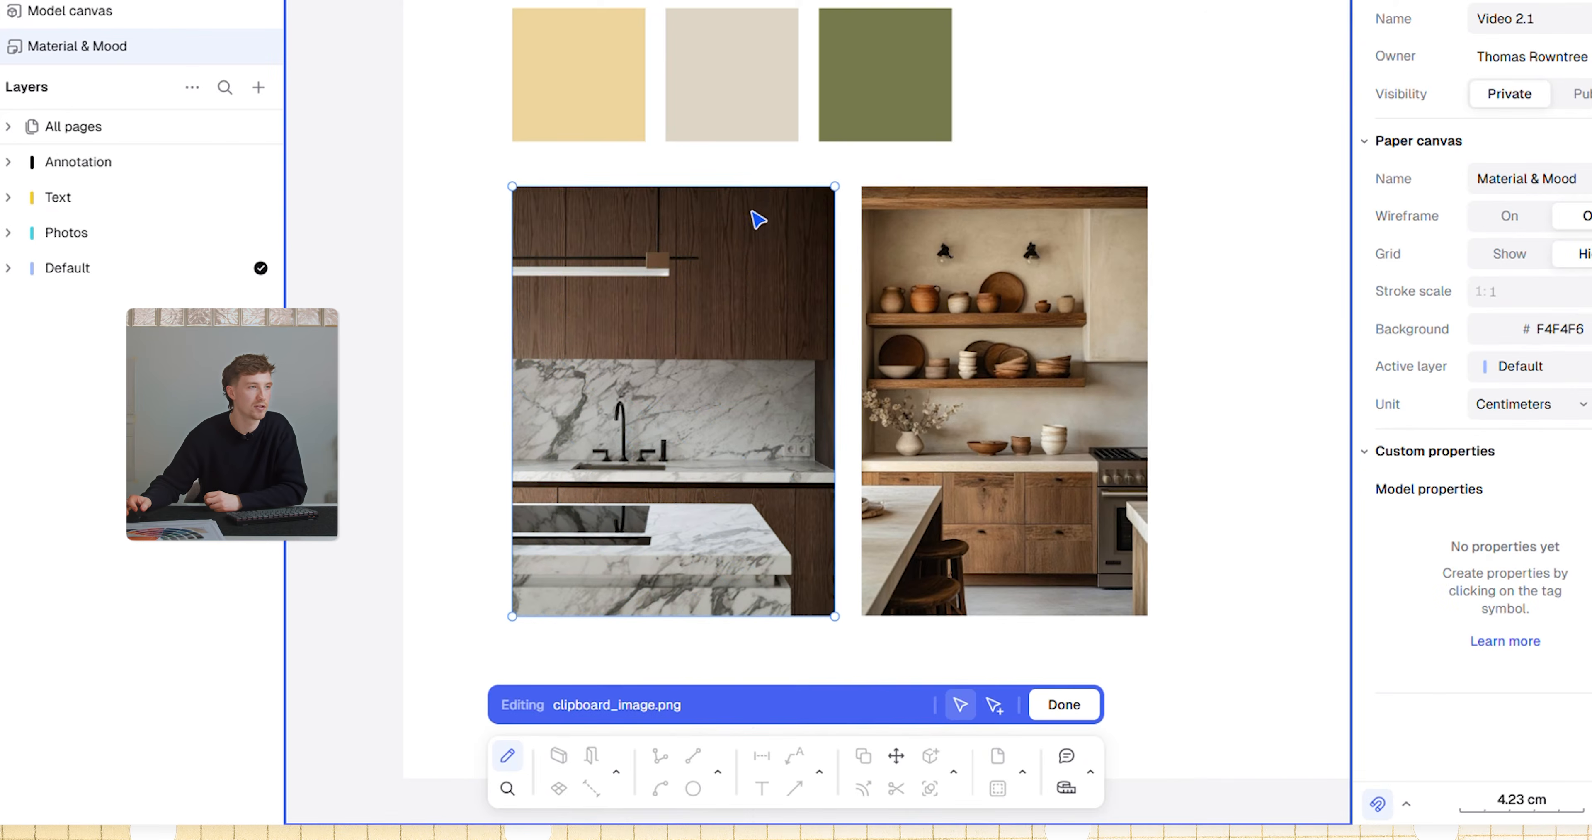
{"action": "left_click_drag", "start_coordinate": [751, 187], "coordinate": [741, 246]}
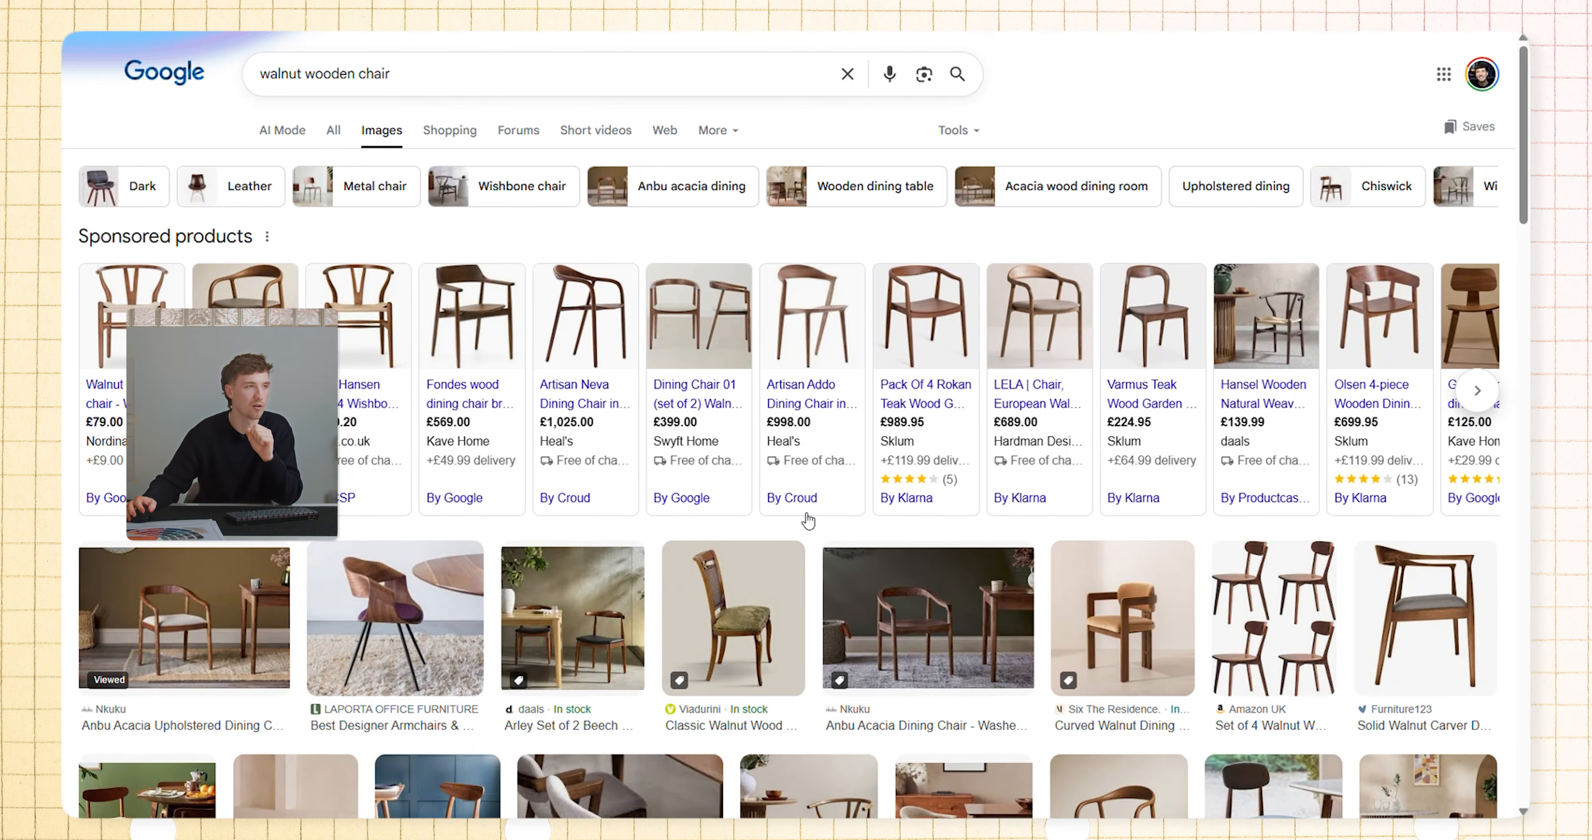
Step: Copy the Nkuku Anbu Acacia upholstered dining chair image from the walnut chair results and paste it onto the Material & Mood canvas
{"action": "scroll", "coordinate": [807, 521], "scroll_direction": "down", "scroll_amount": 6}
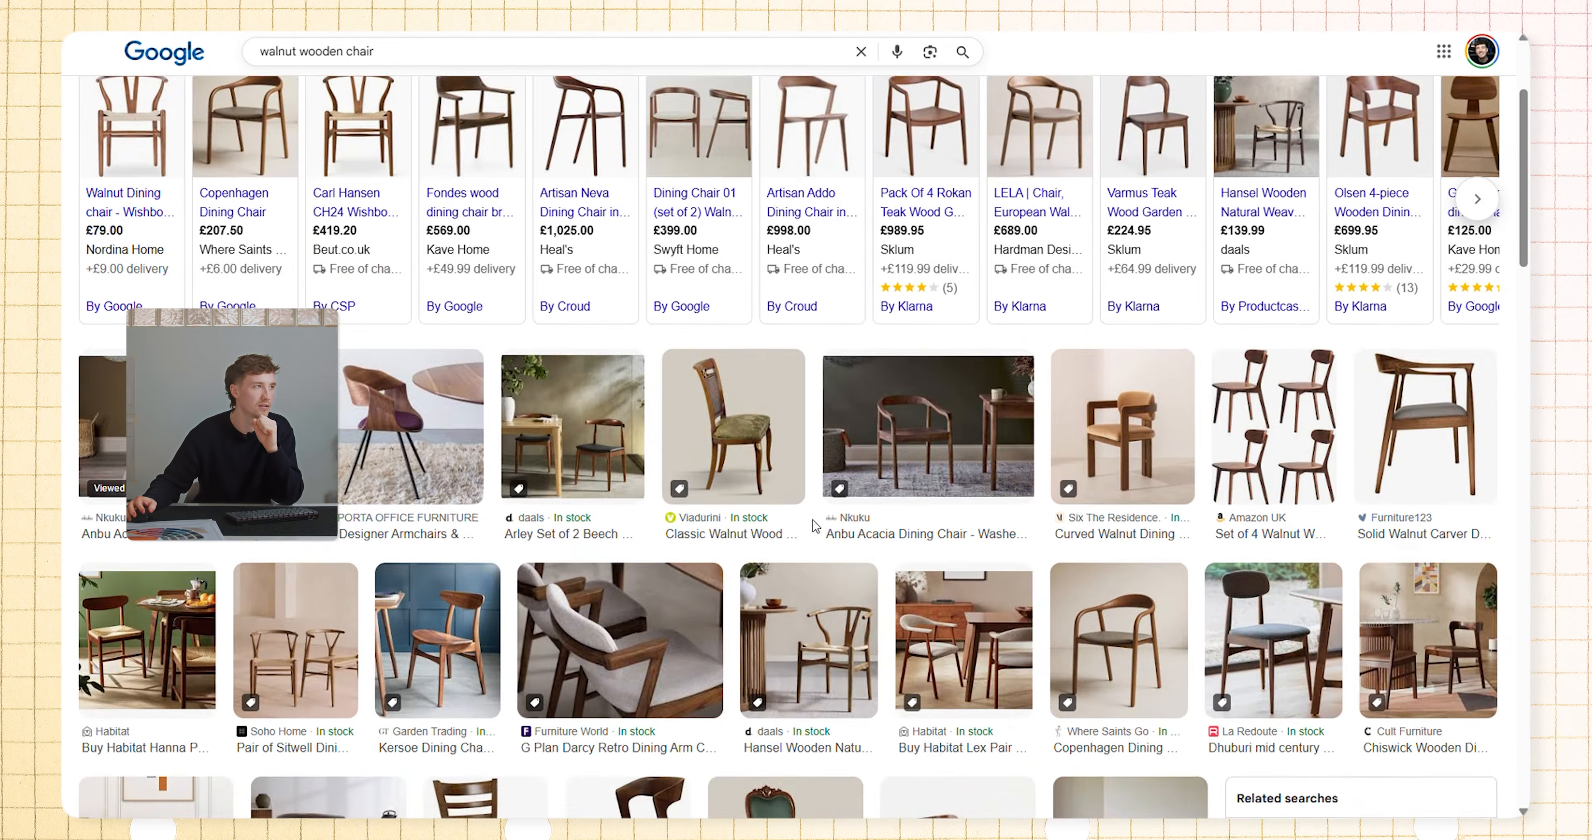
{"action": "left_click", "coordinate": [269, 302]}
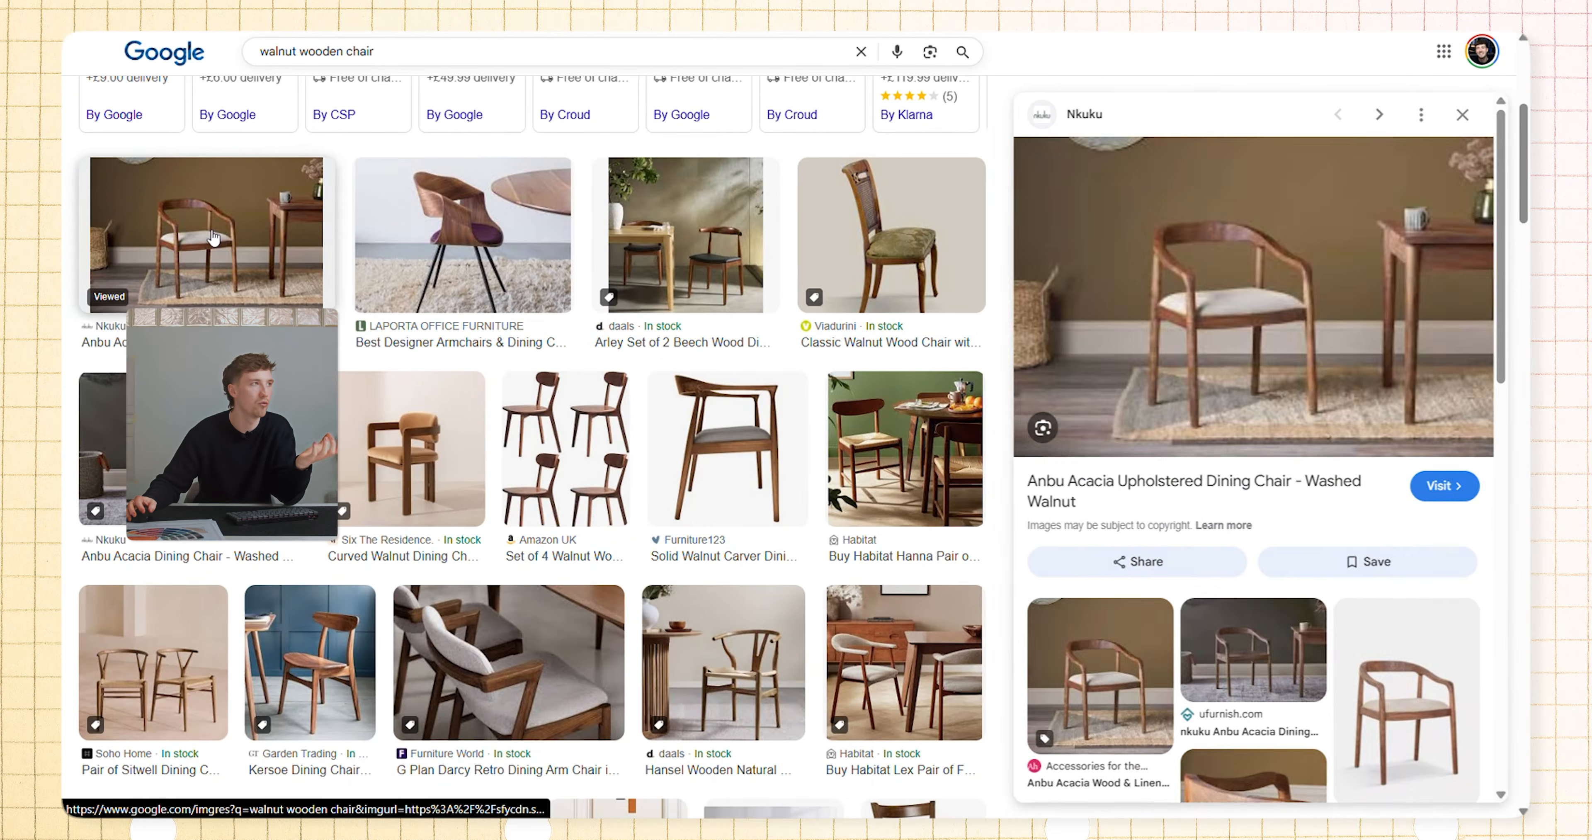
{"action": "right_click", "coordinate": [1245, 331]}
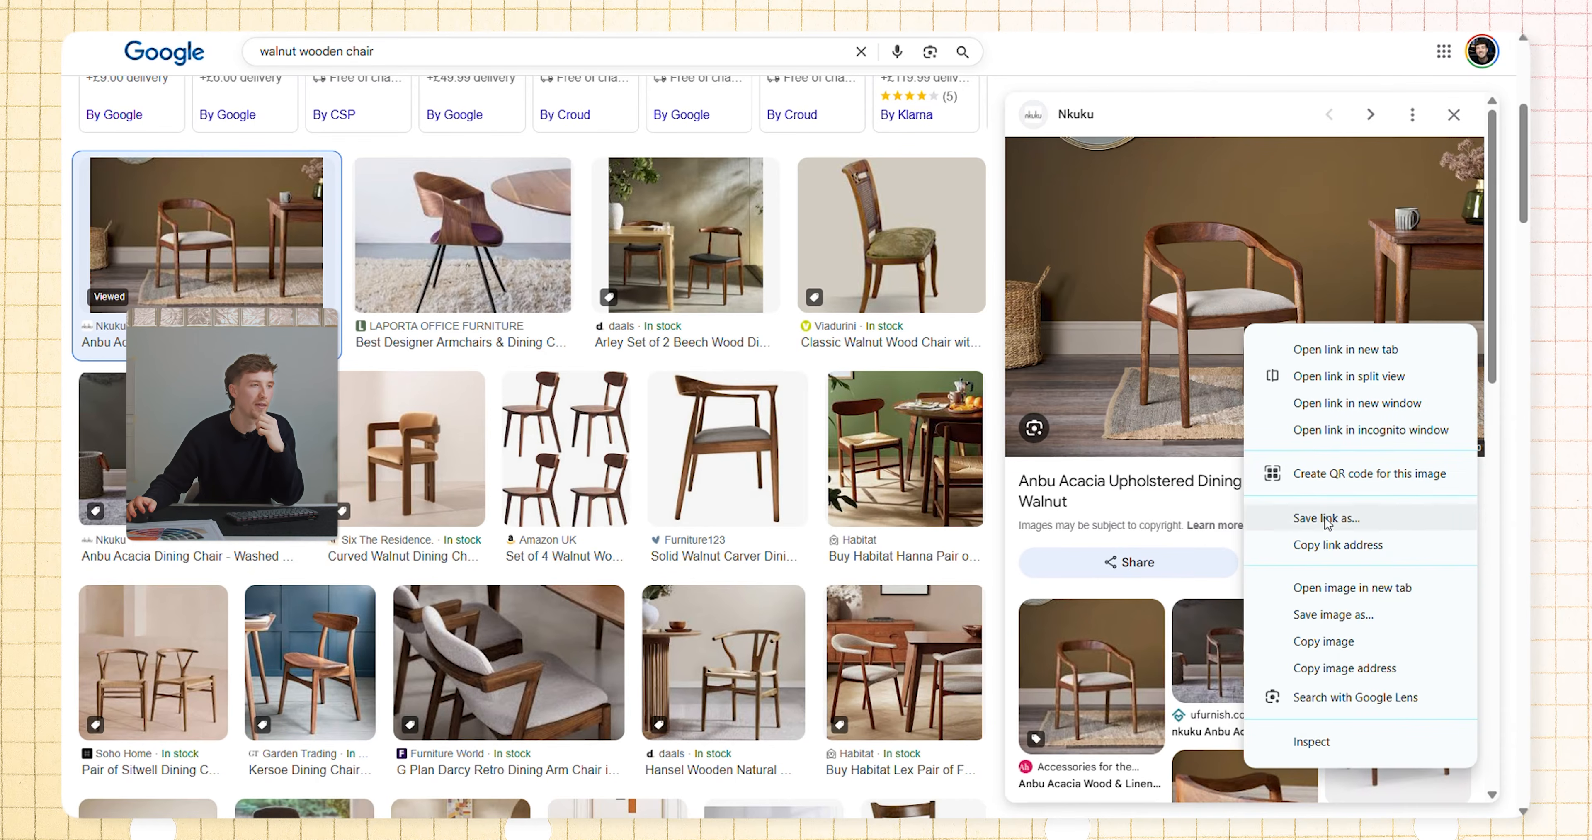
{"action": "left_click", "coordinate": [1327, 642]}
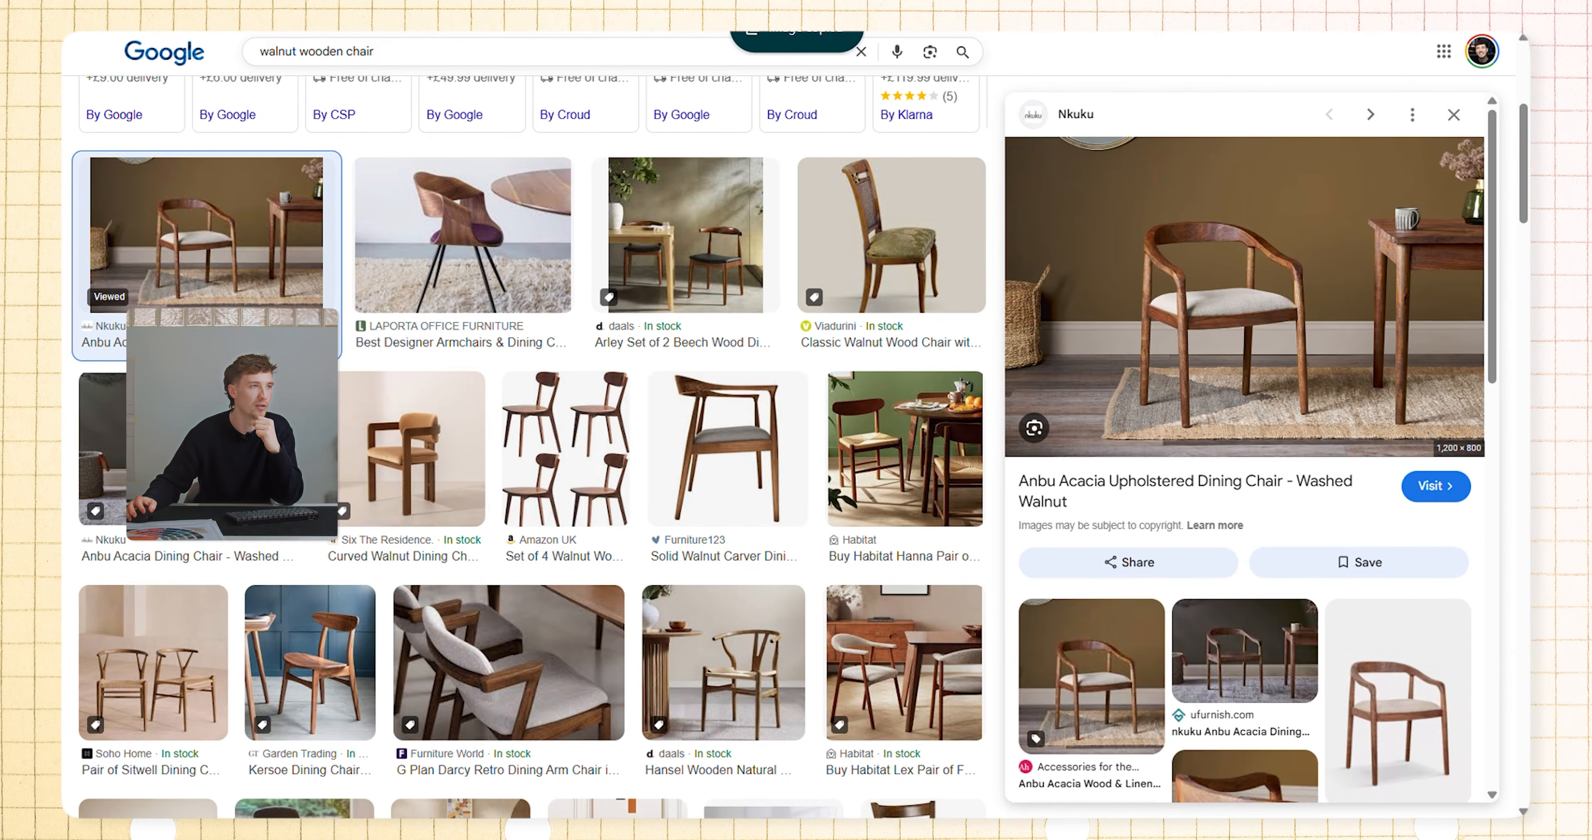
{"action": "key", "text": "ctrl+Tab"}
{"action": "key", "text": "ctrl+v"}
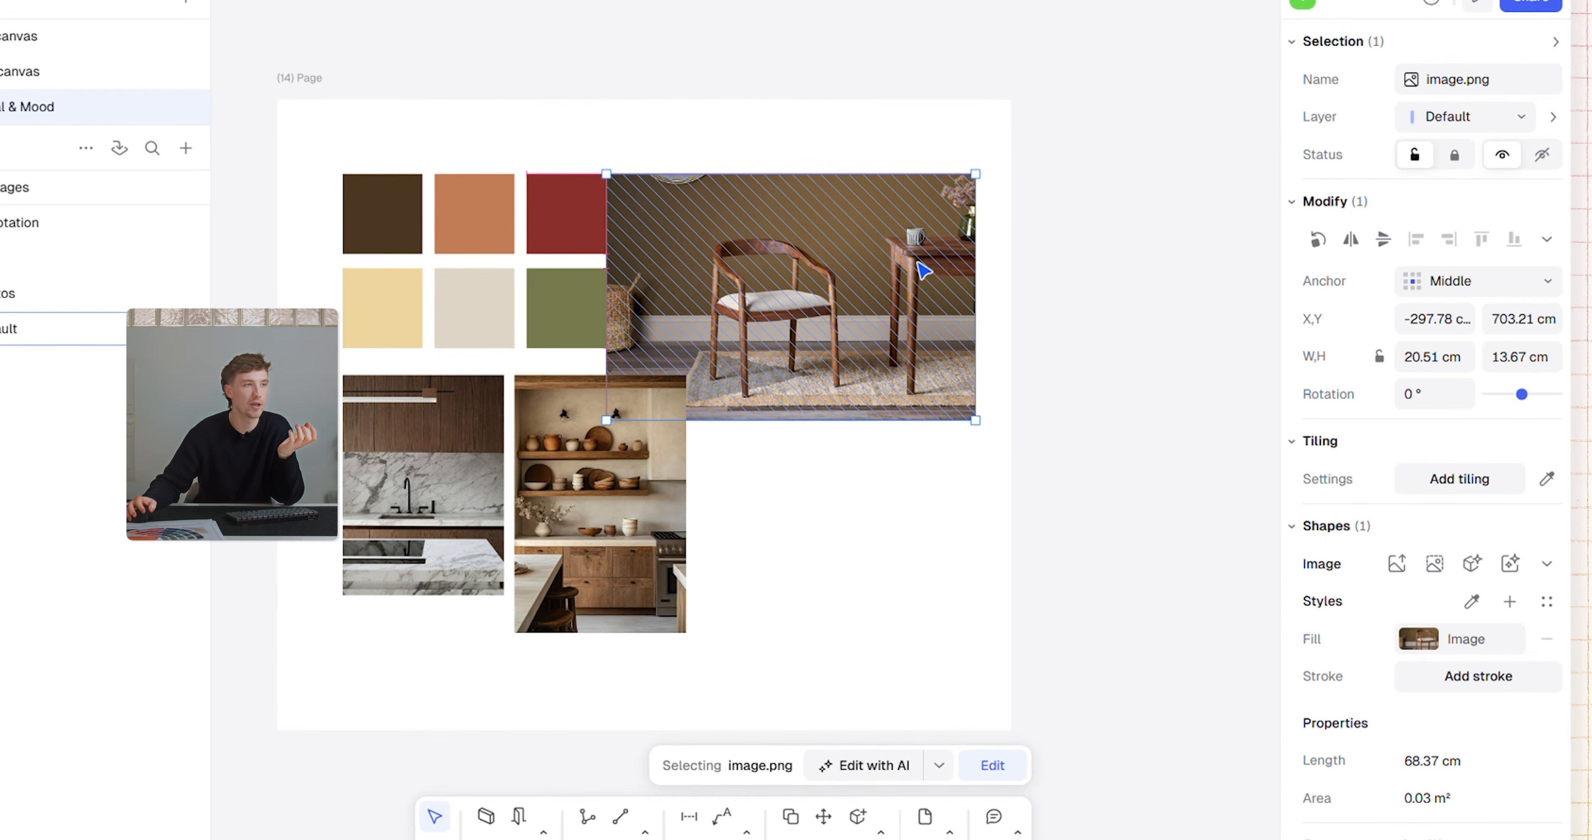
Step: Crop the chair image to a square of about 11.28 cm around the chair and place it beside the open-shelf kitchen photo
{"action": "double_click", "coordinate": [924, 271]}
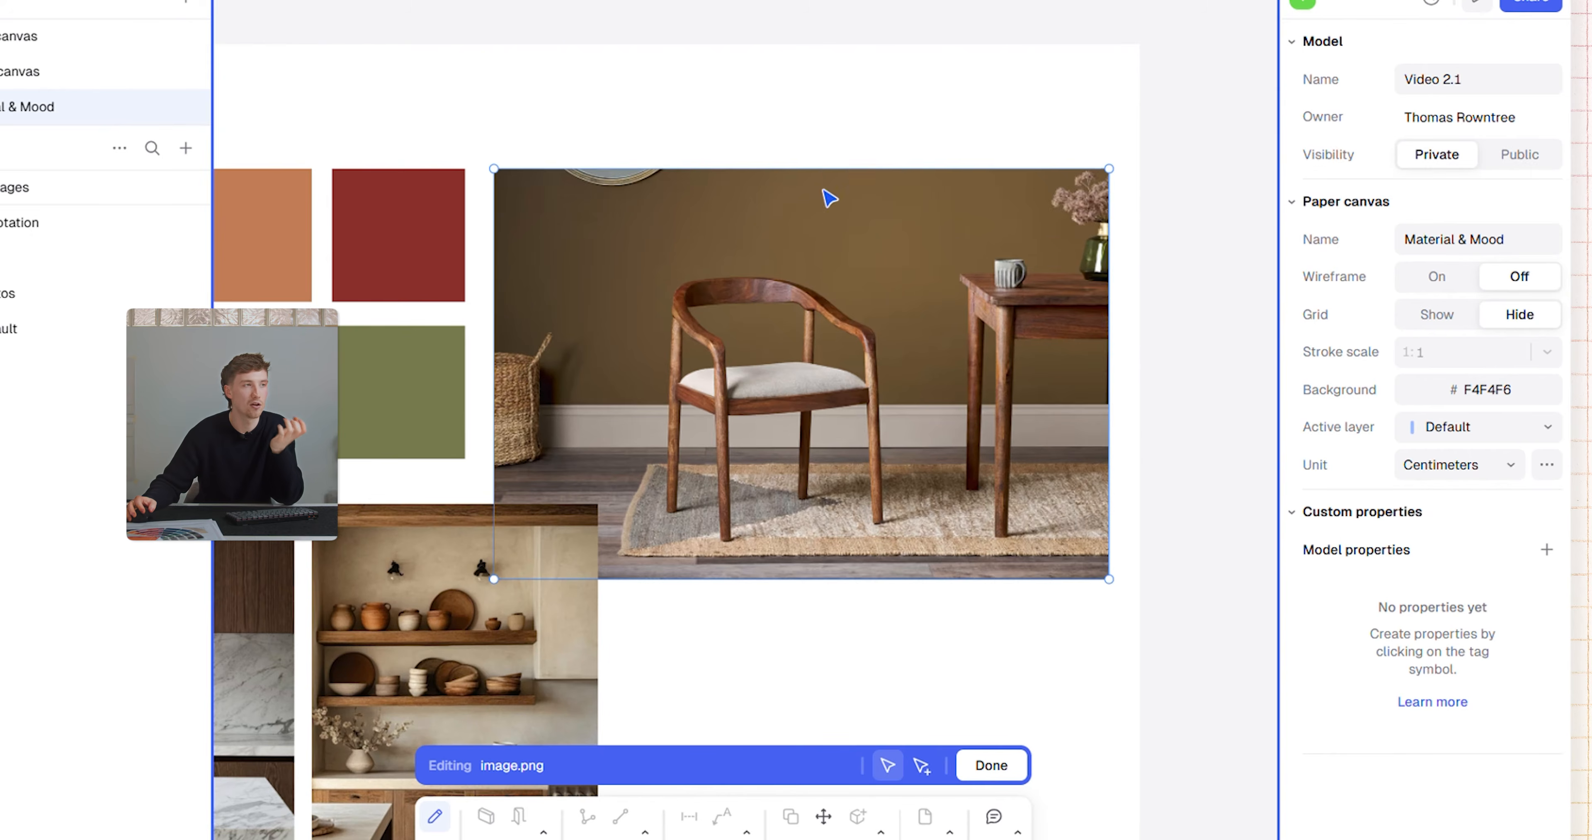
{"action": "left_click_drag", "start_coordinate": [829, 580], "coordinate": [831, 559]}
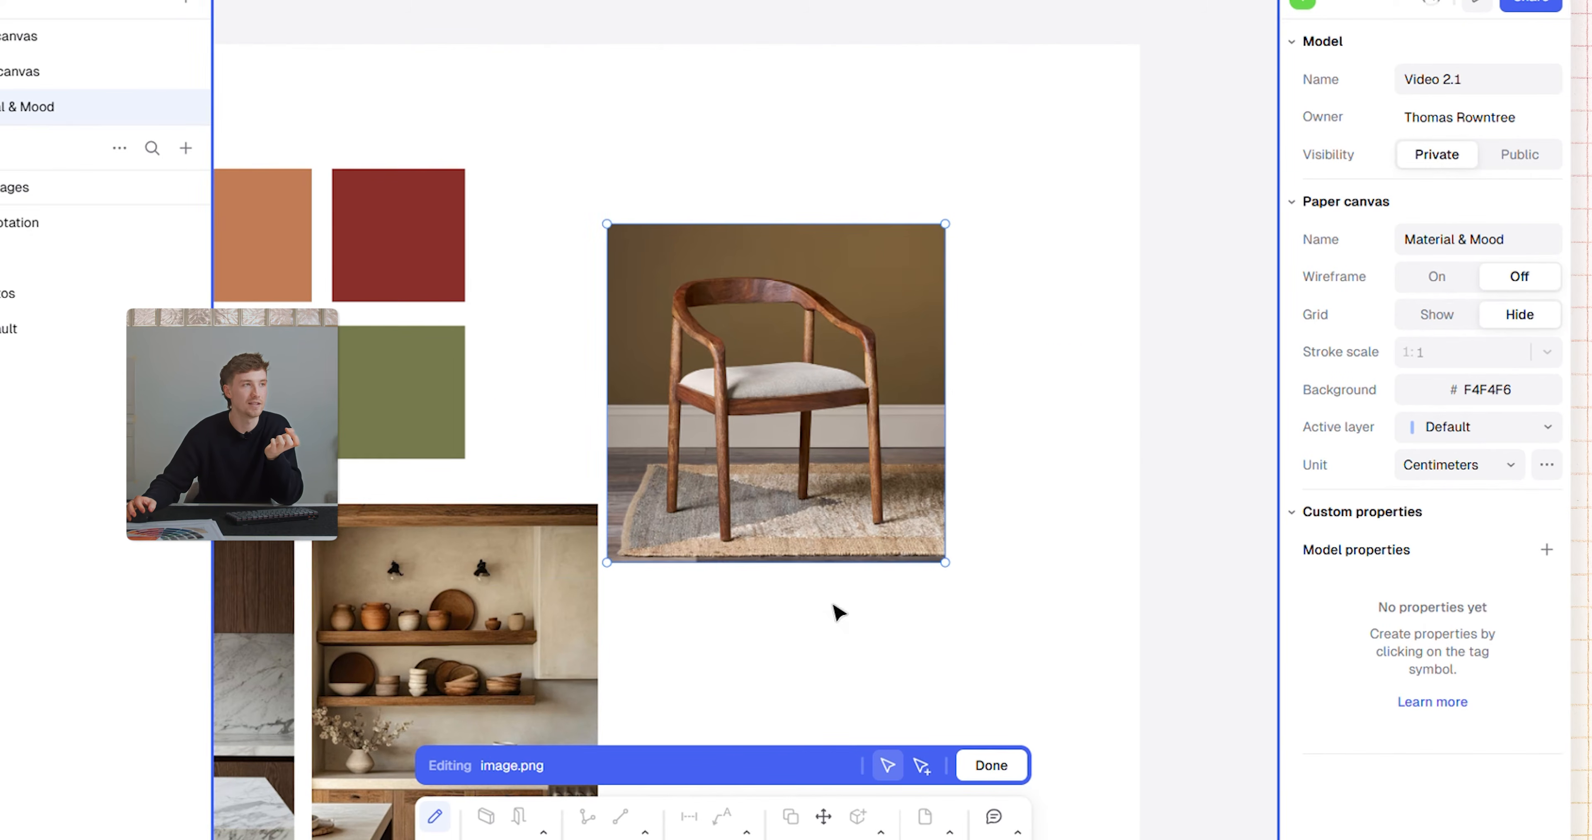
{"action": "left_click", "coordinate": [991, 765]}
{"action": "left_click_drag", "start_coordinate": [1027, 281], "coordinate": [973, 385]}
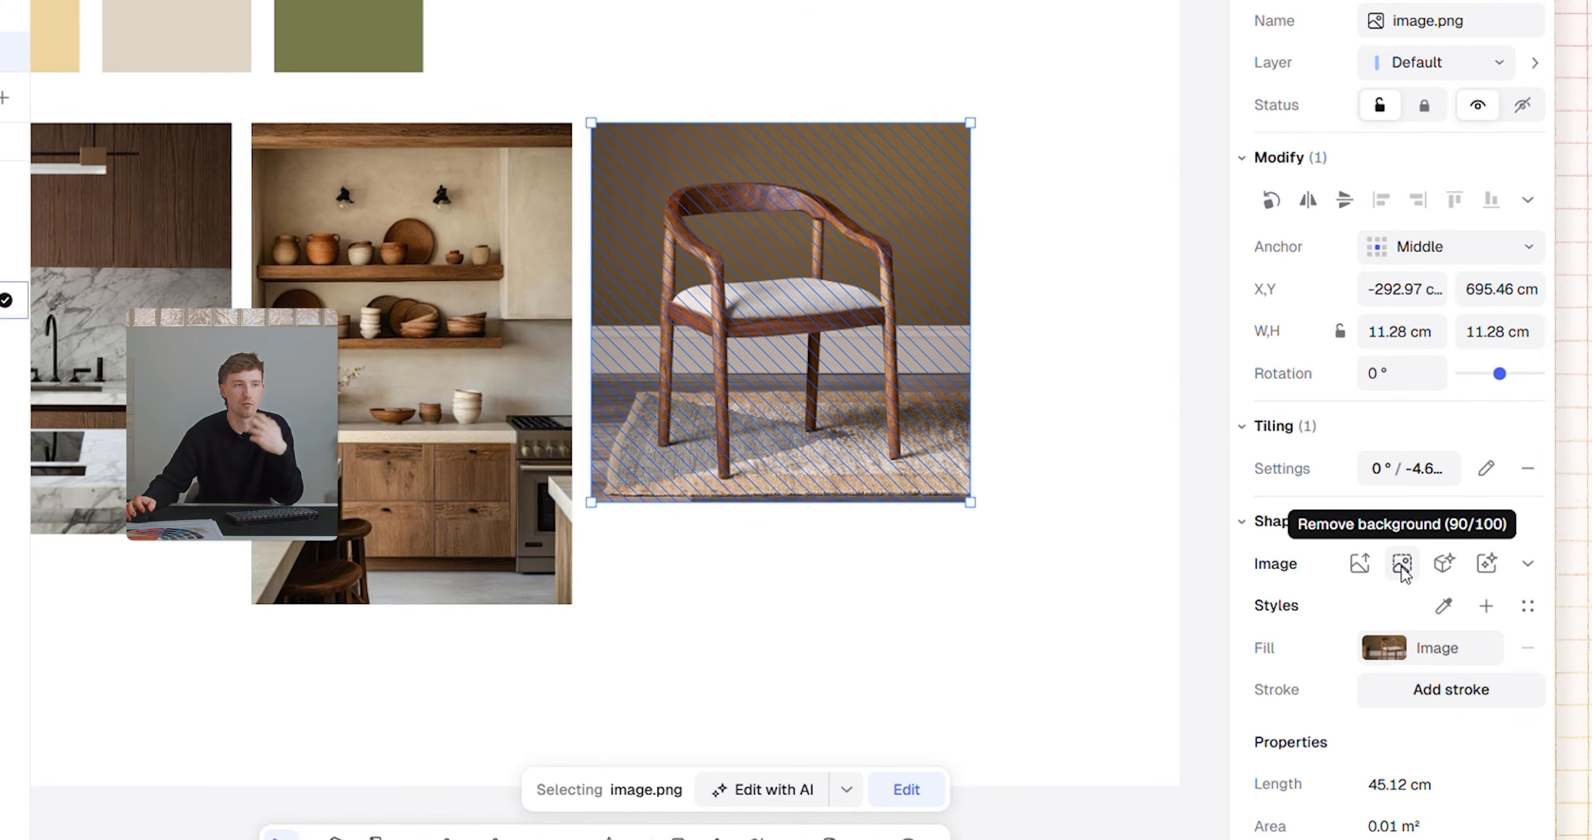
Step: Remove the chair image's background, set exposure to -0.06 and contrast to -0.02, and apply the edits
{"action": "left_click", "coordinate": [1401, 564]}
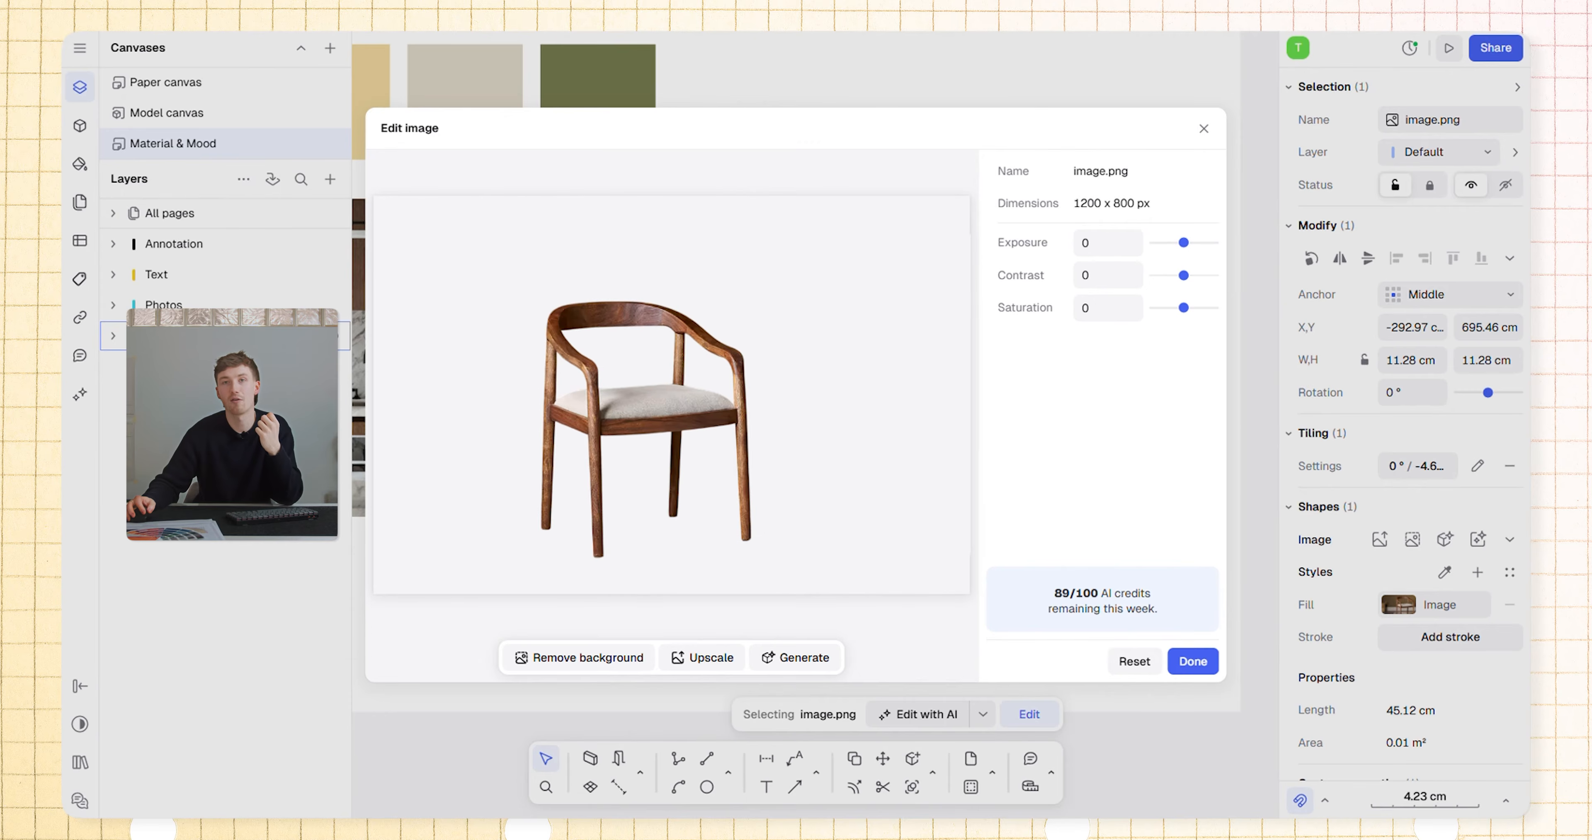
{"action": "left_click_drag", "start_coordinate": [1186, 248], "coordinate": [1185, 303]}
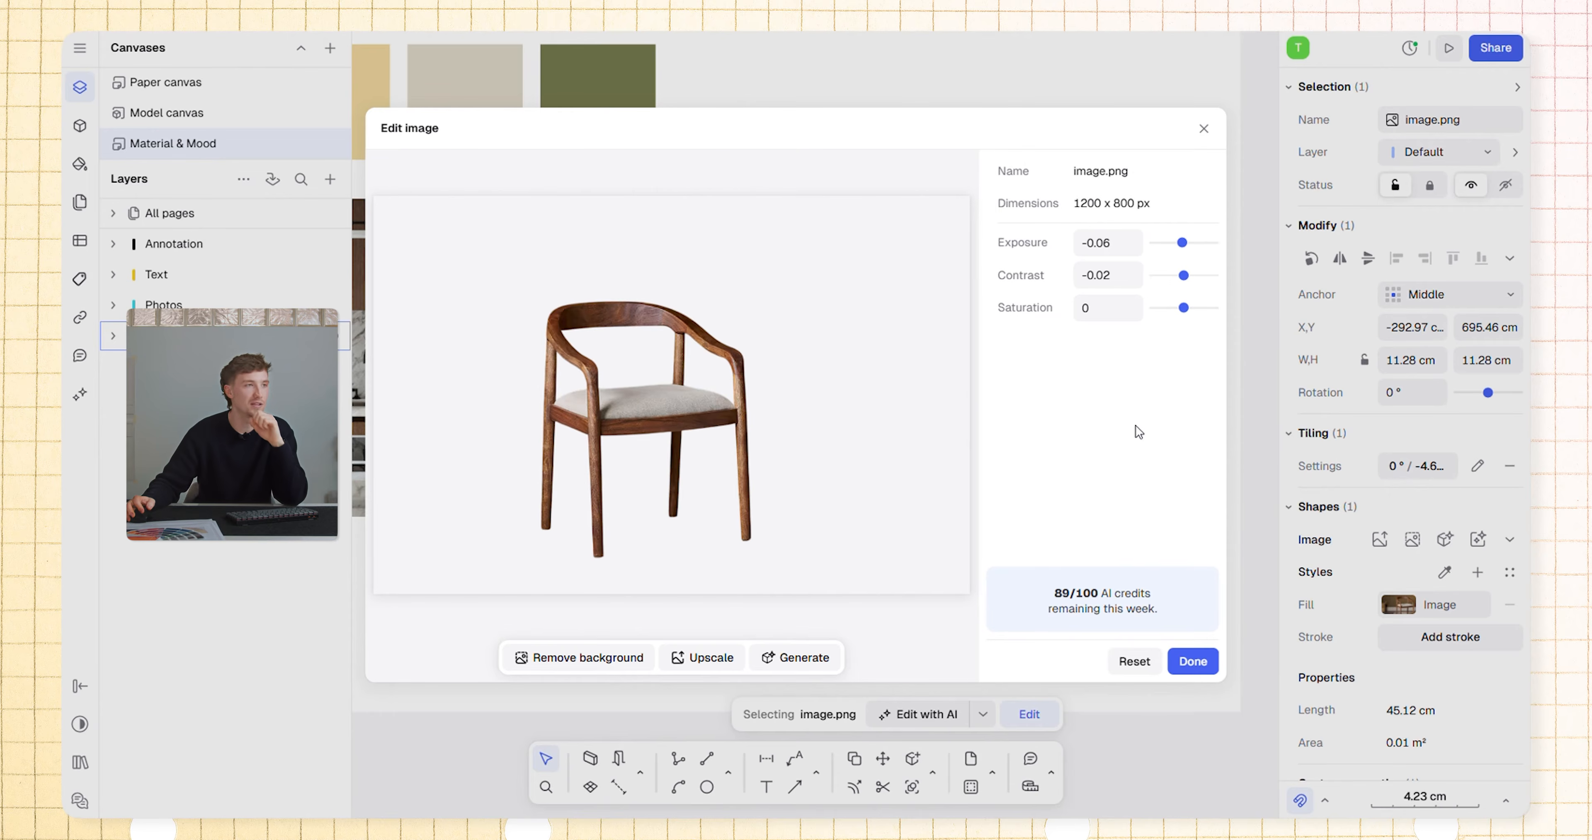
{"action": "left_click", "coordinate": [1190, 660]}
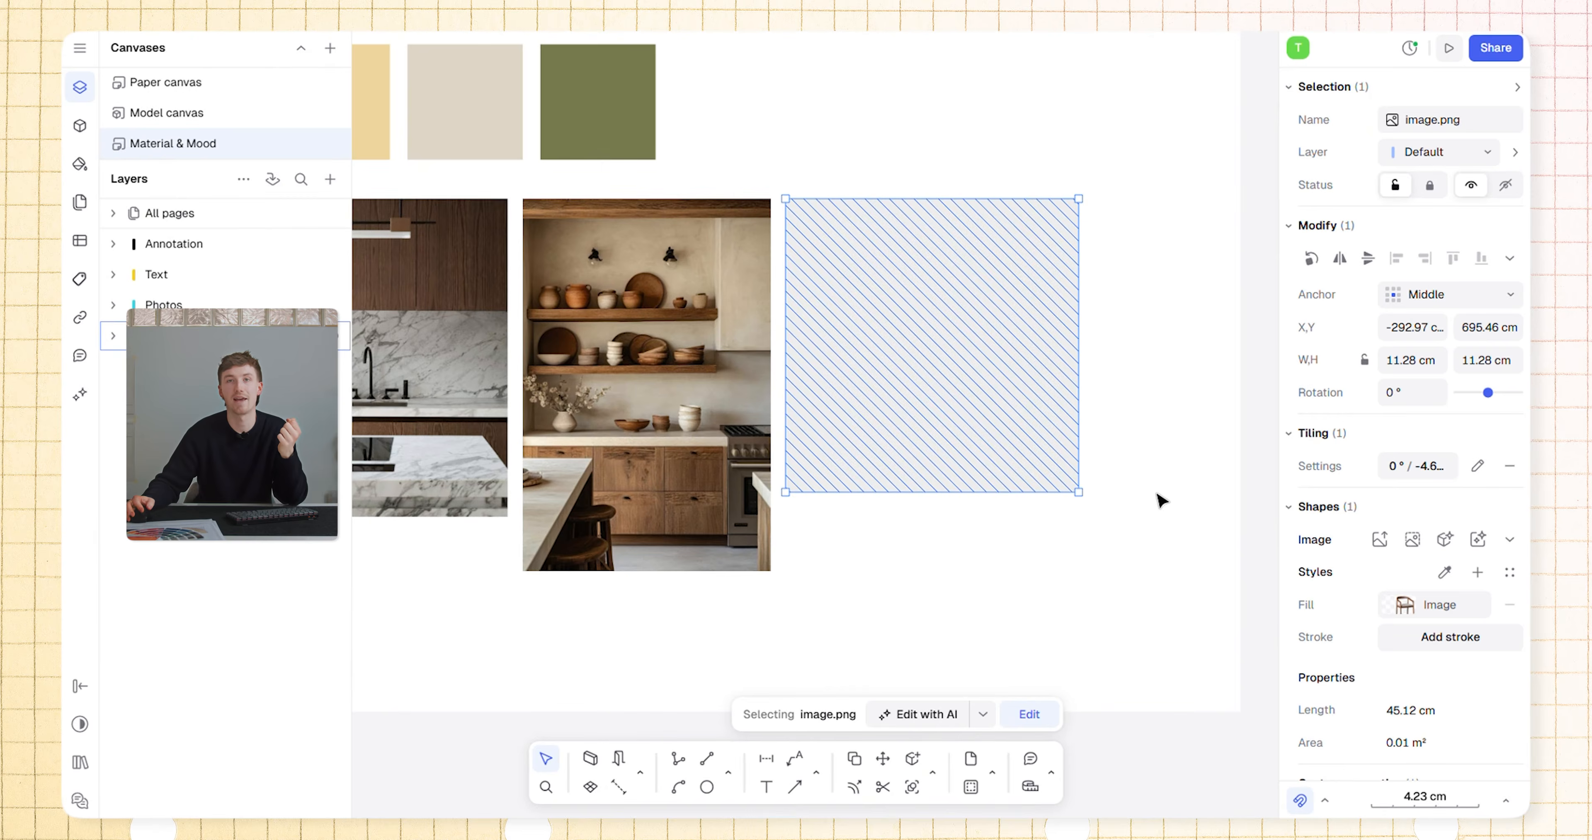
{"action": "left_click", "coordinate": [1159, 429]}
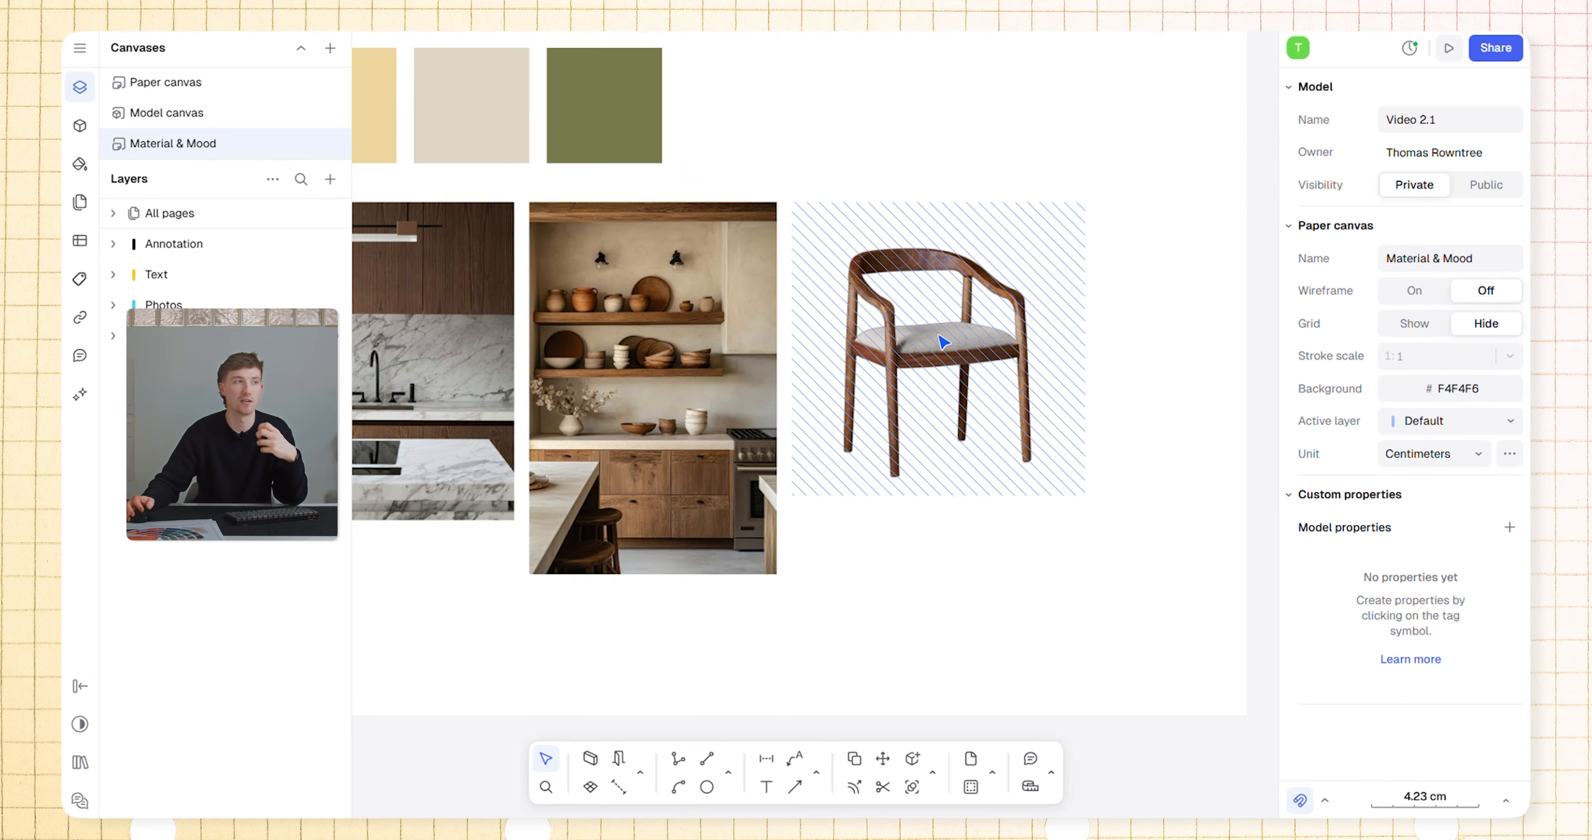
Step: Assign the chair image to the Photos layer
{"action": "left_click", "coordinate": [943, 341]}
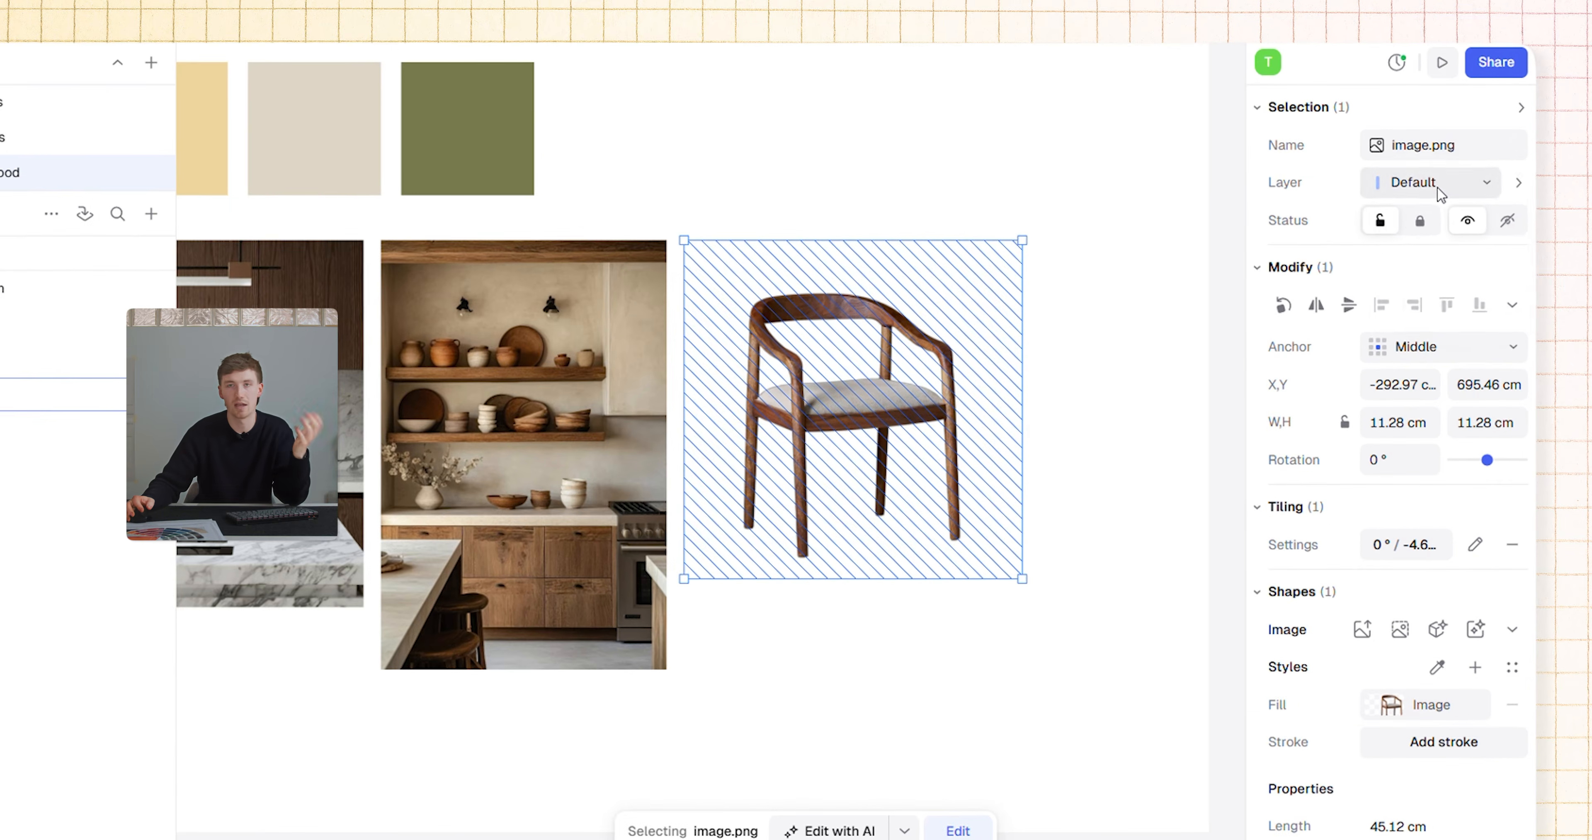
{"action": "left_click", "coordinate": [1430, 153]}
{"action": "left_click", "coordinate": [1432, 278]}
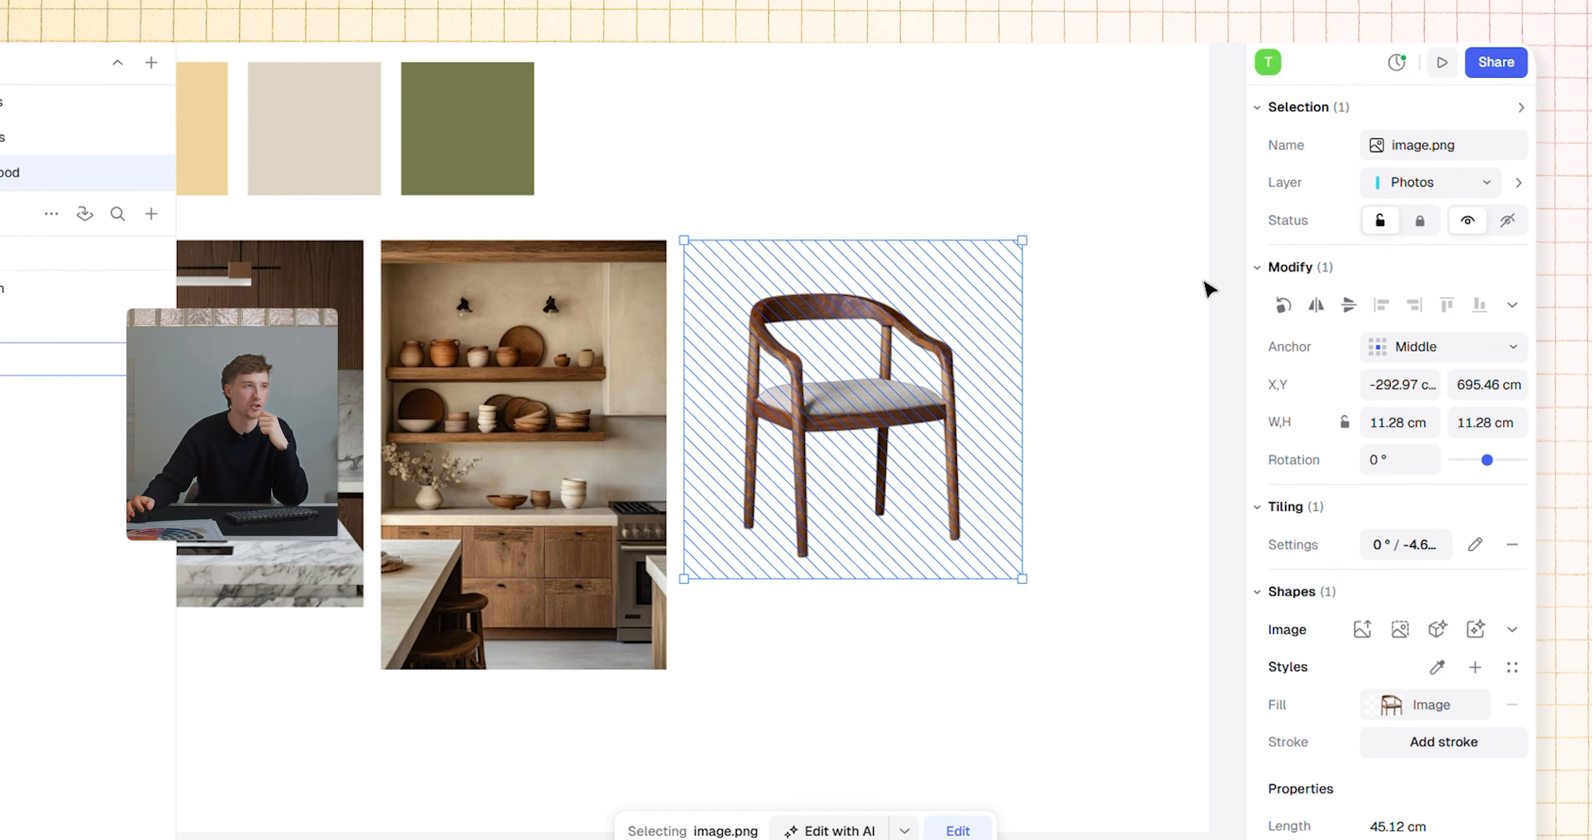
Step: Move the chair image so it overlaps the lower part of both kitchen photos
{"action": "left_click_drag", "start_coordinate": [918, 370], "coordinate": [486, 591]}
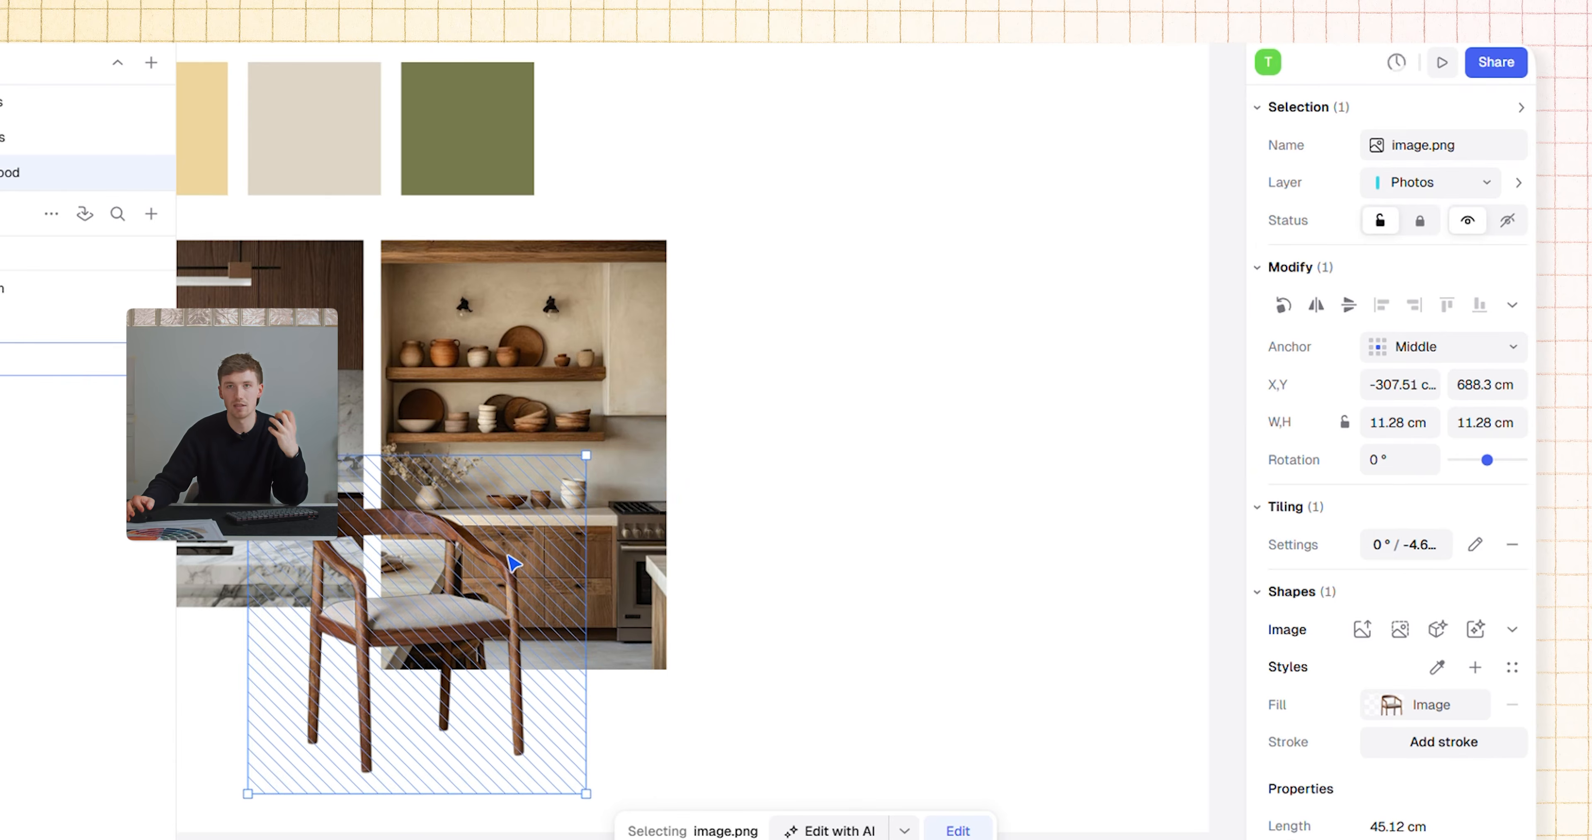
{"action": "middle_click_drag", "start_coordinate": [512, 567], "coordinate": [747, 494]}
{"action": "left_click_drag", "start_coordinate": [663, 574], "coordinate": [623, 579]}
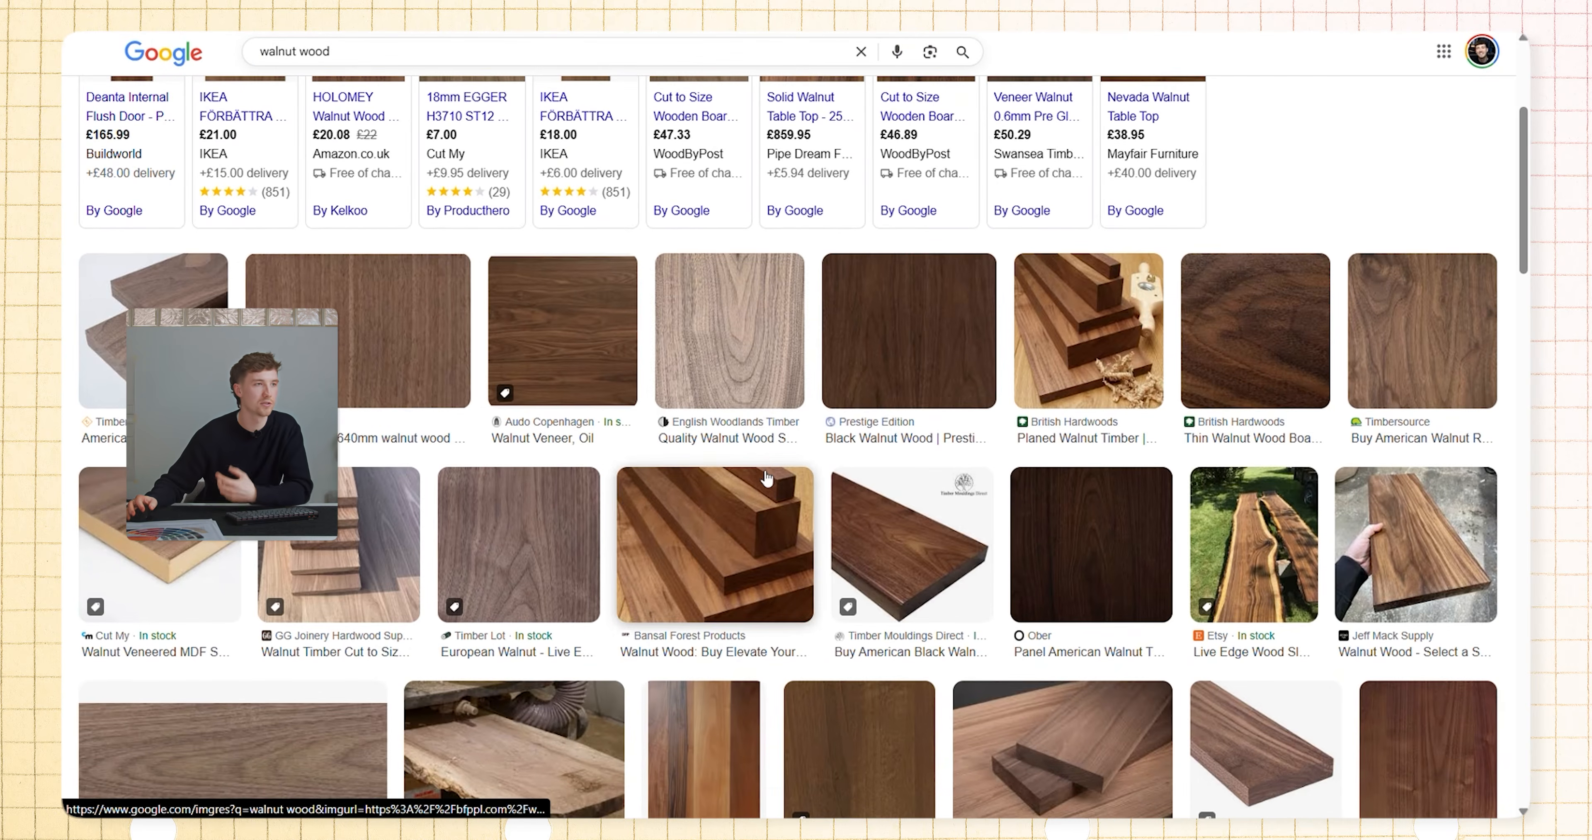
Step: Copy the Woodenave walnut veneer image from the walnut wood results and paste it beside the colour swatches on the Material & Mood canvas
{"action": "left_click", "coordinate": [342, 337]}
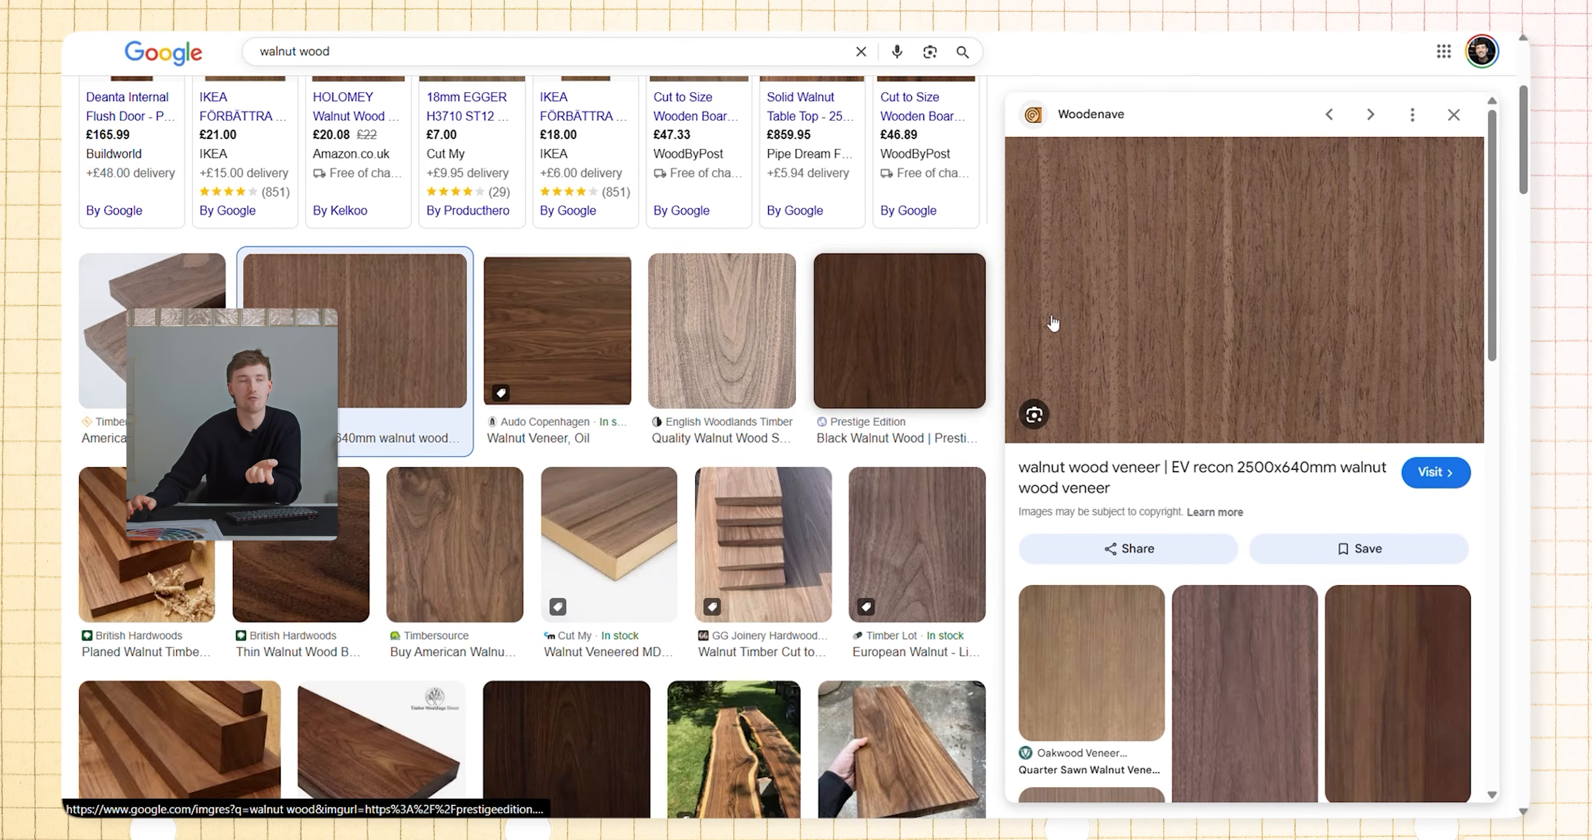
{"action": "right_click", "coordinate": [1206, 299]}
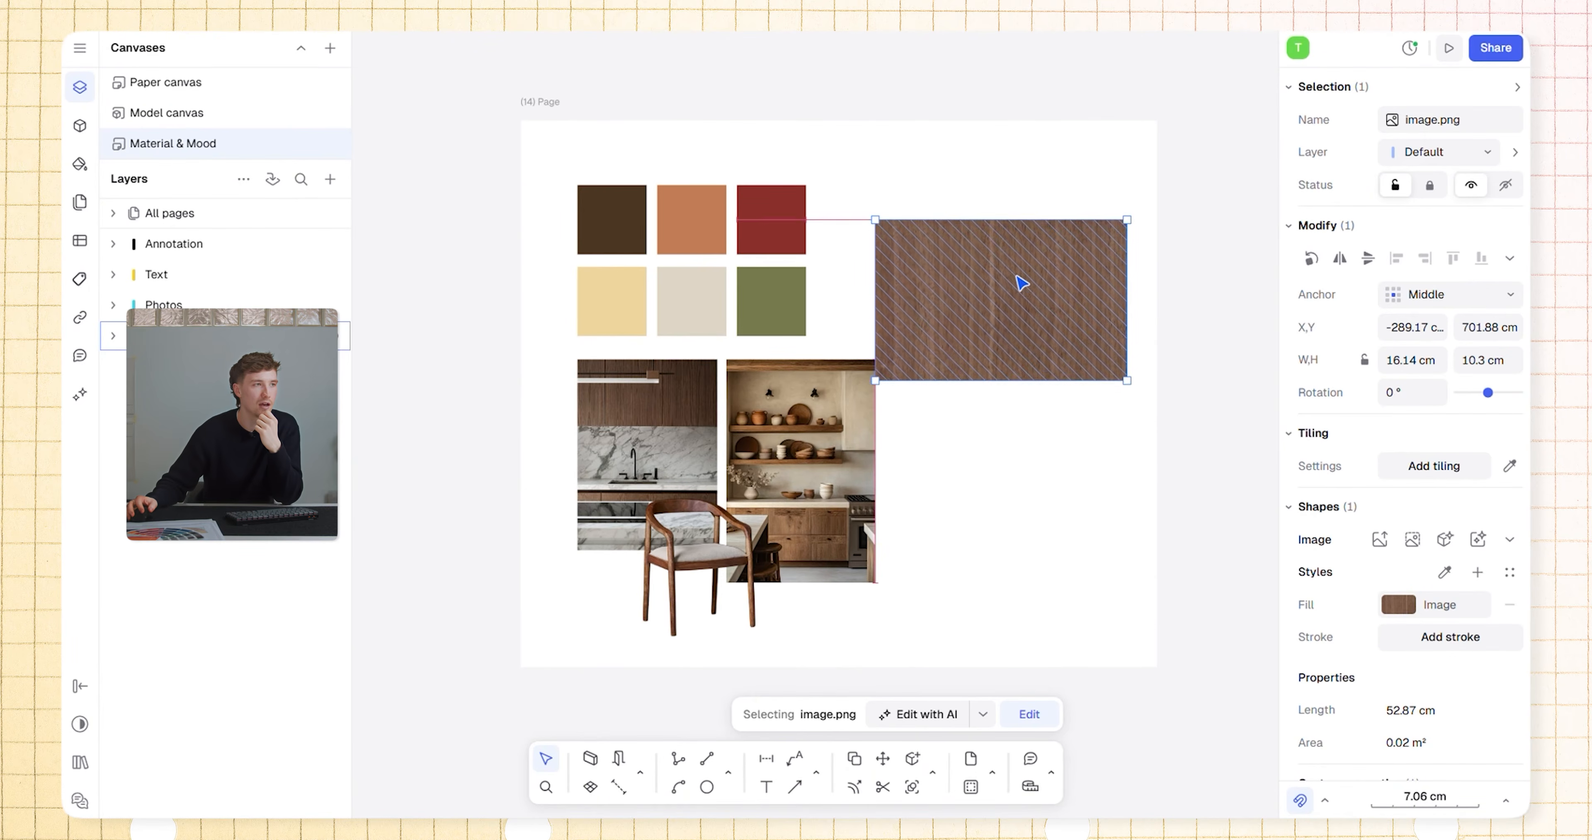
{"action": "left_click_drag", "start_coordinate": [1020, 280], "coordinate": [1004, 228]}
{"action": "left_click", "coordinate": [1051, 355]}
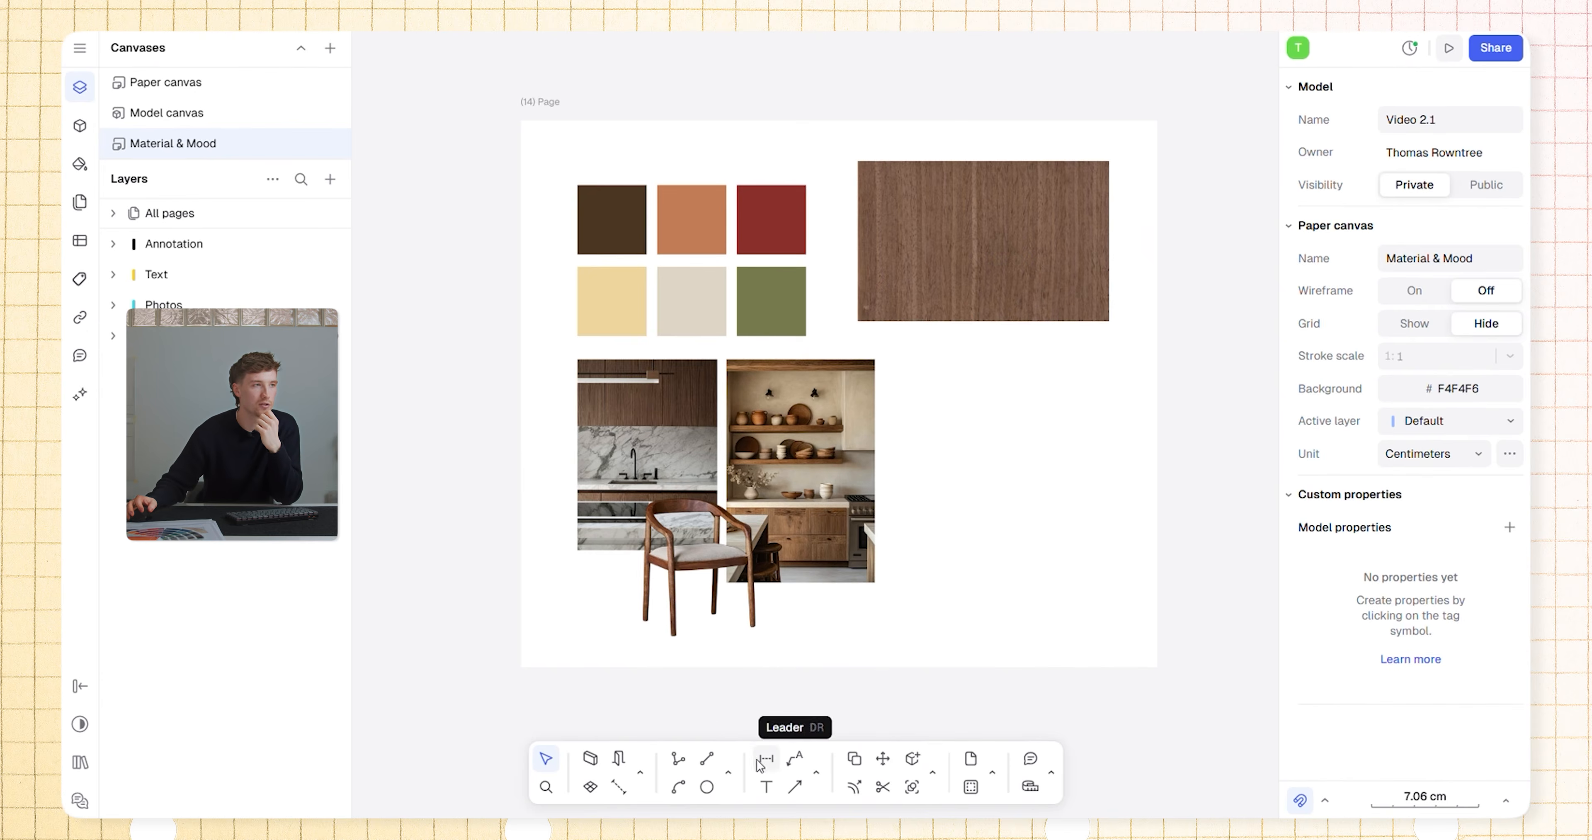
Step: Draw a square of about 5.4 cm below the walnut veneer image, beside the open-shelf kitchen photo
{"action": "left_click", "coordinate": [731, 773]}
{"action": "left_click", "coordinate": [772, 705]}
{"action": "left_click", "coordinate": [922, 370]}
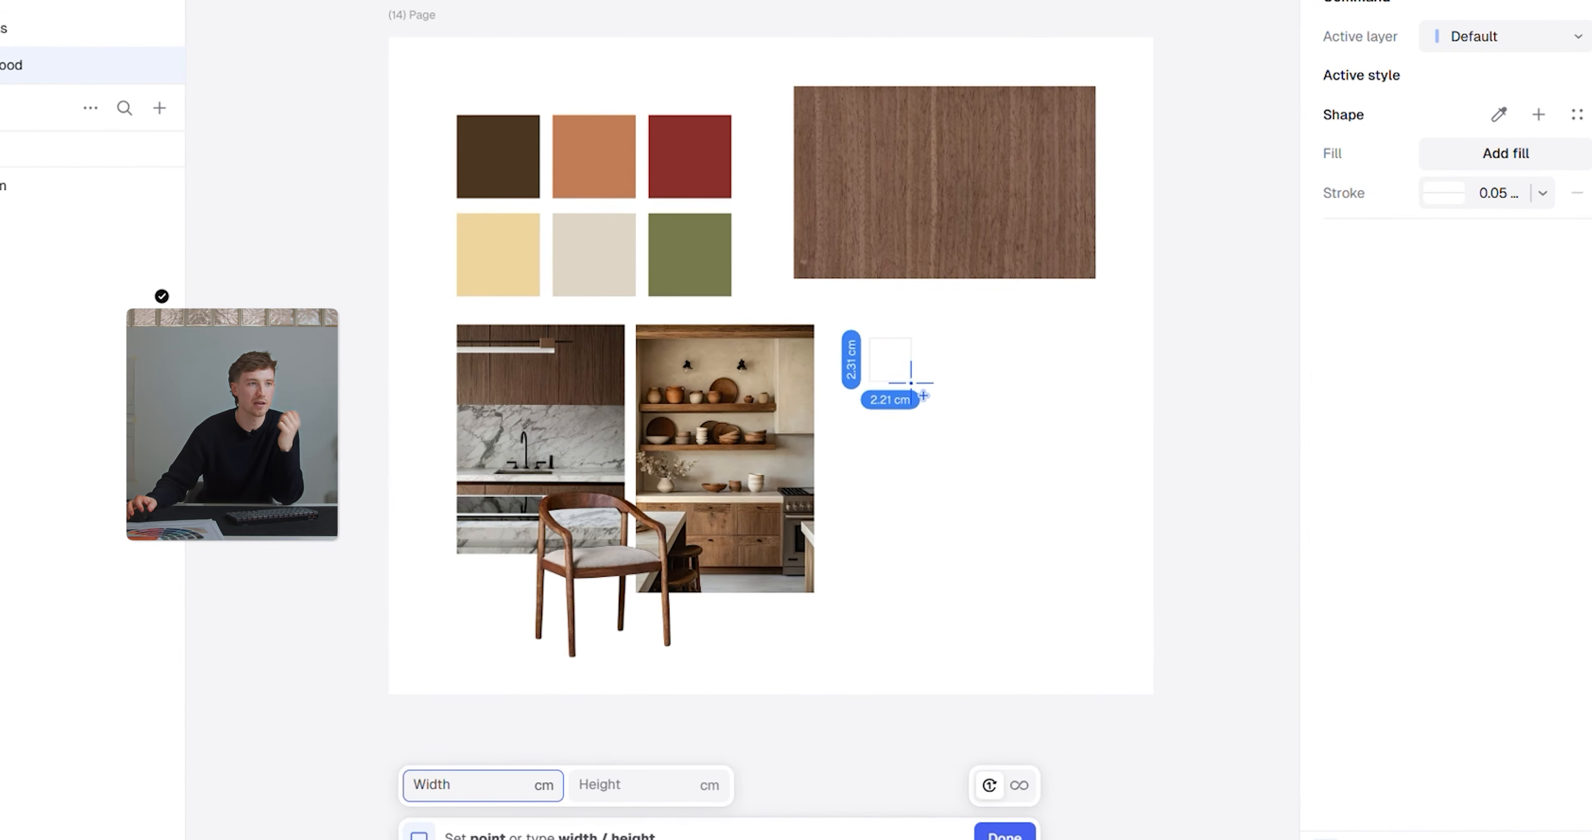
{"action": "left_click", "coordinate": [957, 433]}
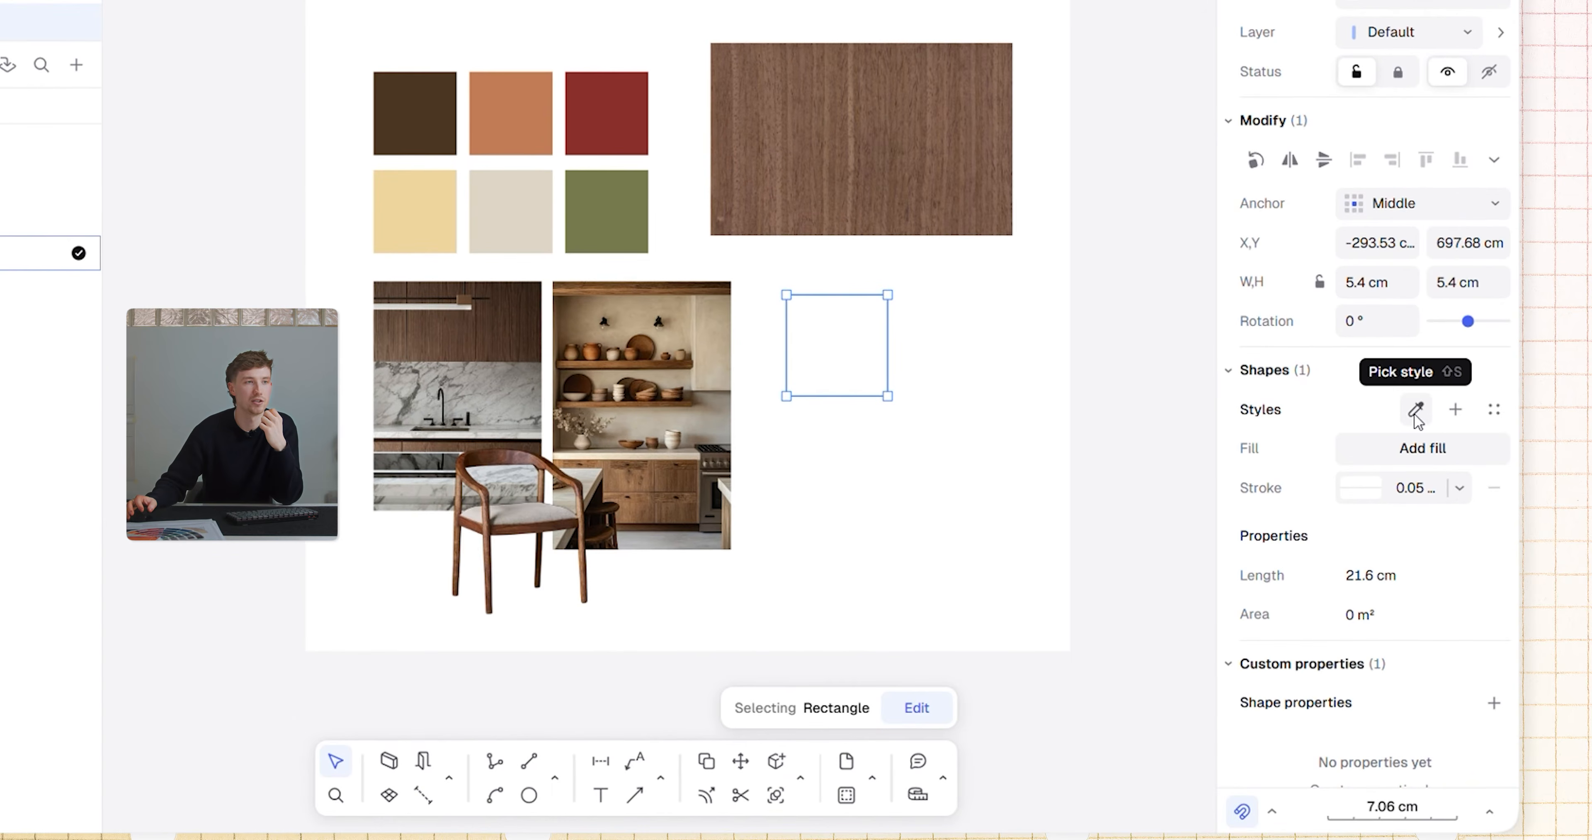
Step: Apply the walnut veneer image's style to the new square and delete the original veneer image
{"action": "left_click", "coordinate": [1499, 452]}
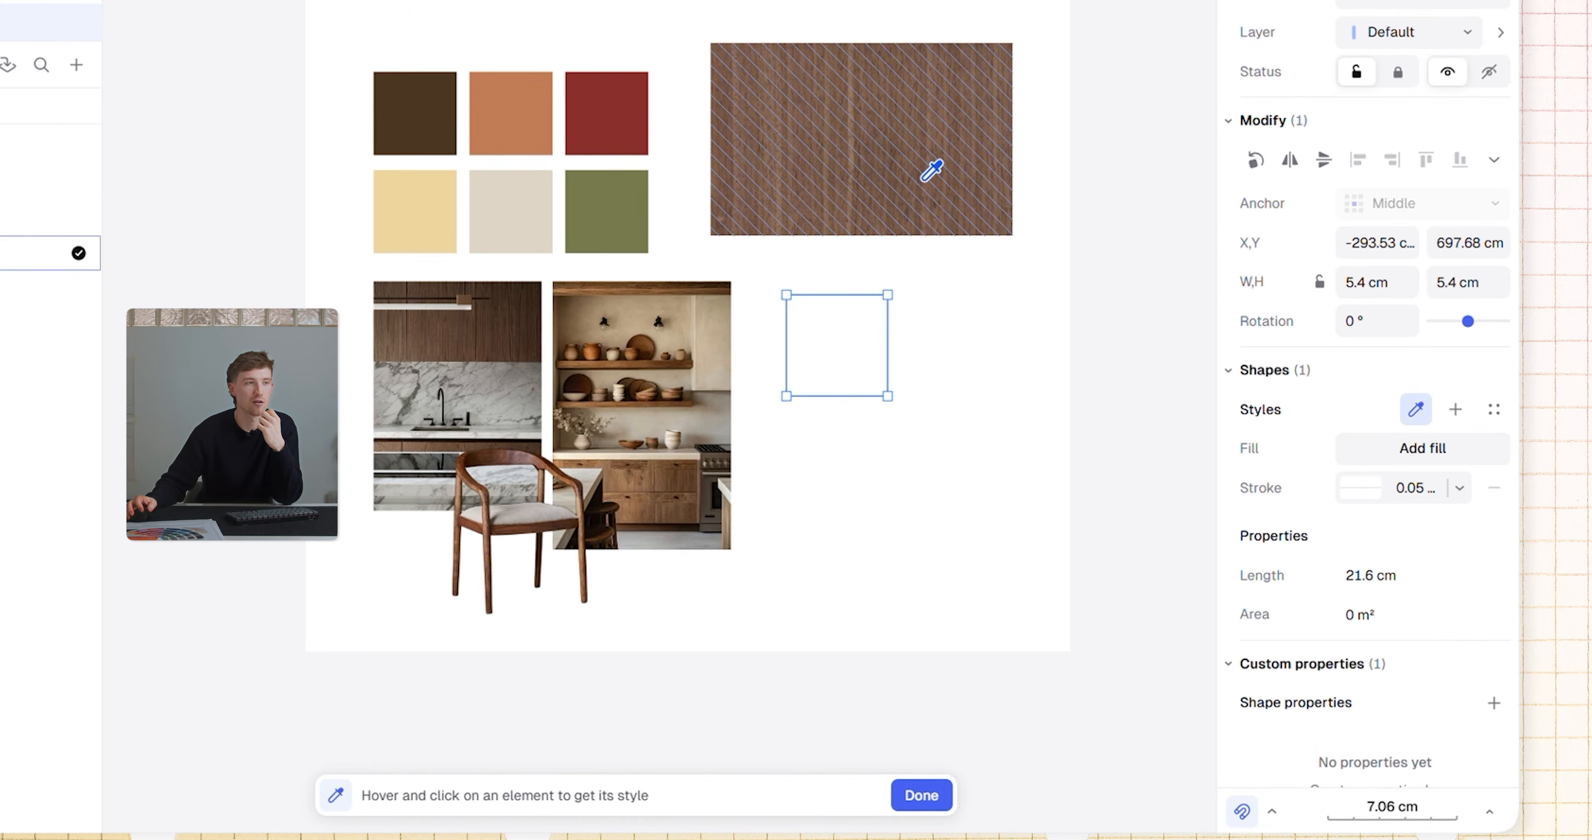
{"action": "left_click", "coordinate": [936, 186]}
{"action": "left_click", "coordinate": [915, 269]}
{"action": "scroll", "coordinate": [909, 301], "scroll_direction": "up", "scroll_amount": 3, "text": "ctrl"}
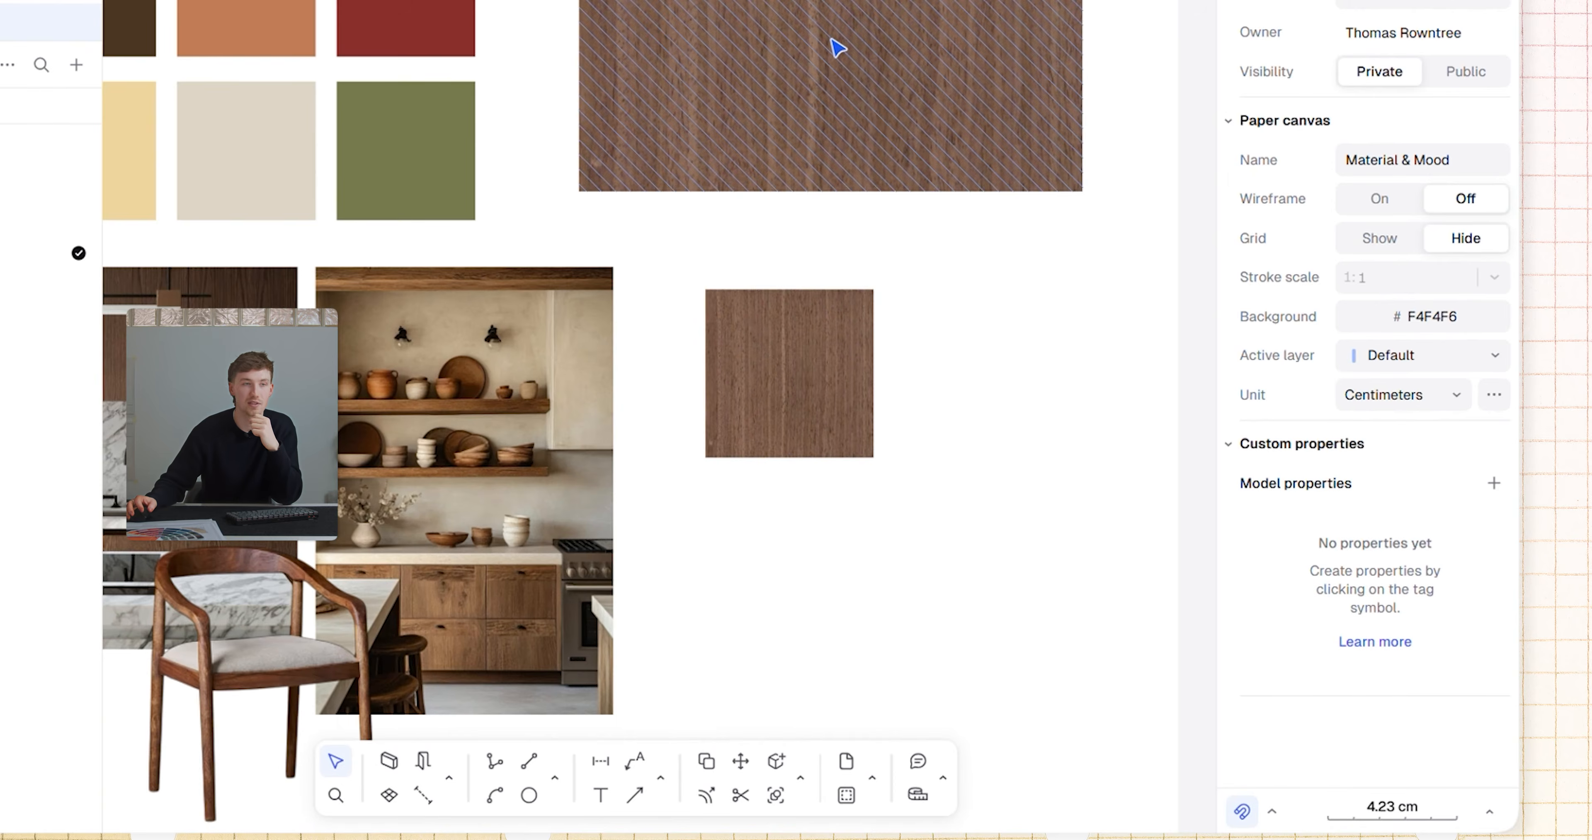
{"action": "left_click", "coordinate": [838, 50]}
{"action": "key", "text": "Delete"}
Step: Add a black 0.05 mm stroke to the walnut square and align its upper edge with the kitchen photos
{"action": "left_click", "coordinate": [813, 305]}
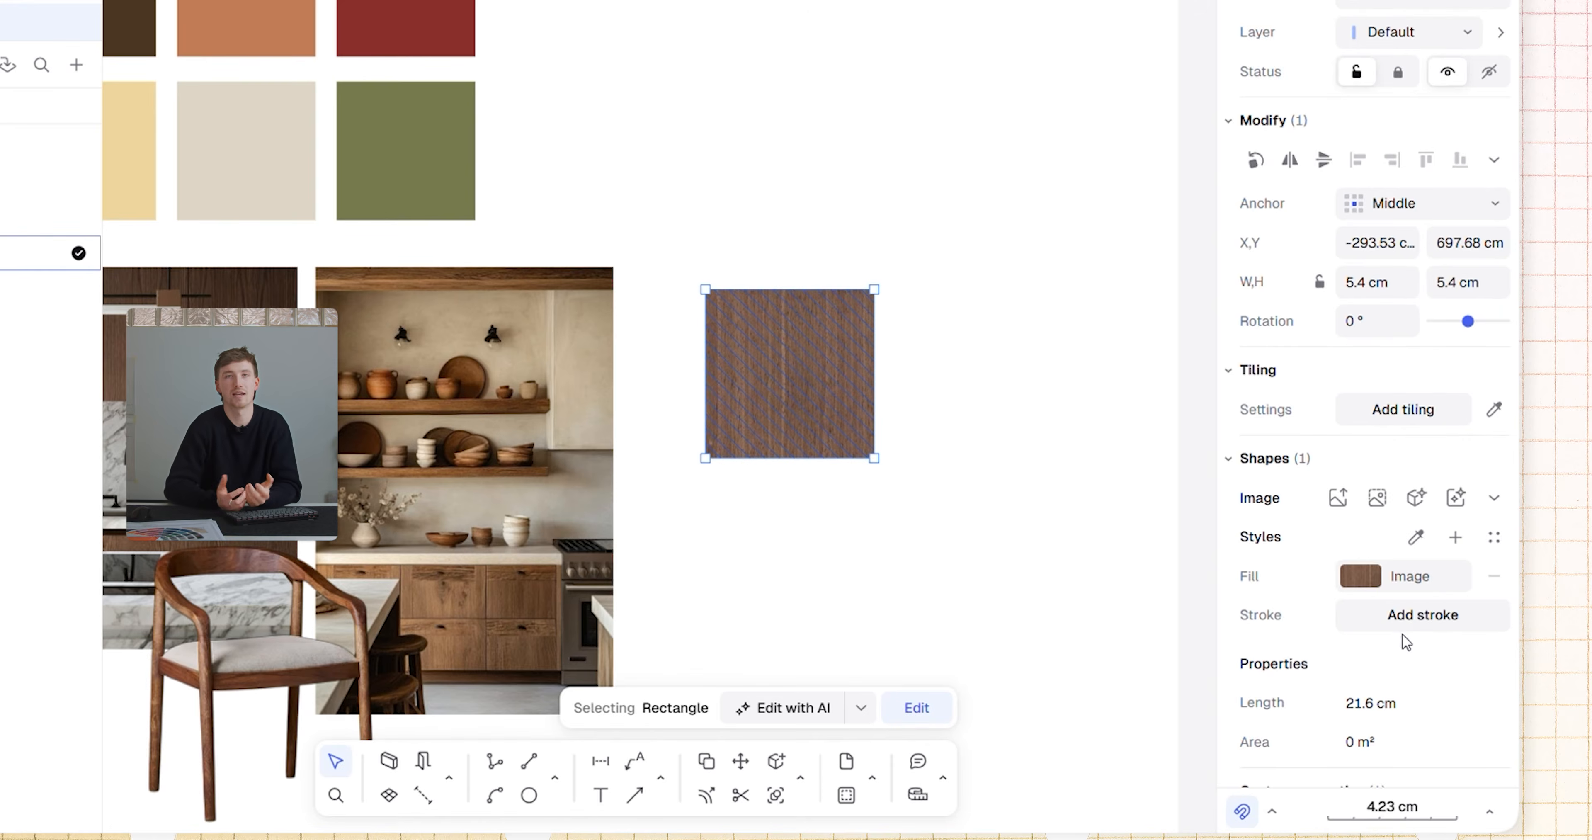
{"action": "left_click", "coordinate": [1340, 616]}
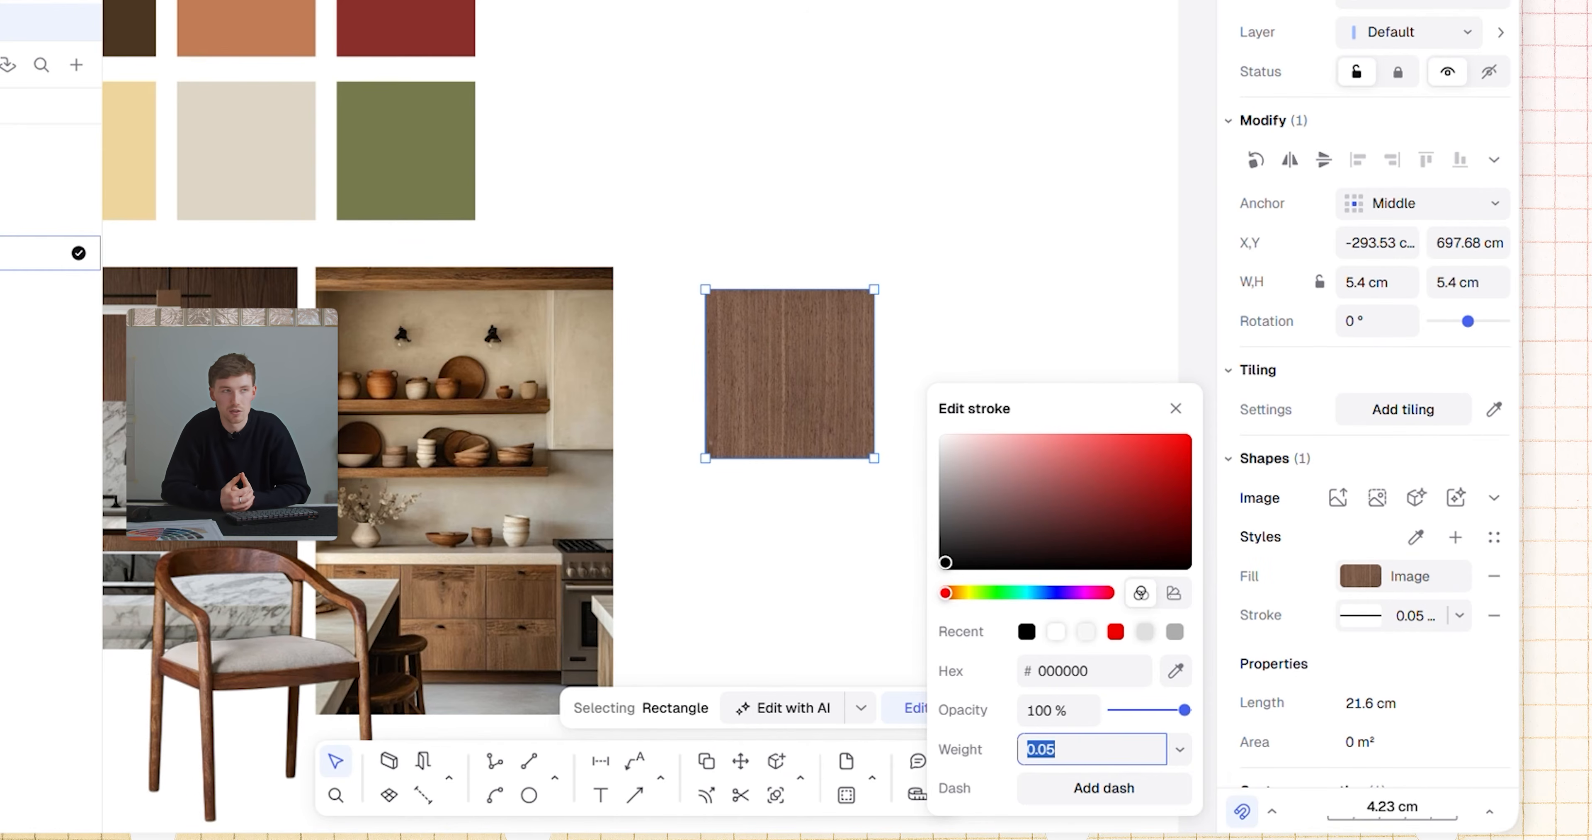
{"action": "left_click", "coordinate": [1001, 235]}
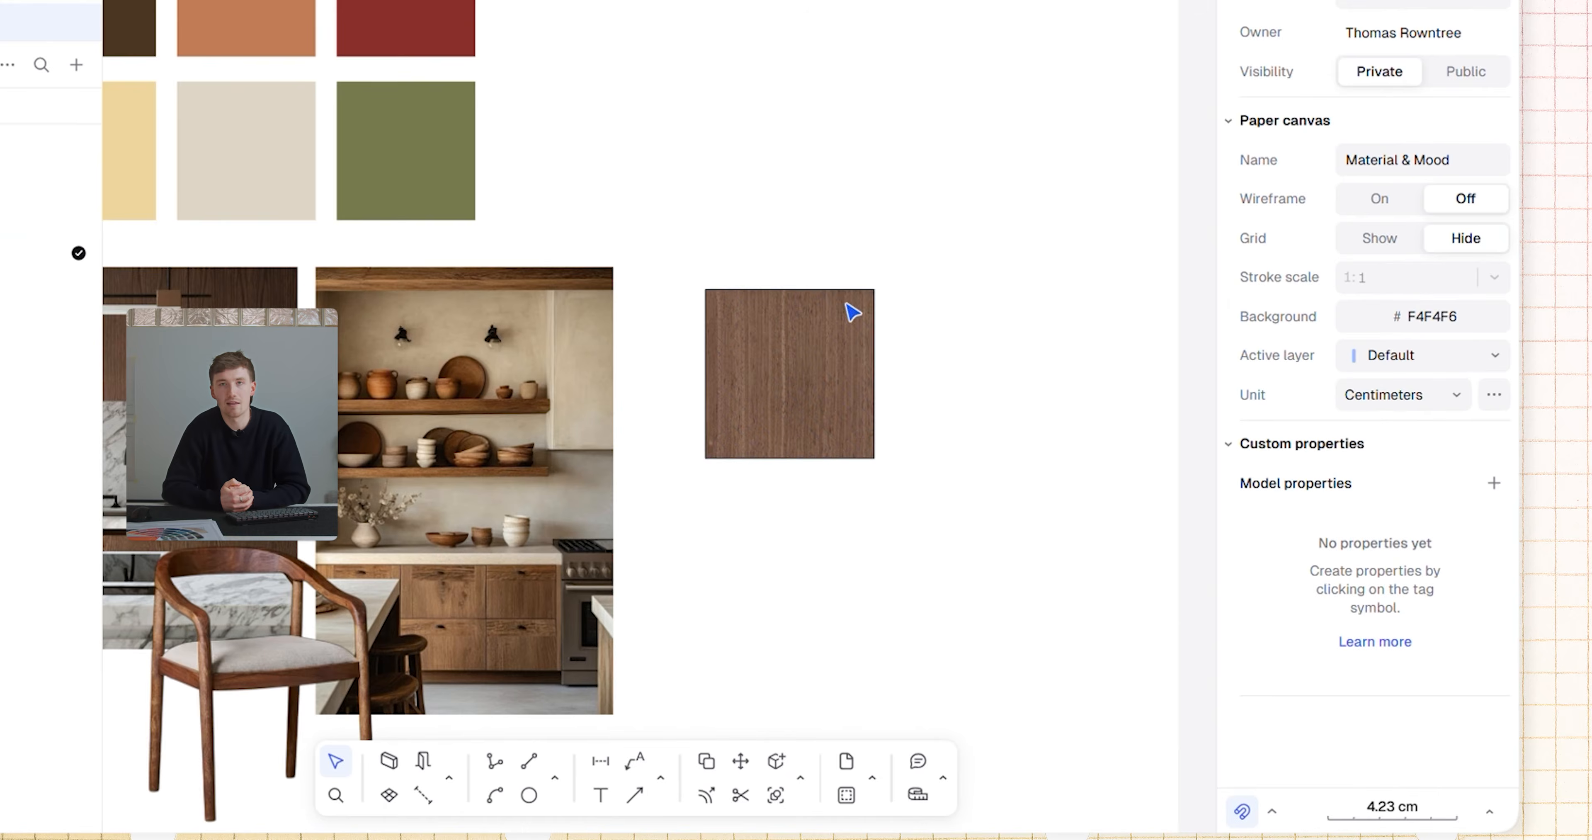
{"action": "left_click_drag", "start_coordinate": [770, 377], "coordinate": [757, 373]}
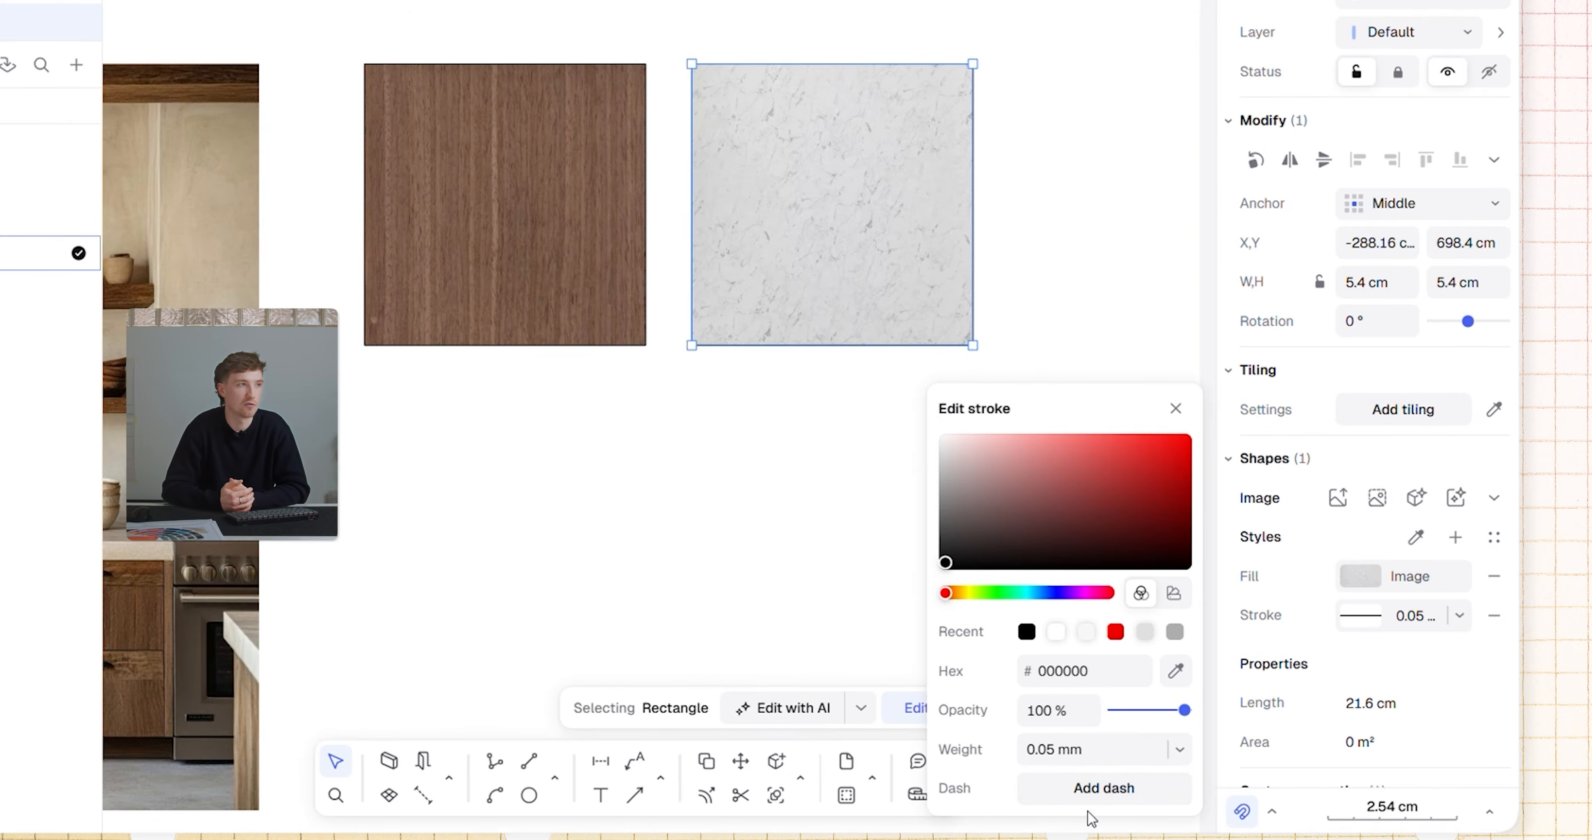
{"action": "left_click", "coordinate": [1077, 750]}
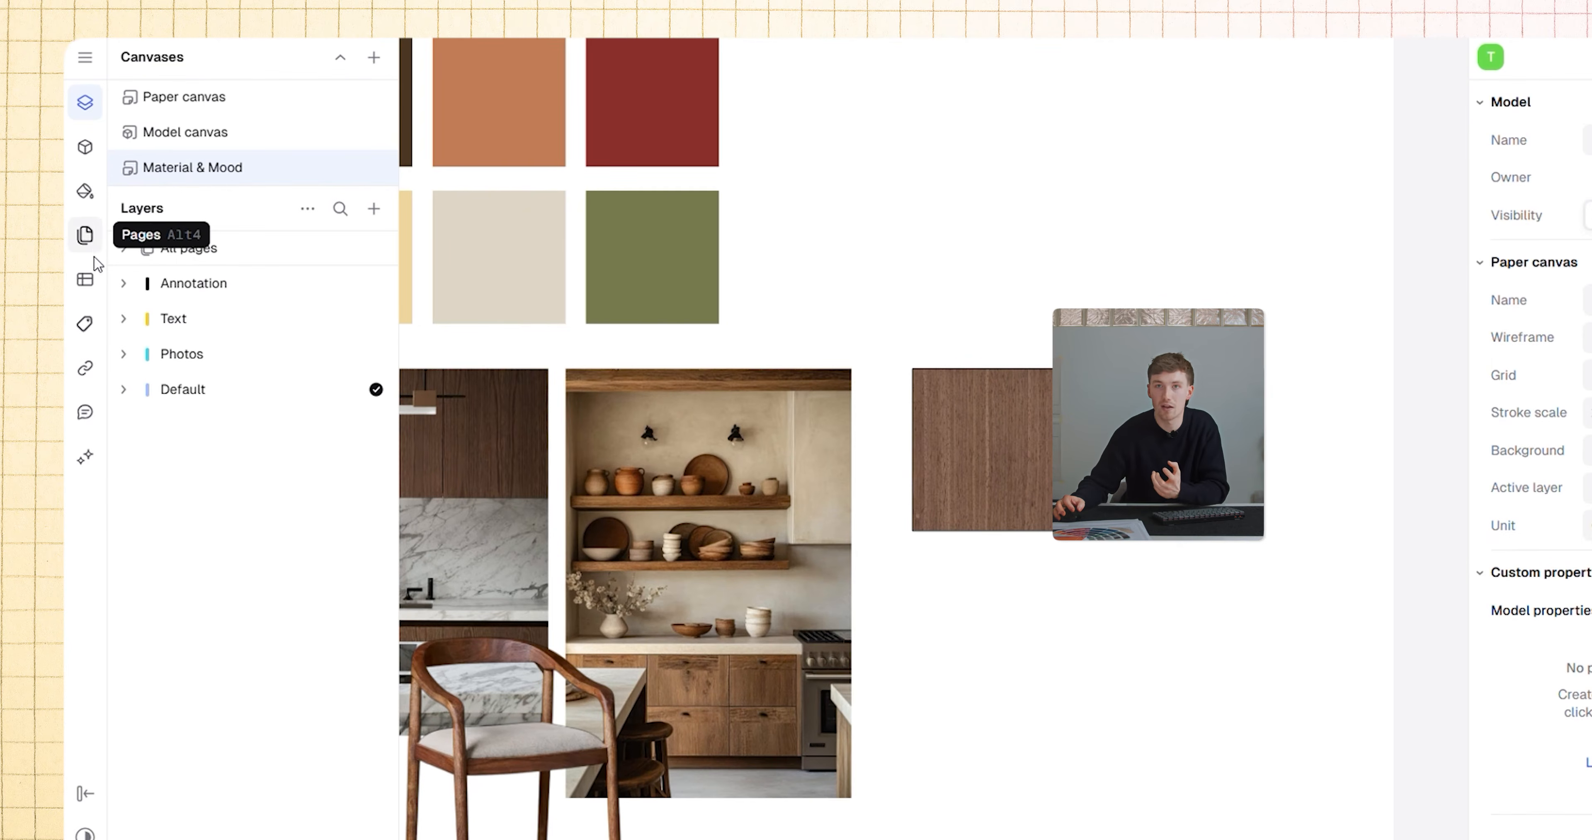
Step: Browse the style libraries and look through the textures in the Granite - Texture library
{"action": "left_click", "coordinate": [88, 189]}
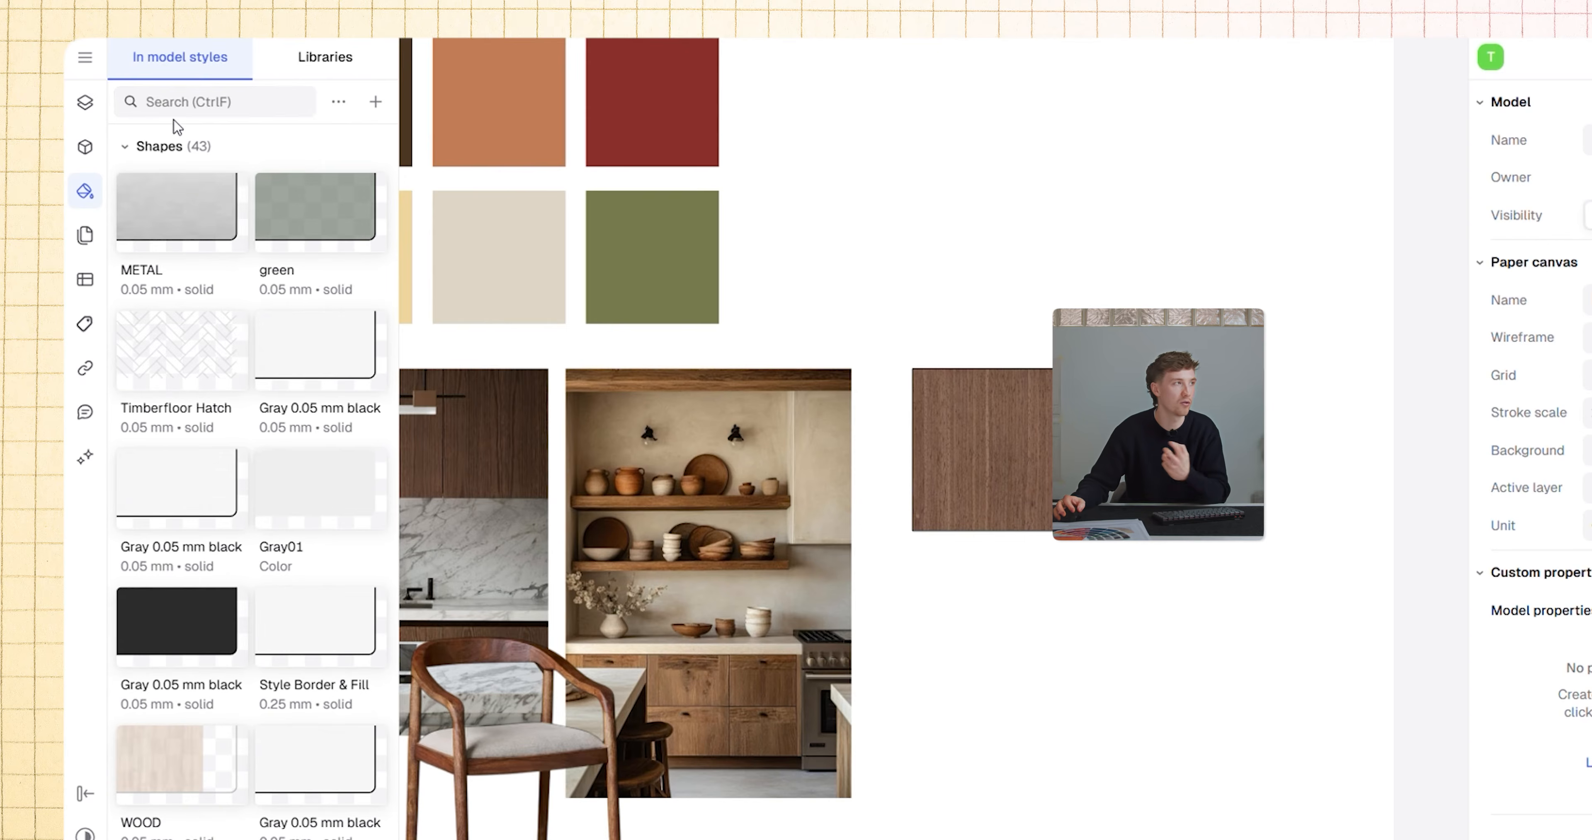
{"action": "left_click", "coordinate": [330, 60]}
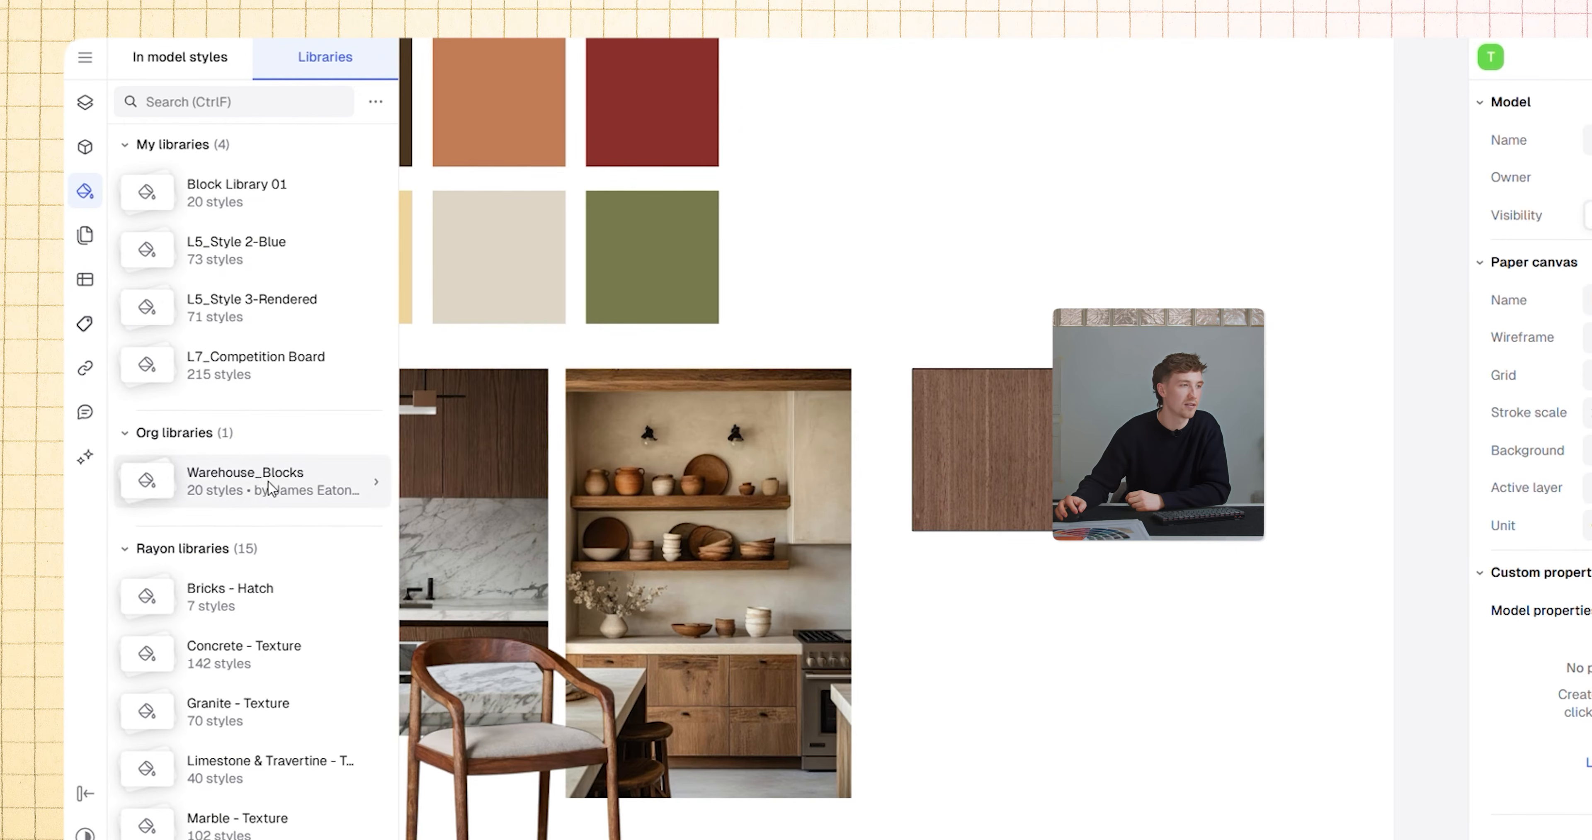
{"action": "scroll", "coordinate": [267, 480], "scroll_direction": "down", "scroll_amount": 5}
{"action": "left_click", "coordinate": [301, 381]}
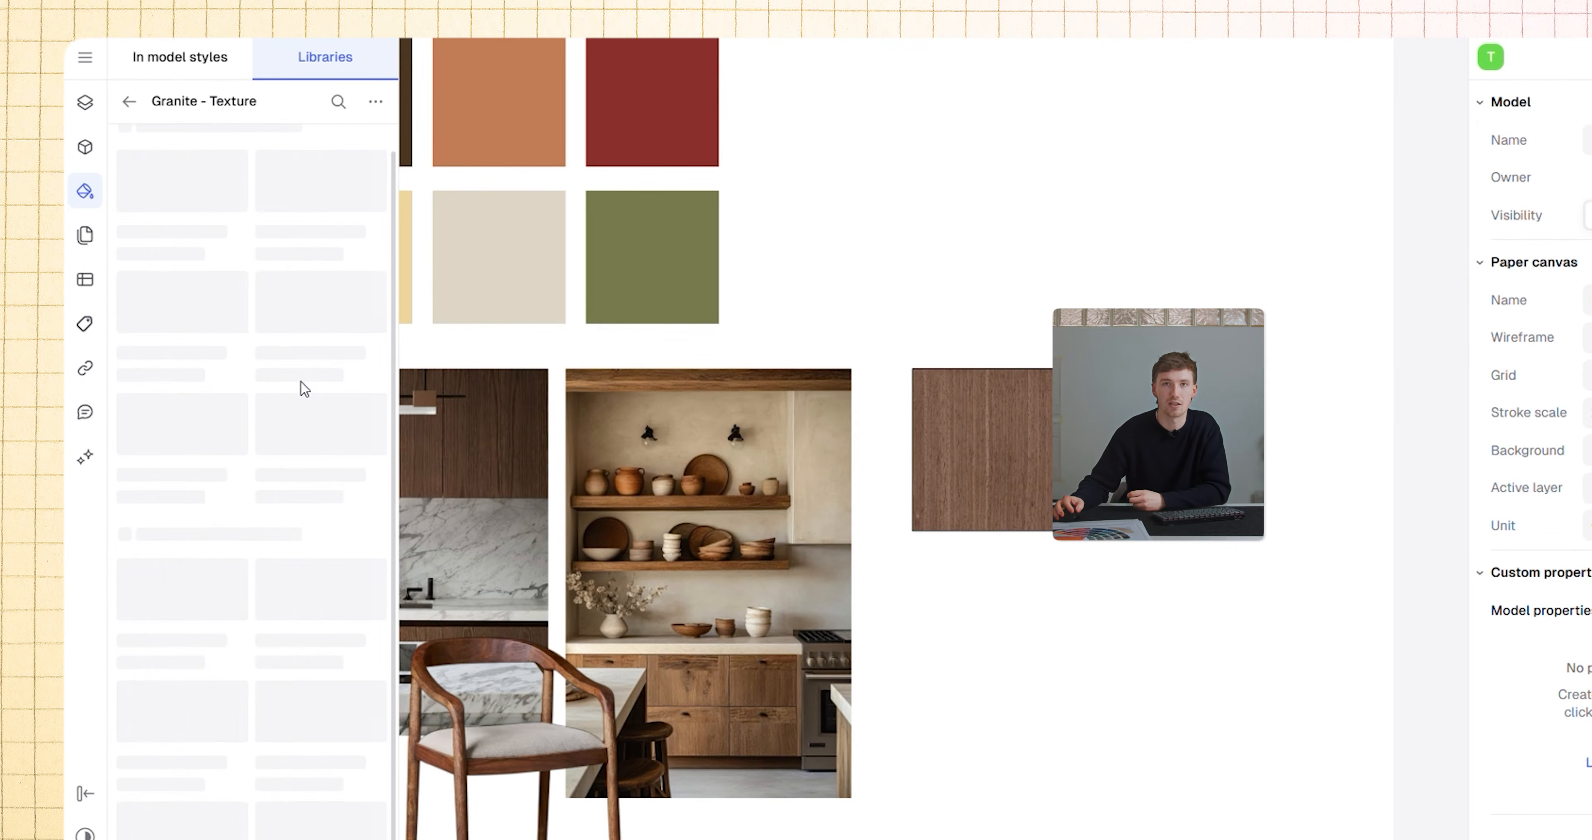
{"action": "scroll", "coordinate": [266, 401], "scroll_direction": "down", "scroll_amount": 15}
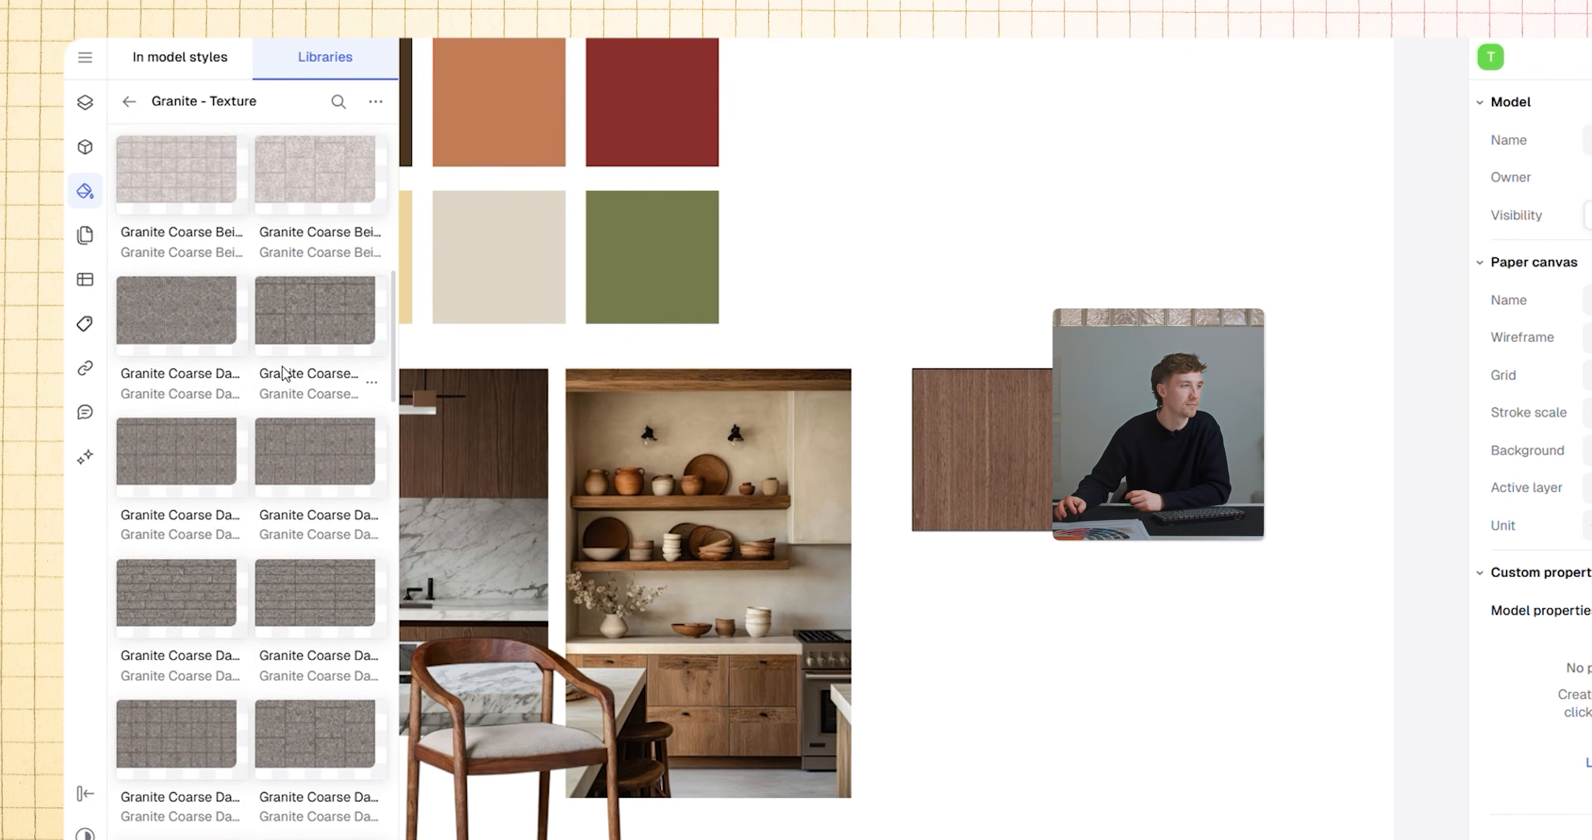
{"action": "scroll", "coordinate": [242, 509], "scroll_direction": "down", "scroll_amount": 10}
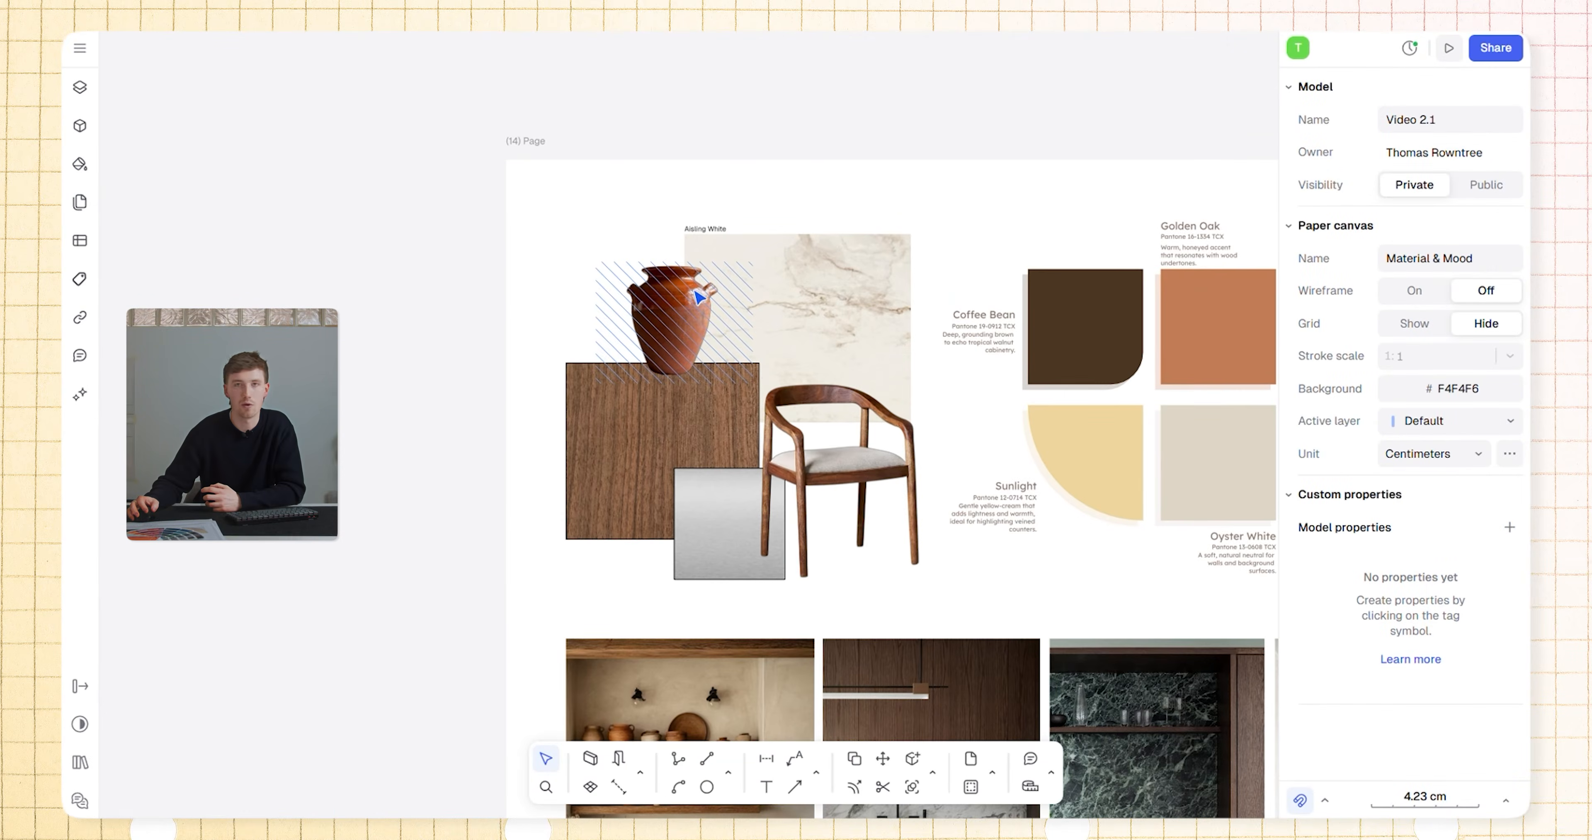
Step: Set the fill opacity of the pale red shadow shape behind the Fired Brick swatch to 20%
{"action": "middle_click_drag", "start_coordinate": [1015, 203], "coordinate": [674, 160]}
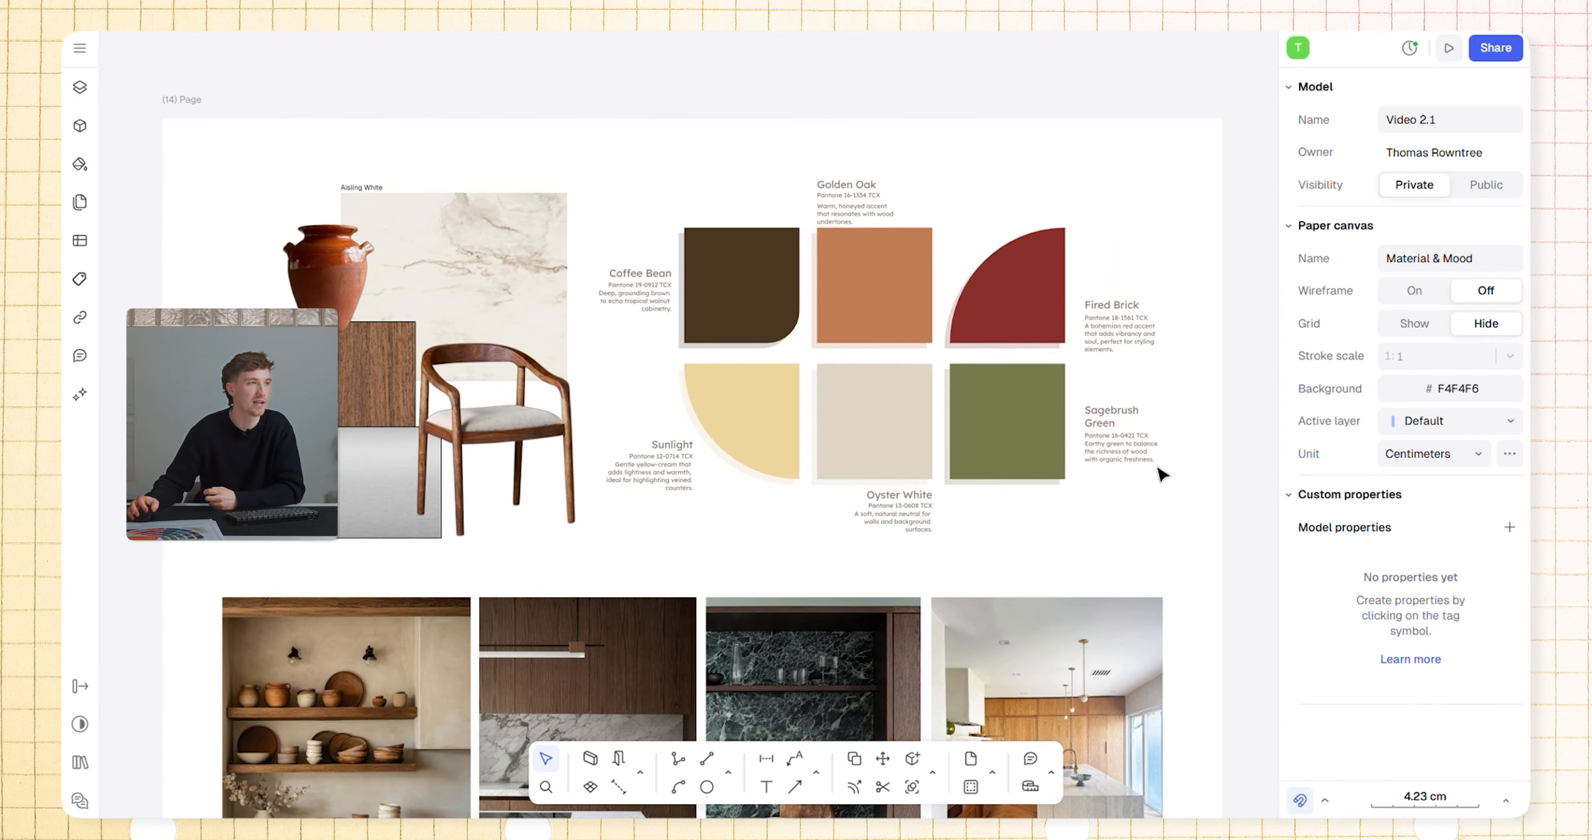
{"action": "scroll", "coordinate": [1149, 328], "scroll_direction": "up", "scroll_amount": 5}
{"action": "scroll", "coordinate": [842, 327], "scroll_direction": "down", "scroll_amount": 3}
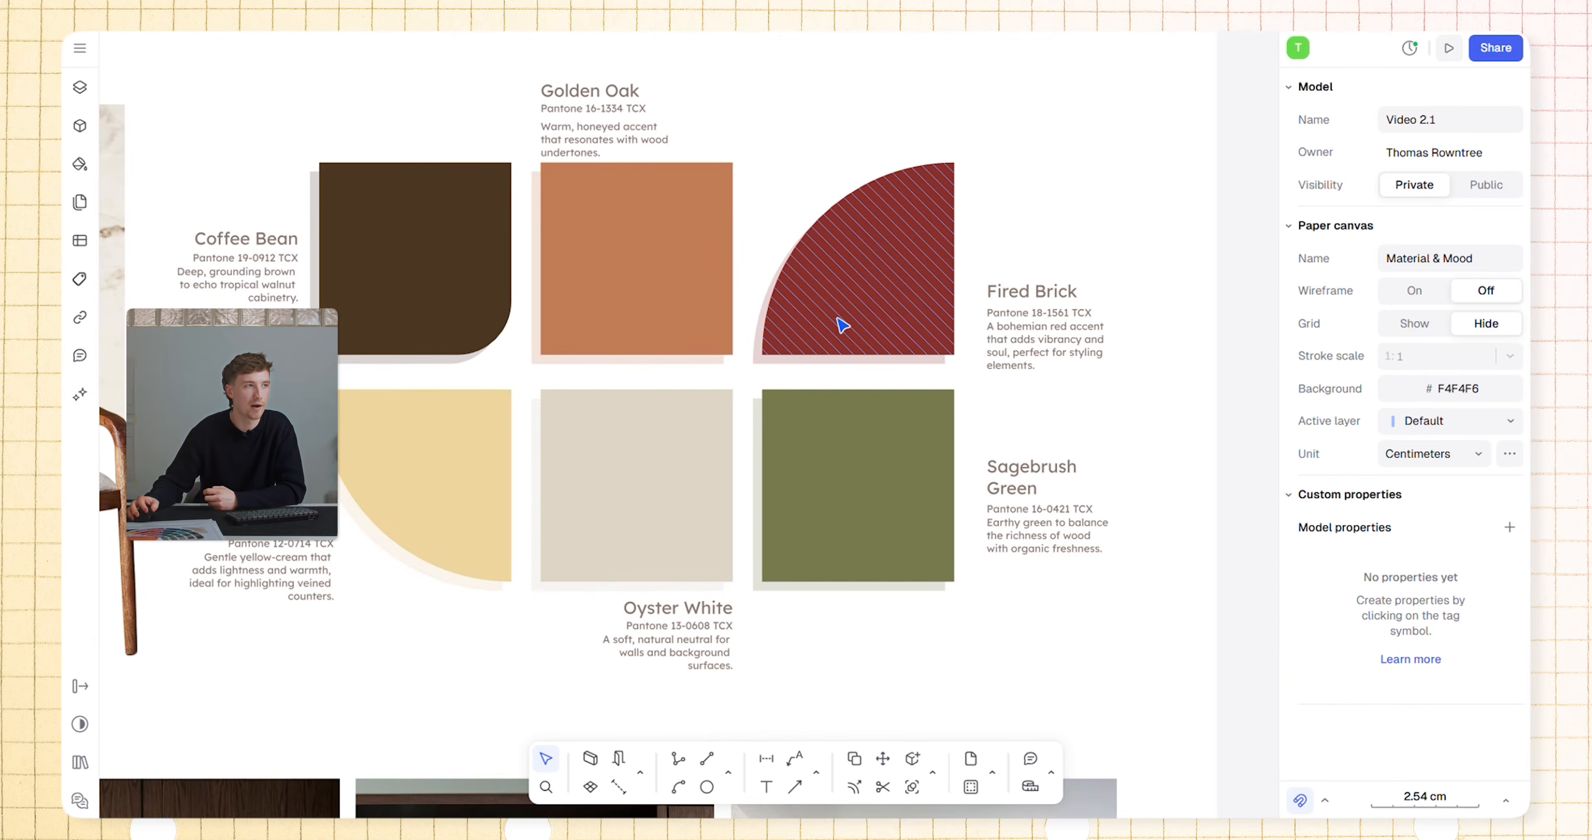
{"action": "left_click", "coordinate": [855, 348]}
{"action": "scroll", "coordinate": [859, 343], "scroll_direction": "up", "scroll_amount": 3}
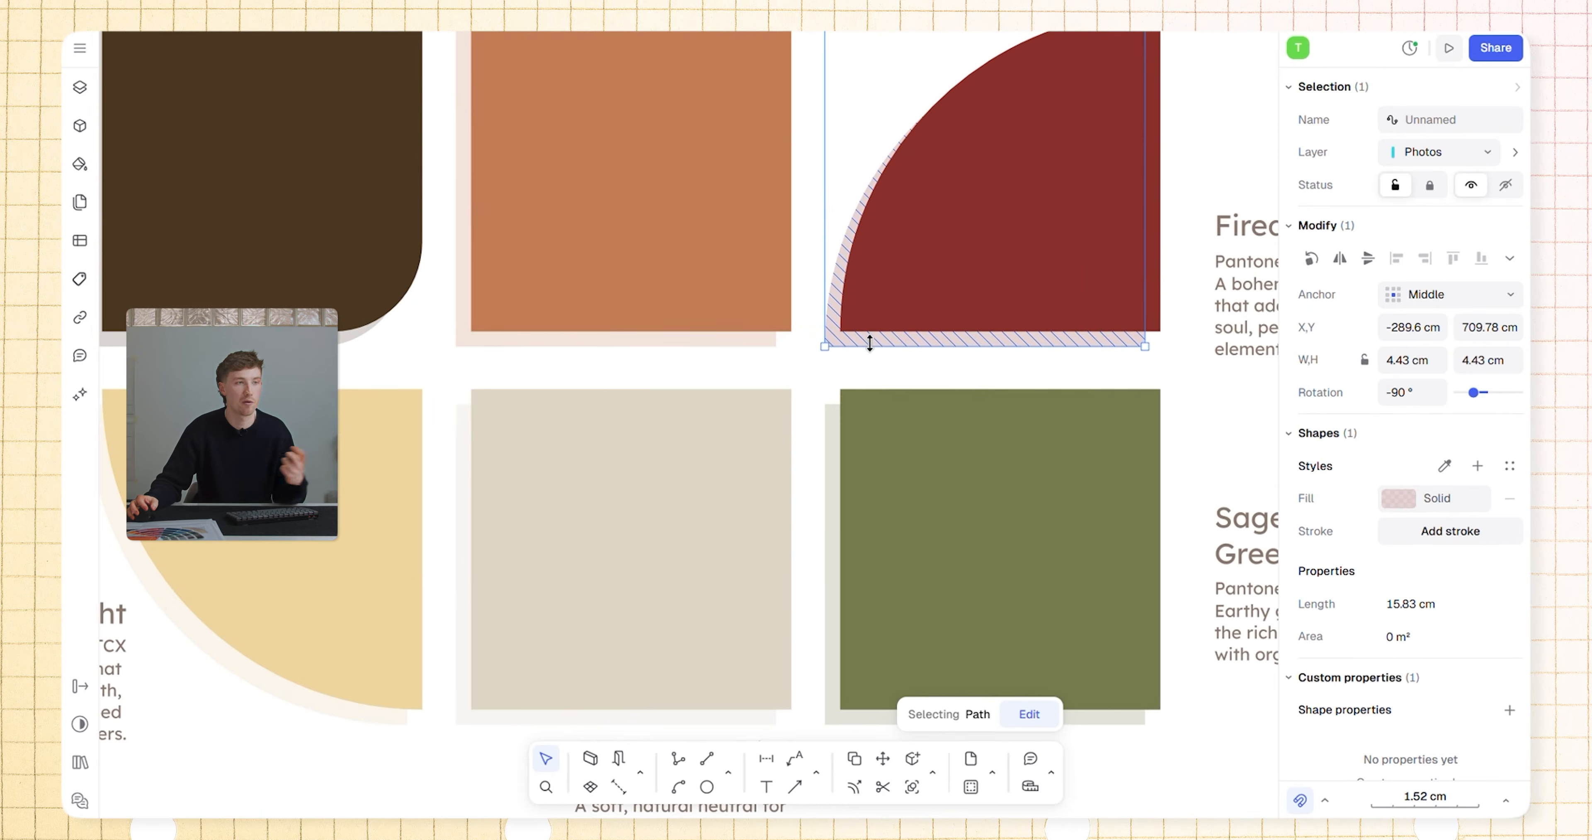
{"action": "mouse_move", "coordinate": [906, 344]}
{"action": "left_mouse_down"}
{"action": "mouse_move", "coordinate": [721, 500]}
{"action": "mouse_move", "coordinate": [942, 307]}
{"action": "left_mouse_up"}
{"action": "left_click", "coordinate": [1398, 497]}
{"action": "left_click", "coordinate": [1140, 626]}
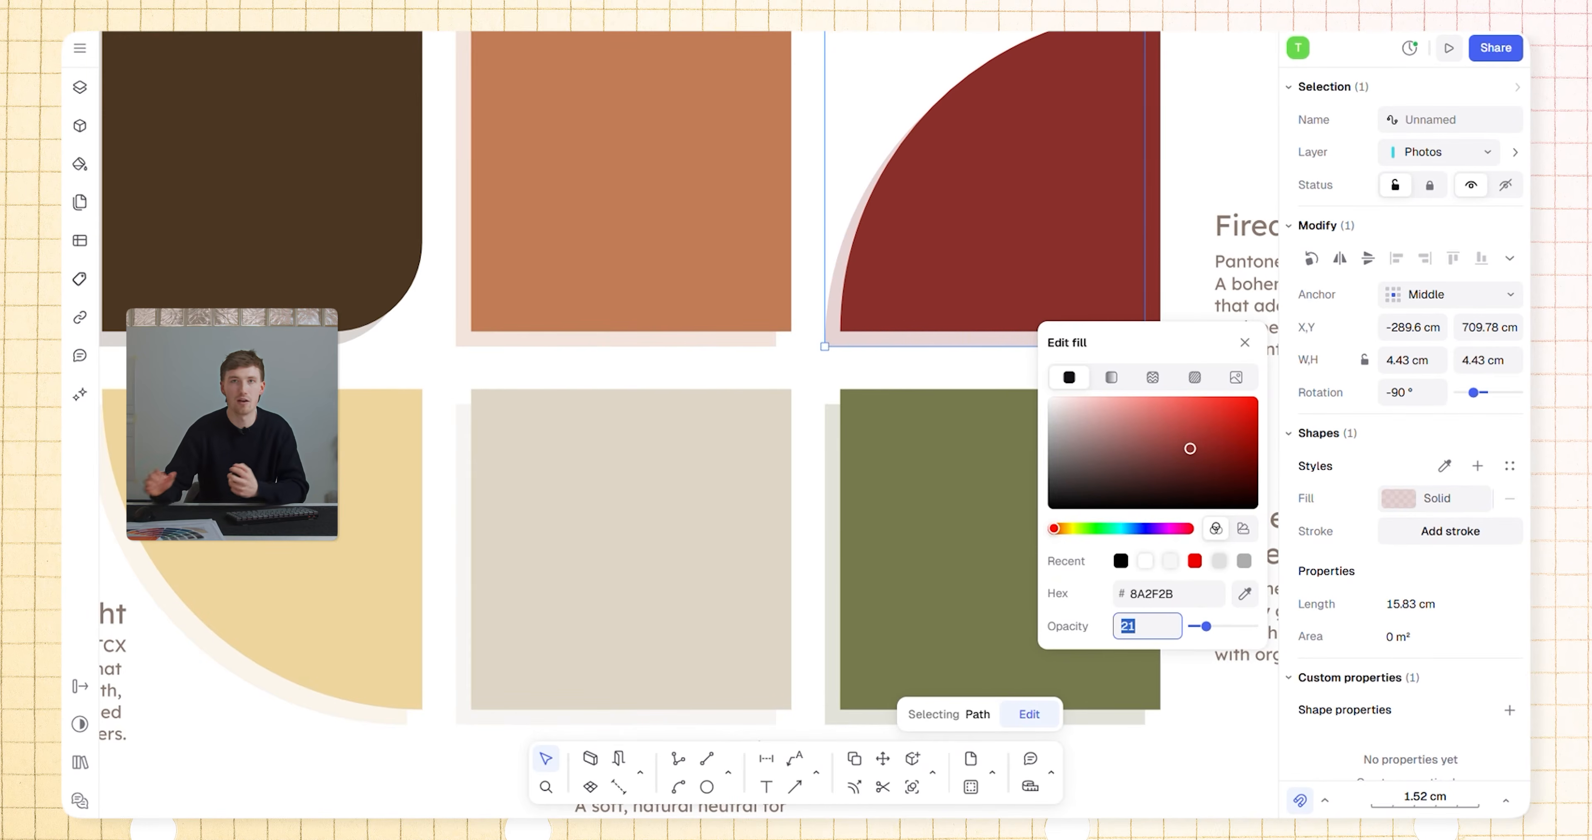
{"action": "type", "text": "20"}
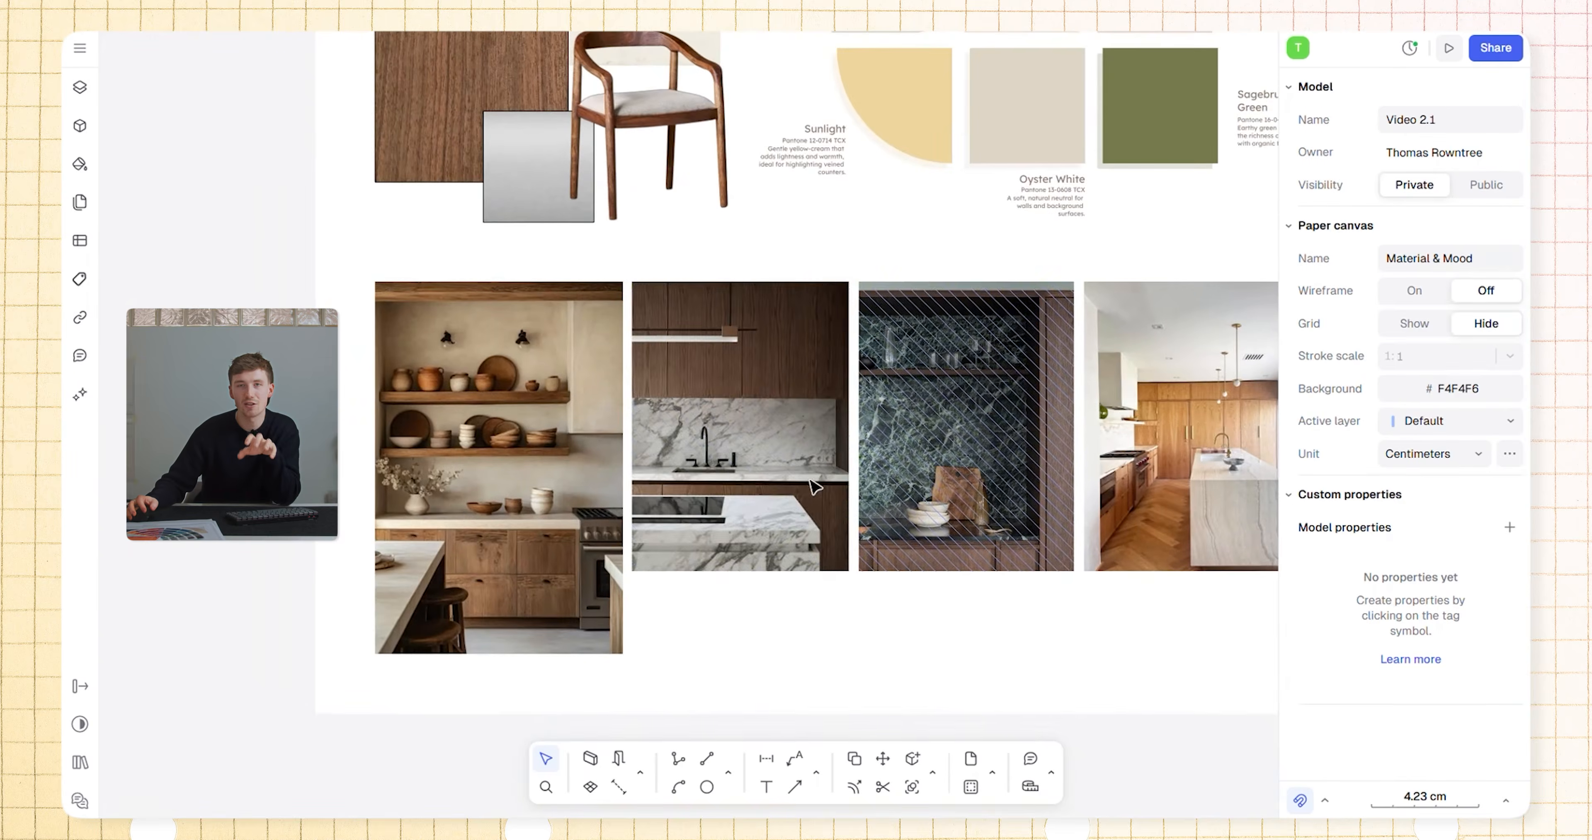
Step: Attach the marble kitchen photo to a Rayon AI request and choose the Generate image workflow
{"action": "scroll", "coordinate": [739, 706], "scroll_direction": "up", "scroll_amount": 5}
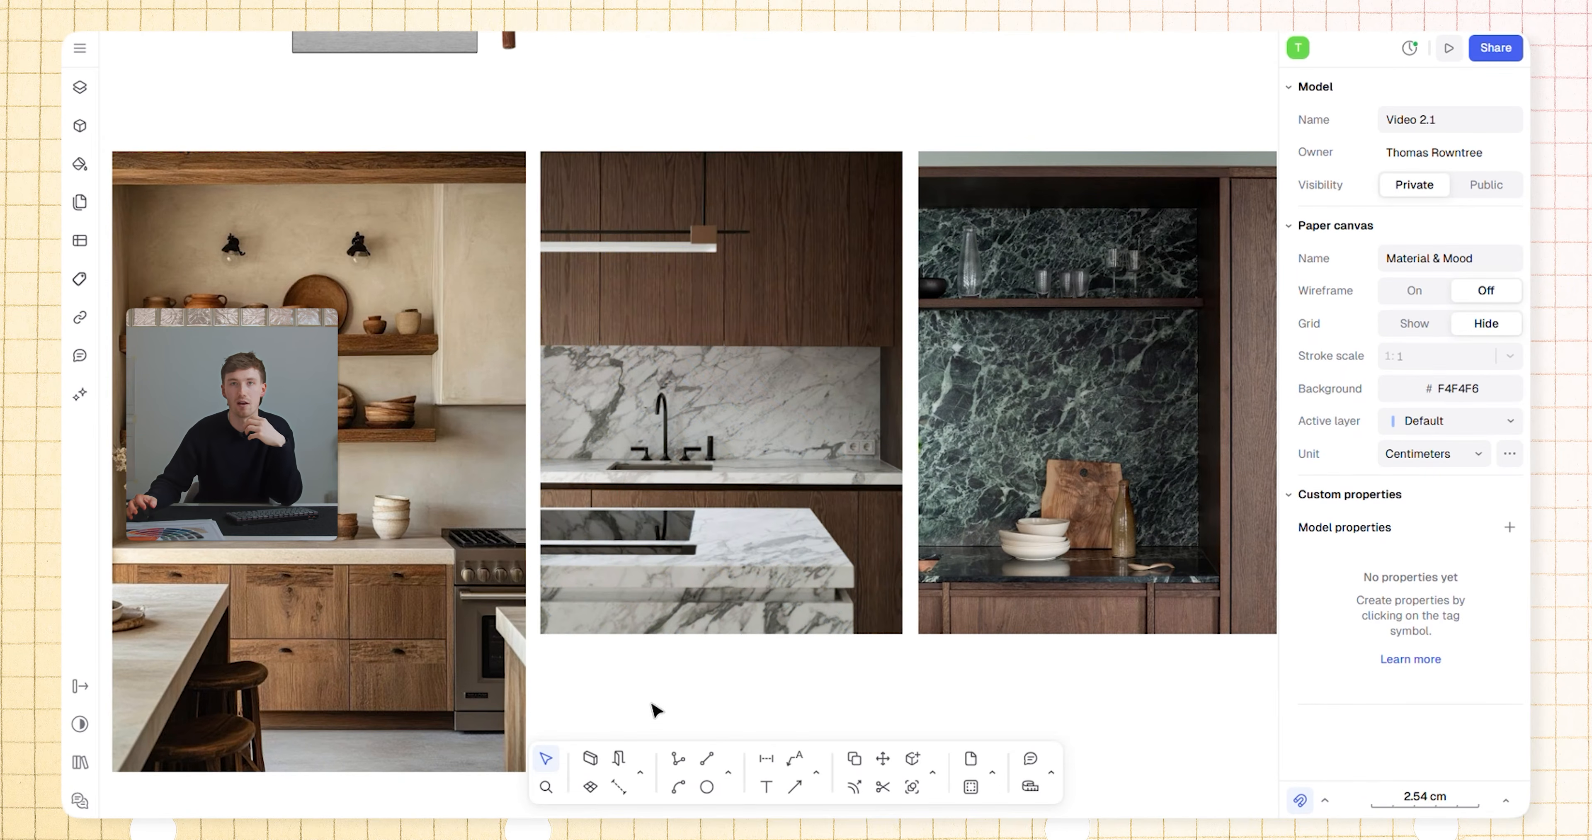
{"action": "left_click", "coordinate": [719, 563]}
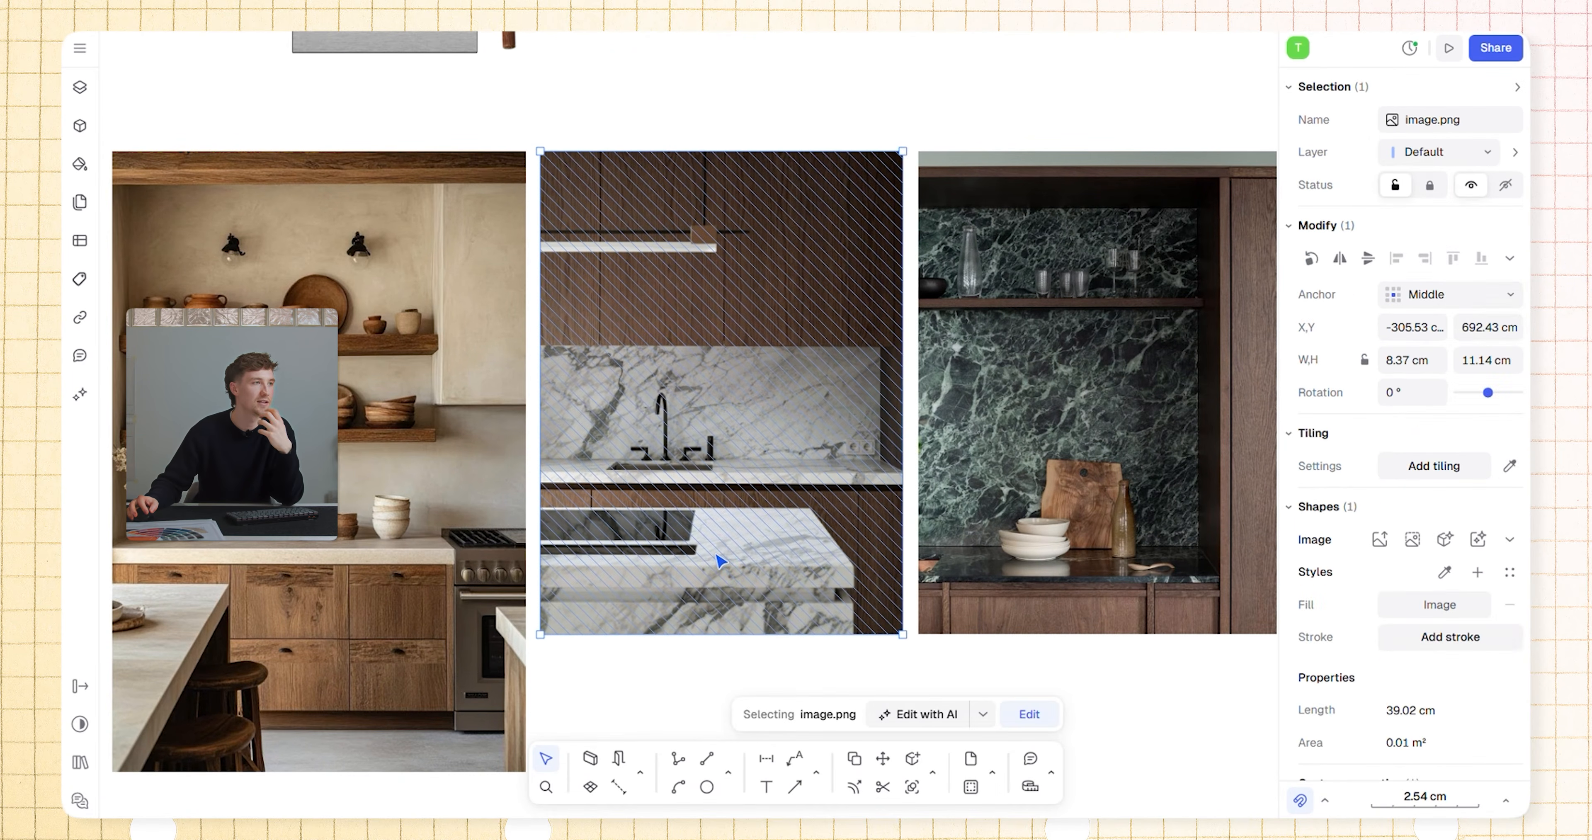
{"action": "left_click", "coordinate": [79, 393]}
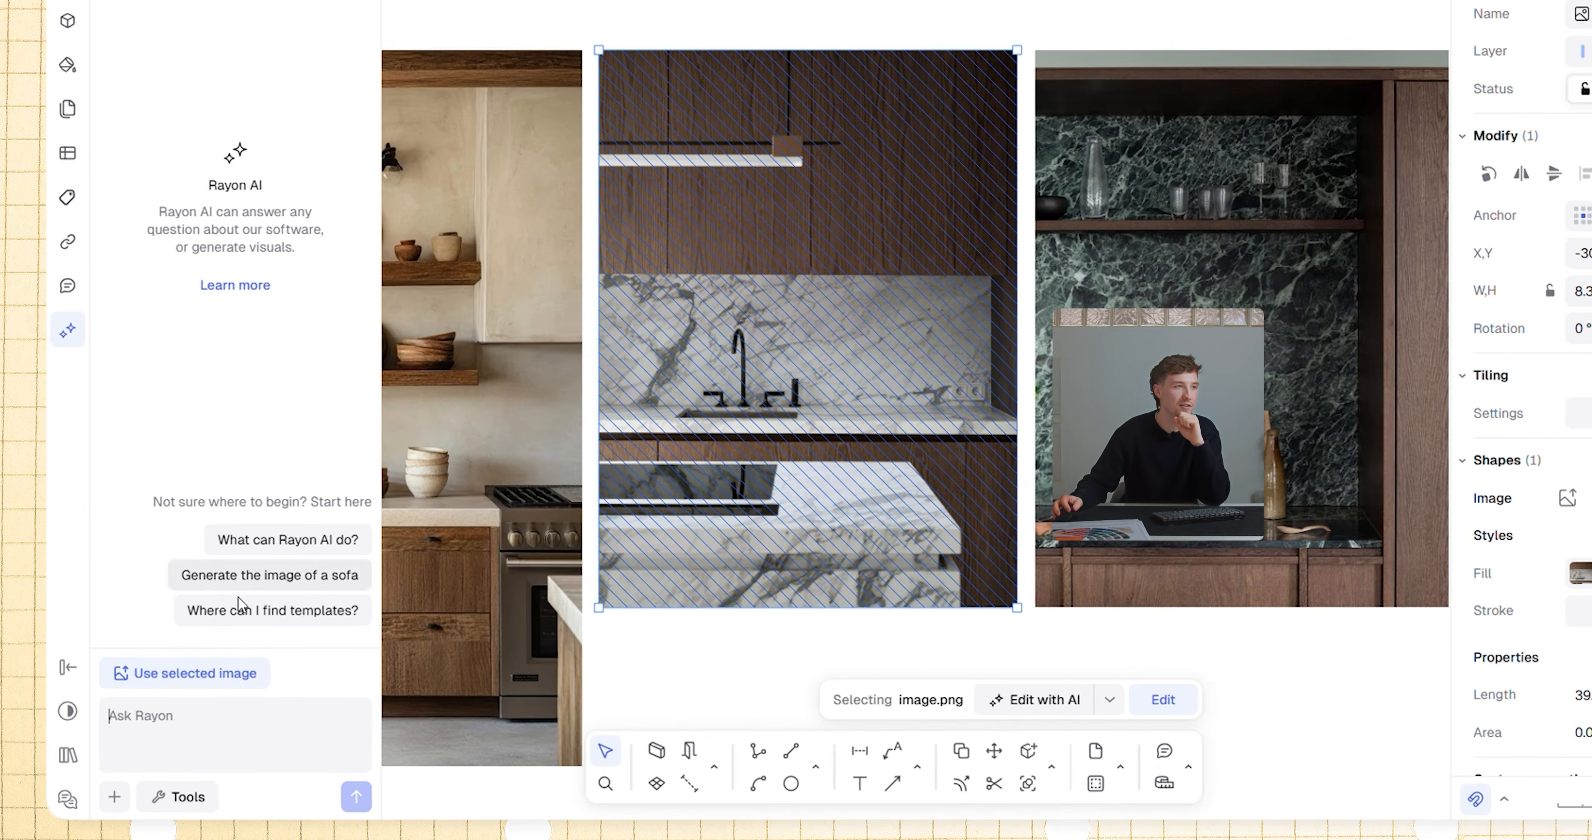
{"action": "left_click", "coordinate": [186, 672]}
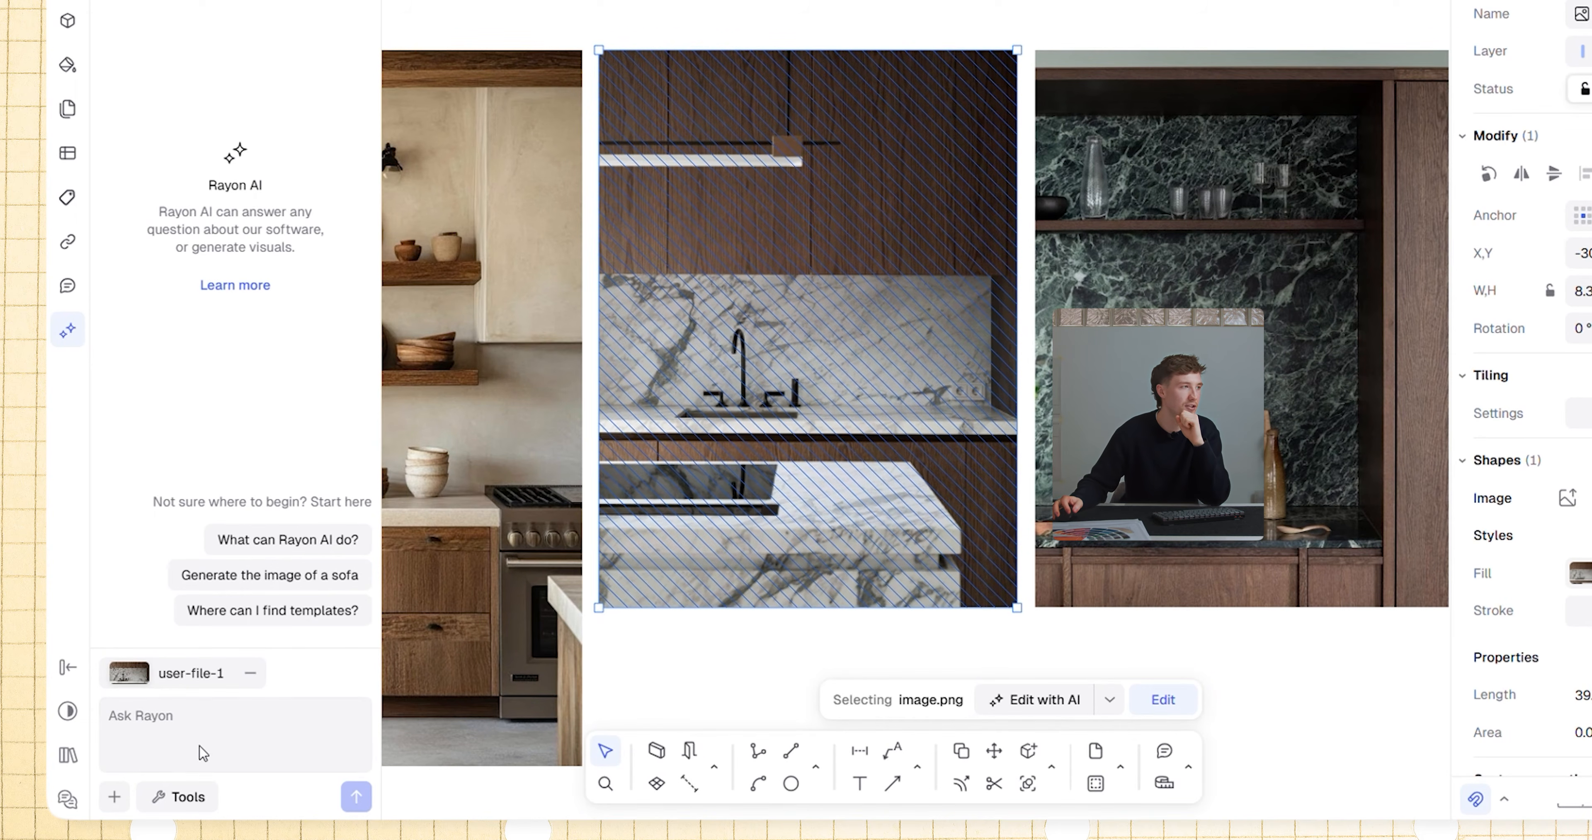
{"action": "left_click", "coordinate": [185, 796]}
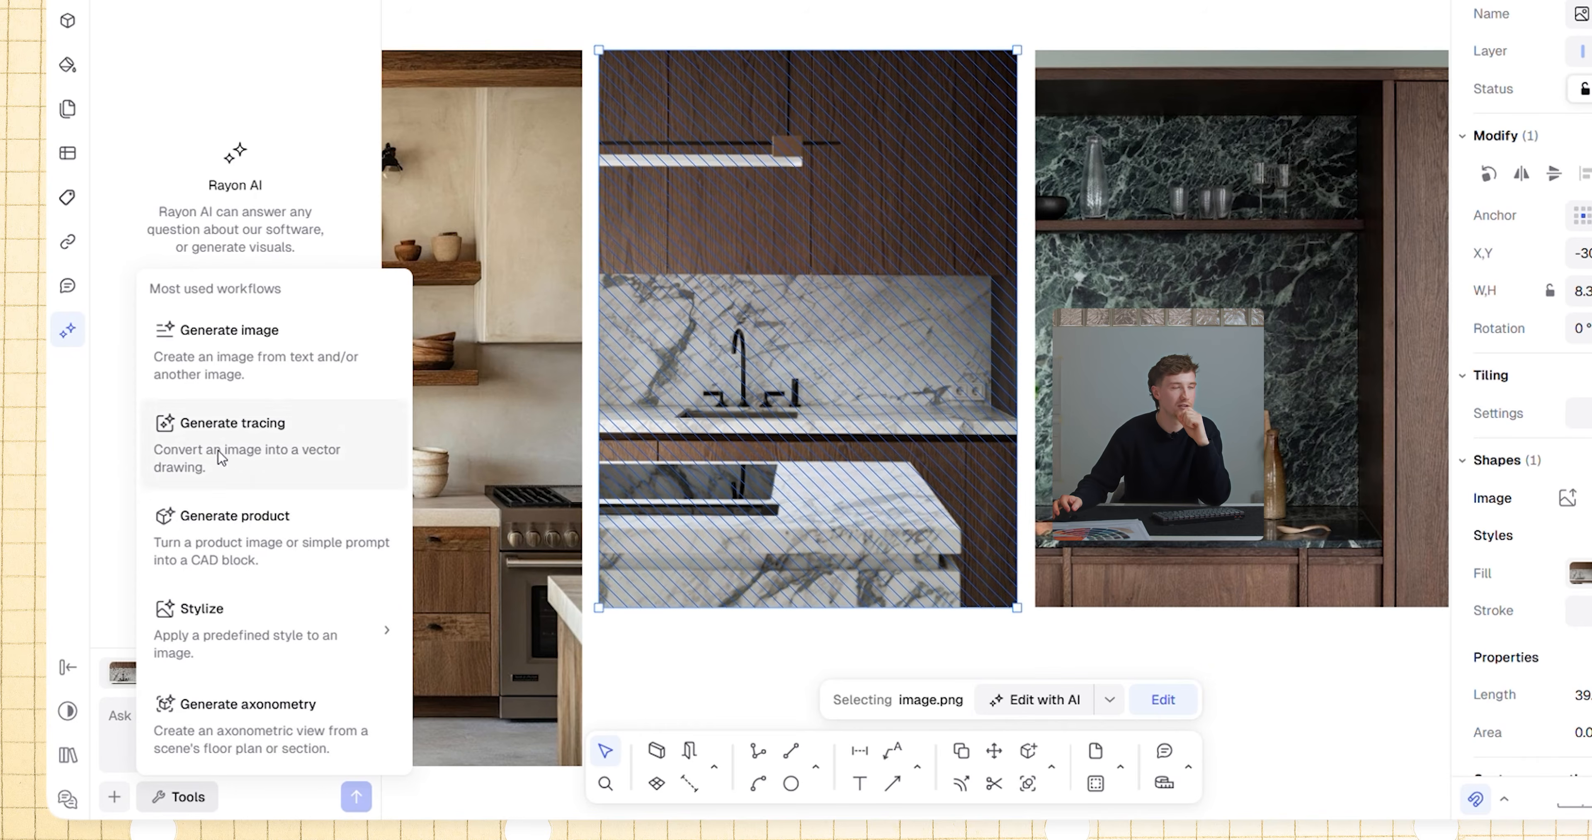
{"action": "left_click", "coordinate": [266, 350]}
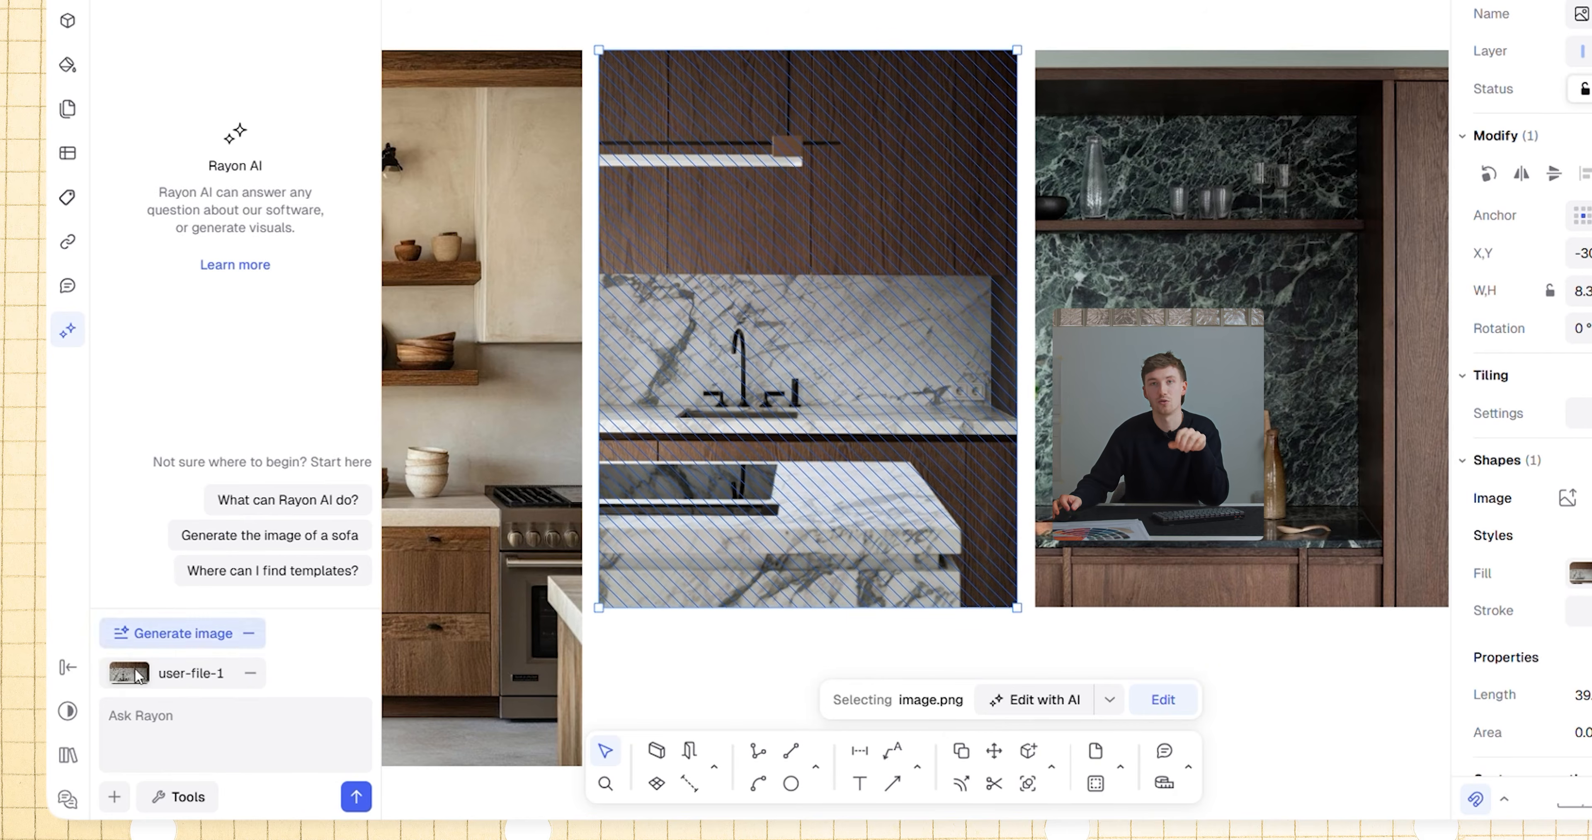
Step: Submit the prompt "Make the wood lighter" for the attached kitchen photo and preview the generated image
{"action": "type", "text": "M"}
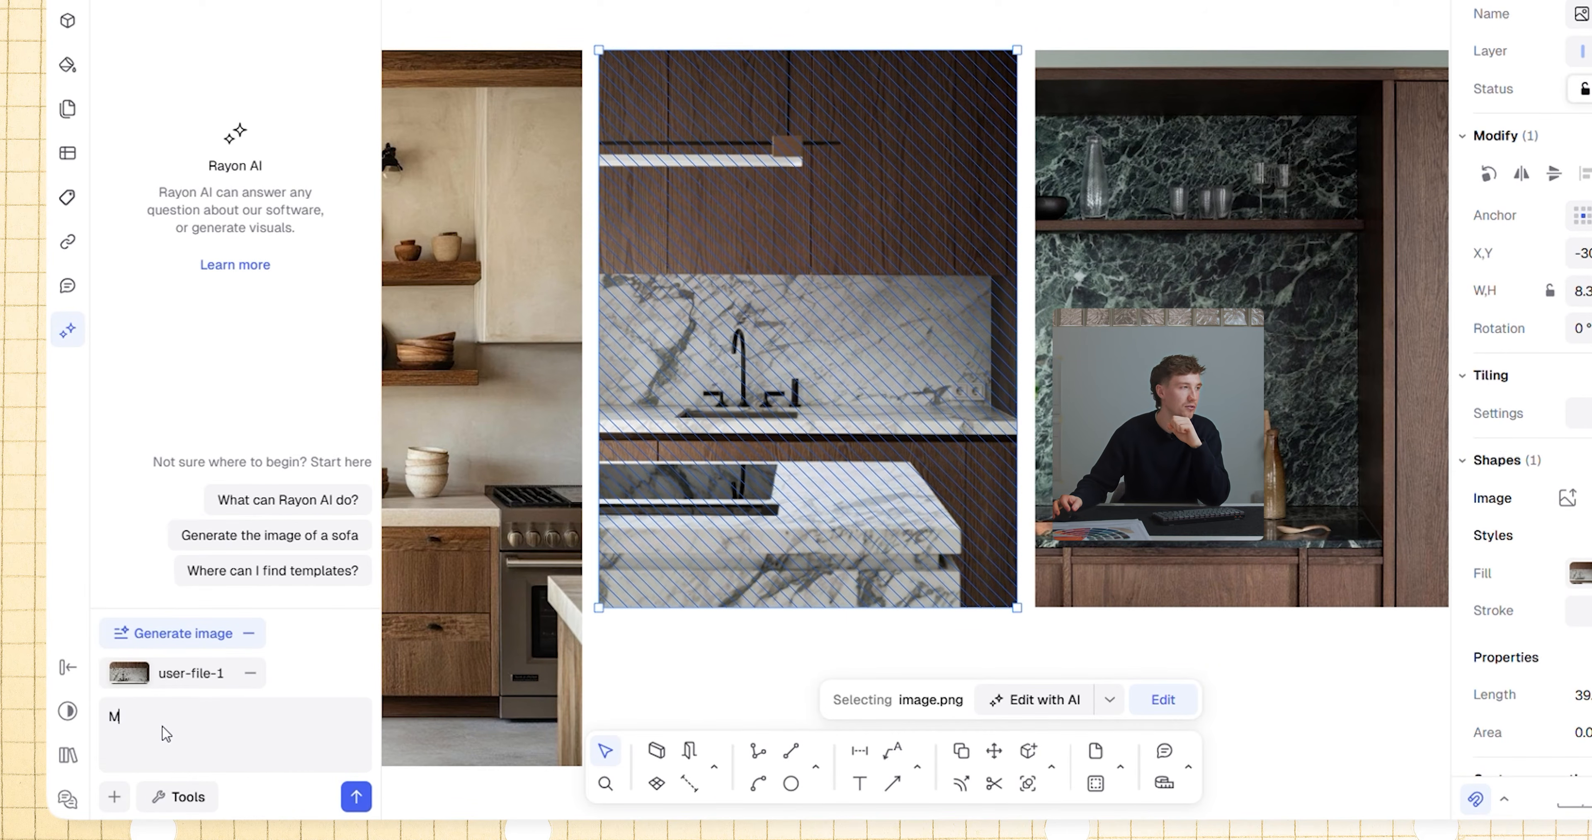
{"action": "type", "text": "ake the wood"}
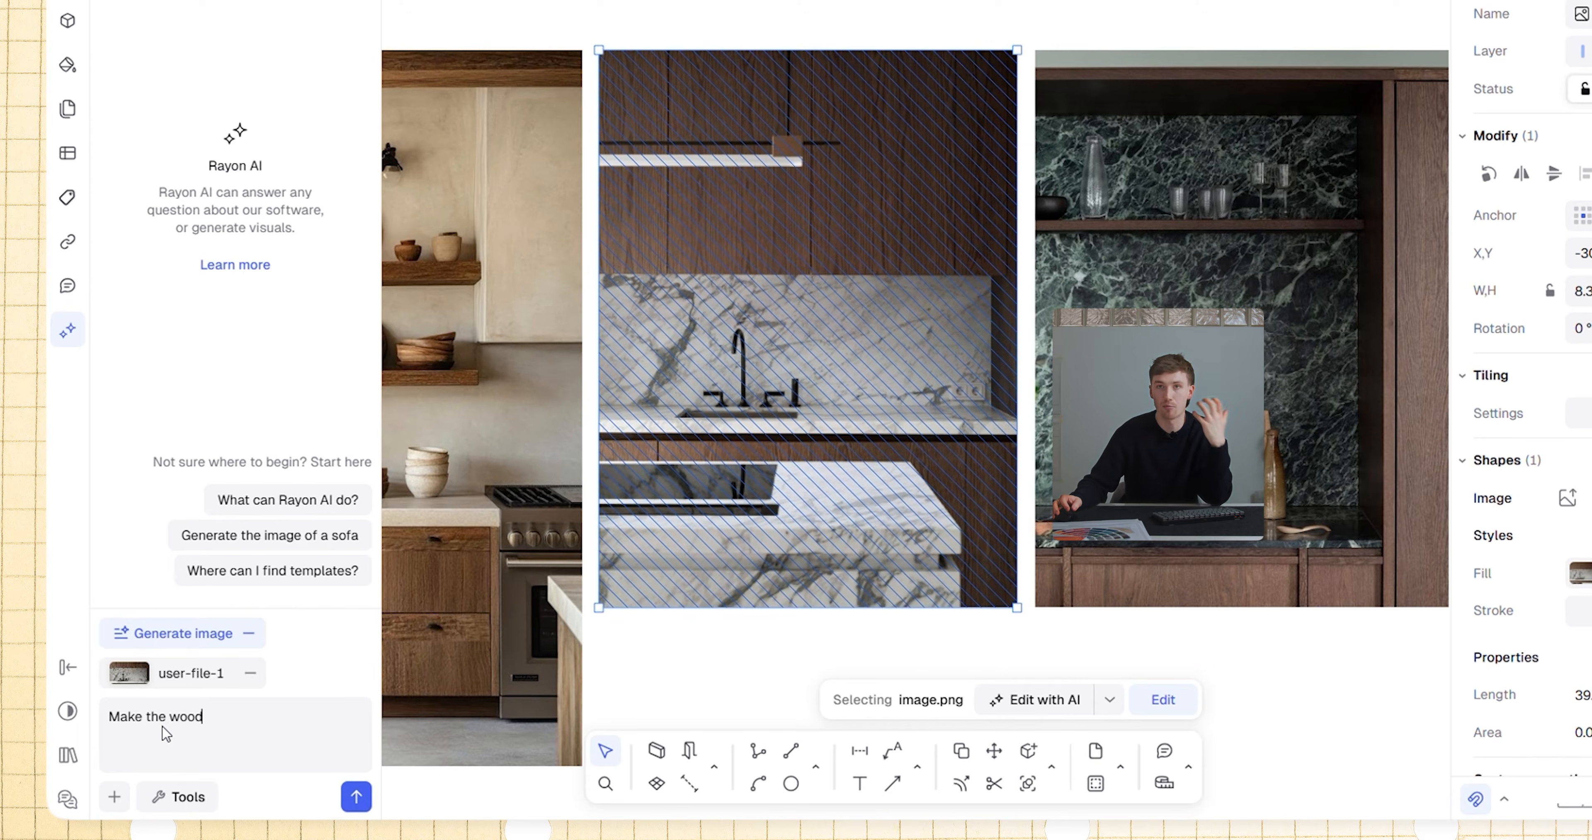
{"action": "type", "text": " lighter"}
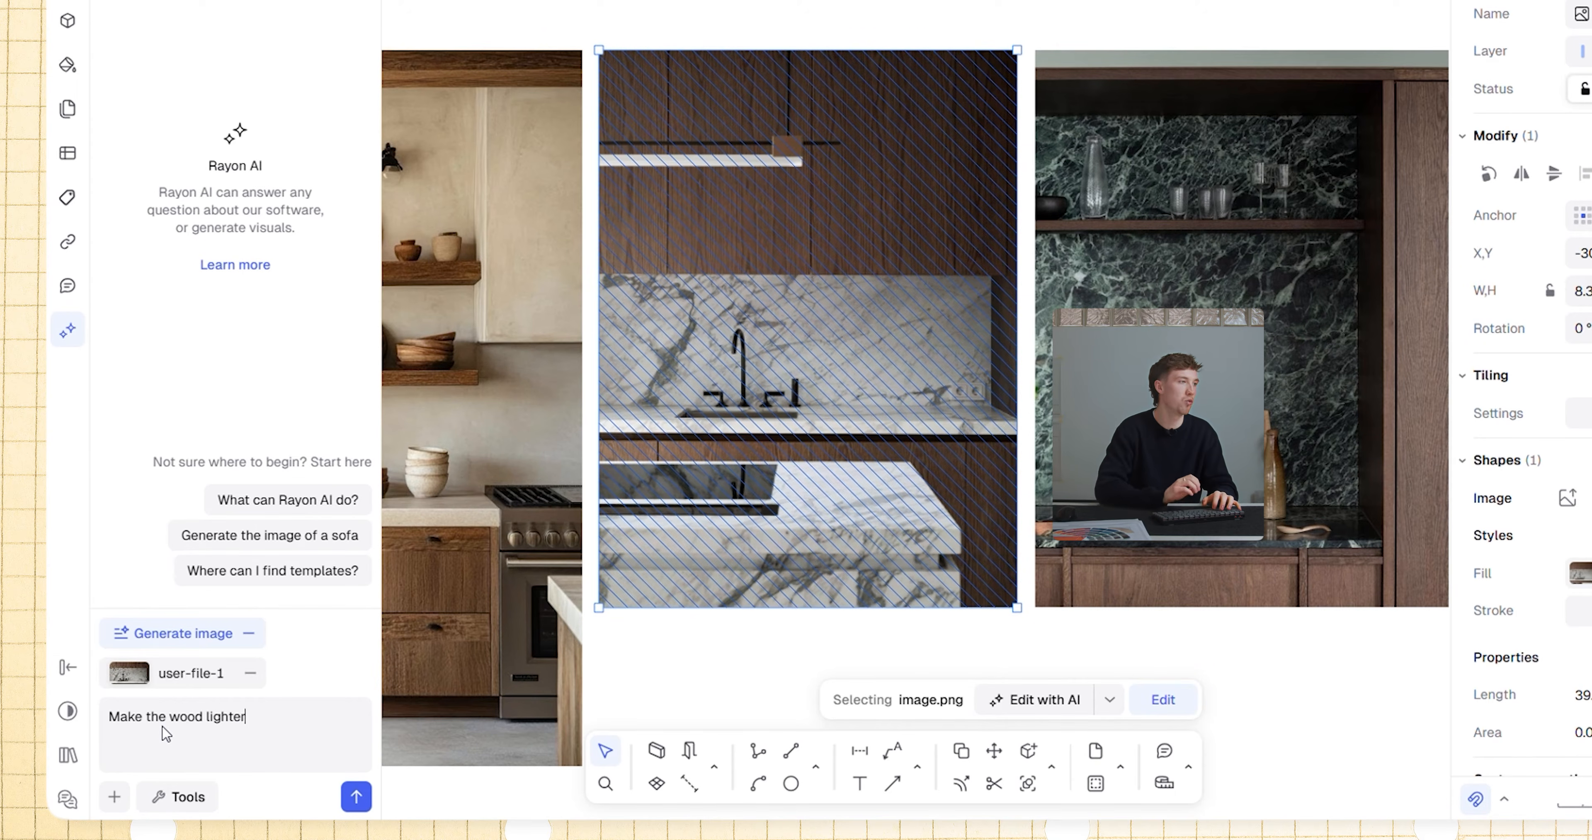
{"action": "key", "text": "Return"}
{"action": "left_click", "coordinate": [708, 673]}
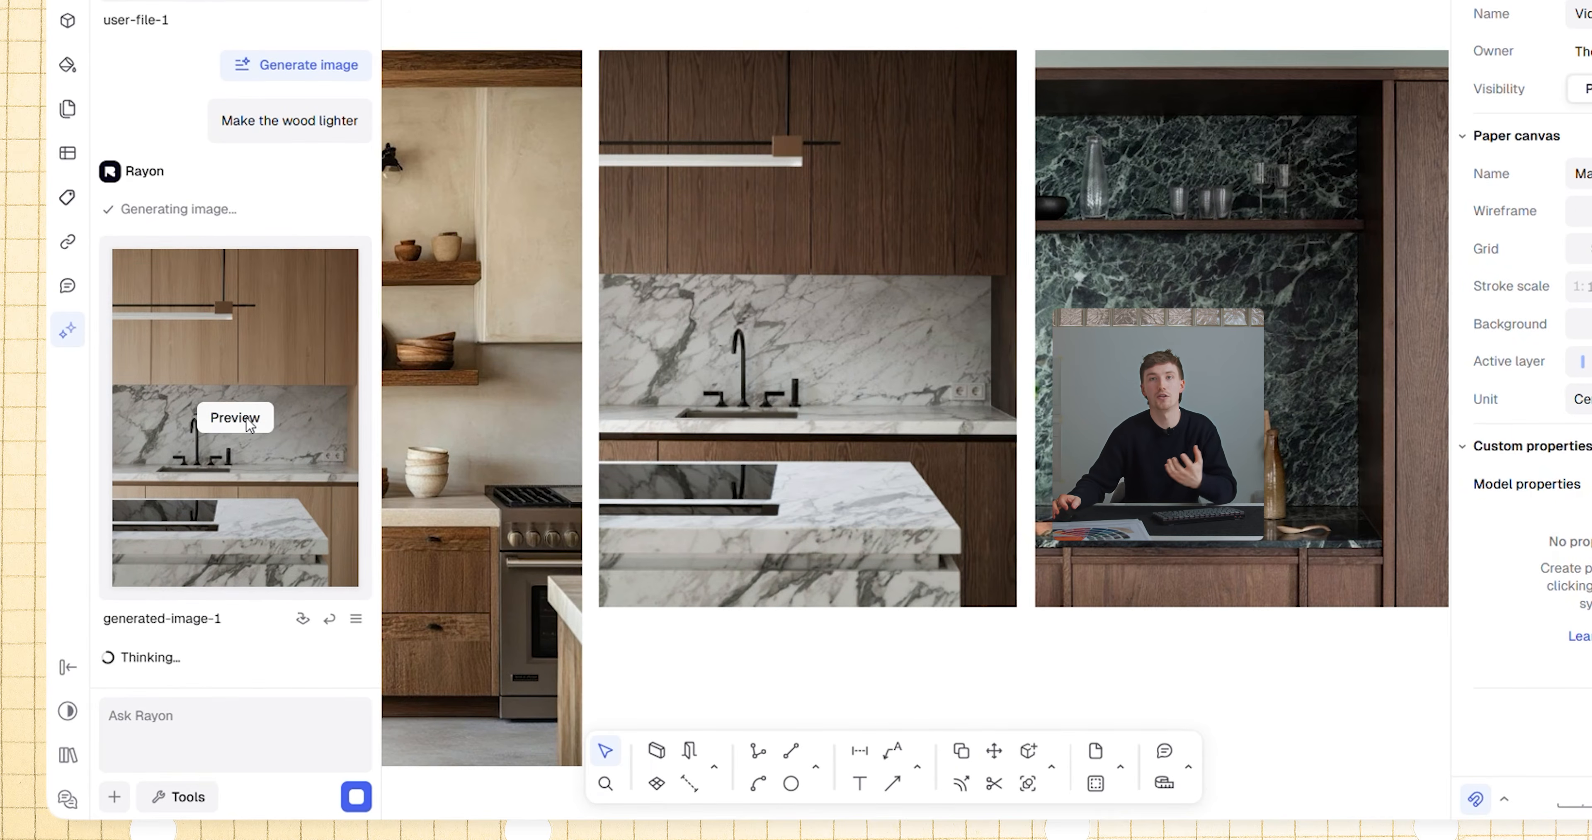
{"action": "left_click", "coordinate": [246, 418]}
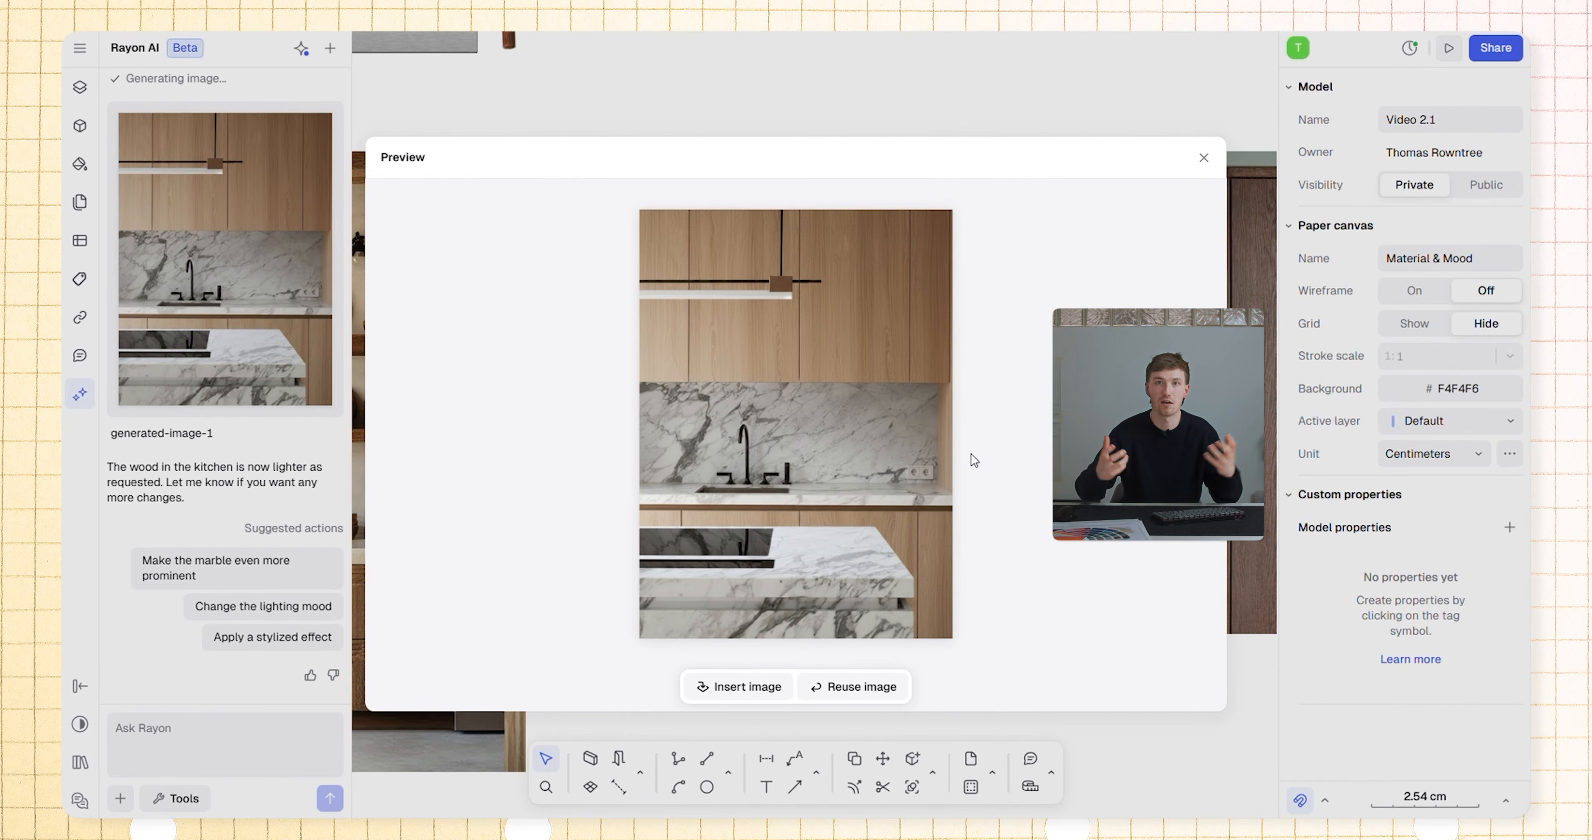
{"action": "left_click", "coordinate": [1203, 158]}
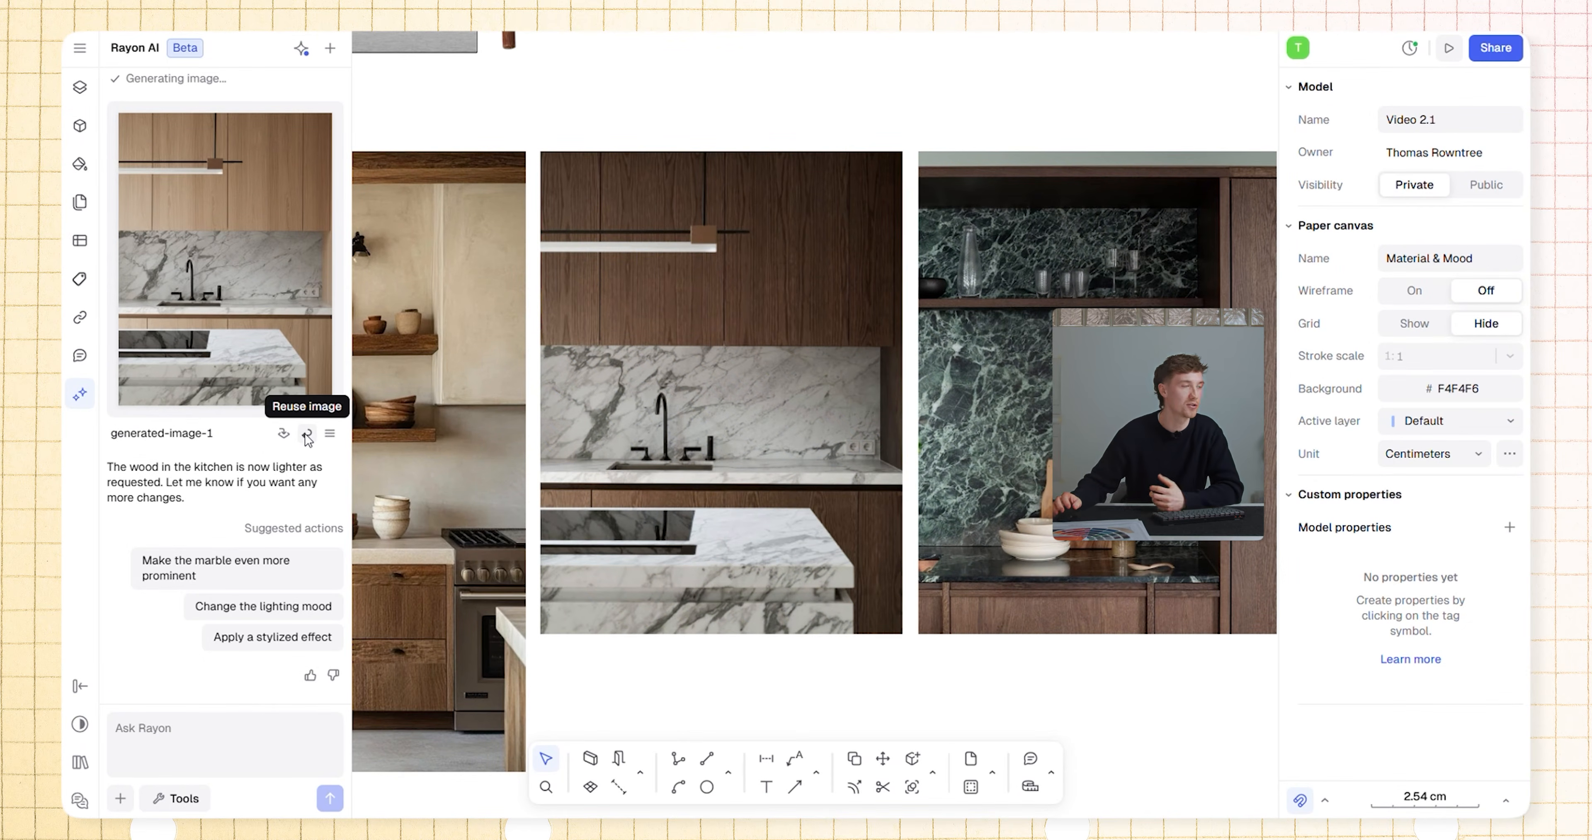
Step: Reuse the lighter-wood image in a new Rayon AI request with the prompt "Make tap gold"
{"action": "left_click", "coordinate": [307, 434]}
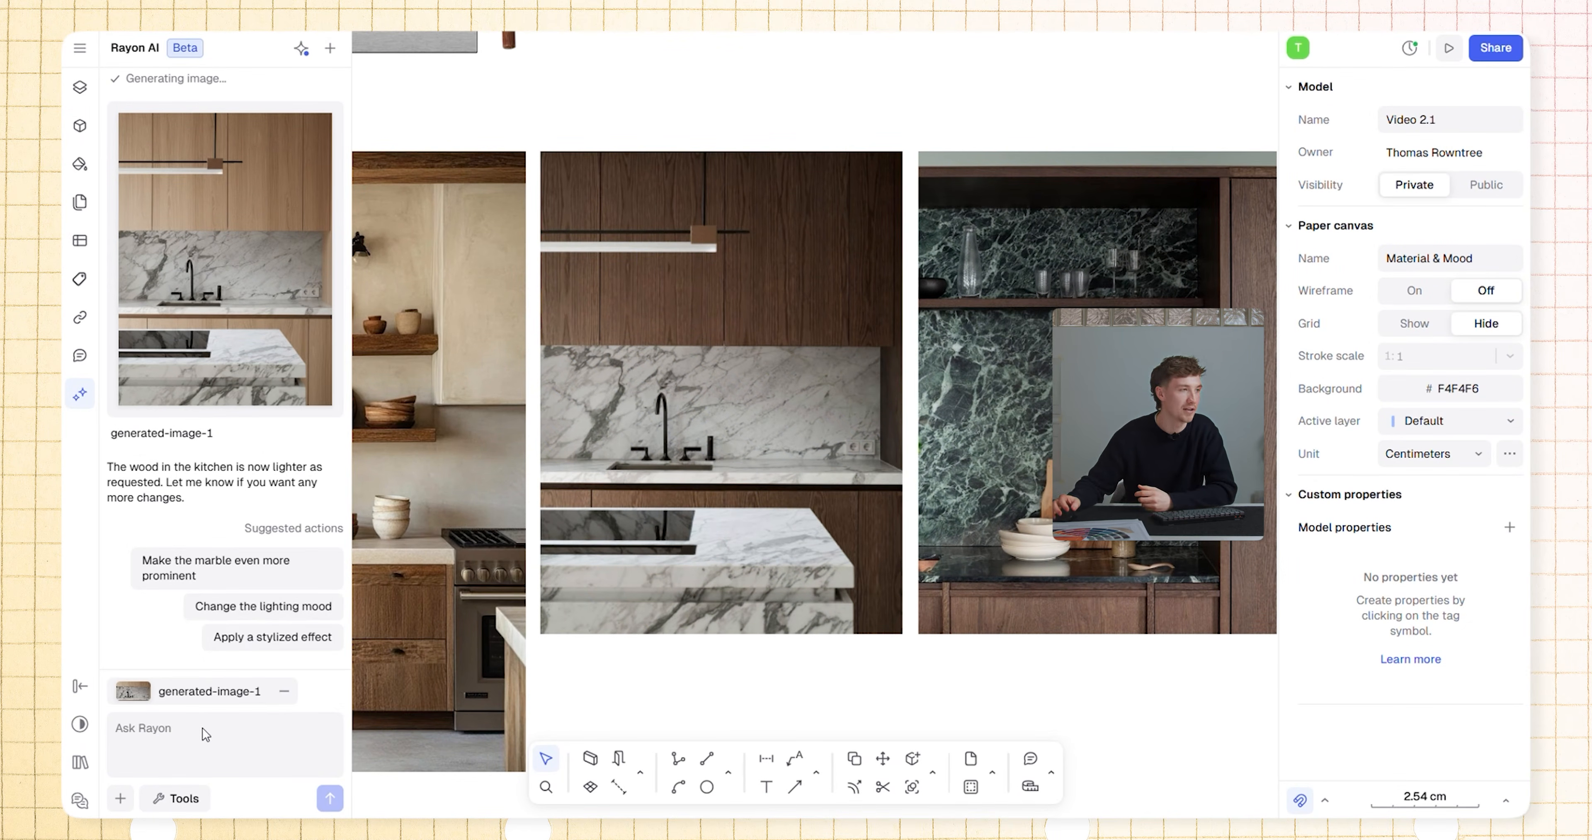
{"action": "type", "text": "Make t"}
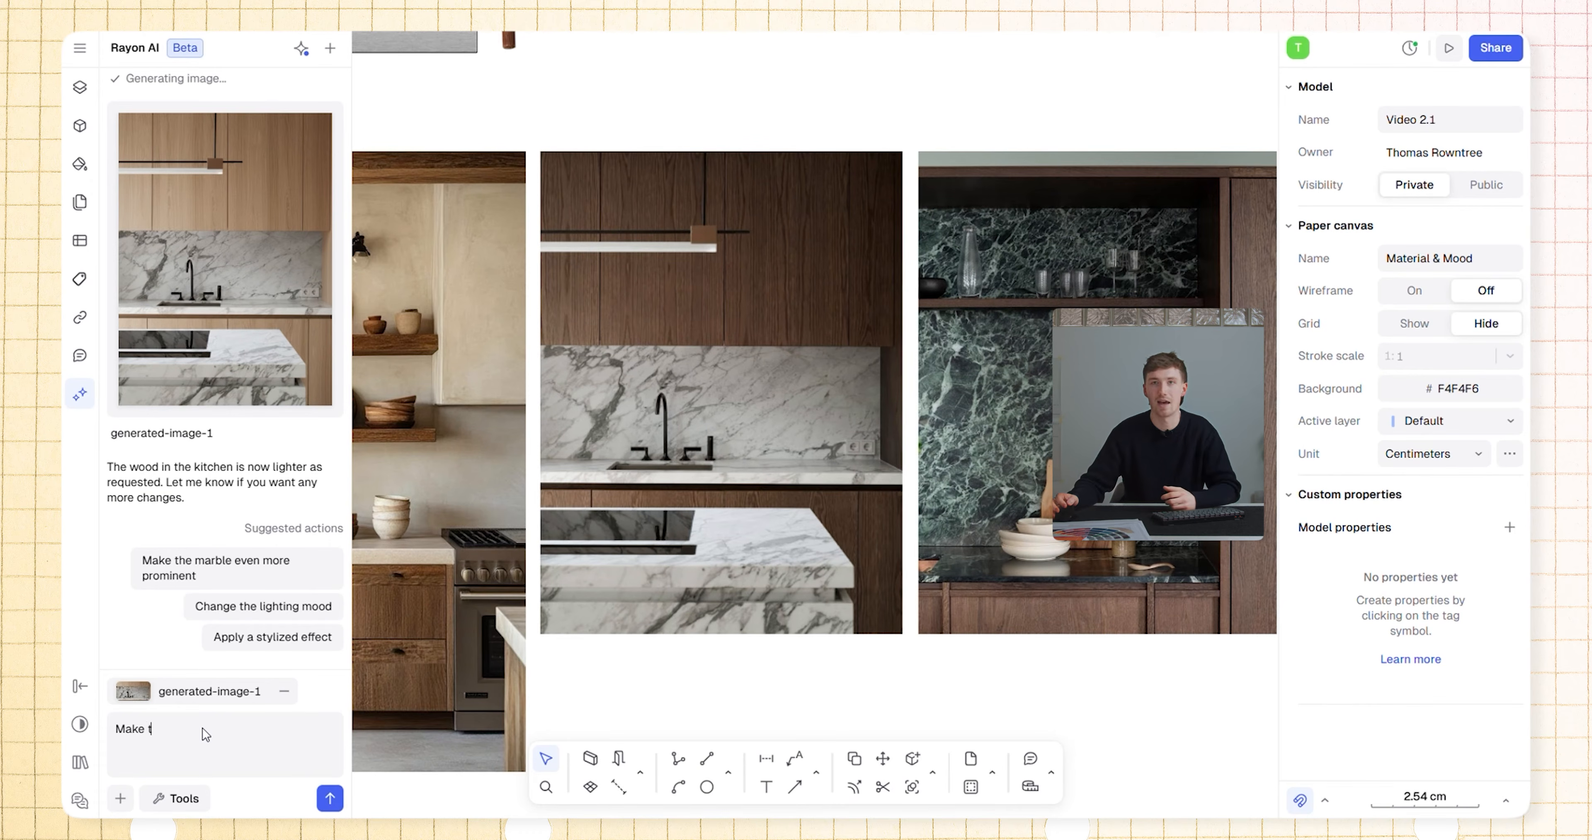
{"action": "type", "text": "ap gold"}
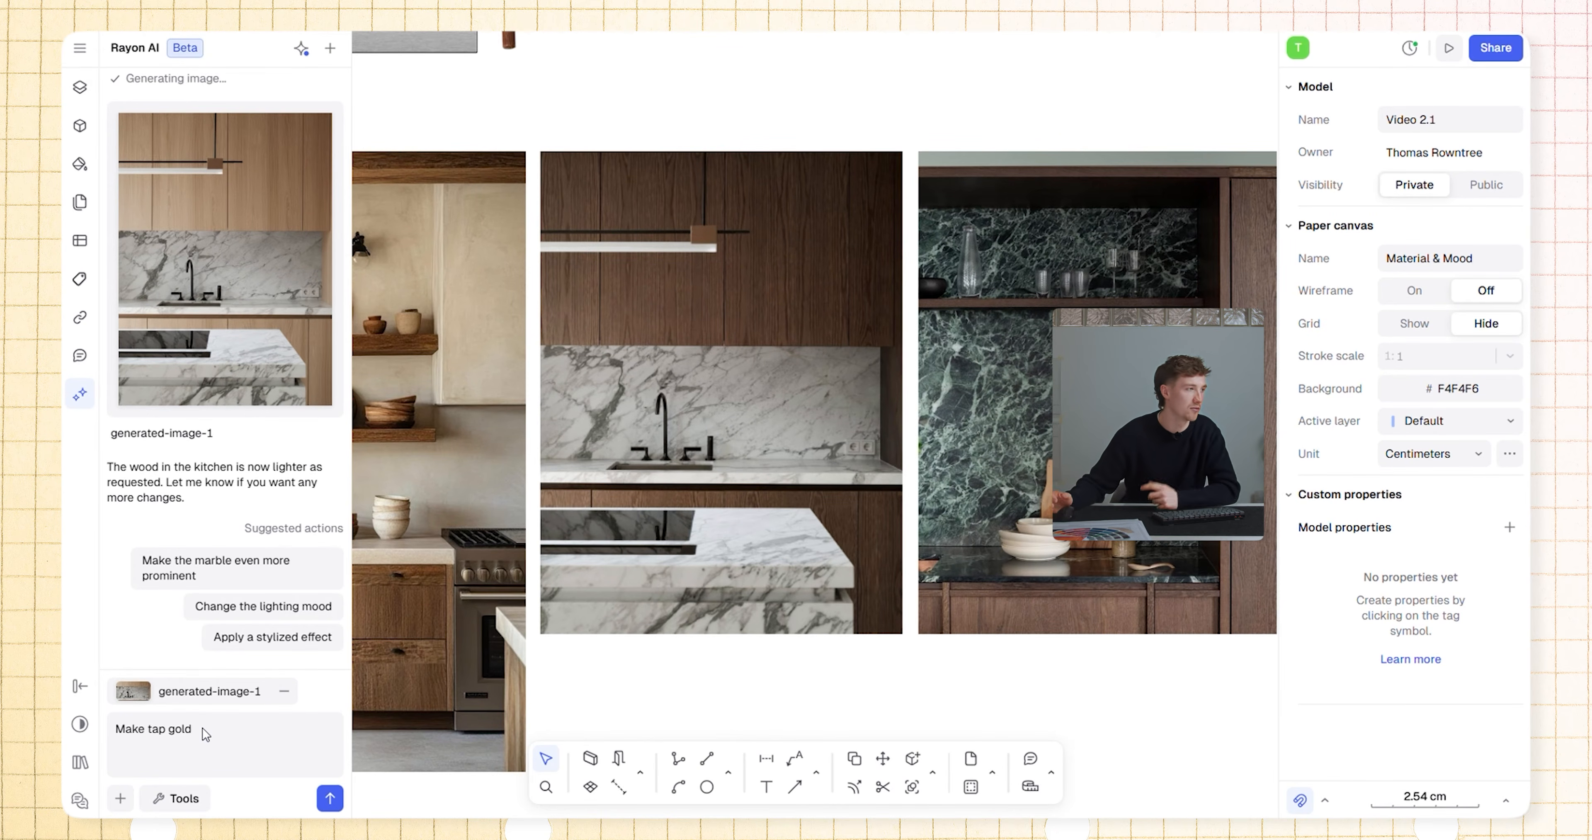
{"action": "key", "text": "Return"}
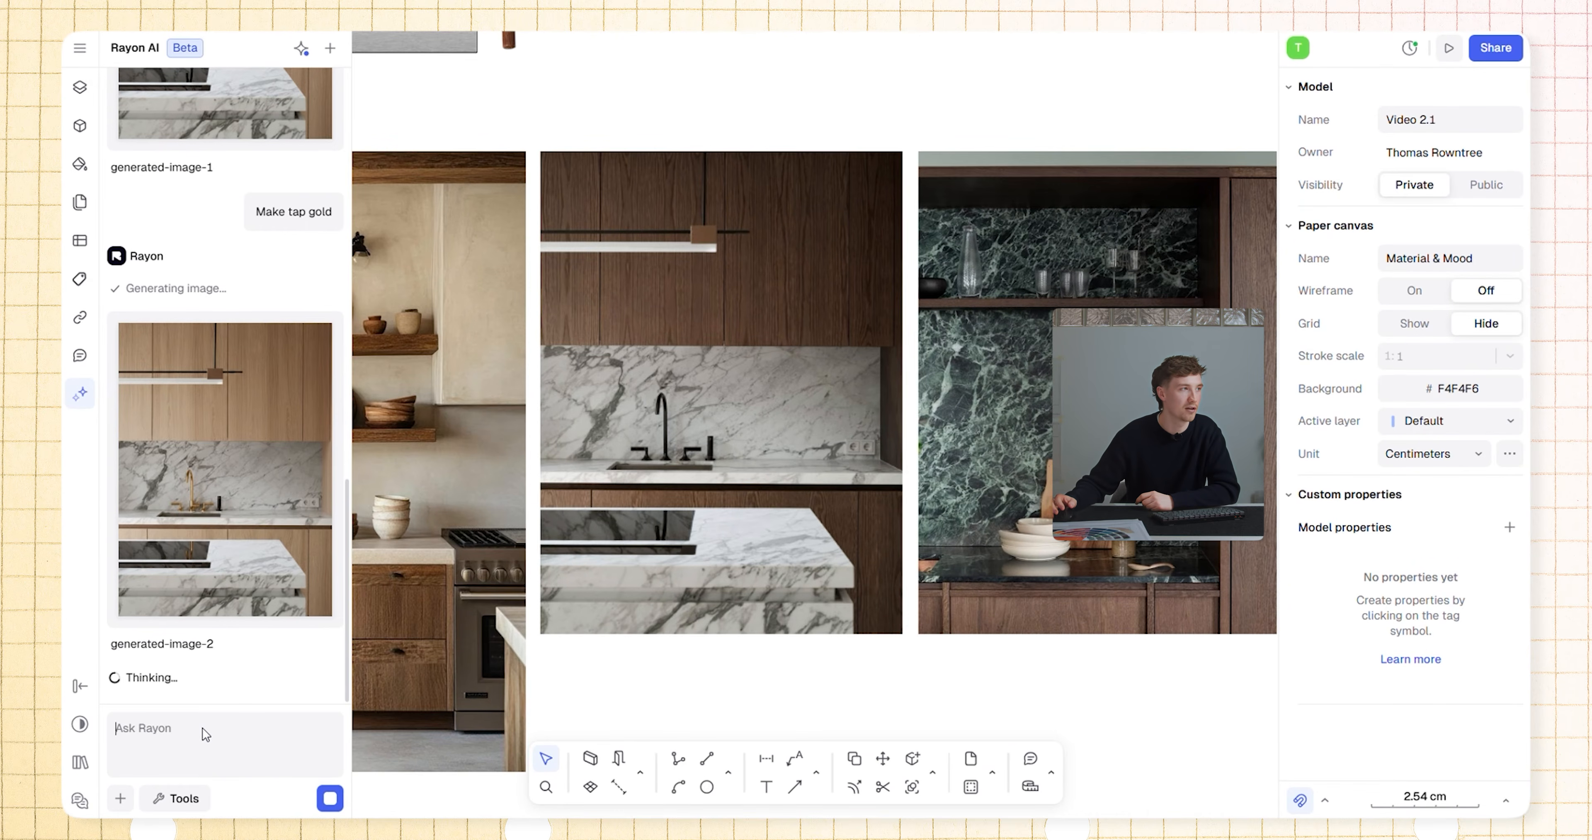
Step: Preview the gold-tap kitchen image, insert it into the Material & Mood canvas and move it downward
{"action": "left_click", "coordinate": [242, 472]}
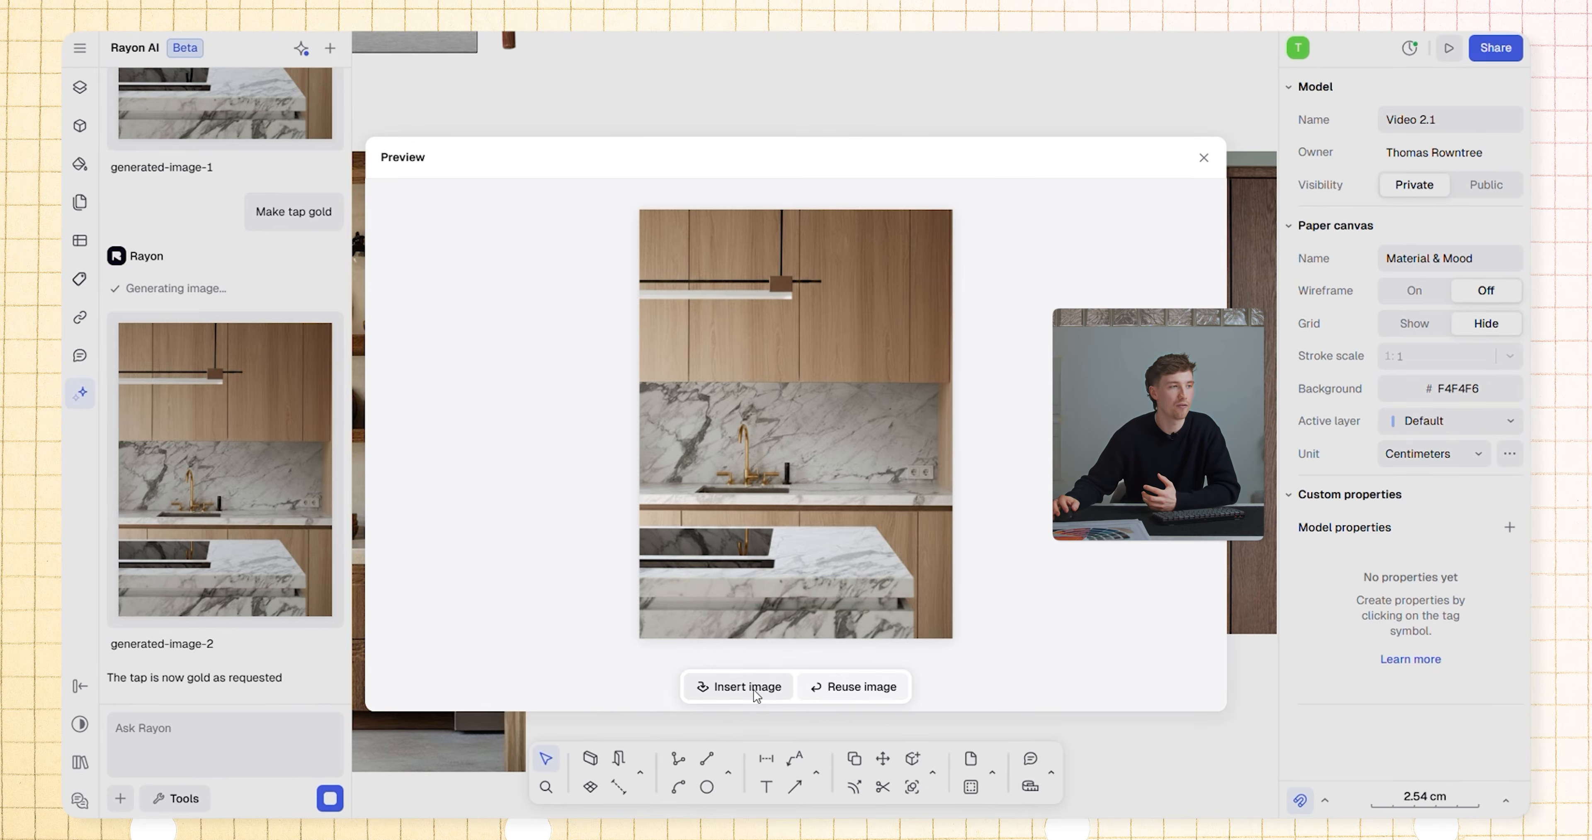
{"action": "left_click", "coordinate": [662, 733]}
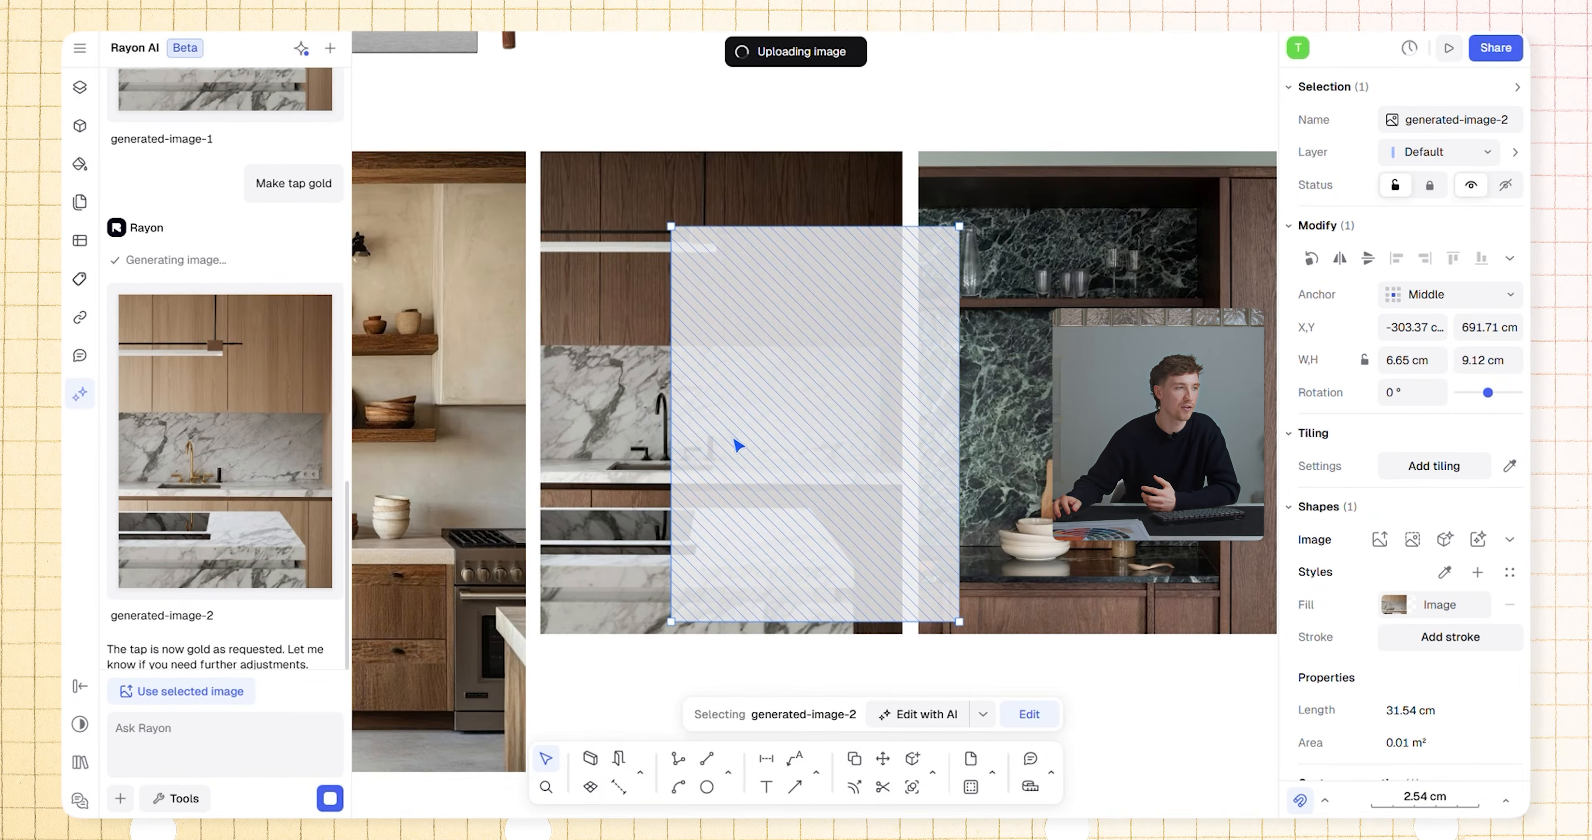
{"action": "left_click_drag", "start_coordinate": [711, 398], "coordinate": [710, 663]}
{"action": "scroll", "coordinate": [711, 661], "scroll_direction": "down", "scroll_amount": 4}
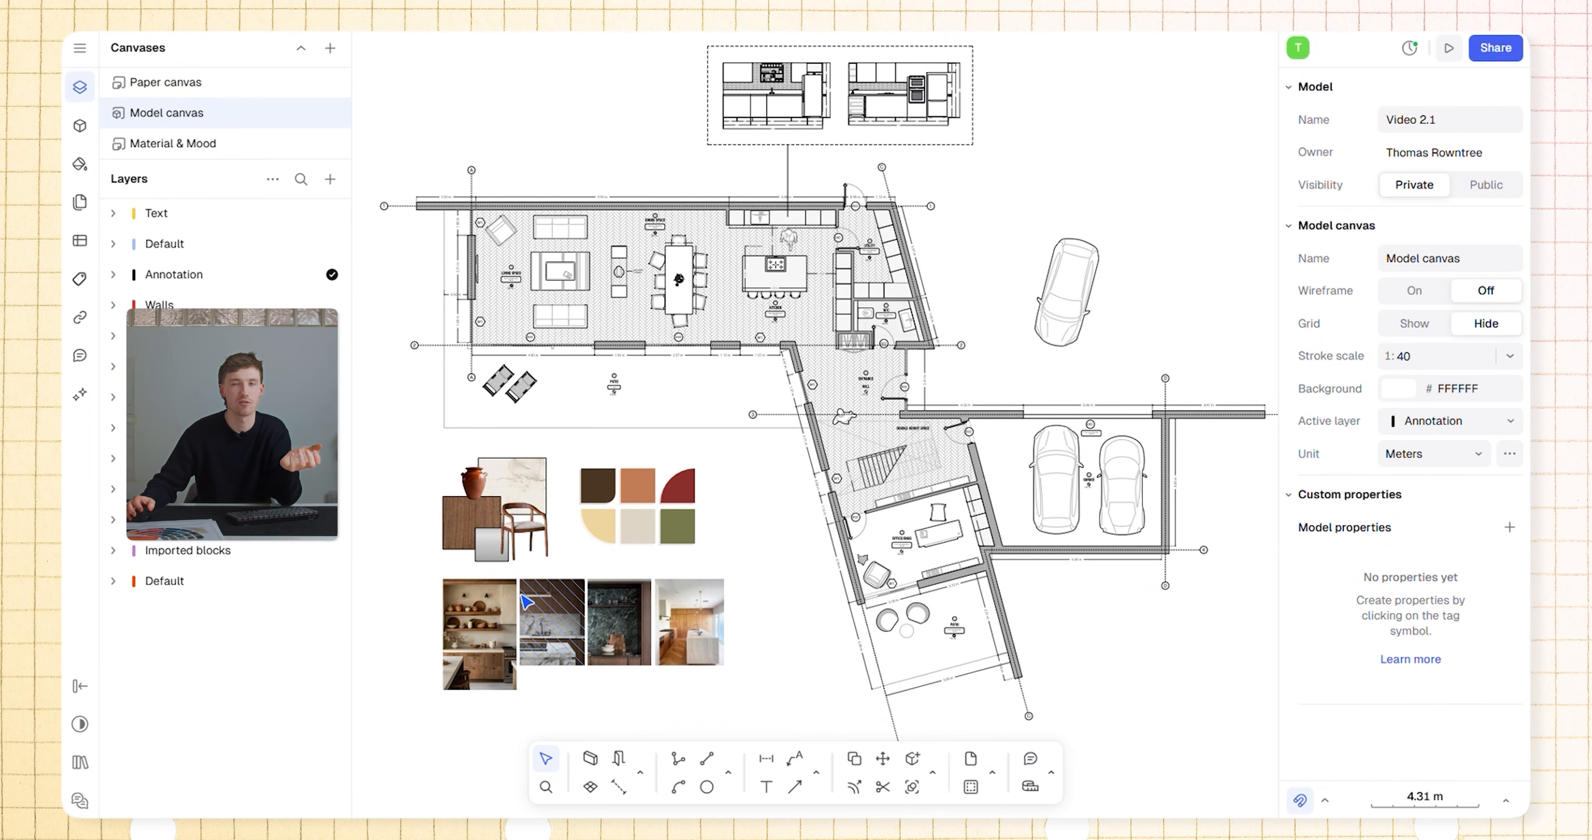
Step: Examine the mood board, floor plan and kitchen elevations on the Model canvas
{"action": "scroll", "coordinate": [525, 602], "scroll_direction": "up", "scroll_amount": 5}
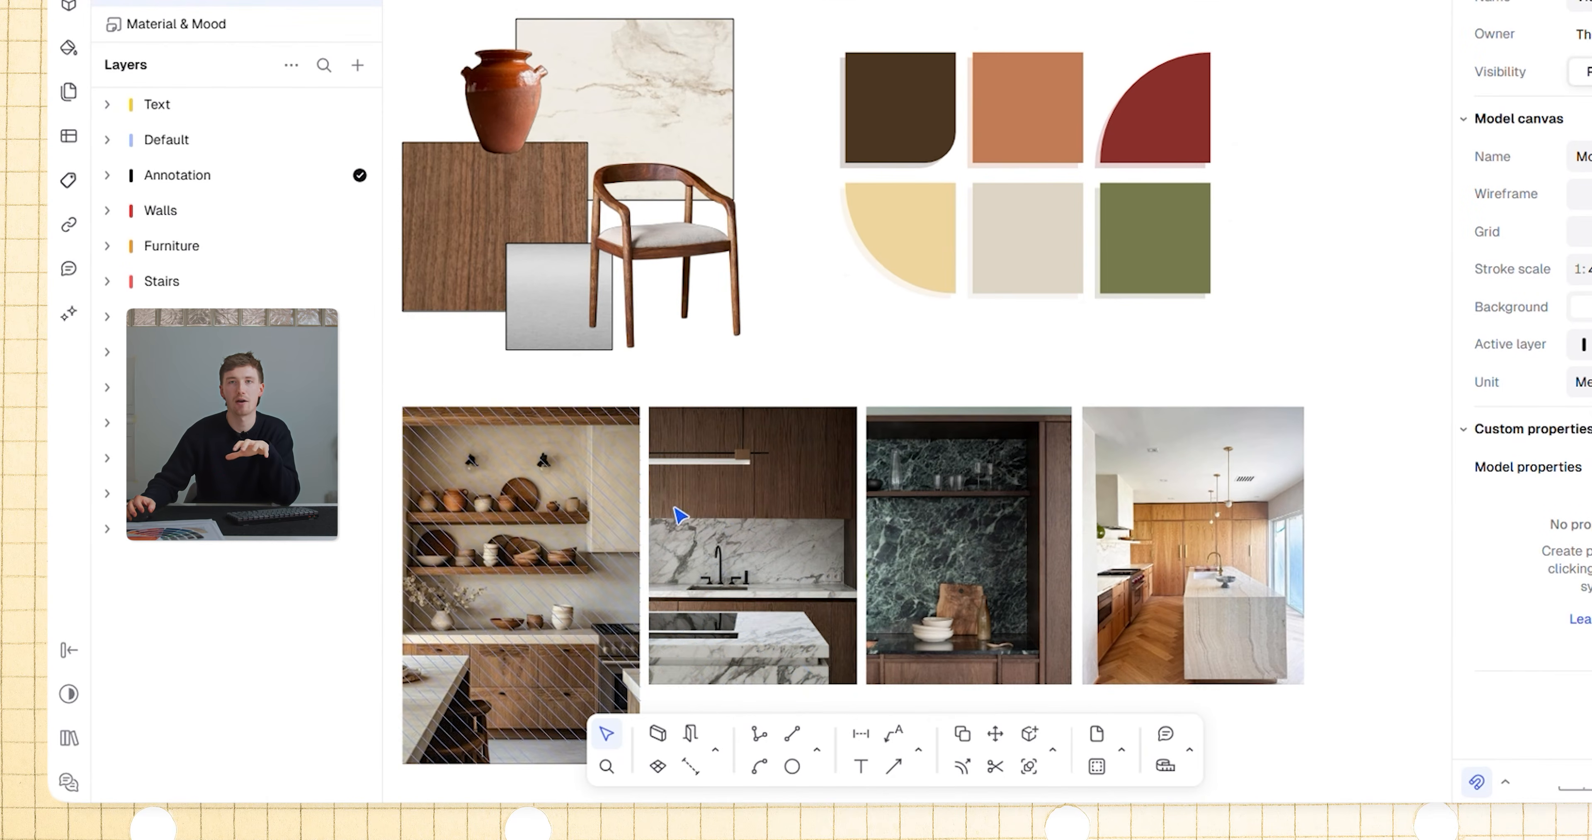
{"action": "scroll", "coordinate": [677, 513], "scroll_direction": "down", "scroll_amount": 3}
{"action": "scroll", "coordinate": [891, 295], "scroll_direction": "down", "scroll_amount": 3}
{"action": "middle_click_drag", "start_coordinate": [892, 295], "coordinate": [690, 556]}
{"action": "scroll", "coordinate": [816, 240], "scroll_direction": "up", "scroll_amount": 5}
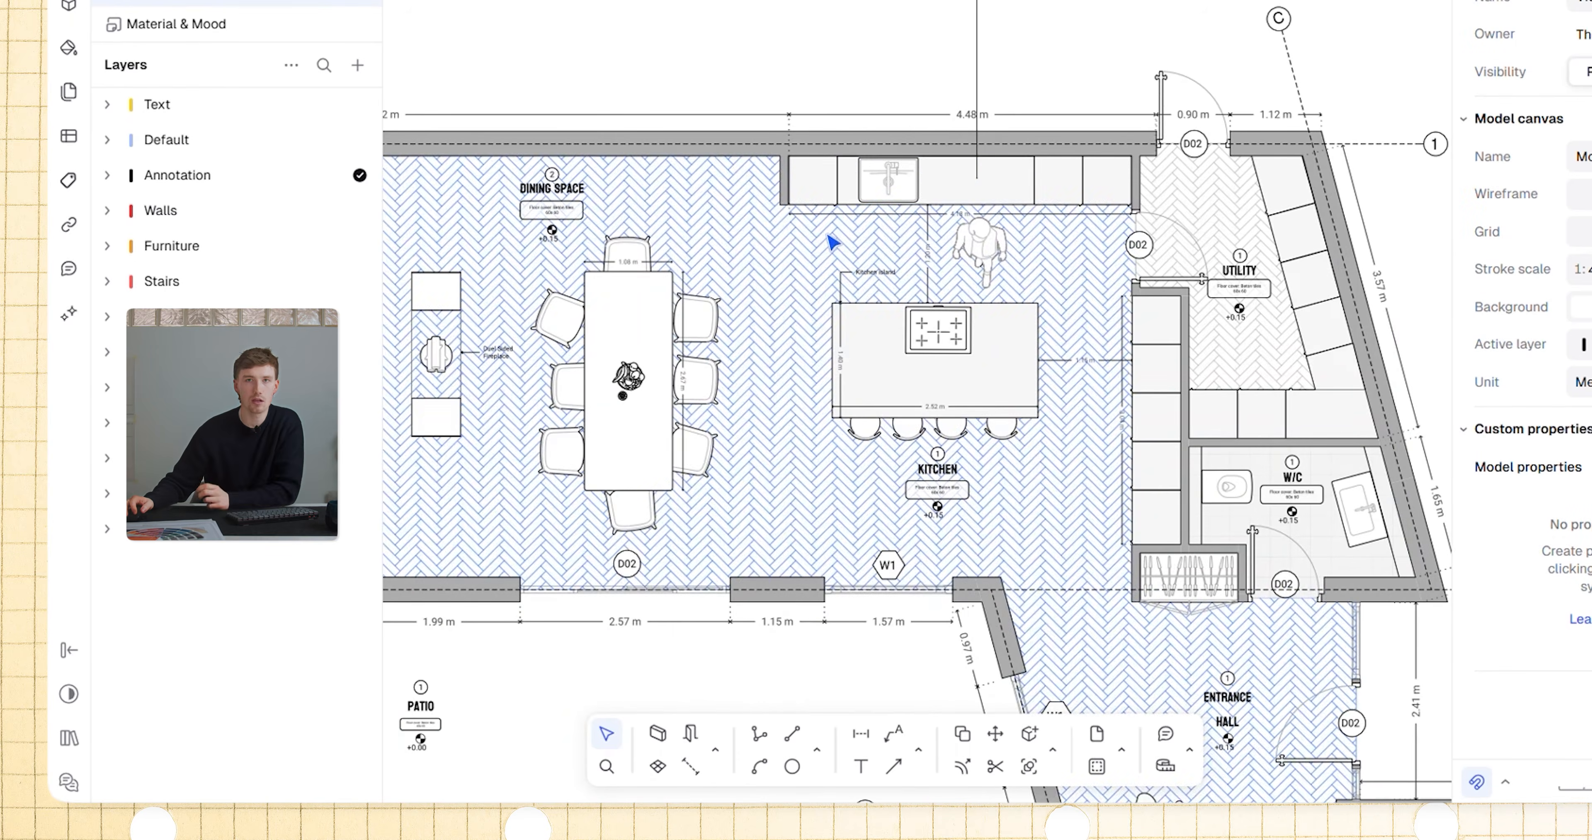
{"action": "middle_click_drag", "start_coordinate": [905, 388], "coordinate": [718, 824]}
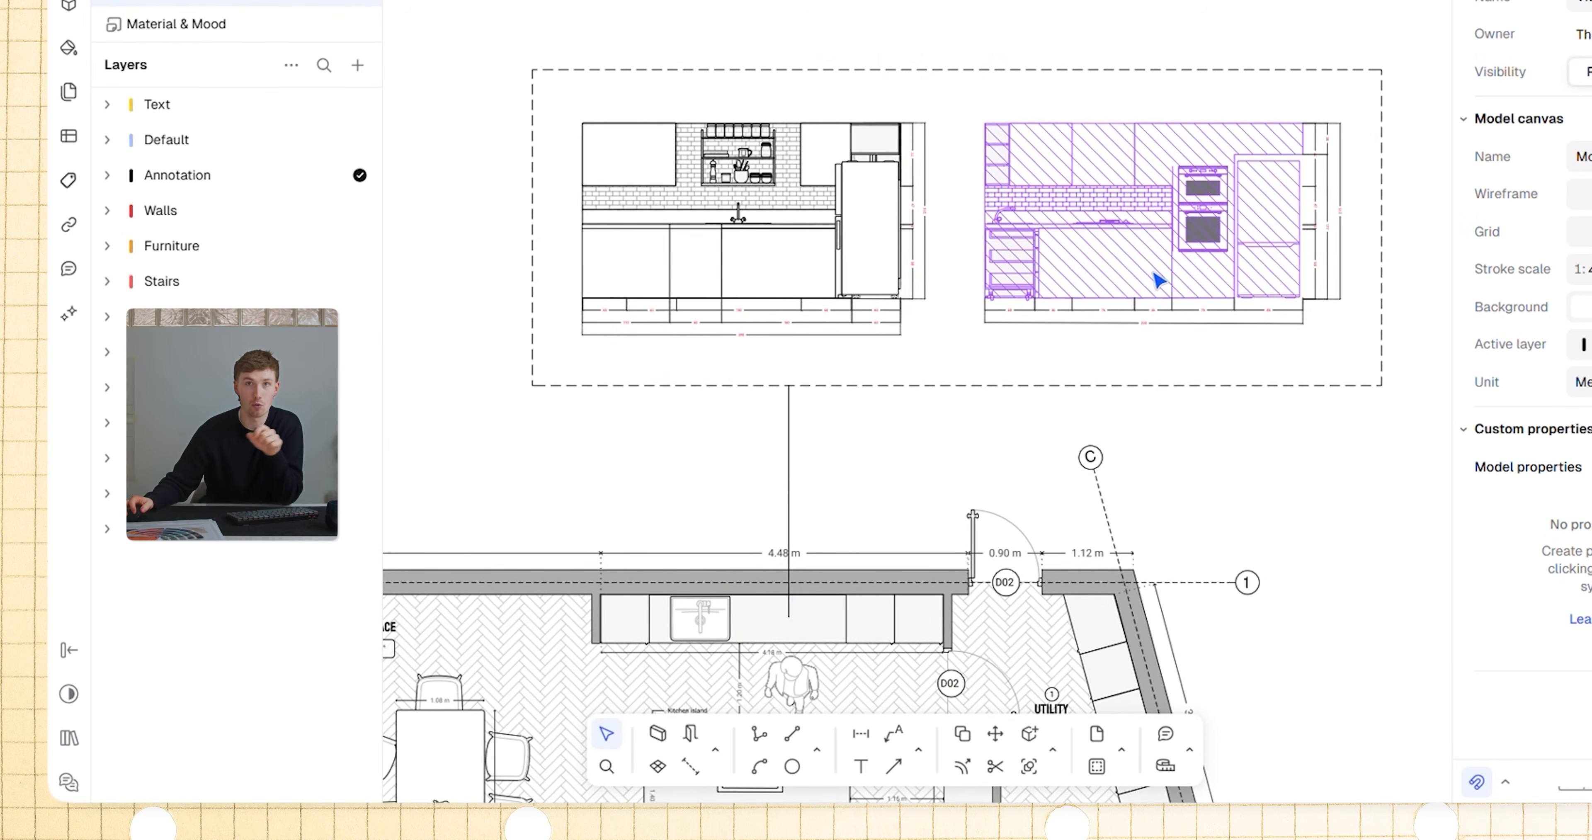
{"action": "scroll", "coordinate": [870, 497], "scroll_direction": "down", "scroll_amount": 3}
{"action": "middle_click_drag", "start_coordinate": [861, 497], "coordinate": [1002, 75]}
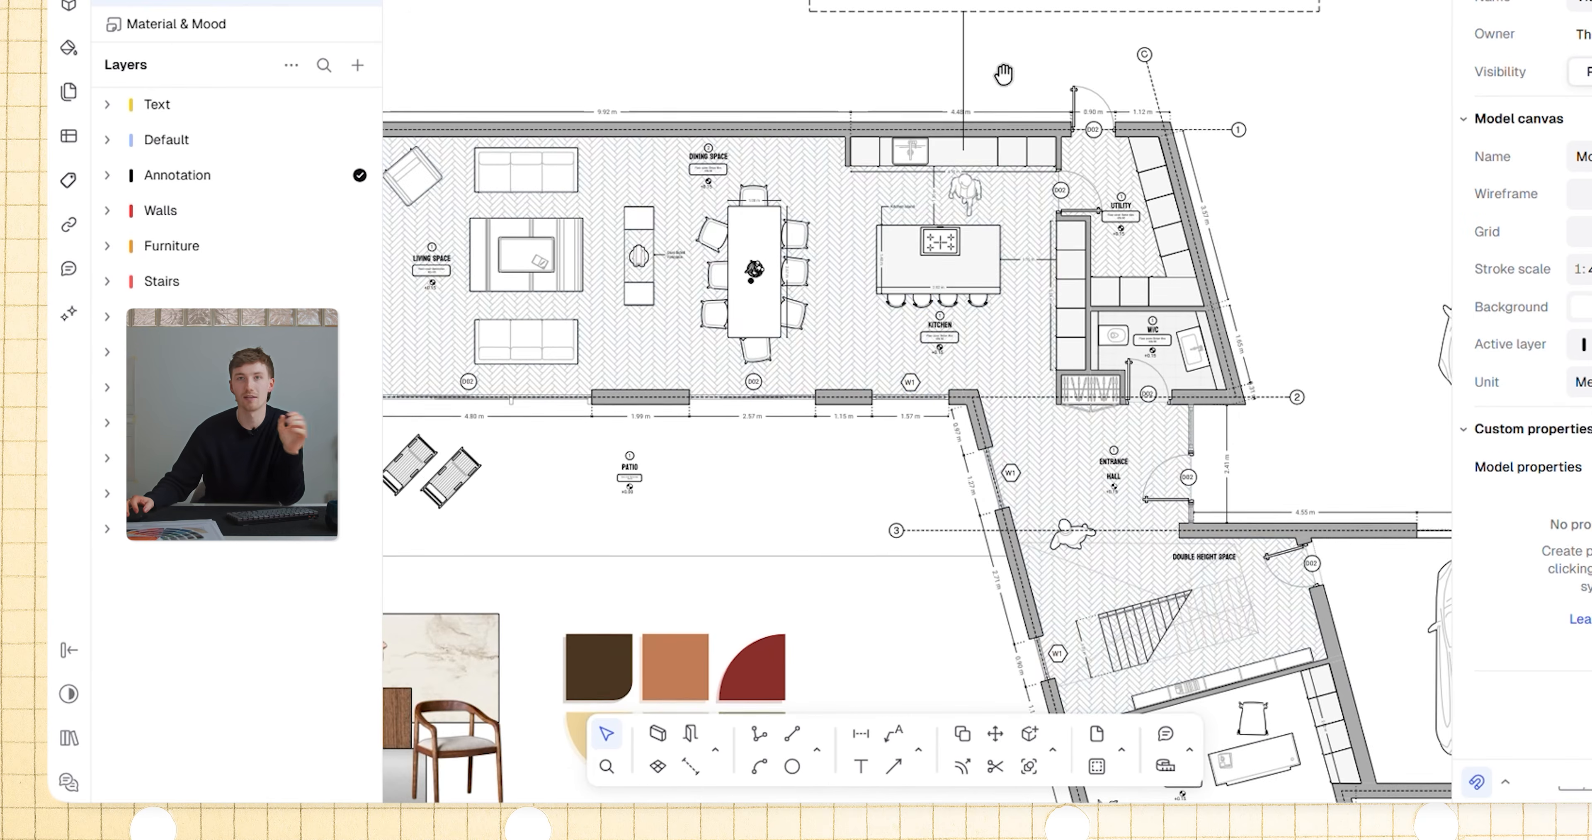
{"action": "mouse_move", "coordinate": [909, 374]}
{"action": "middle_mouse_down"}
{"action": "mouse_move", "coordinate": [973, 296]}
{"action": "mouse_move", "coordinate": [913, 331]}
{"action": "middle_mouse_up"}
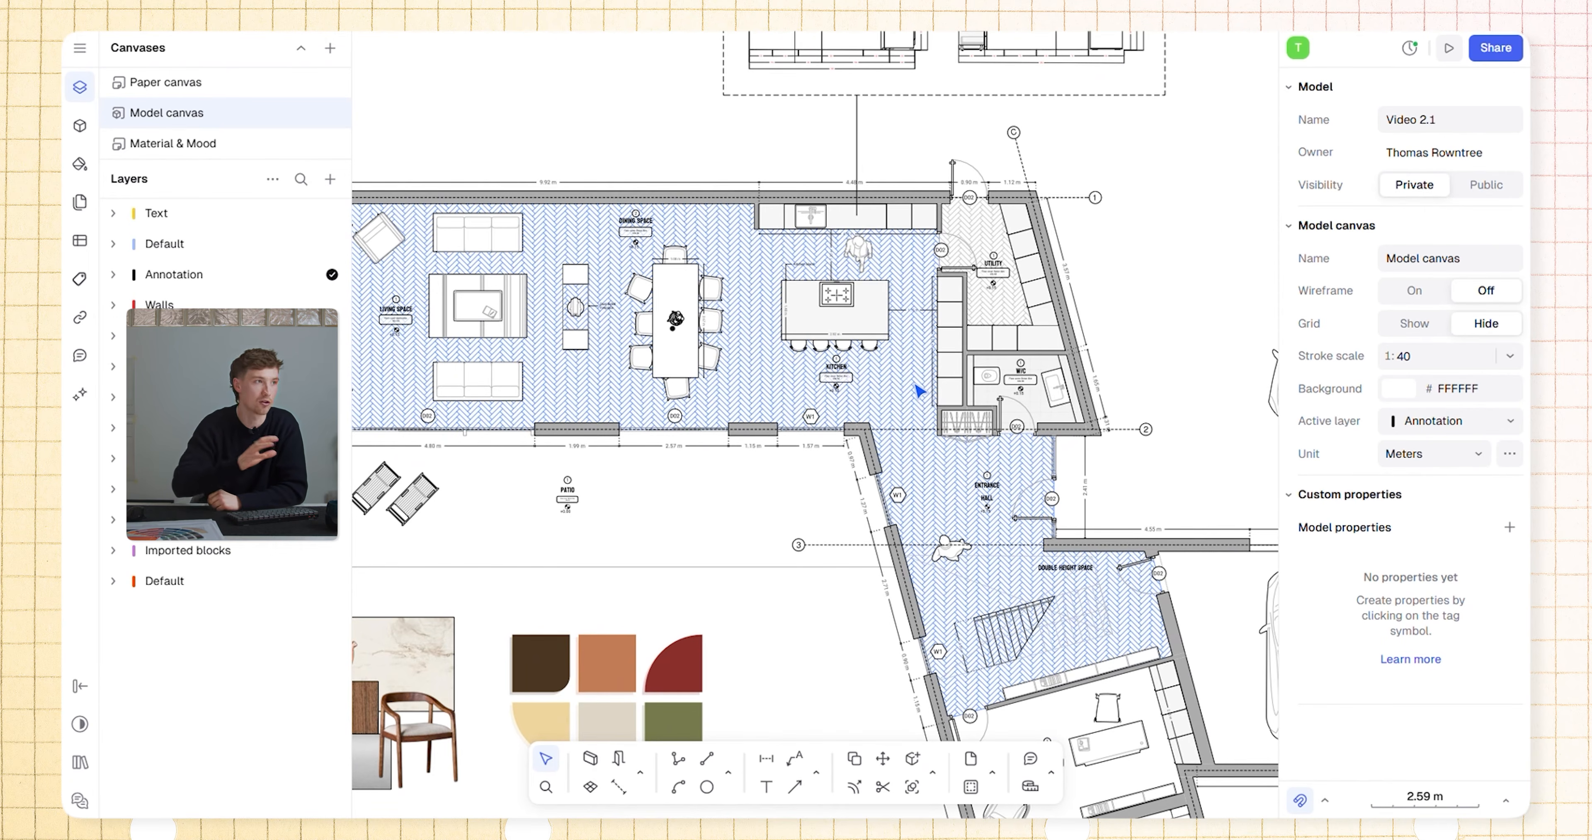
{"action": "scroll", "coordinate": [914, 384], "scroll_direction": "down", "scroll_amount": 4}
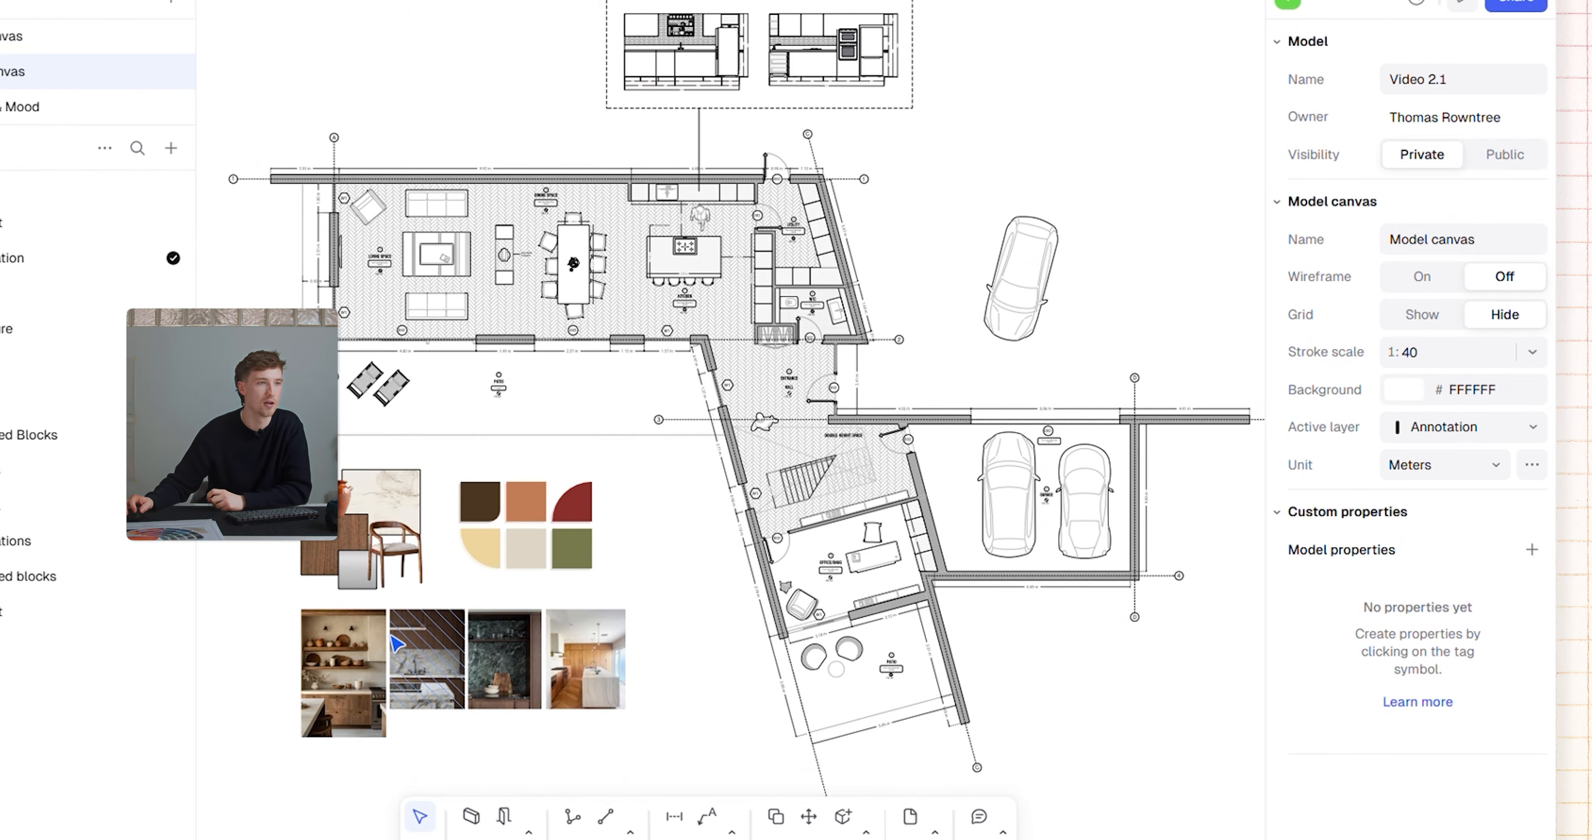
Step: Change the fill of the large living, dining and kitchen floor zone from hatch to the Herringbone.png wood texture
{"action": "left_click", "coordinate": [844, 386]}
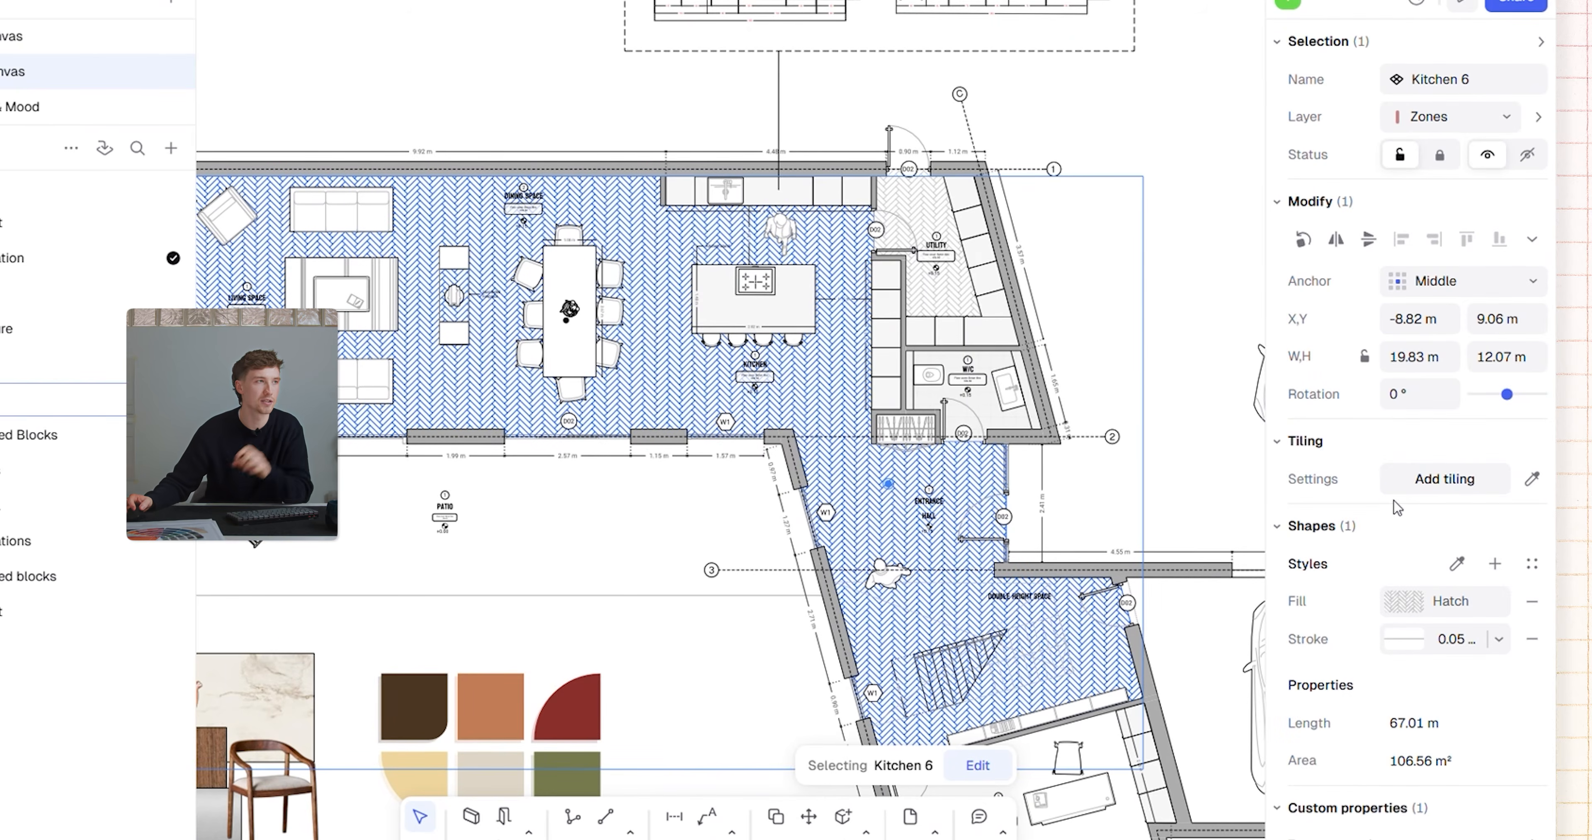
{"action": "left_click", "coordinate": [1404, 600]}
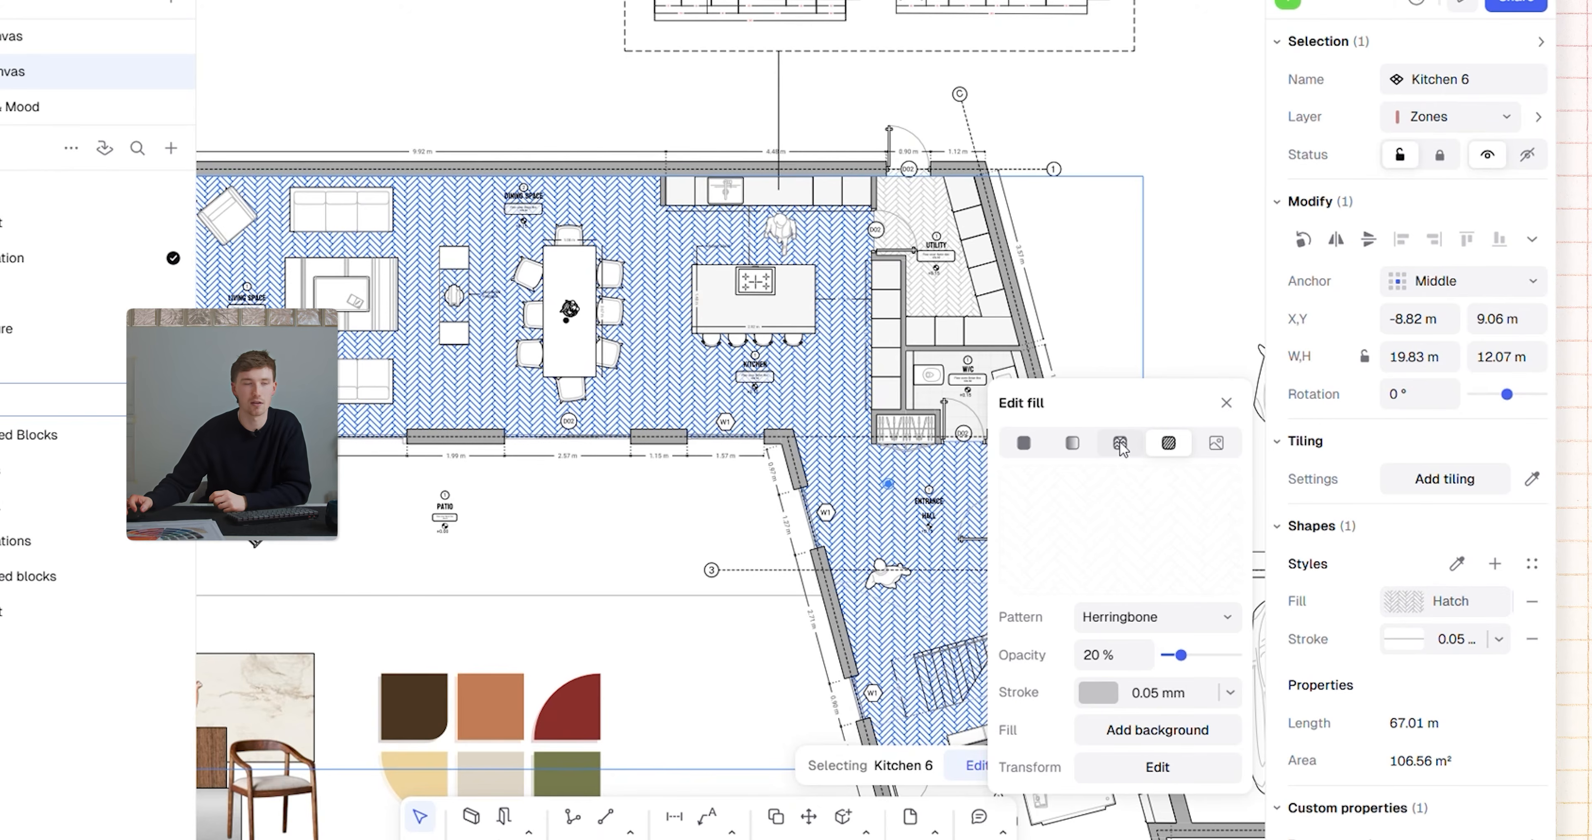
{"action": "left_click", "coordinate": [1120, 460]}
{"action": "left_click", "coordinate": [1157, 636]}
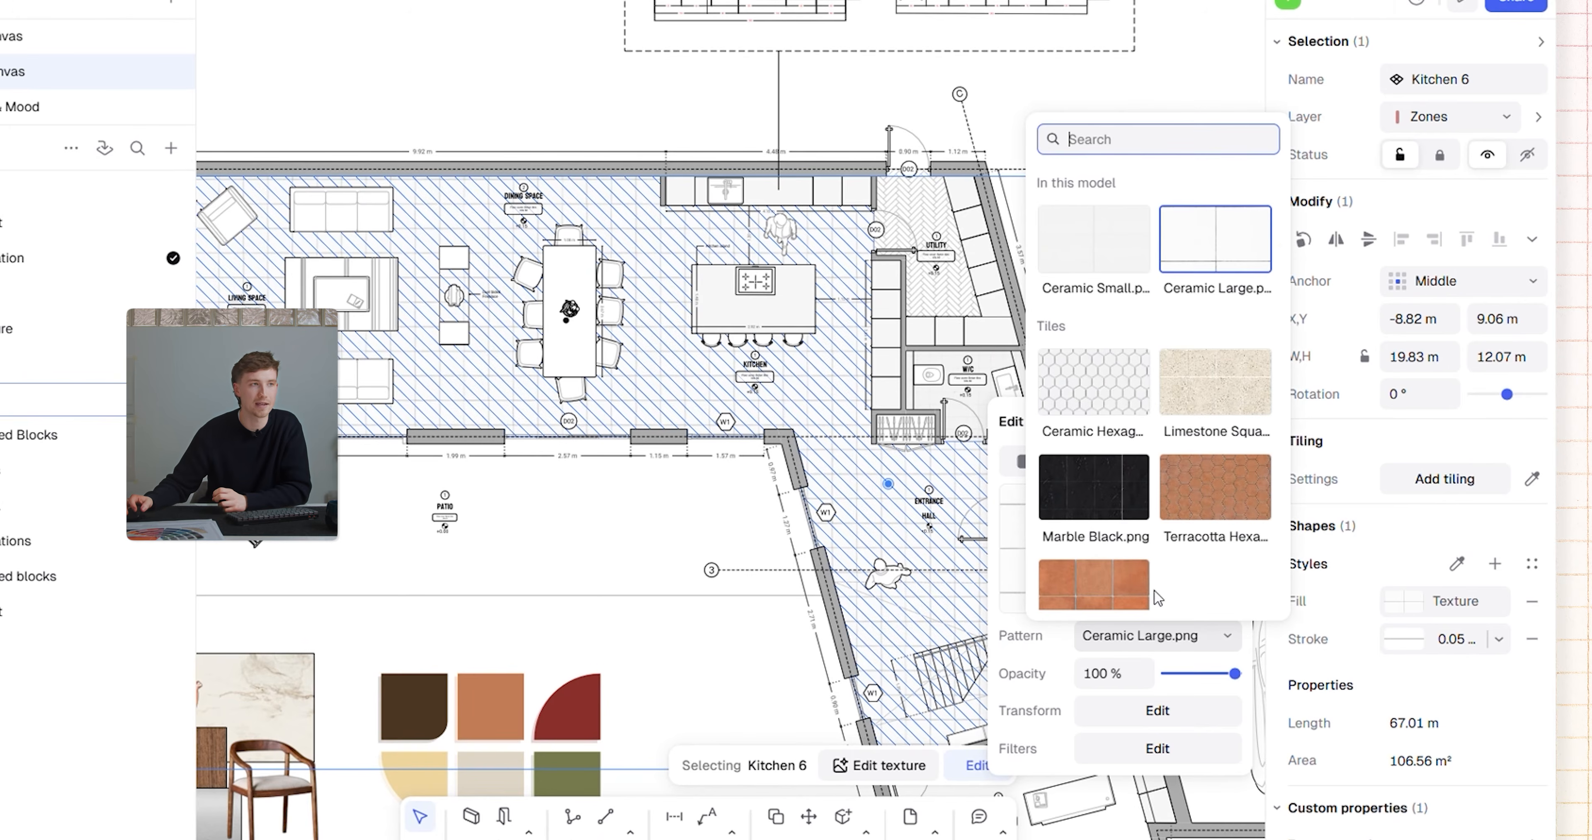
{"action": "scroll", "coordinate": [1127, 479], "scroll_direction": "down", "scroll_amount": 10}
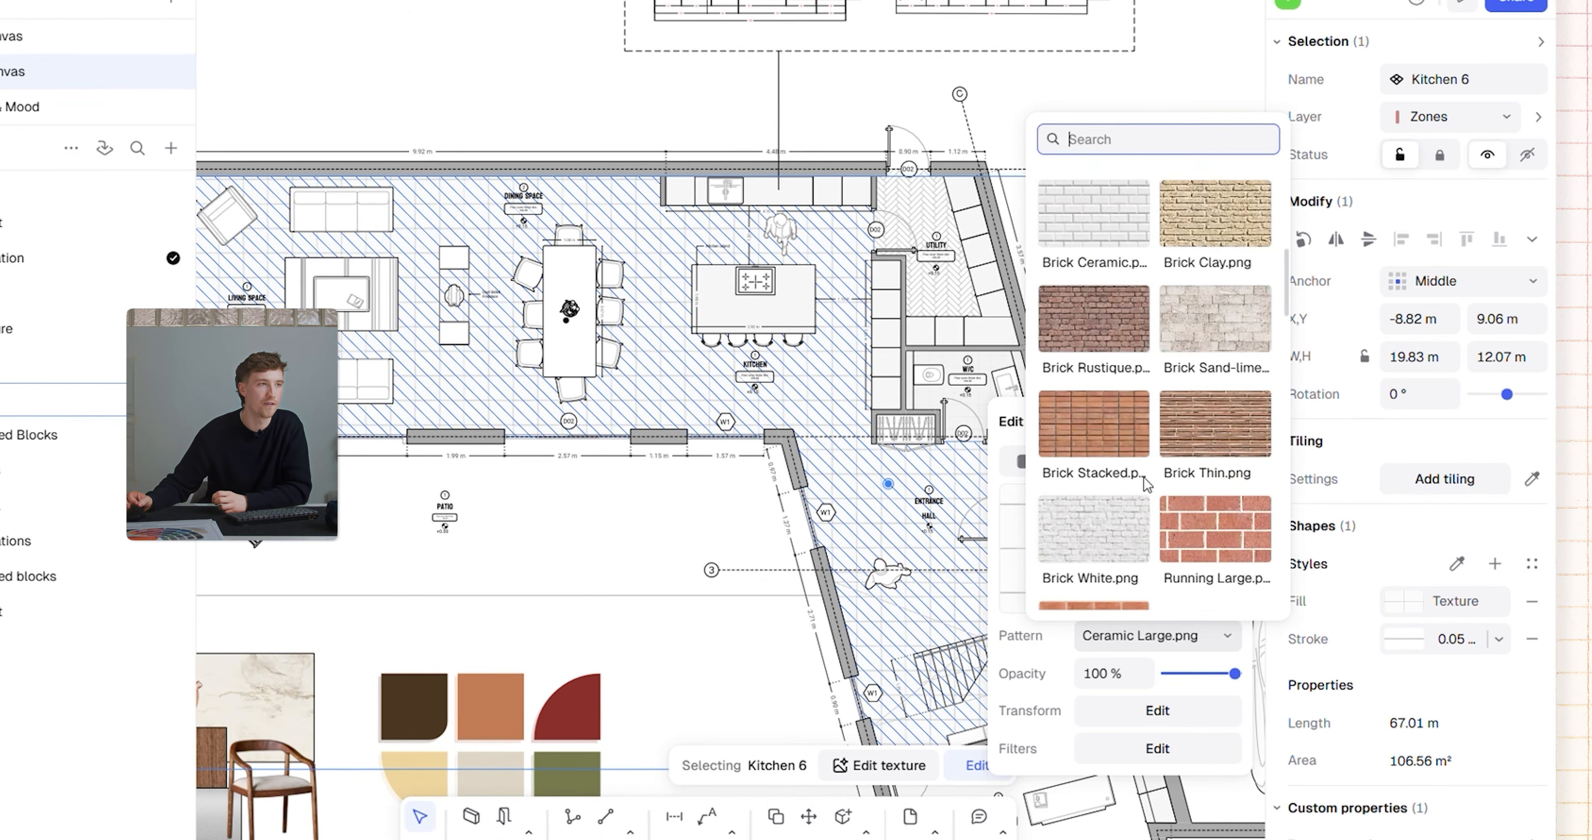
{"action": "scroll", "coordinate": [1168, 479], "scroll_direction": "down", "scroll_amount": 5}
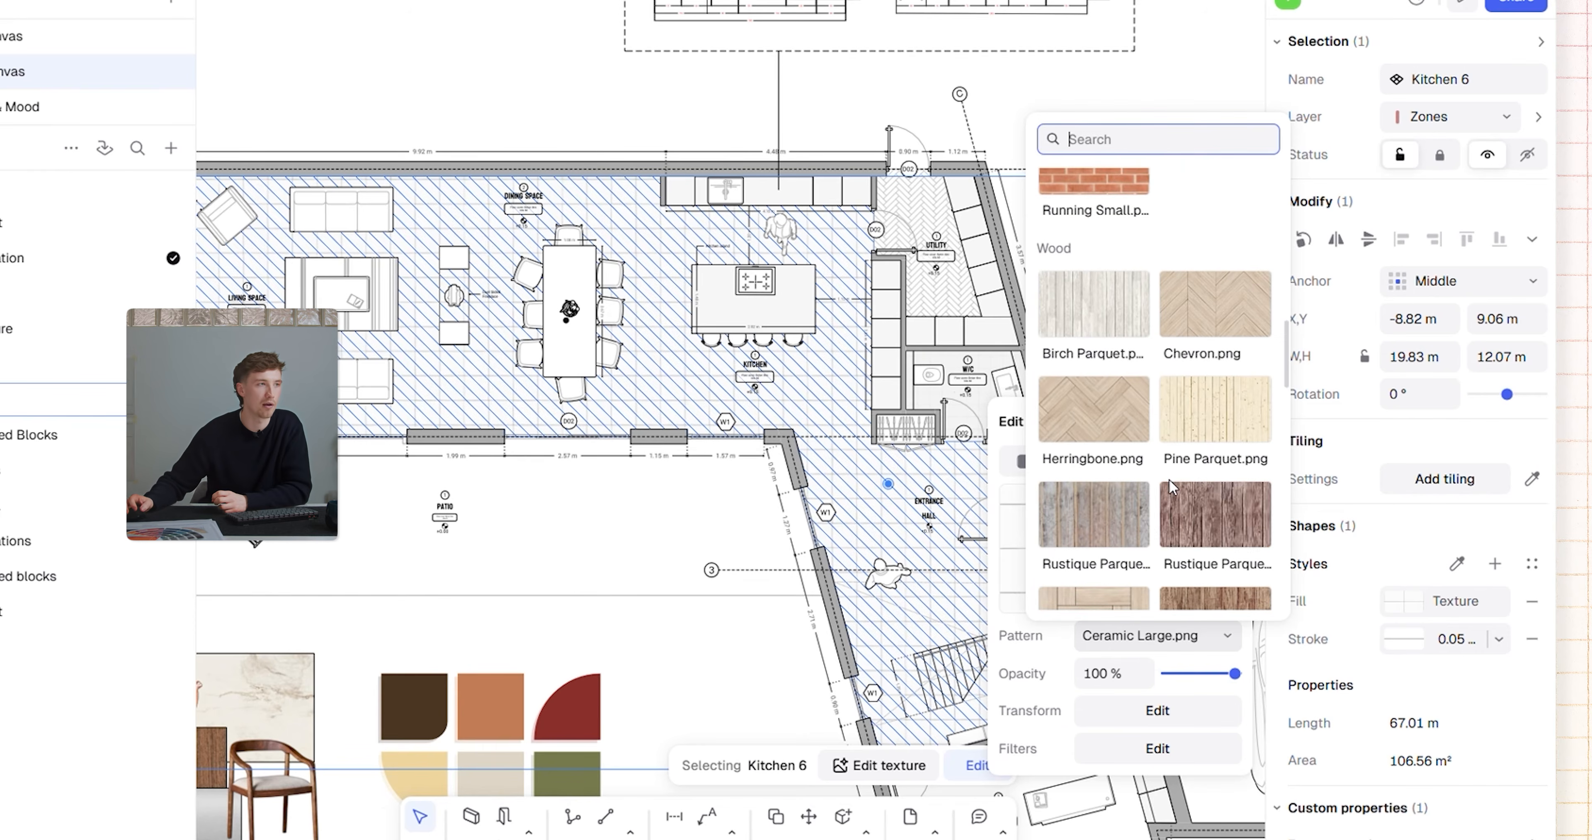
{"action": "left_click", "coordinate": [1123, 413]}
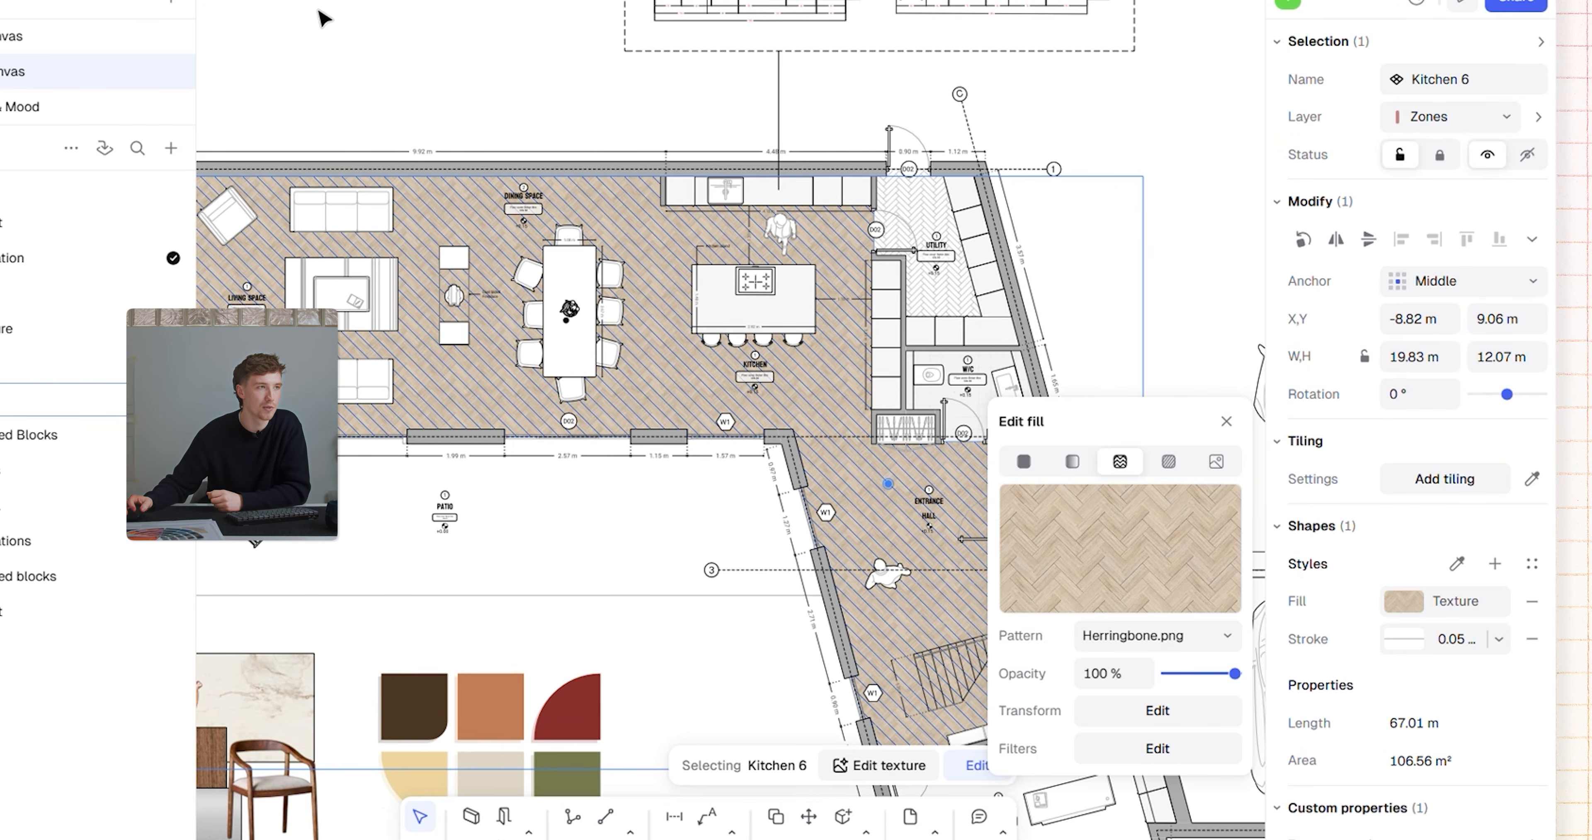
{"action": "left_click", "coordinate": [428, 78]}
Step: Copy the style of the mood board's cream marble swatch onto the kitchen island rectangle
{"action": "middle_click_drag", "start_coordinate": [636, 406], "coordinate": [870, 352]}
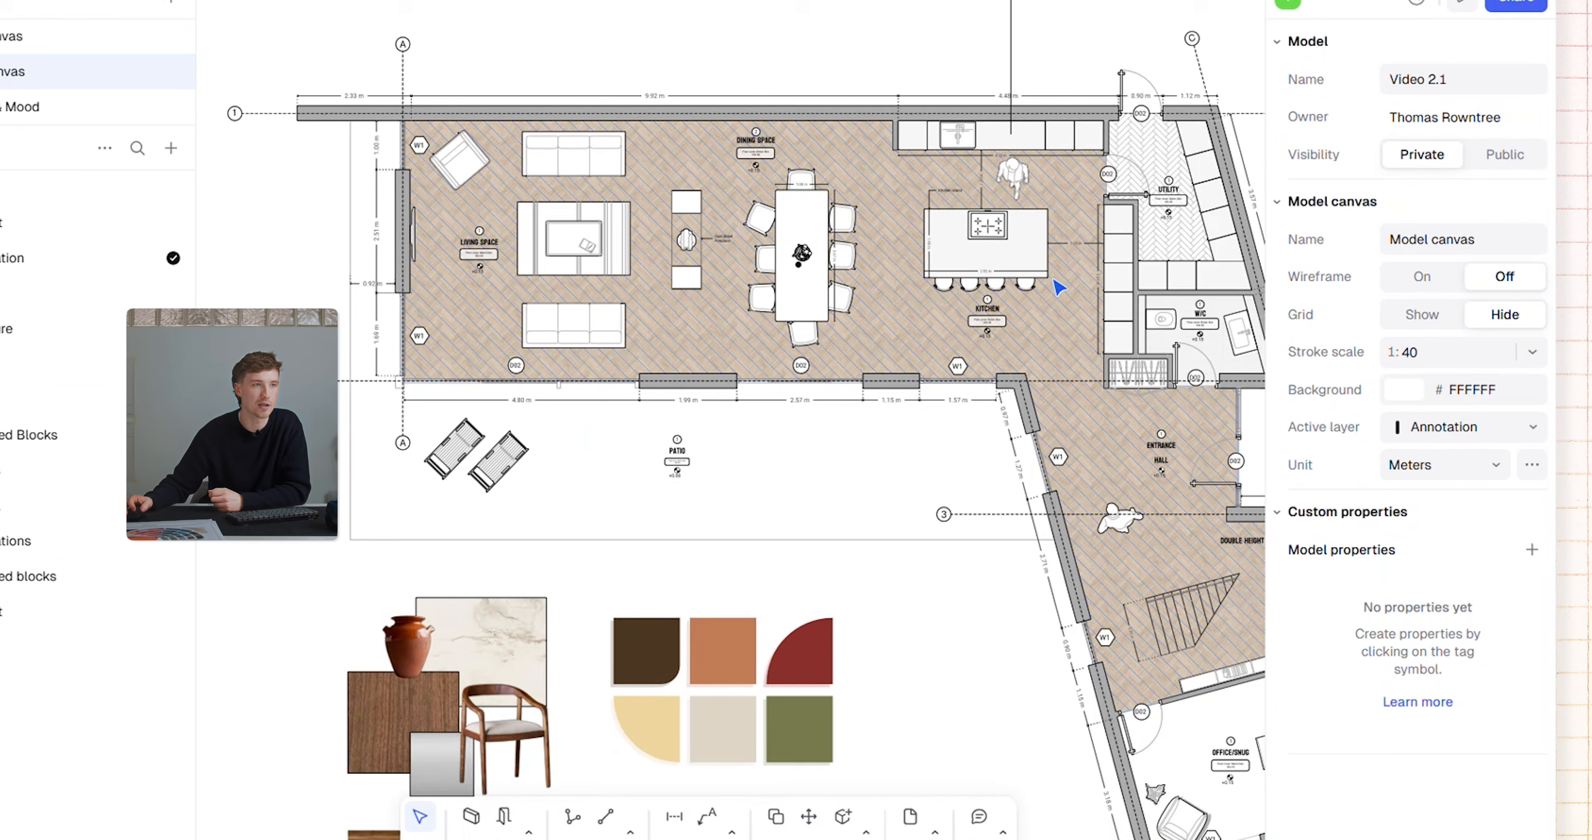
{"action": "left_click", "coordinate": [1030, 247]}
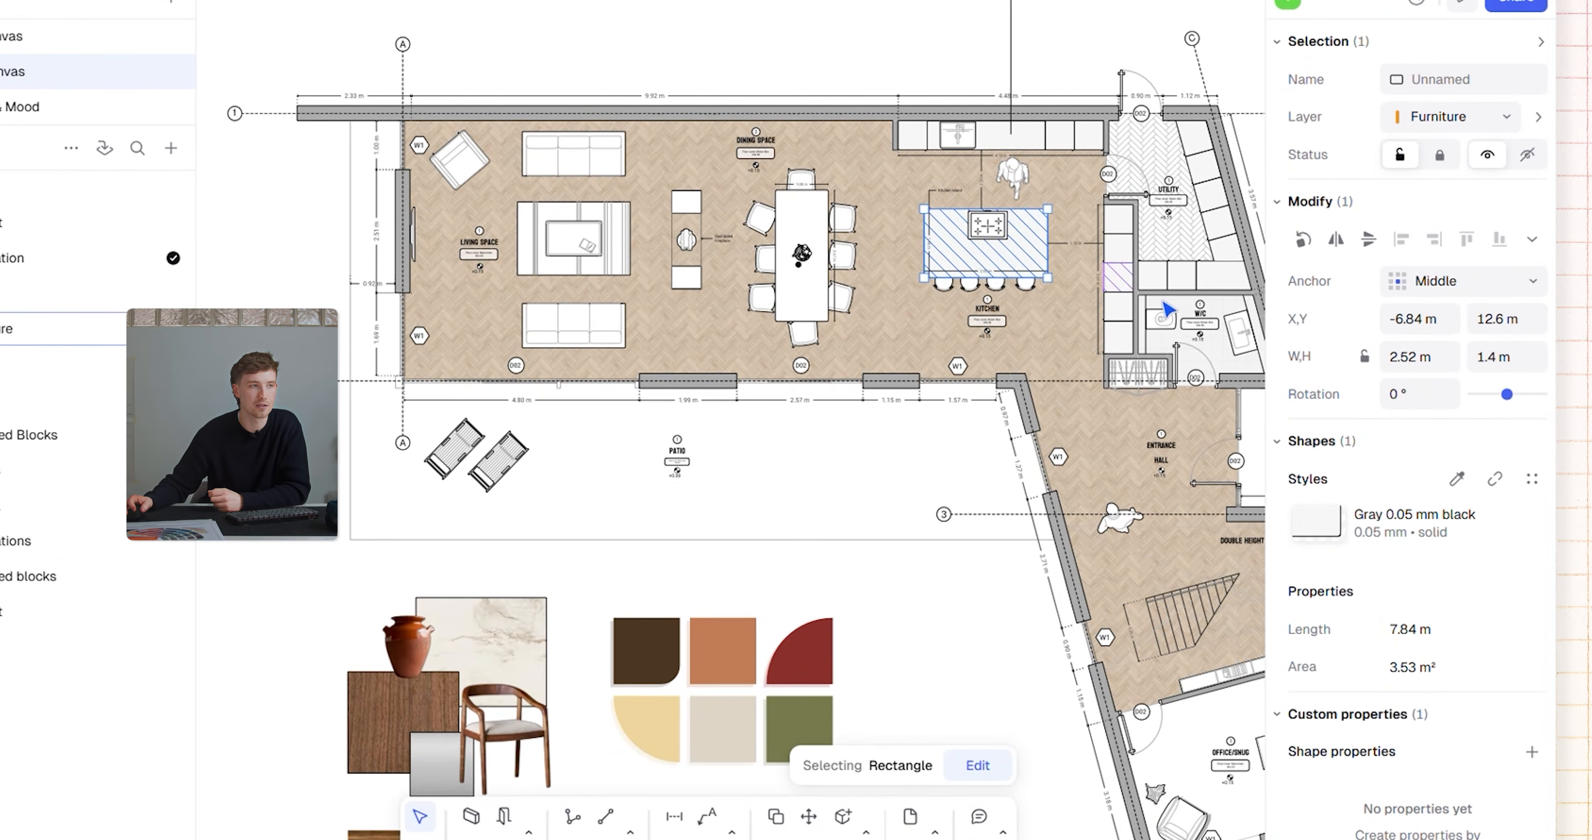
{"action": "left_click", "coordinate": [1457, 479]}
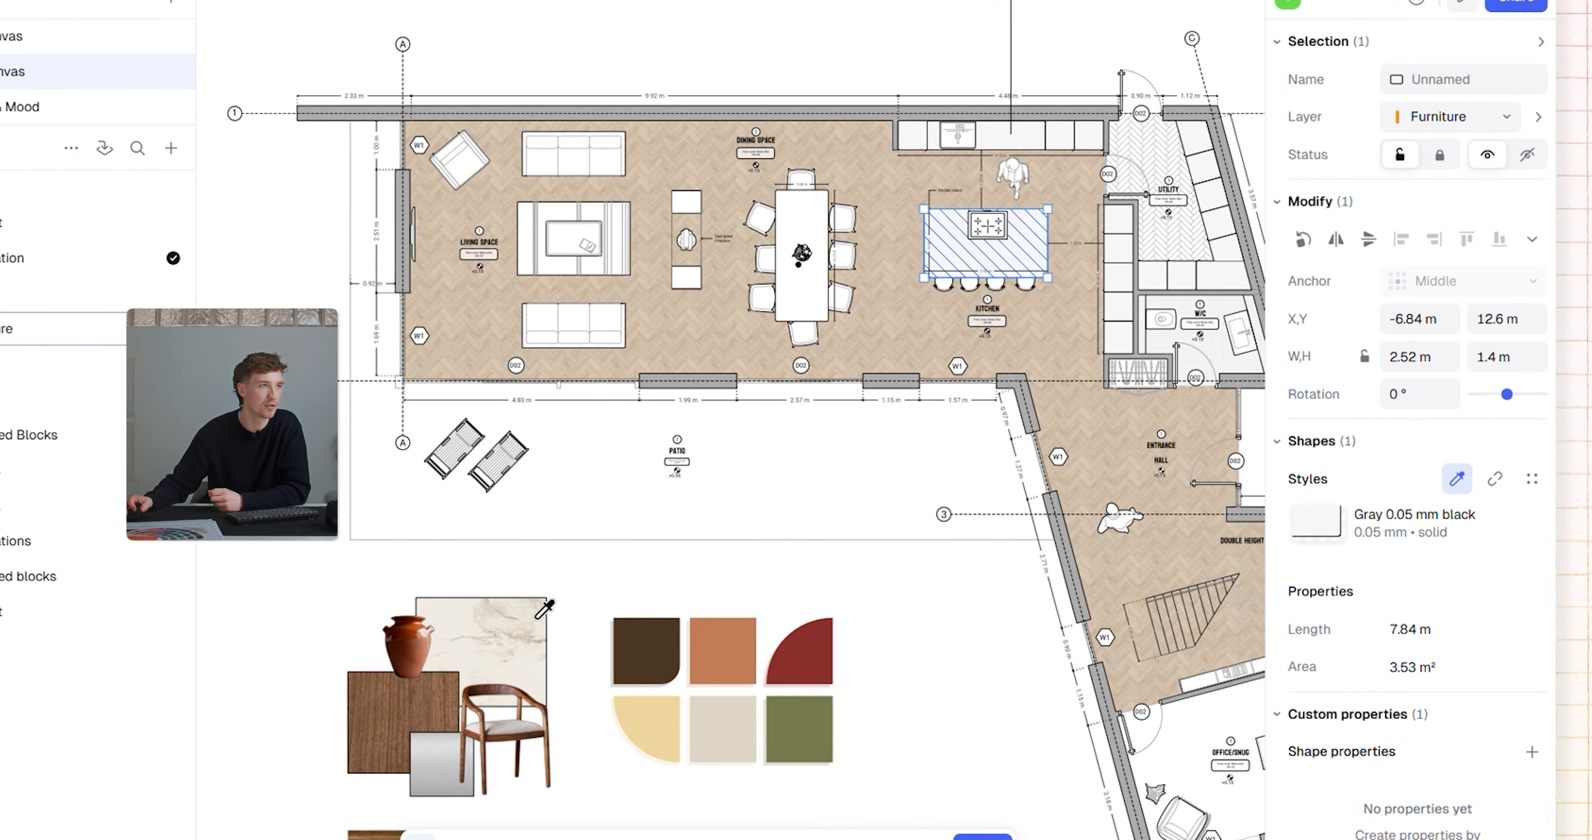
{"action": "left_click", "coordinate": [532, 636]}
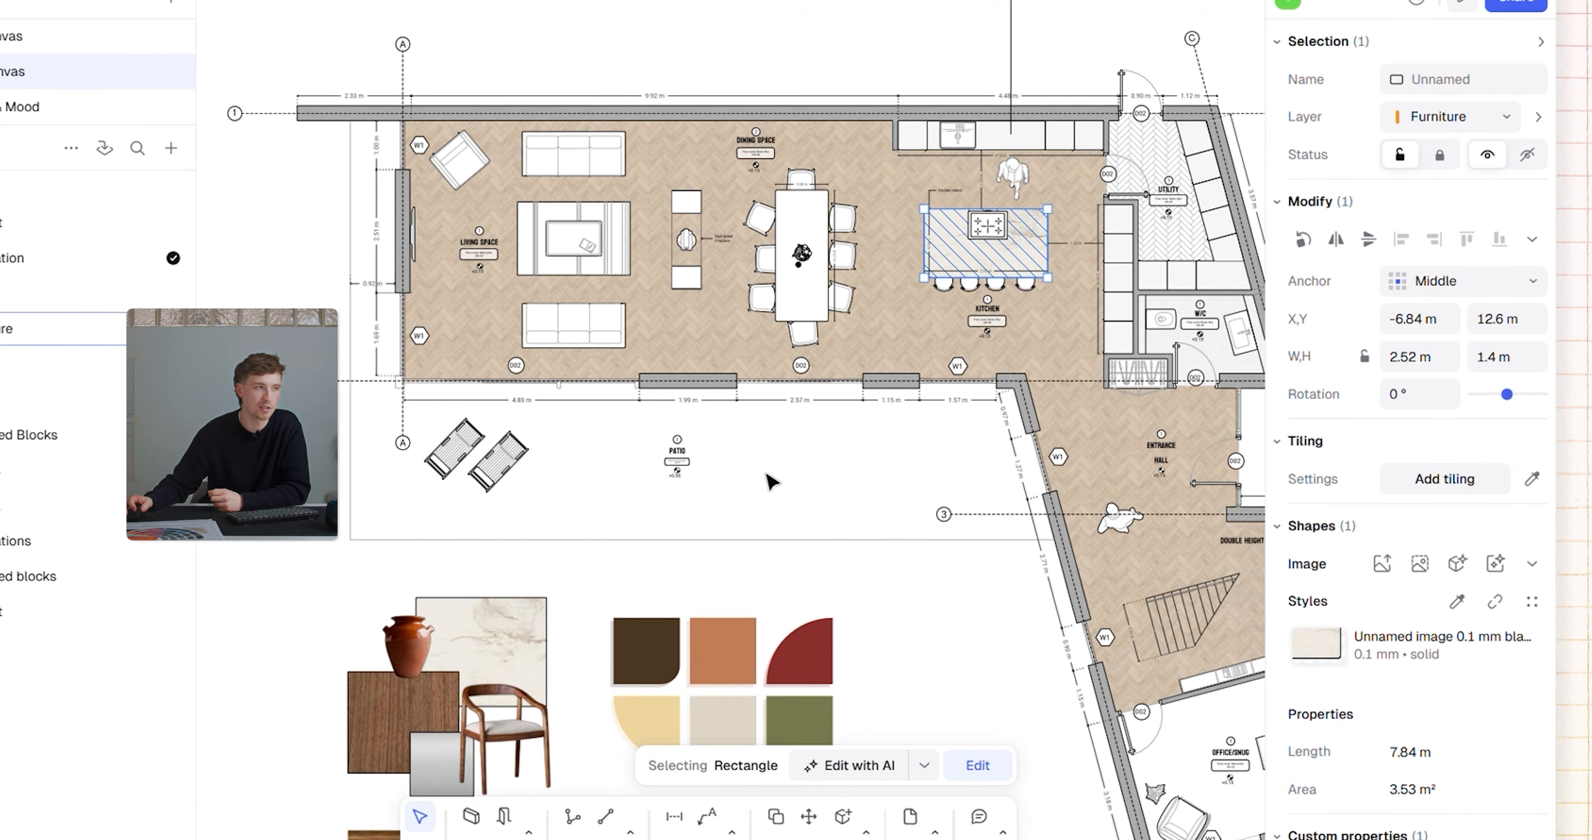
Step: Apply the cream marble swatch's style to the worktop rectangle beside the kitchen sink
{"action": "left_click", "coordinate": [1026, 140]}
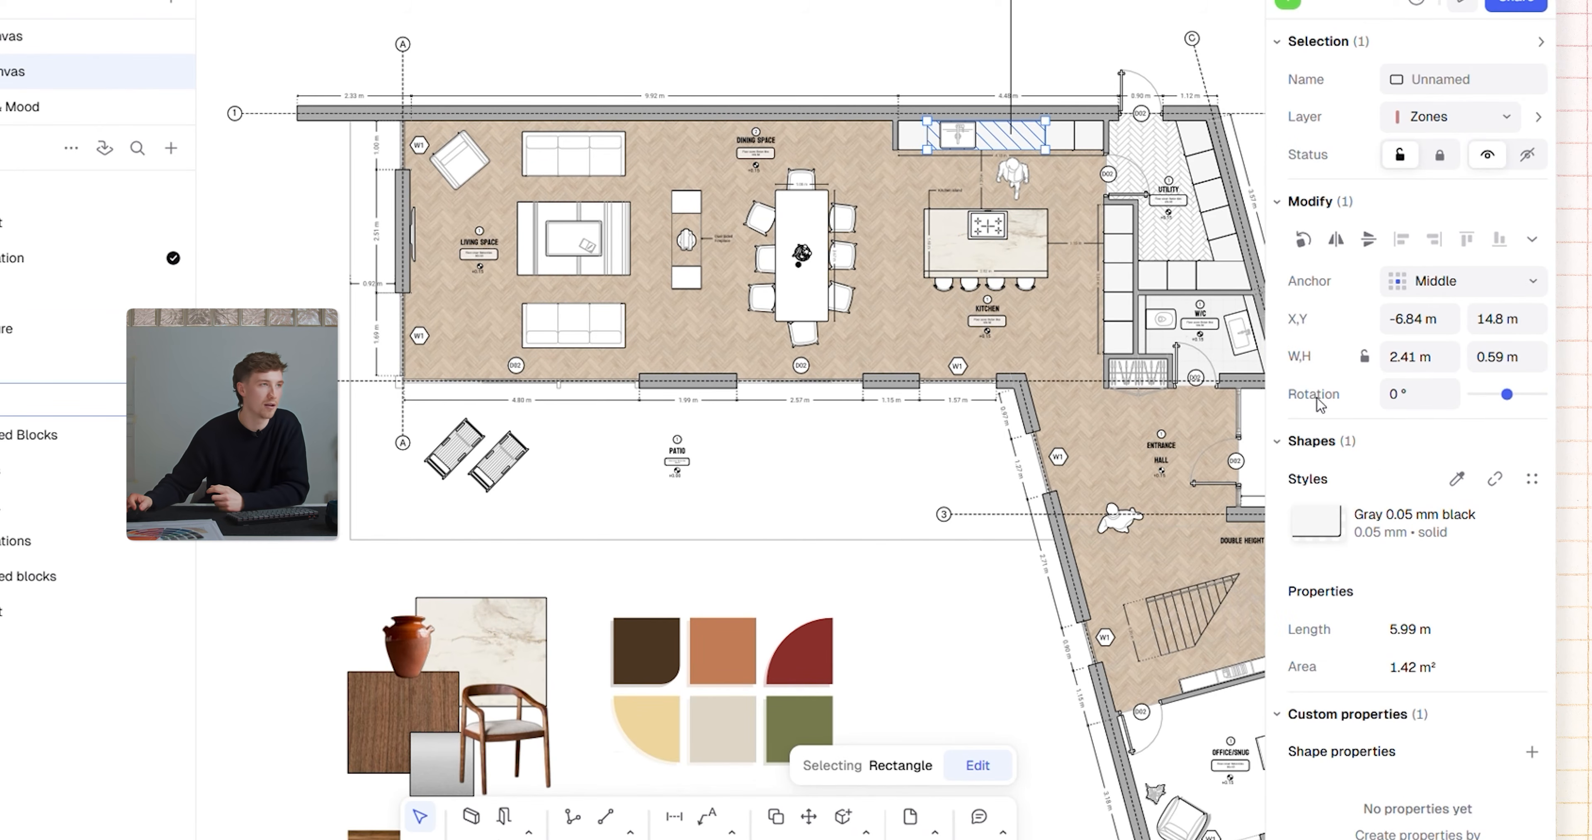
{"action": "left_click", "coordinate": [1457, 479]}
{"action": "left_click", "coordinate": [523, 618]}
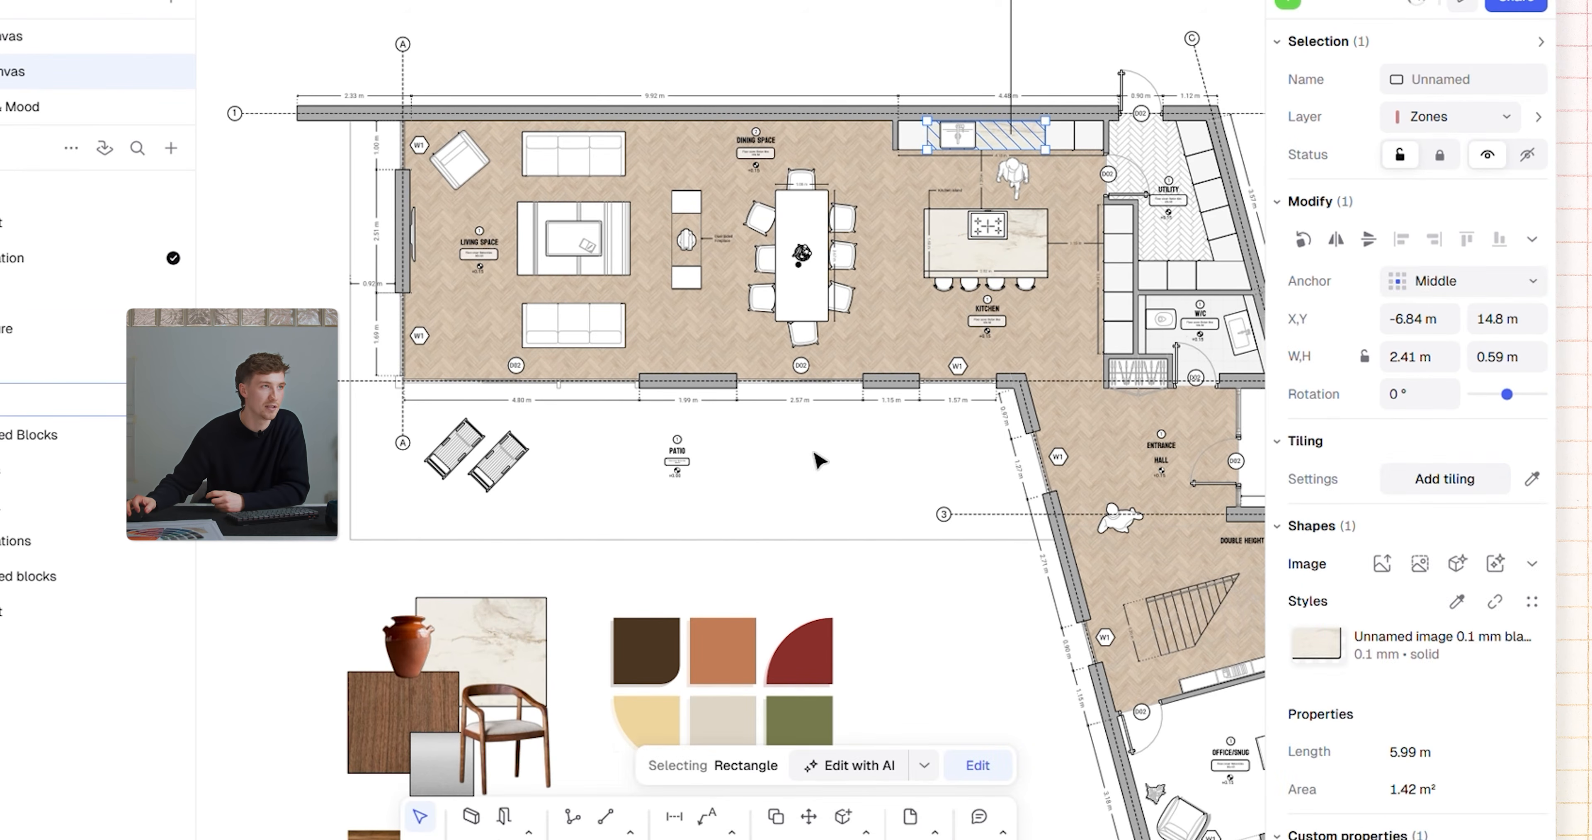
{"action": "key", "text": "Escape"}
Step: Open the Casework M with door block for editing and give its outline path the cream marble swatch's style
{"action": "scroll", "coordinate": [1125, 129], "scroll_direction": "up", "scroll_amount": 3}
{"action": "left_click", "coordinate": [1028, 149]}
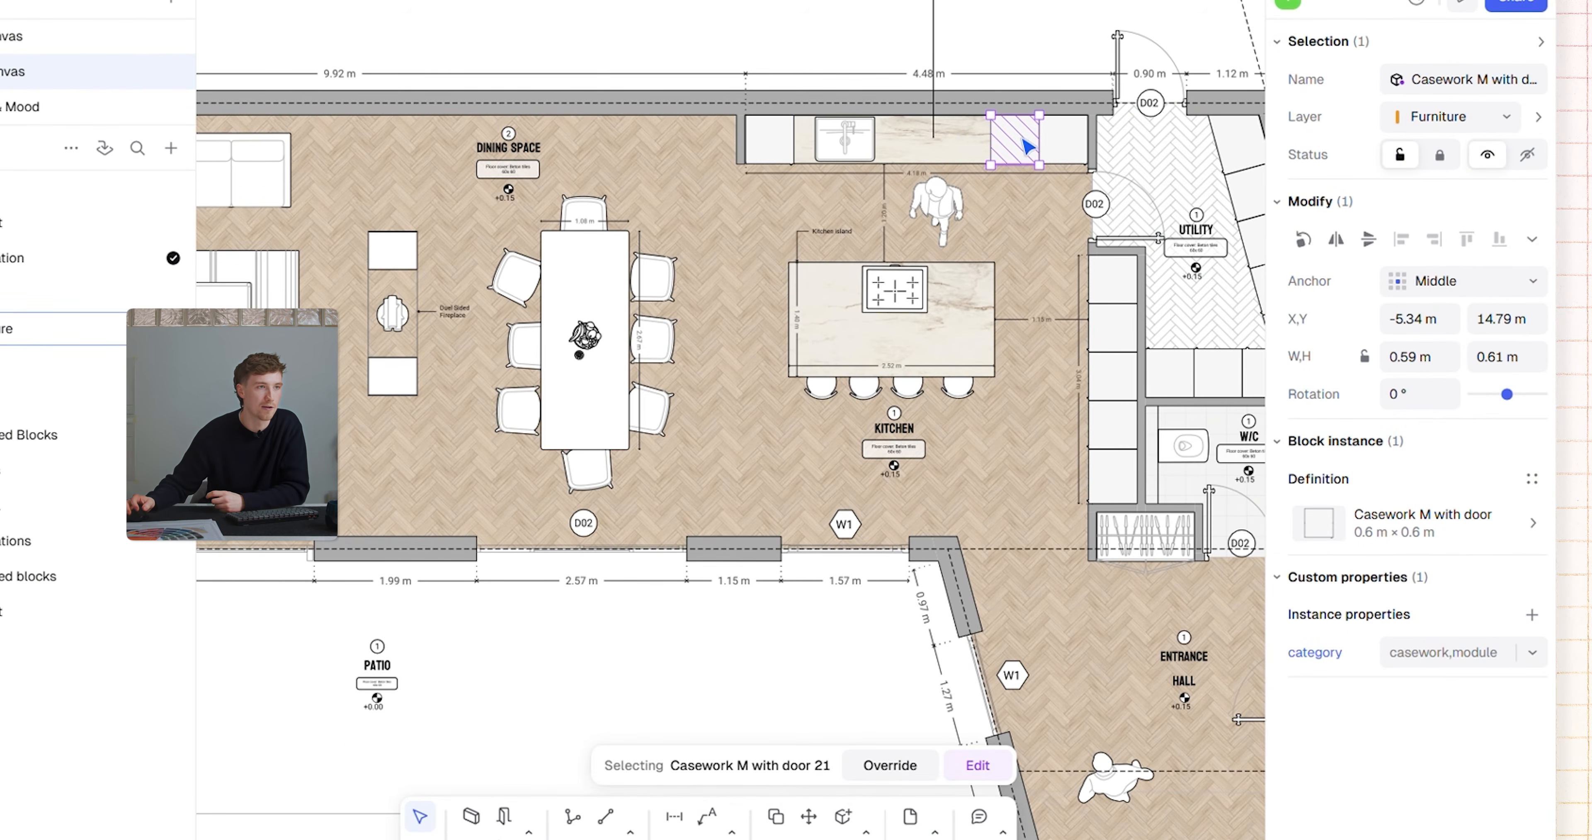
{"action": "double_click", "coordinate": [1022, 151]}
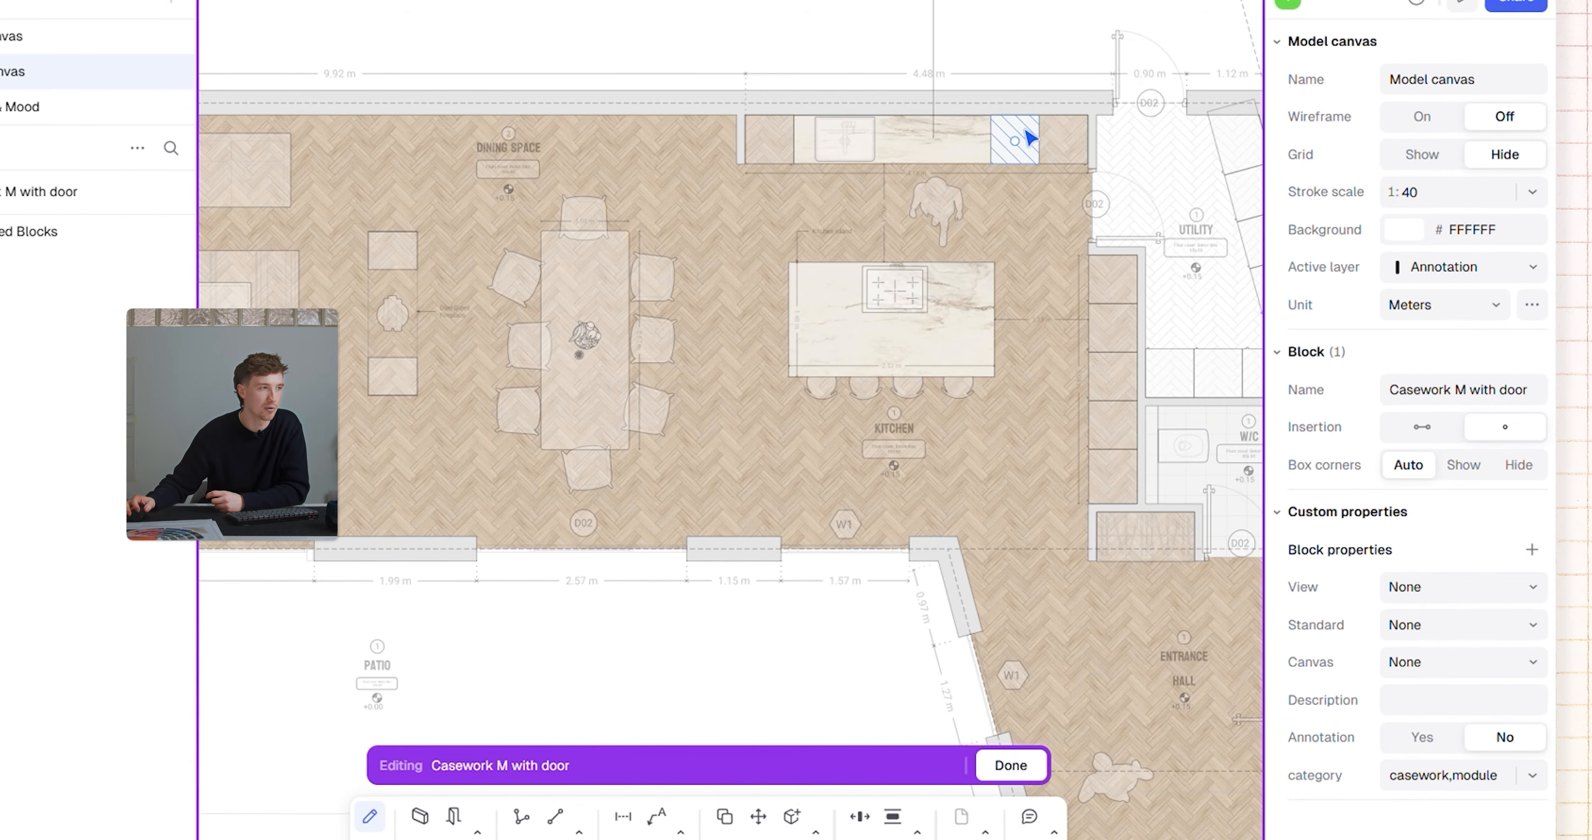
{"action": "left_click", "coordinate": [1029, 137]}
{"action": "left_click", "coordinate": [1456, 479]}
{"action": "scroll", "coordinate": [1018, 319], "scroll_direction": "down", "scroll_amount": 3}
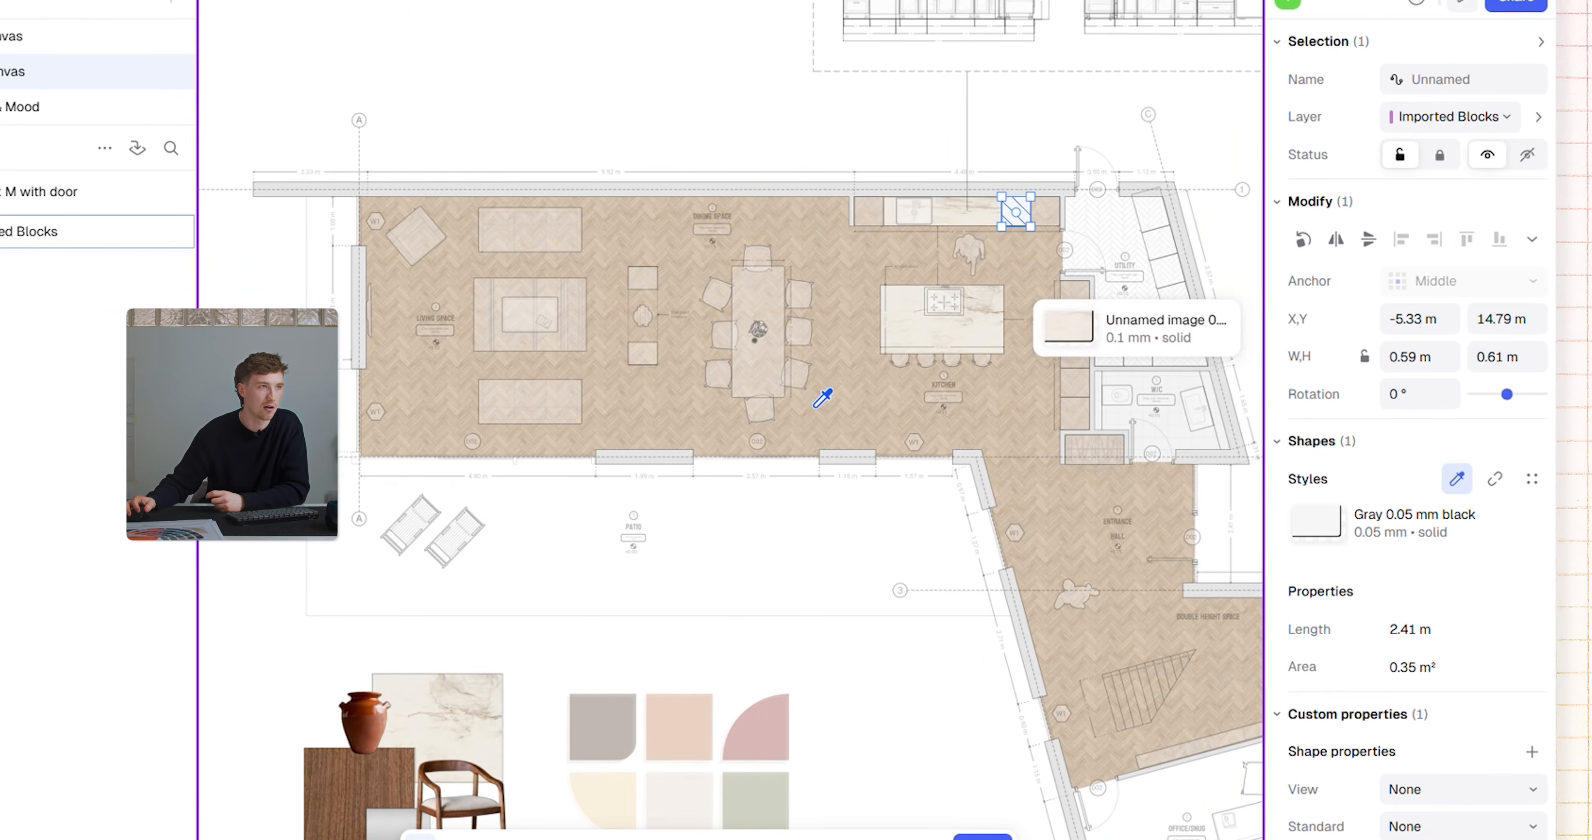
{"action": "left_click", "coordinate": [460, 694]}
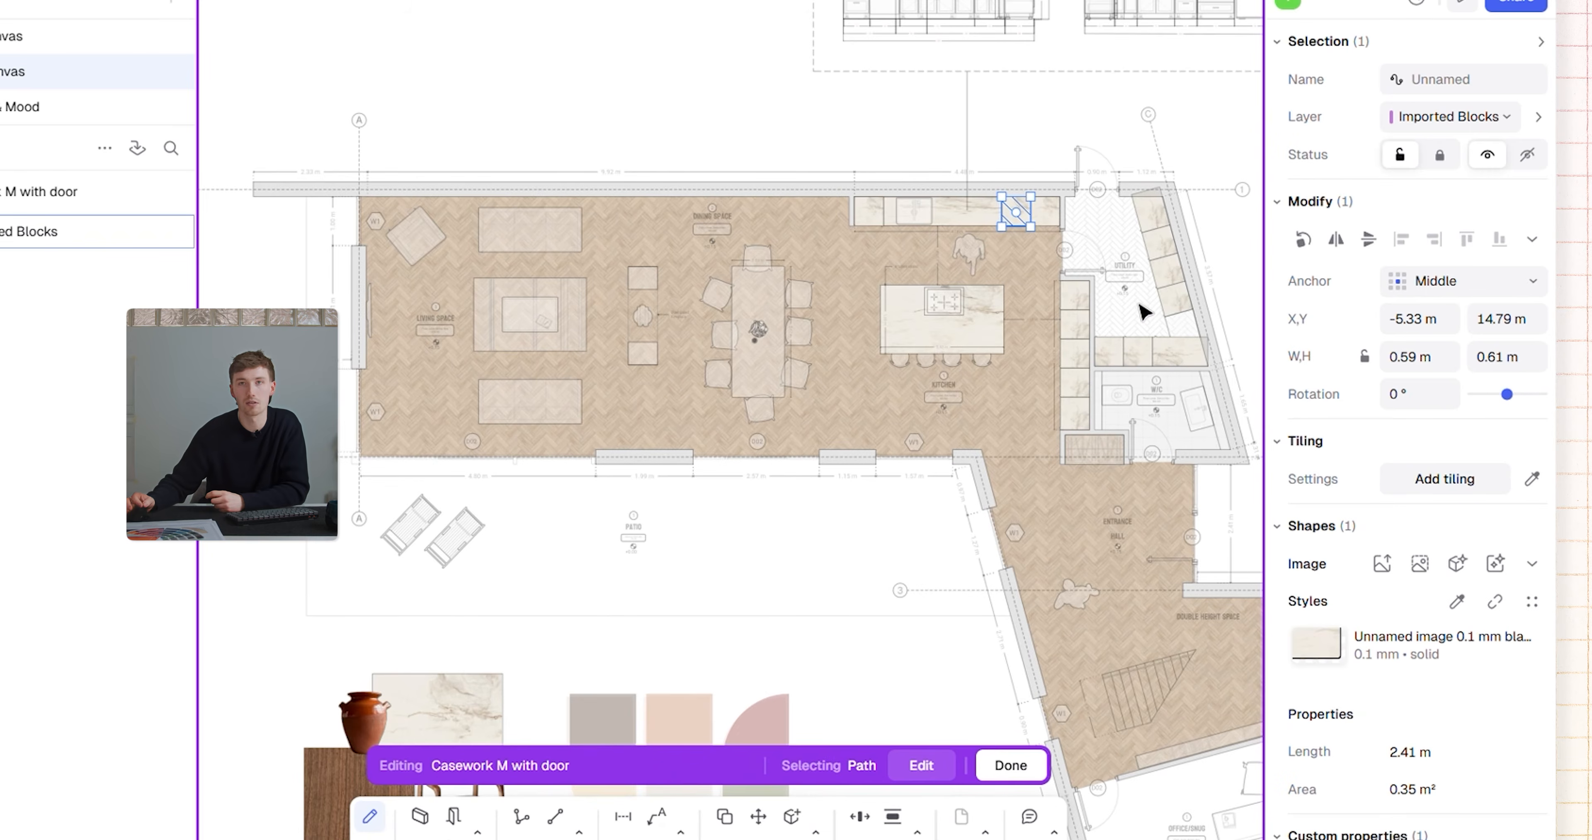
Step: Finish editing the Casework M with door block and return to the model canvas
{"action": "key", "text": "Escape"}
{"action": "key", "text": "Escape"}
{"action": "key", "text": "Escape"}
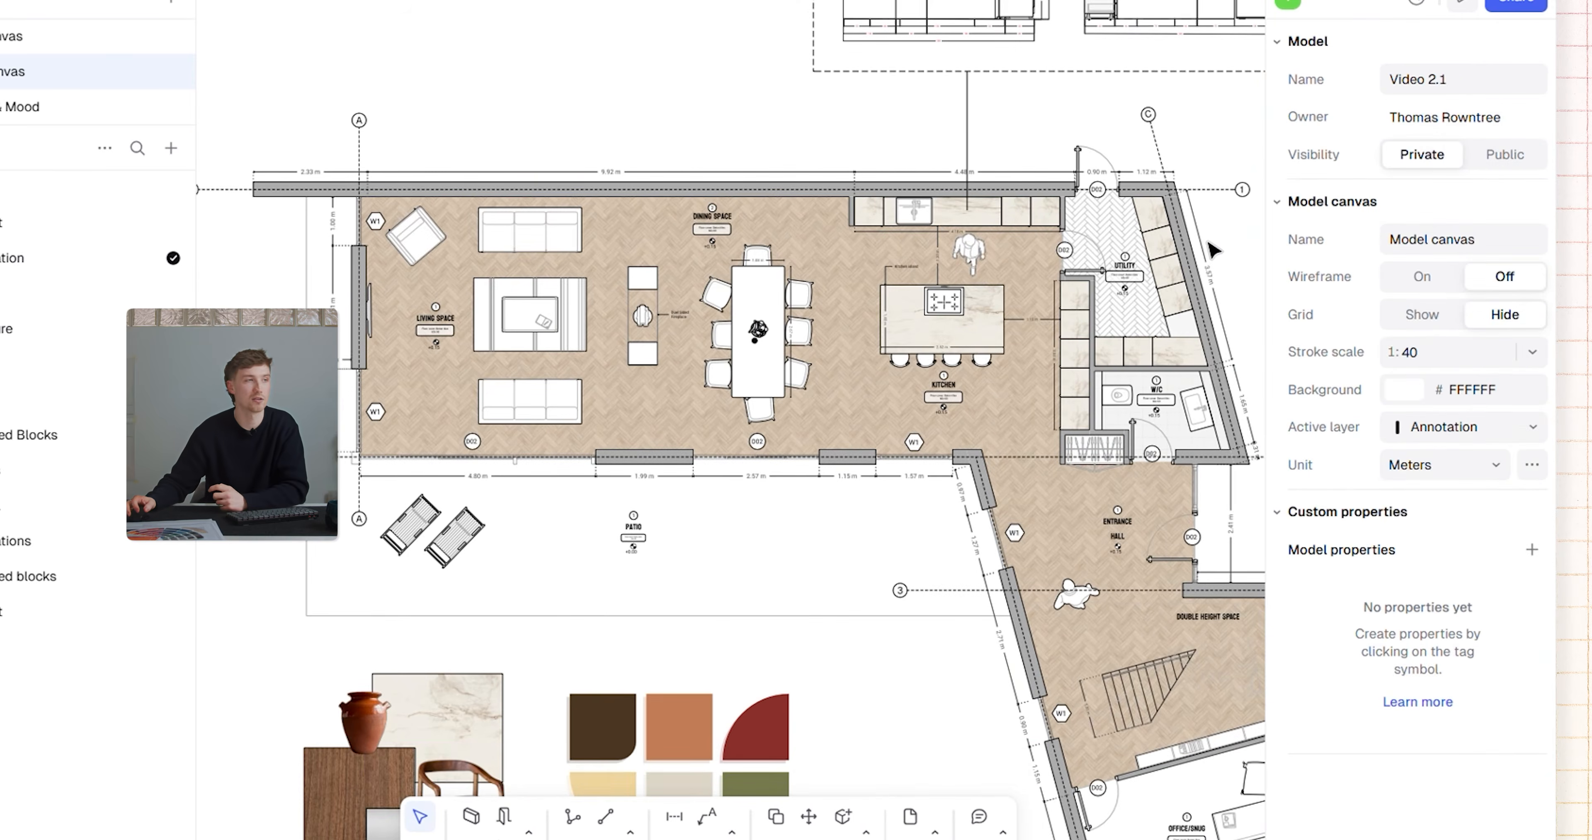
Step: Edit the Round bar stool S block at the kitchen island and give its seat path the mood board's walnut wood swatch style
{"action": "scroll", "coordinate": [1106, 217], "scroll_direction": "up", "scroll_amount": 5}
{"action": "scroll", "coordinate": [817, 241], "scroll_direction": "down", "scroll_amount": 5}
{"action": "left_click", "coordinate": [817, 242]}
{"action": "scroll", "coordinate": [822, 247], "scroll_direction": "up", "scroll_amount": 5}
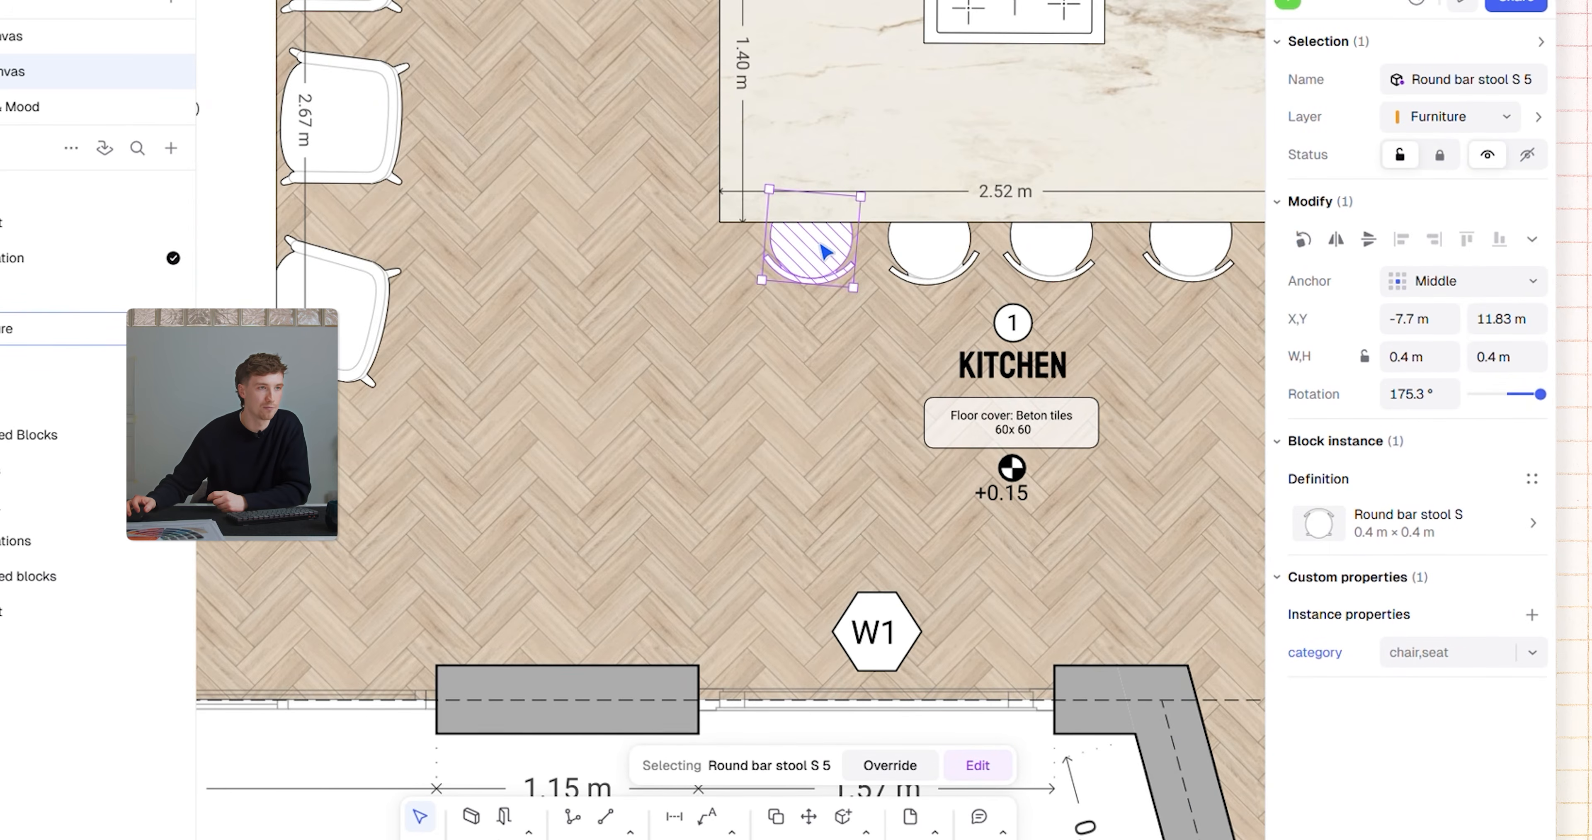
{"action": "double_click", "coordinate": [820, 253]}
{"action": "left_click", "coordinate": [825, 258]}
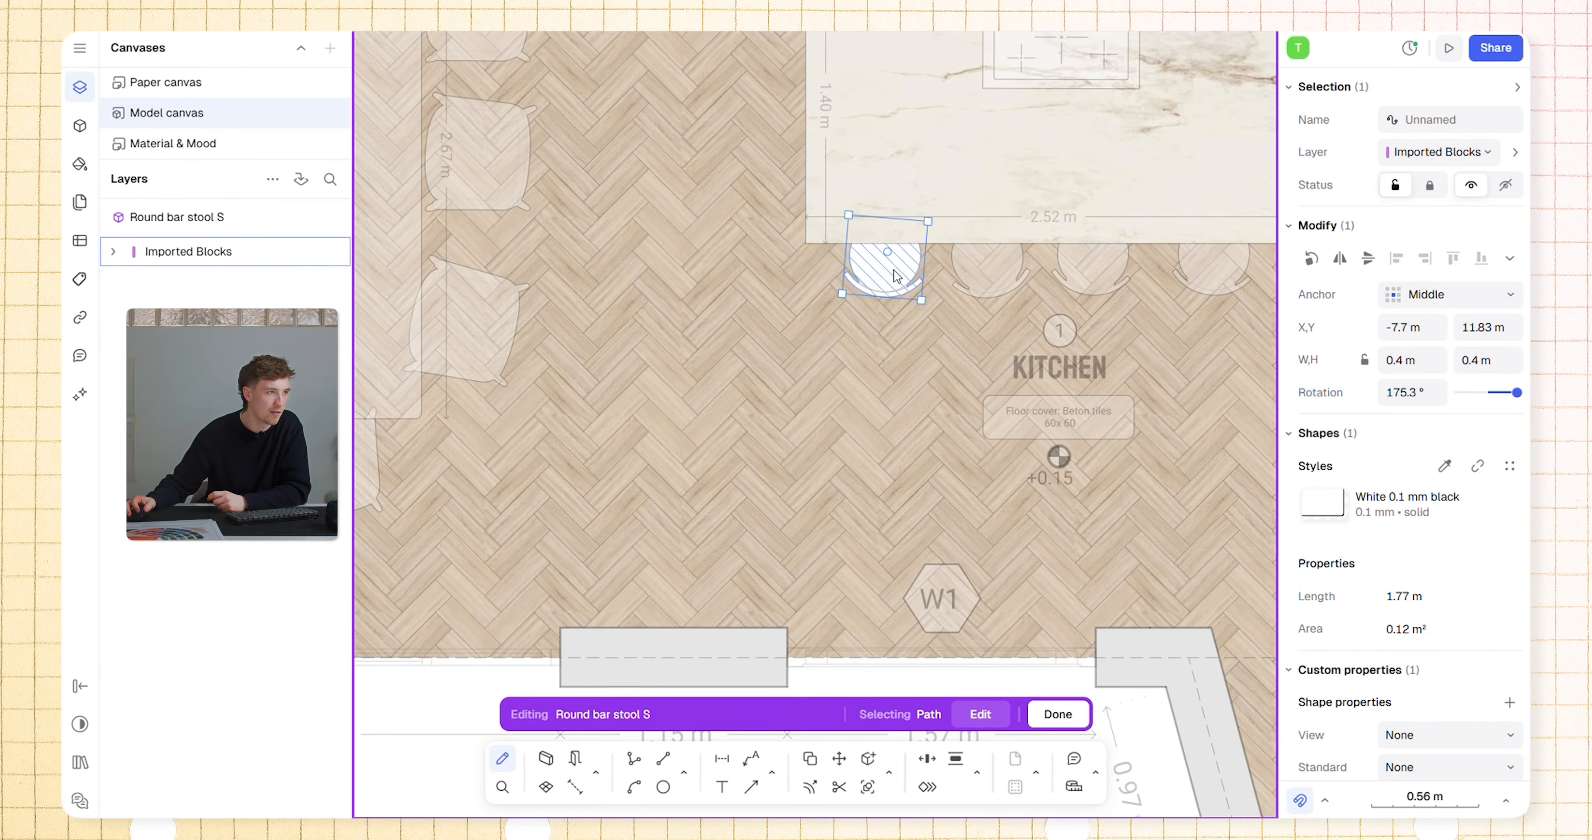
{"action": "left_click", "coordinate": [1443, 466]}
{"action": "scroll", "coordinate": [1022, 316], "scroll_direction": "down", "scroll_amount": 8}
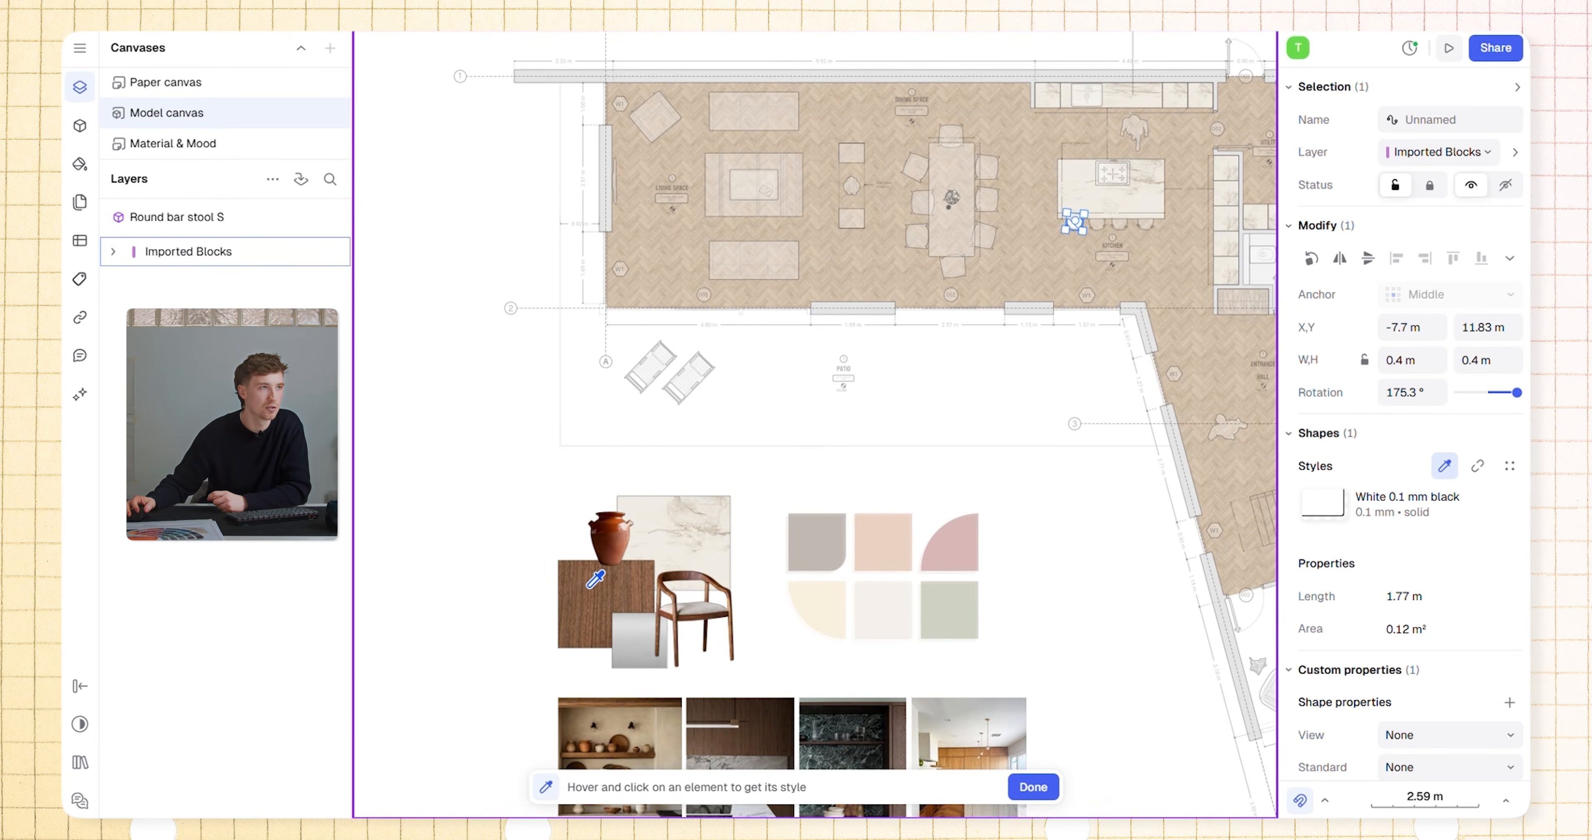
{"action": "left_click", "coordinate": [588, 586]}
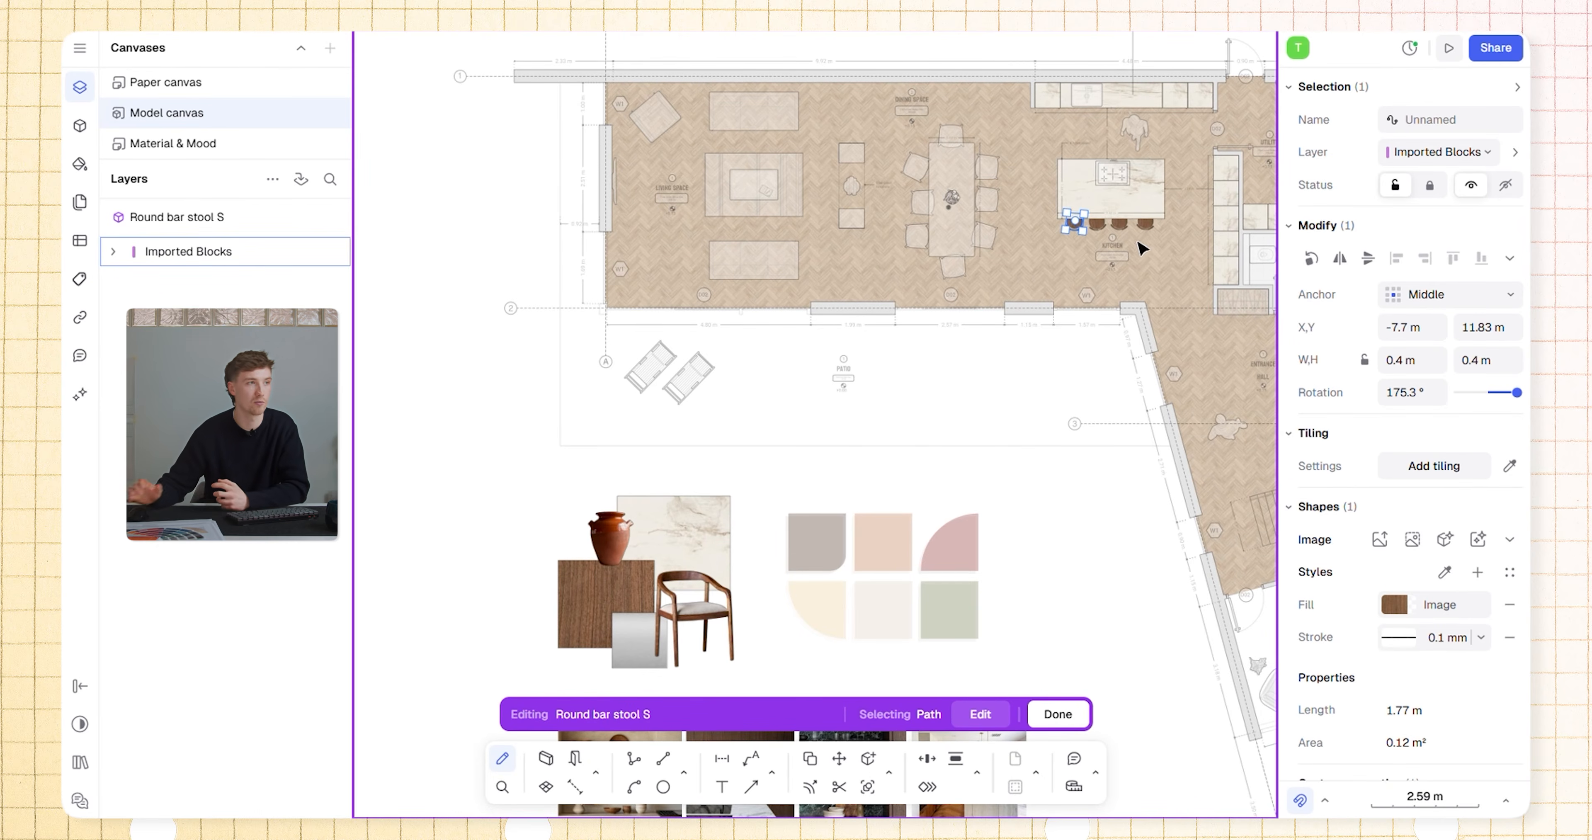
{"action": "key", "text": "Escape"}
{"action": "key", "text": "Escape"}
Step: Open the Square sink M block for editing and copy the brushed metal swatch's style onto its outline path
{"action": "left_click", "coordinate": [919, 334]}
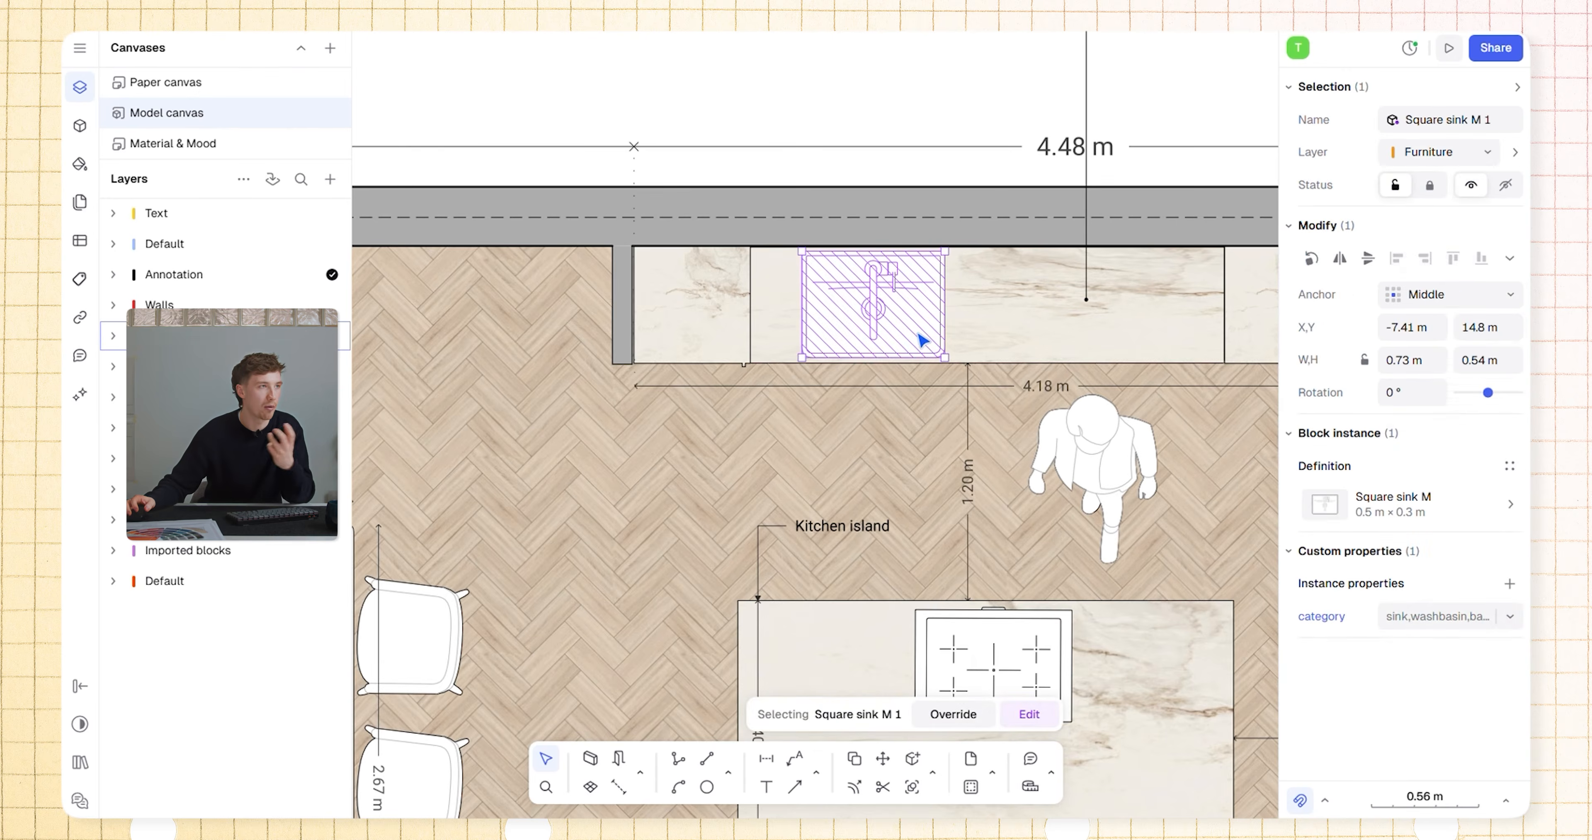
{"action": "double_click", "coordinate": [917, 331]}
{"action": "left_click", "coordinate": [931, 329]}
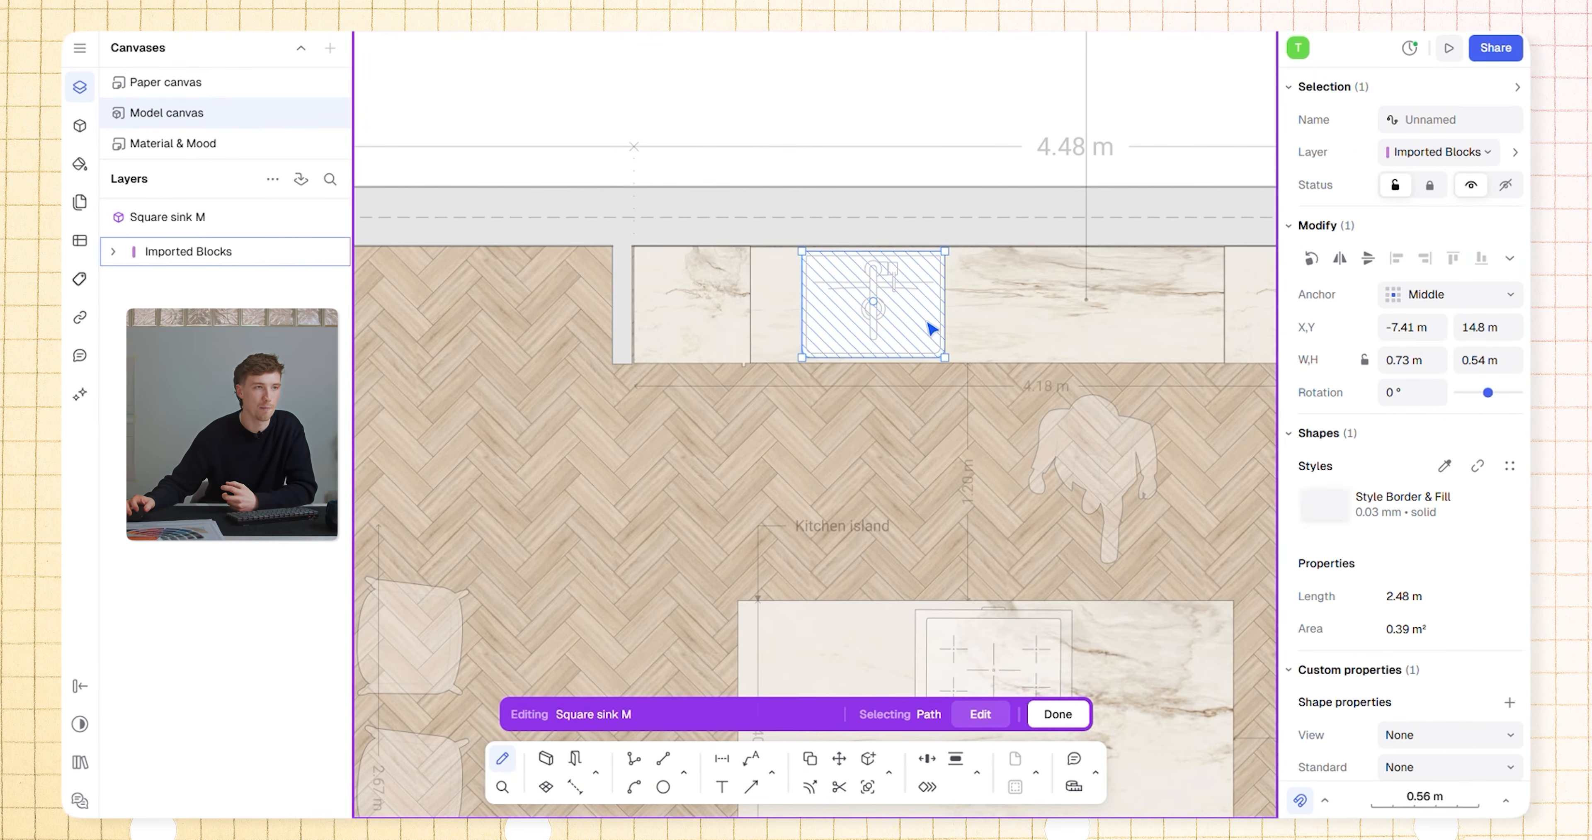
{"action": "left_click", "coordinate": [1444, 466]}
{"action": "scroll", "coordinate": [1041, 319], "scroll_direction": "down", "scroll_amount": 5}
{"action": "scroll", "coordinate": [711, 555], "scroll_direction": "up", "scroll_amount": 8}
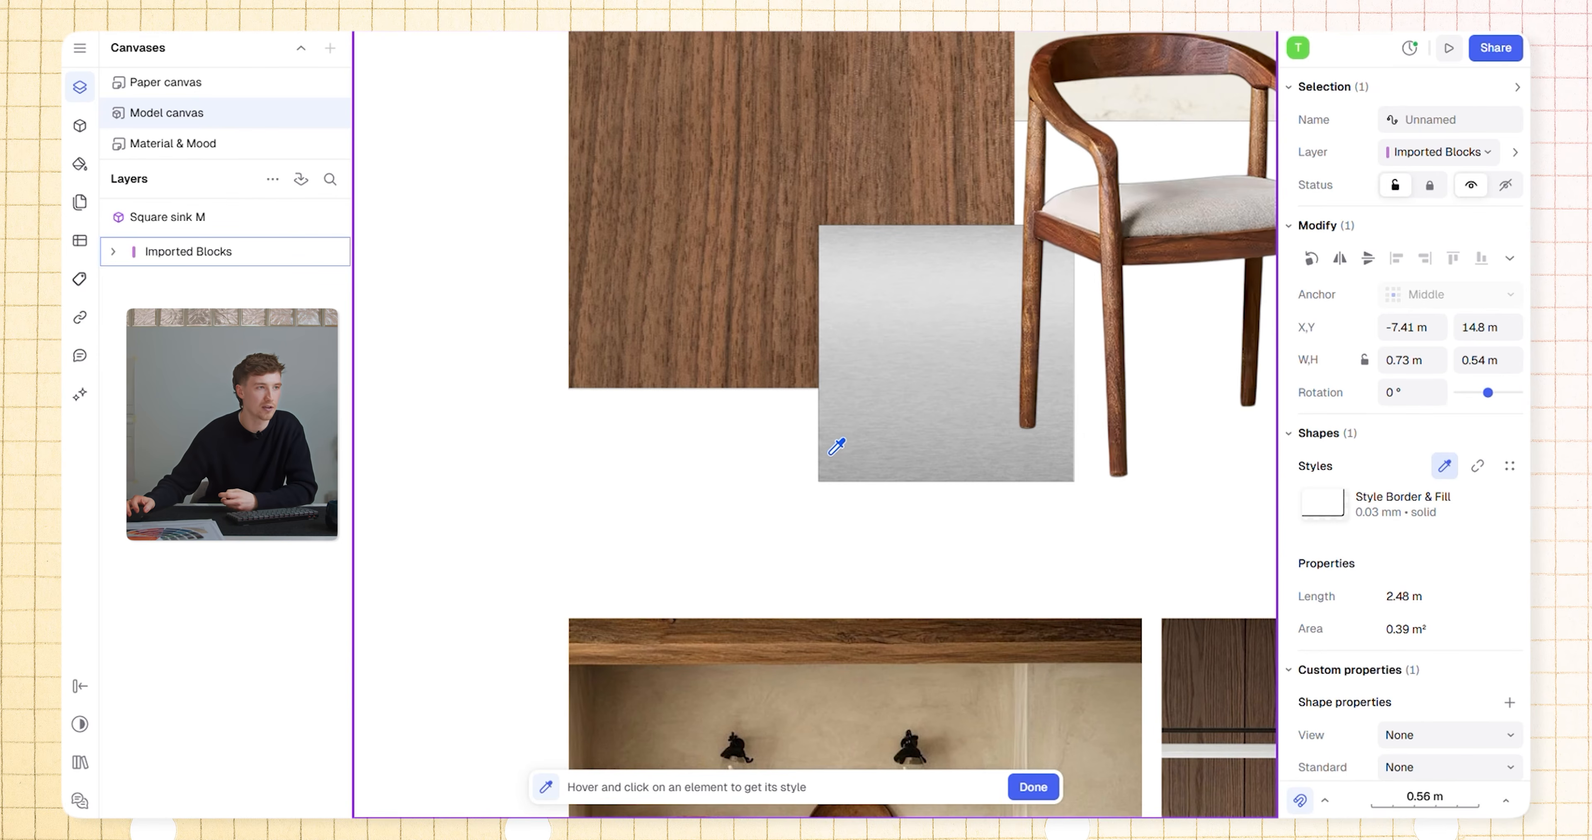
{"action": "left_click", "coordinate": [854, 438]}
{"action": "scroll", "coordinate": [810, 490], "scroll_direction": "down", "scroll_amount": 5}
{"action": "scroll", "coordinate": [1013, 195], "scroll_direction": "up", "scroll_amount": 8}
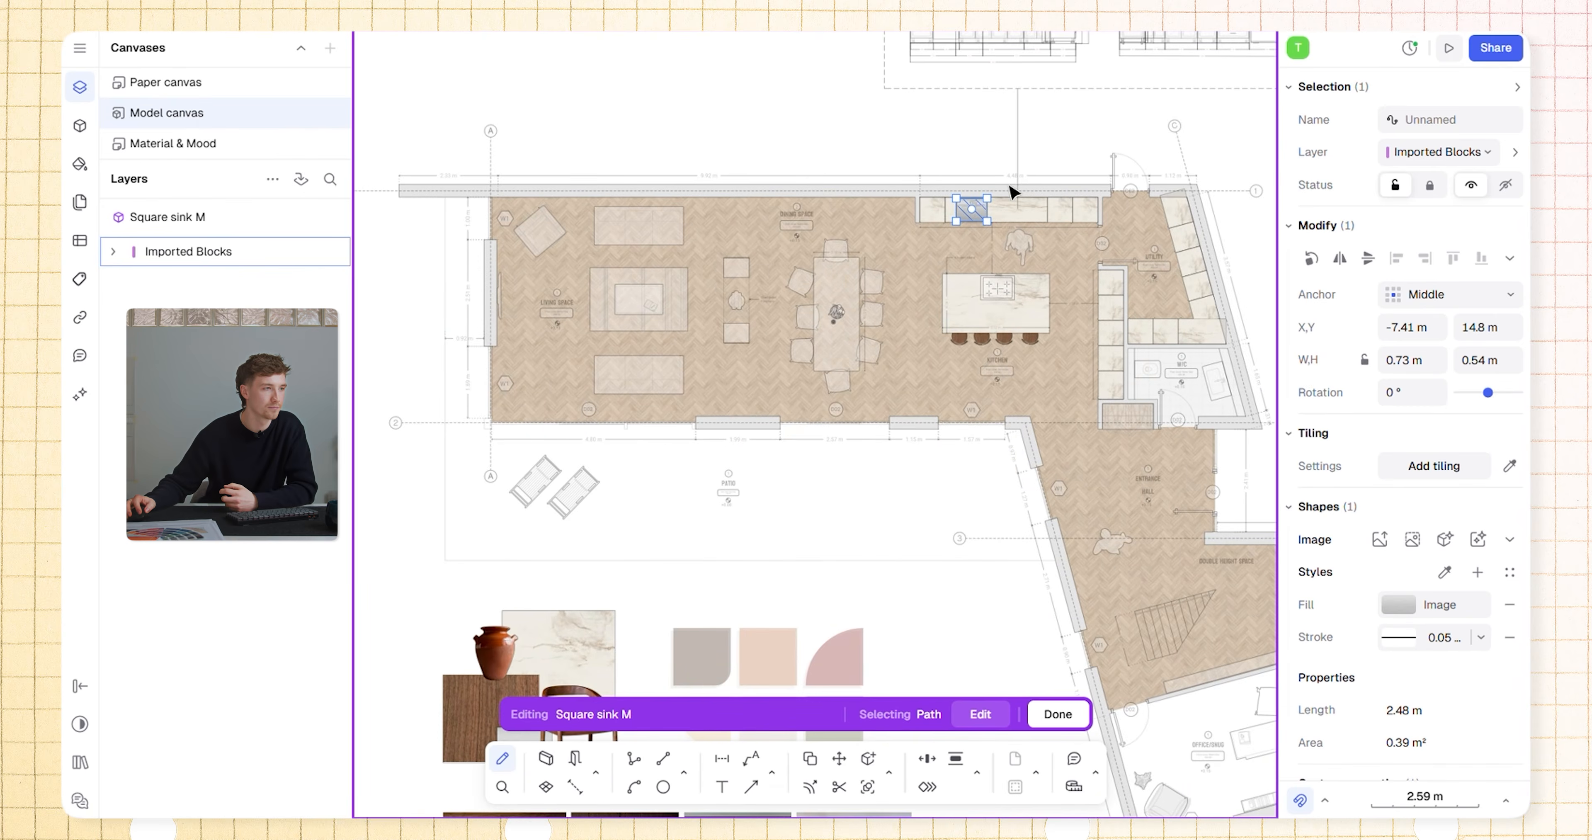
Step: Change the stroke colour of the sink detail lines' 0.03 mm gray style to black (000000) and finish editing the sink block
{"action": "scroll", "coordinate": [918, 254], "scroll_direction": "up", "scroll_amount": 4}
{"action": "key", "text": "Escape"}
{"action": "left_click", "coordinate": [938, 235]}
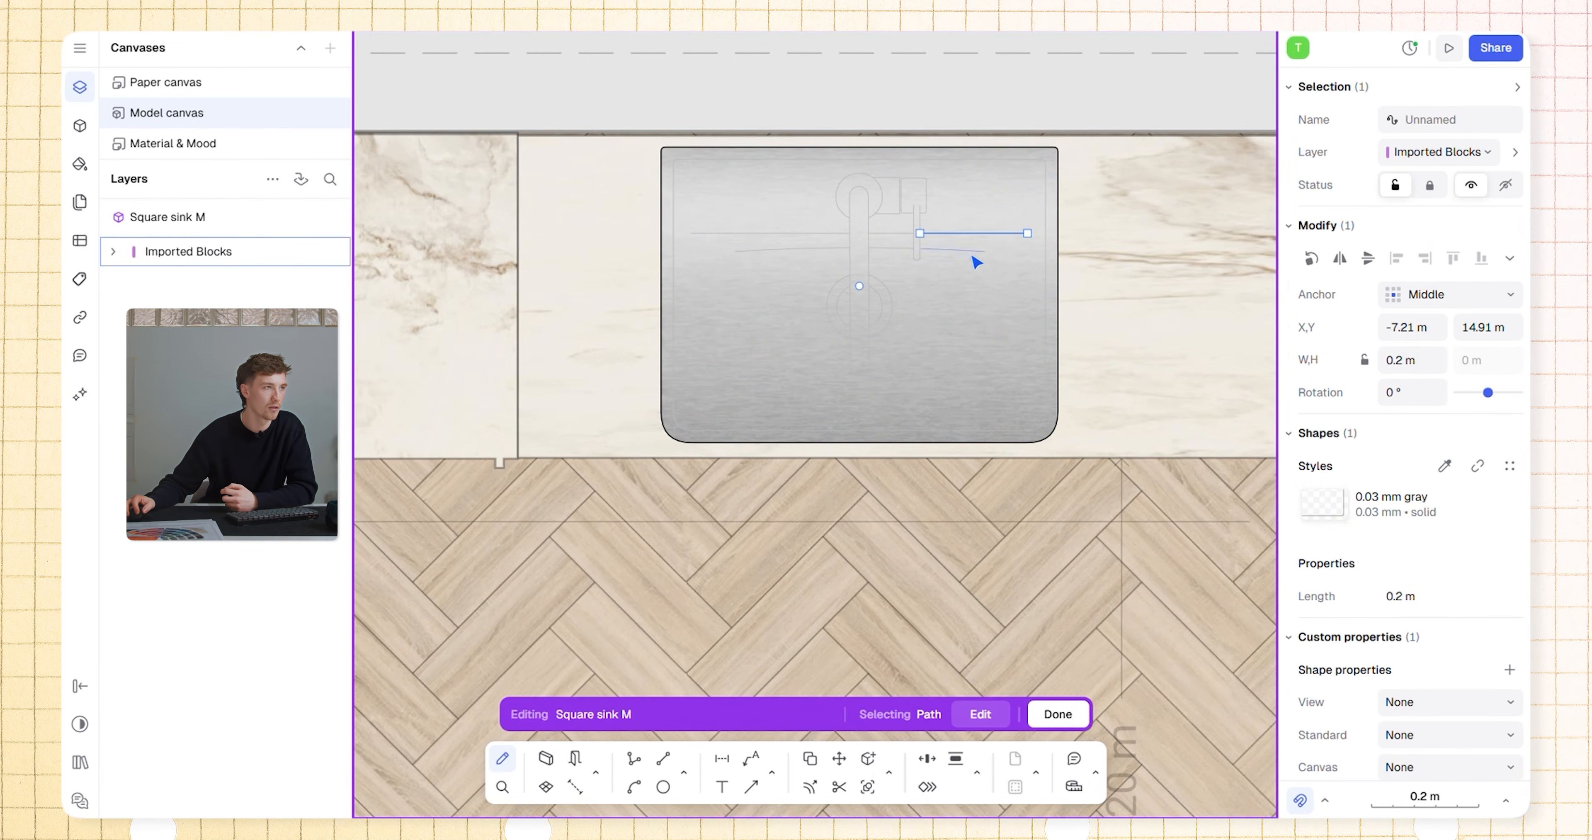
{"action": "left_click", "coordinate": [1510, 504]}
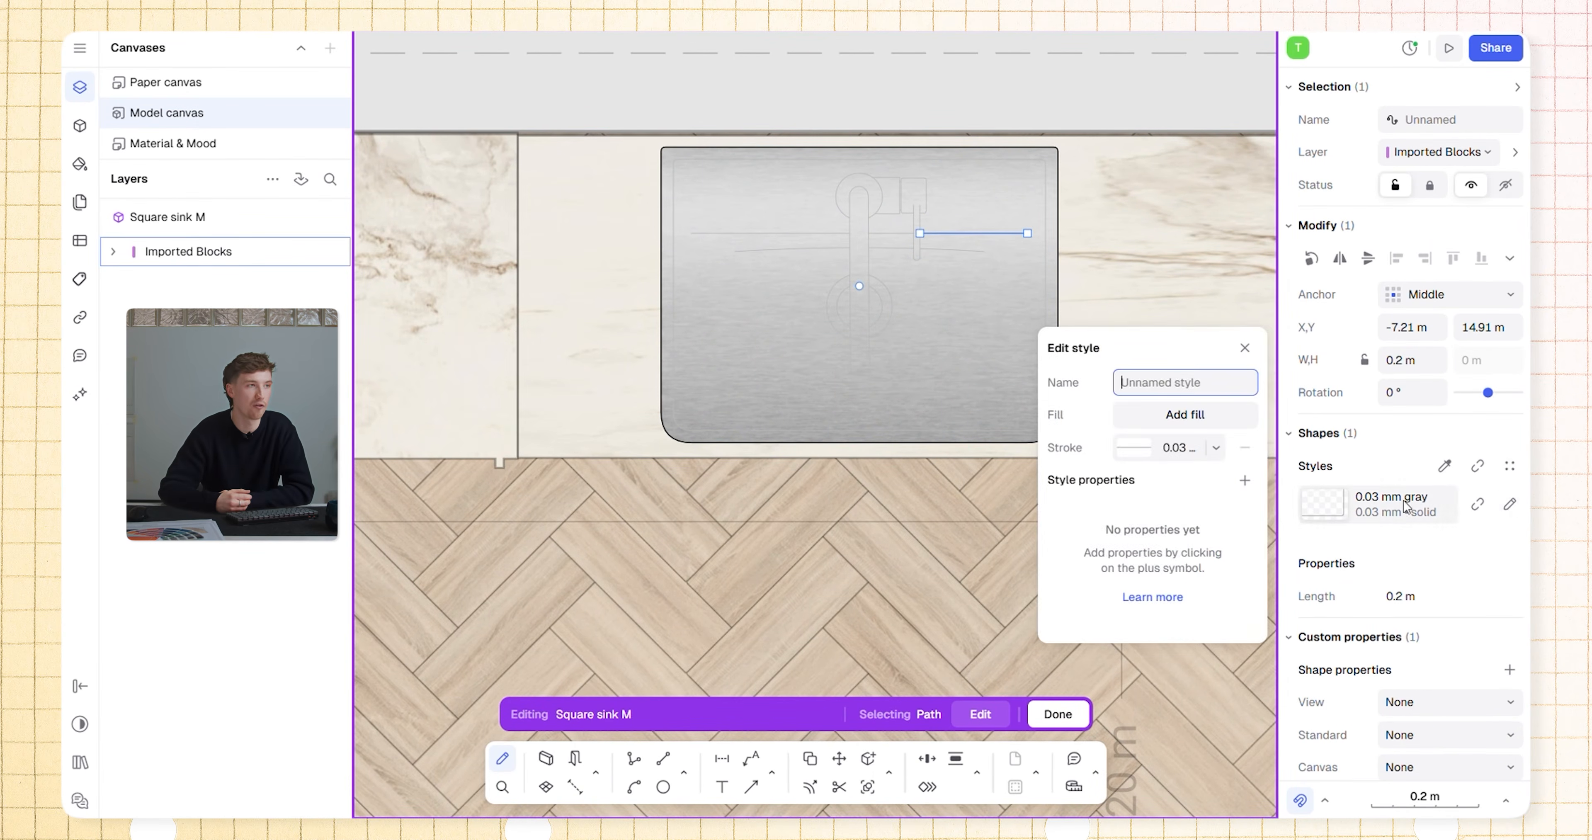
{"action": "left_click", "coordinate": [1137, 447]}
{"action": "left_click", "coordinate": [1121, 533]}
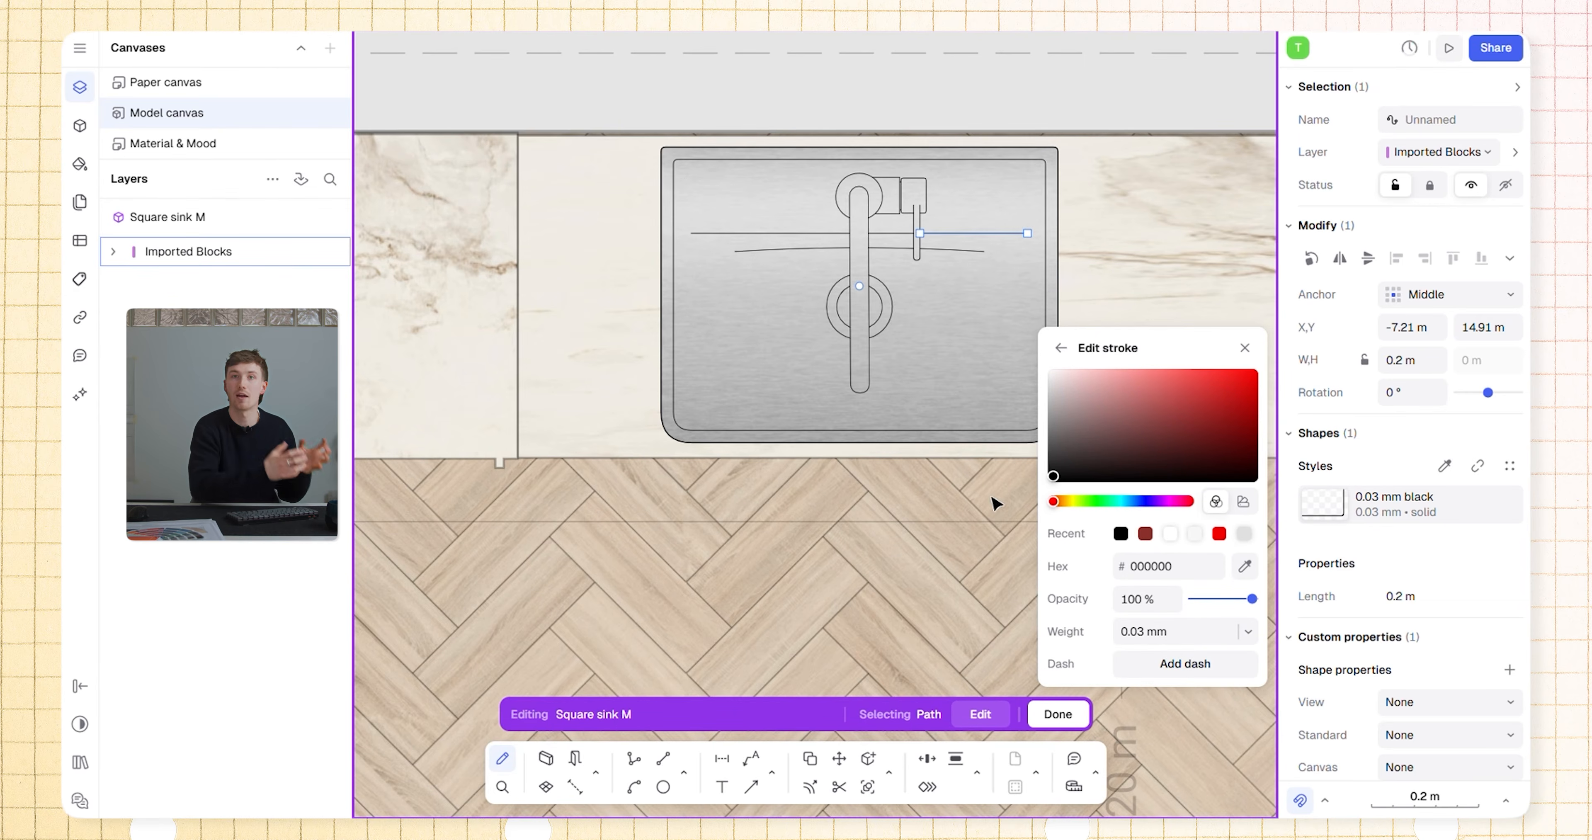
{"action": "key", "text": "Escape"}
{"action": "key", "text": "Escape"}
Step: Open the Induction cooktop block on the kitchen island for editing and select its inner rectangle
{"action": "scroll", "coordinate": [857, 337], "scroll_direction": "down", "scroll_amount": 5}
{"action": "left_click", "coordinate": [959, 613]}
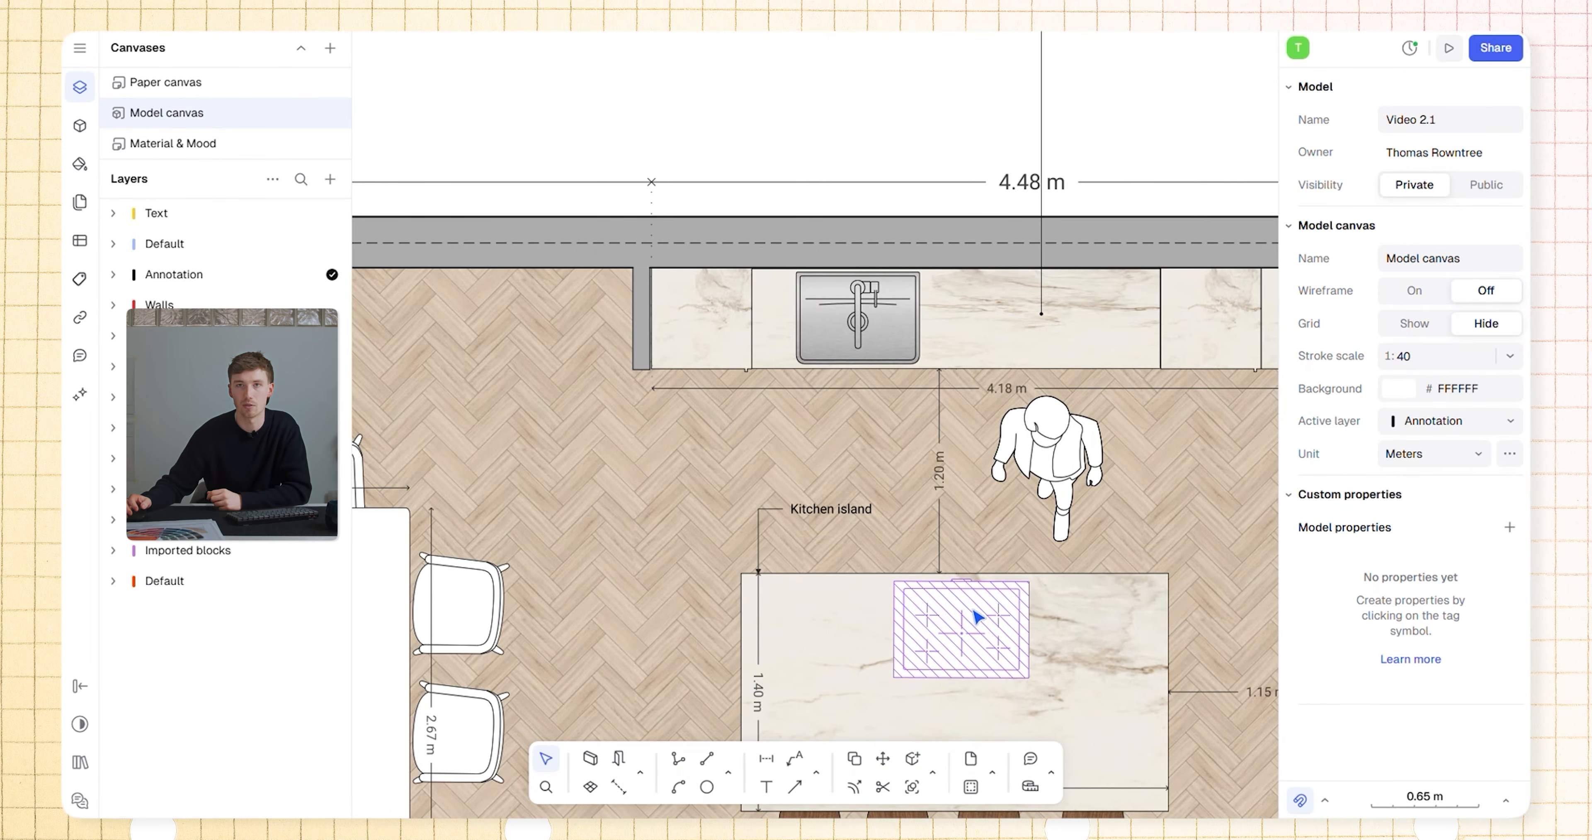
{"action": "scroll", "coordinate": [948, 461], "scroll_direction": "up", "scroll_amount": 5}
{"action": "double_click", "coordinate": [955, 467]}
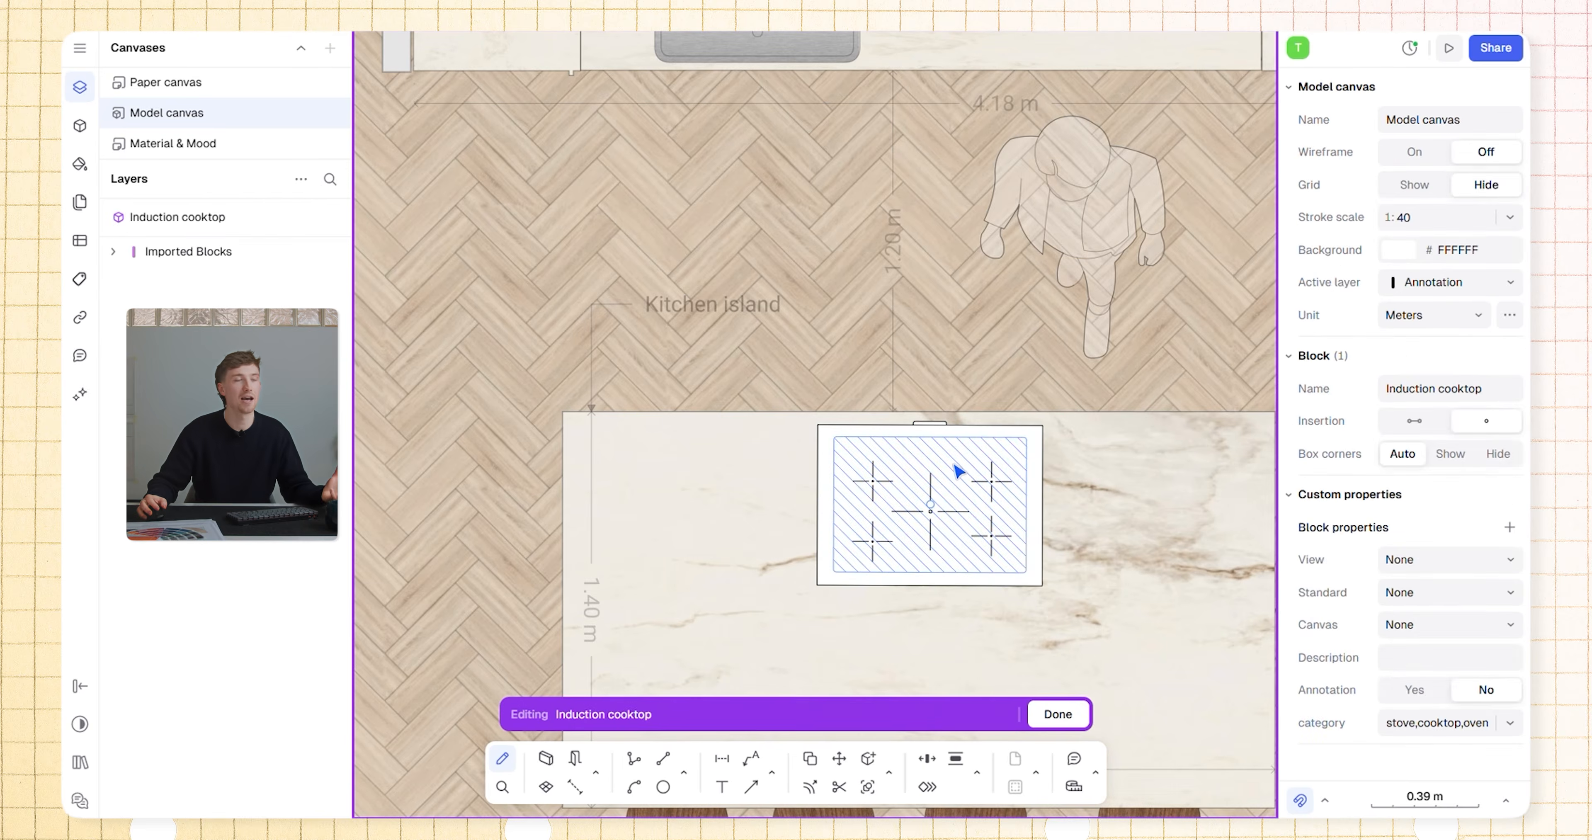
{"action": "left_click", "coordinate": [951, 488]}
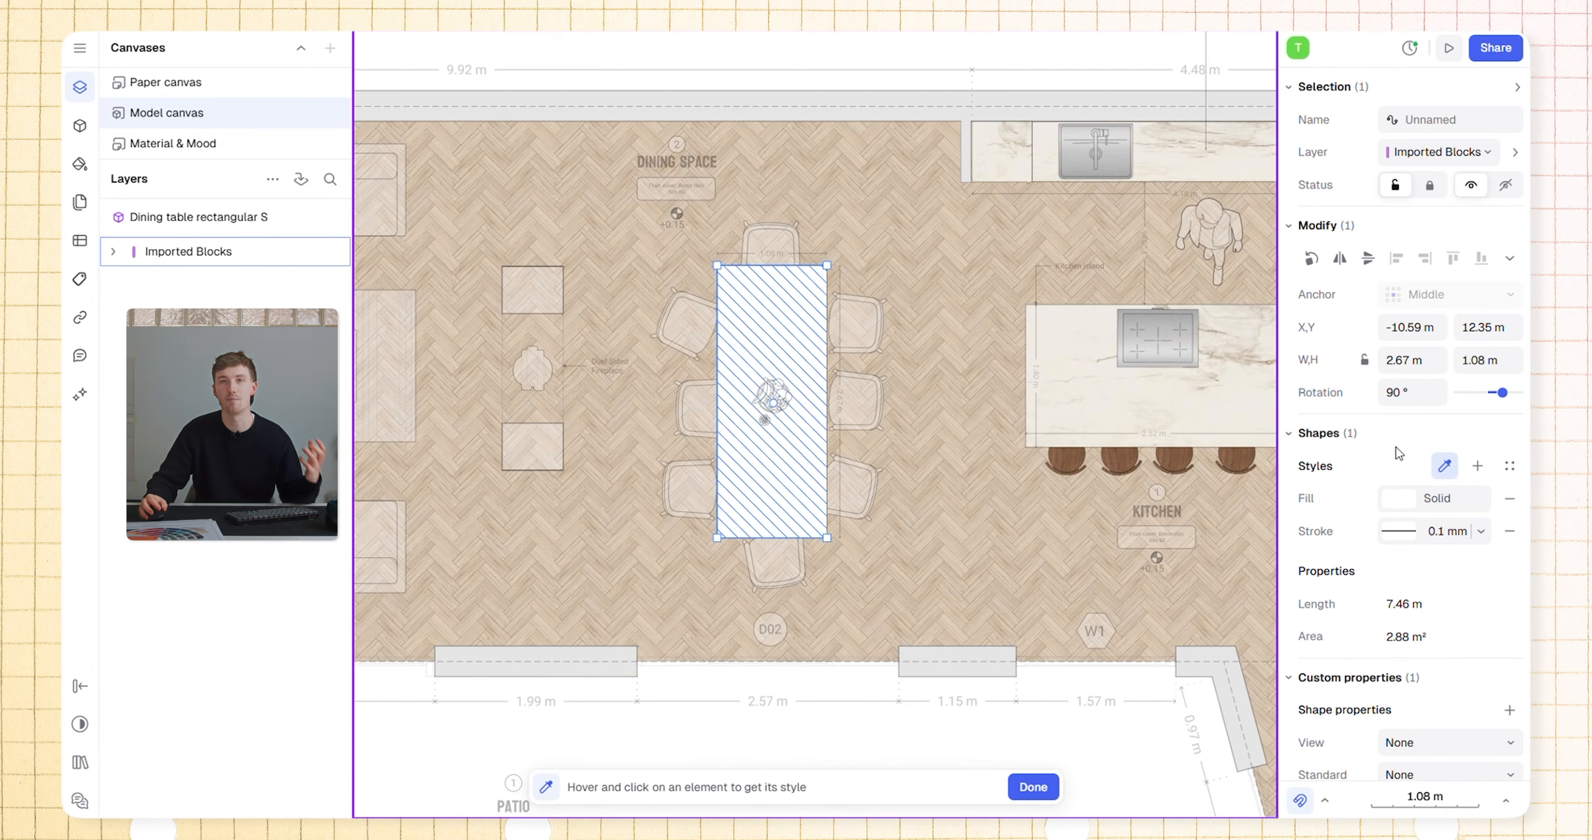
Step: Copy the kitchen island's cream marble style onto the tabletop path of the Dining table rectangular S block
{"action": "scroll", "coordinate": [976, 378], "scroll_direction": "down", "scroll_amount": 5}
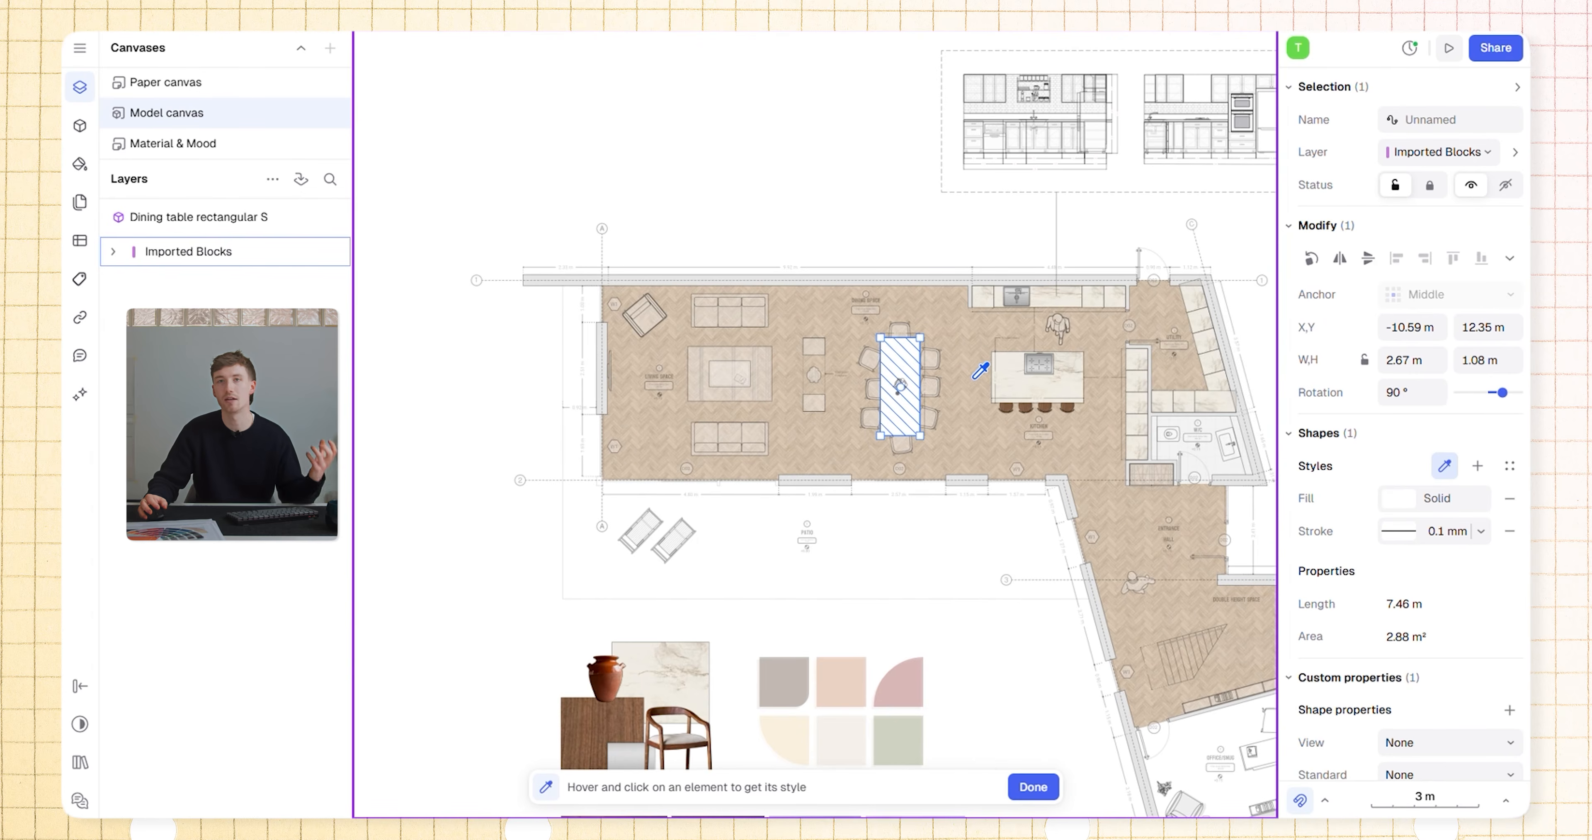
{"action": "left_click", "coordinate": [1007, 388]}
{"action": "scroll", "coordinate": [905, 376], "scroll_direction": "up", "scroll_amount": 5}
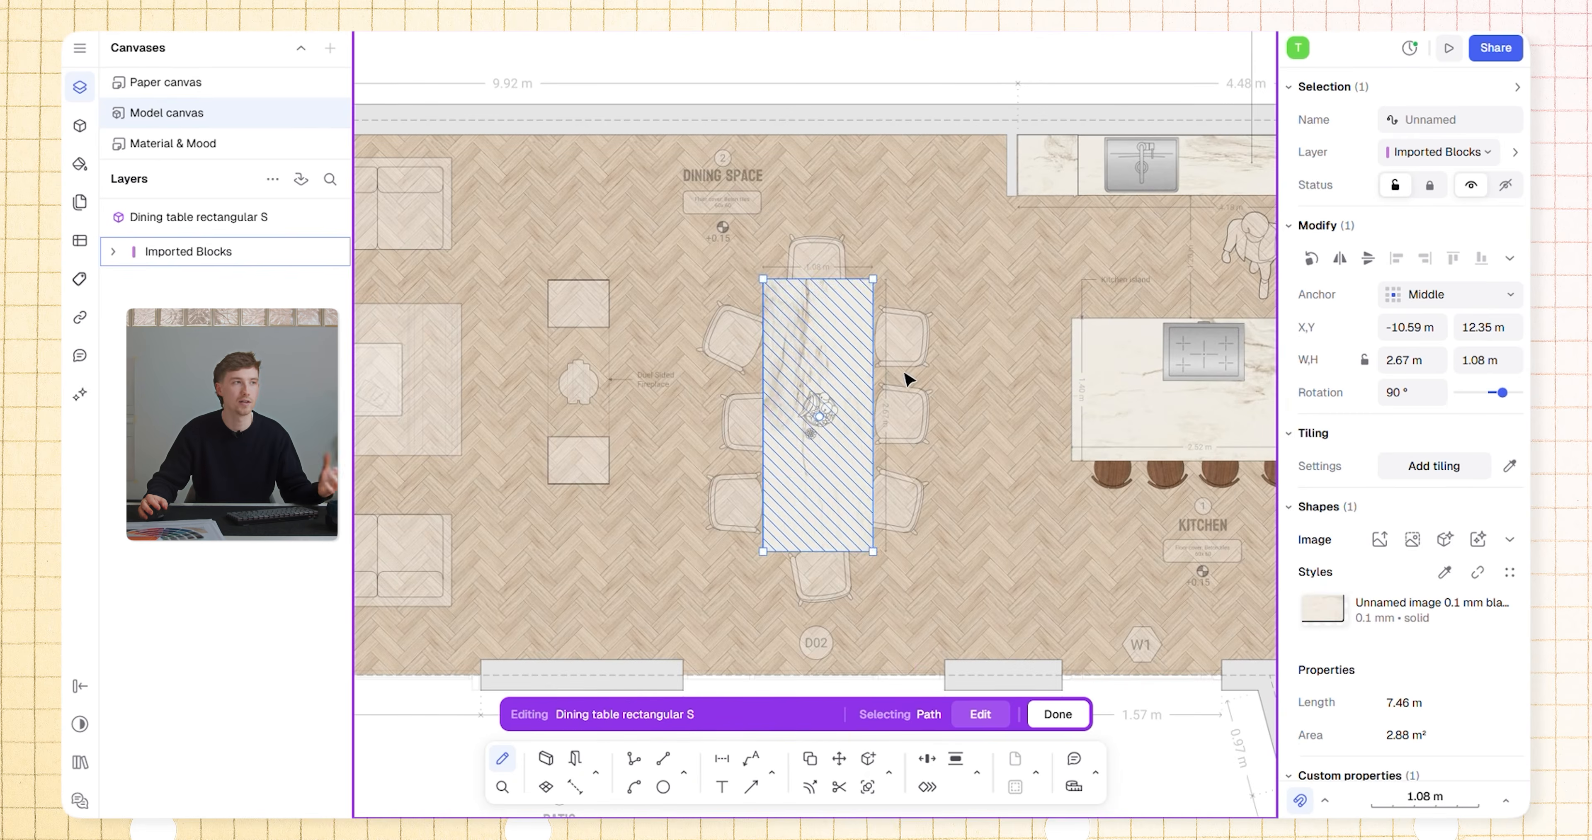
{"action": "key", "text": "Escape"}
{"action": "left_click", "coordinate": [901, 341]}
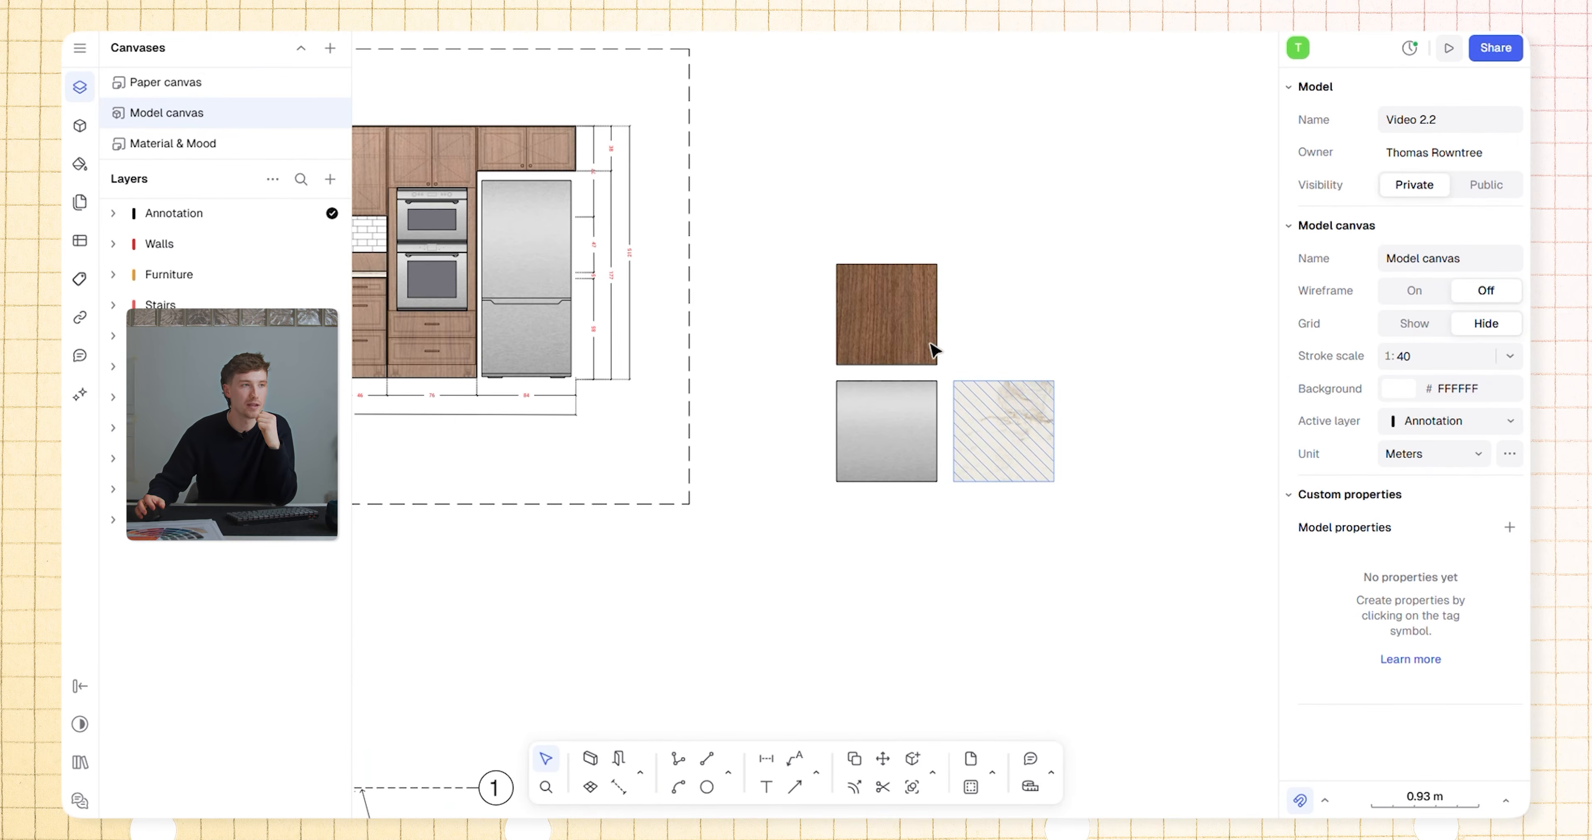
Step: Save the wood swatch's appearance as the Timber Finish style and save the brushed metal swatch's appearance as a style too
{"action": "left_click", "coordinate": [899, 323]}
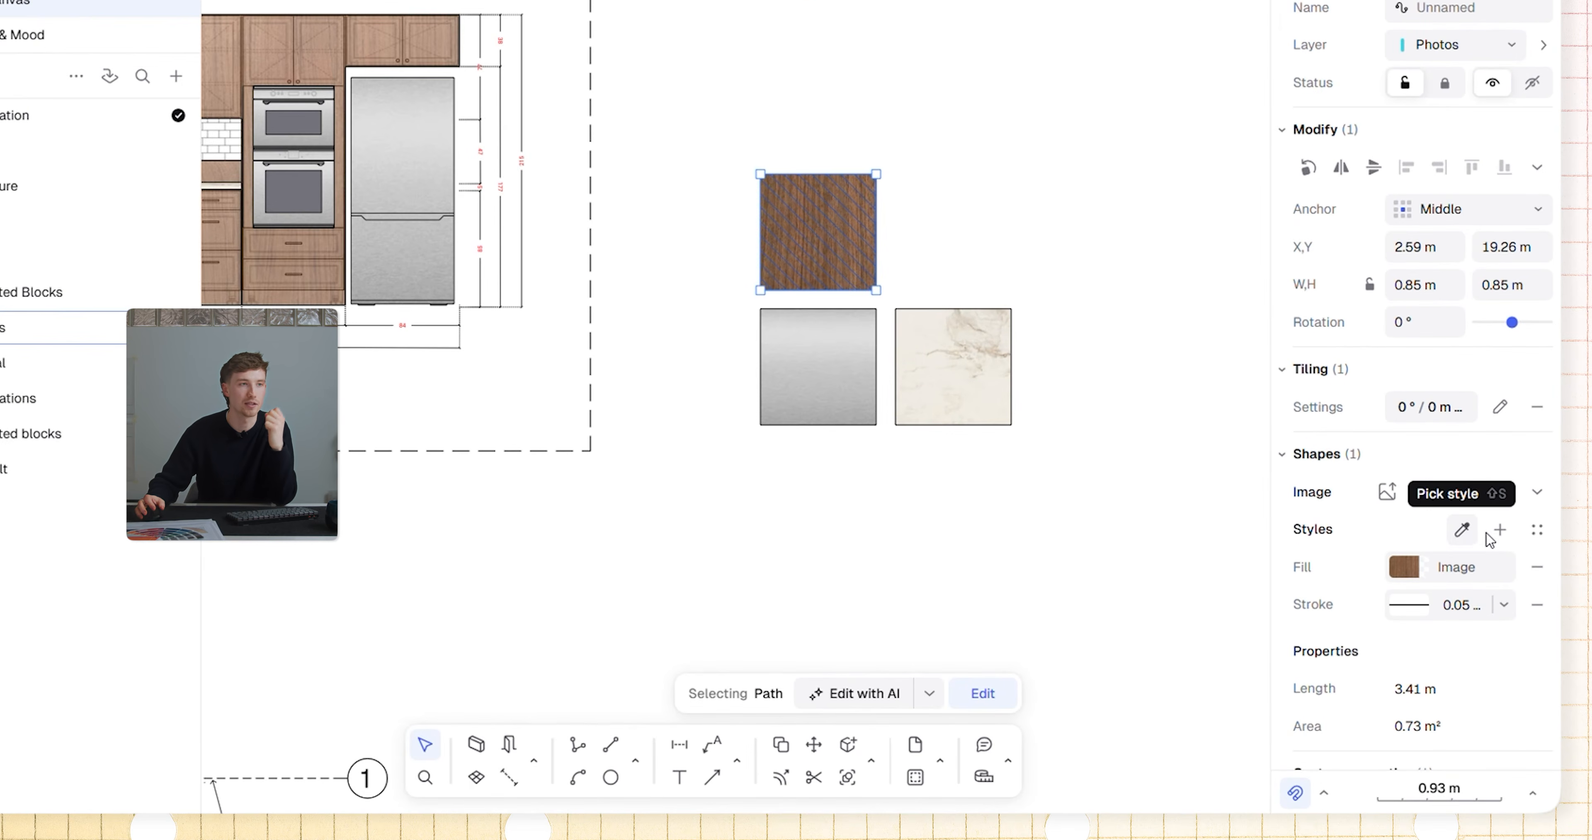
{"action": "left_click", "coordinate": [1500, 530]}
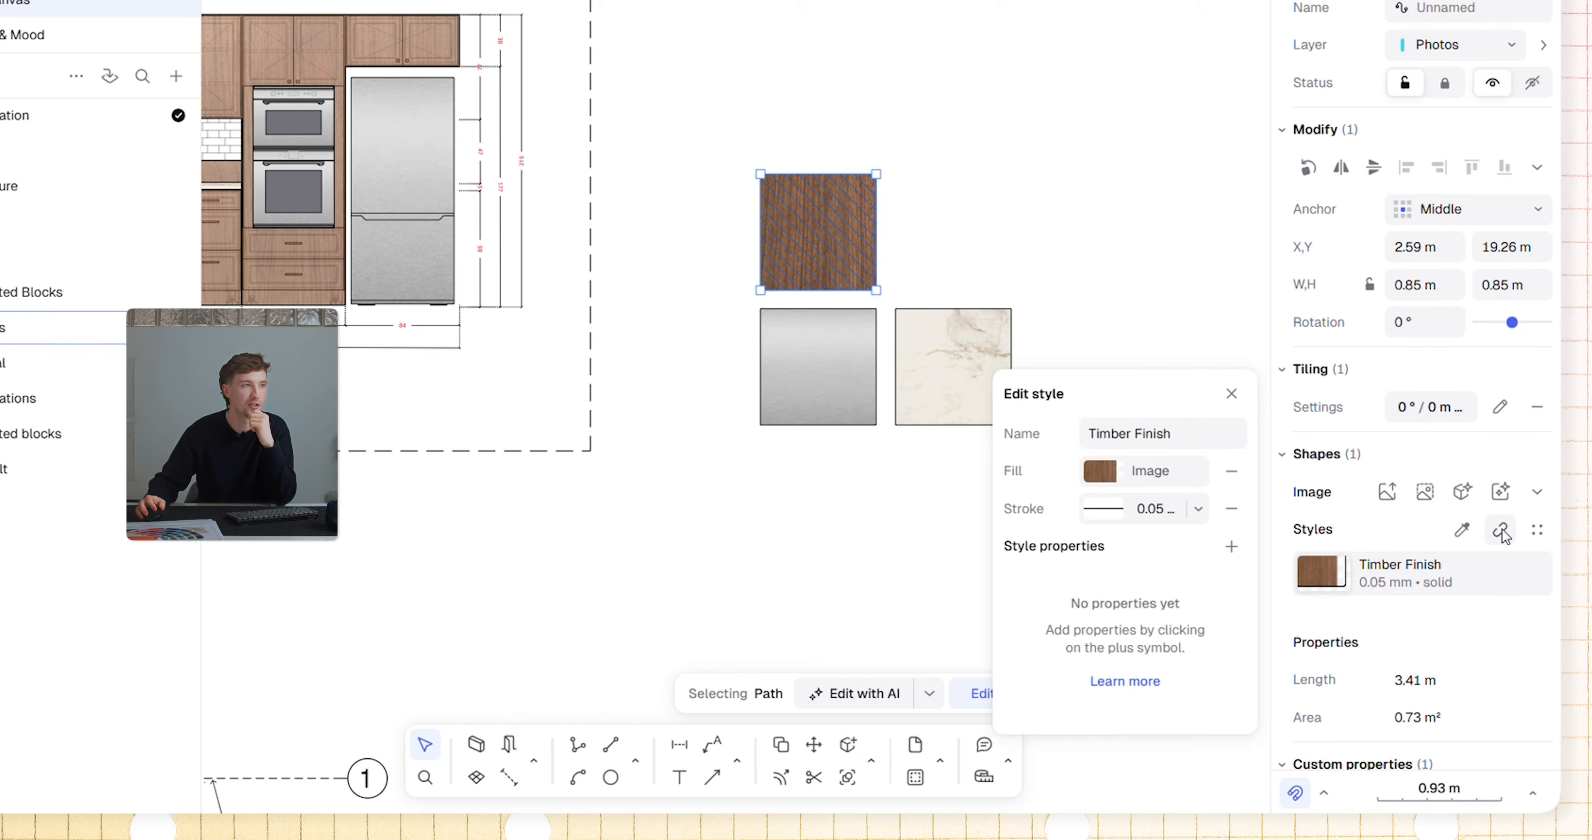
{"action": "left_click", "coordinate": [842, 355]}
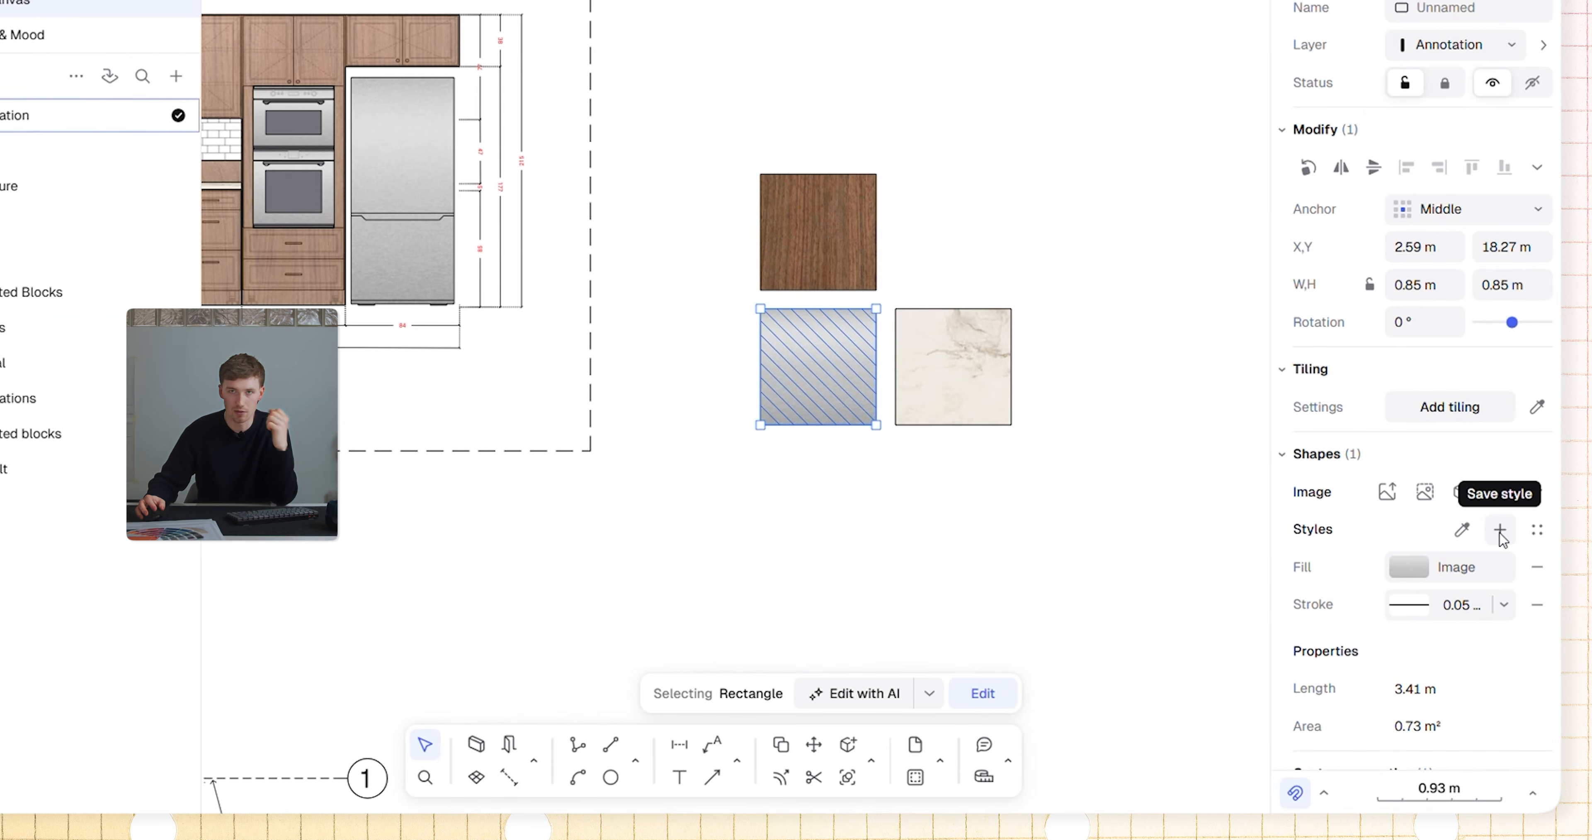
{"action": "left_click", "coordinate": [1500, 530]}
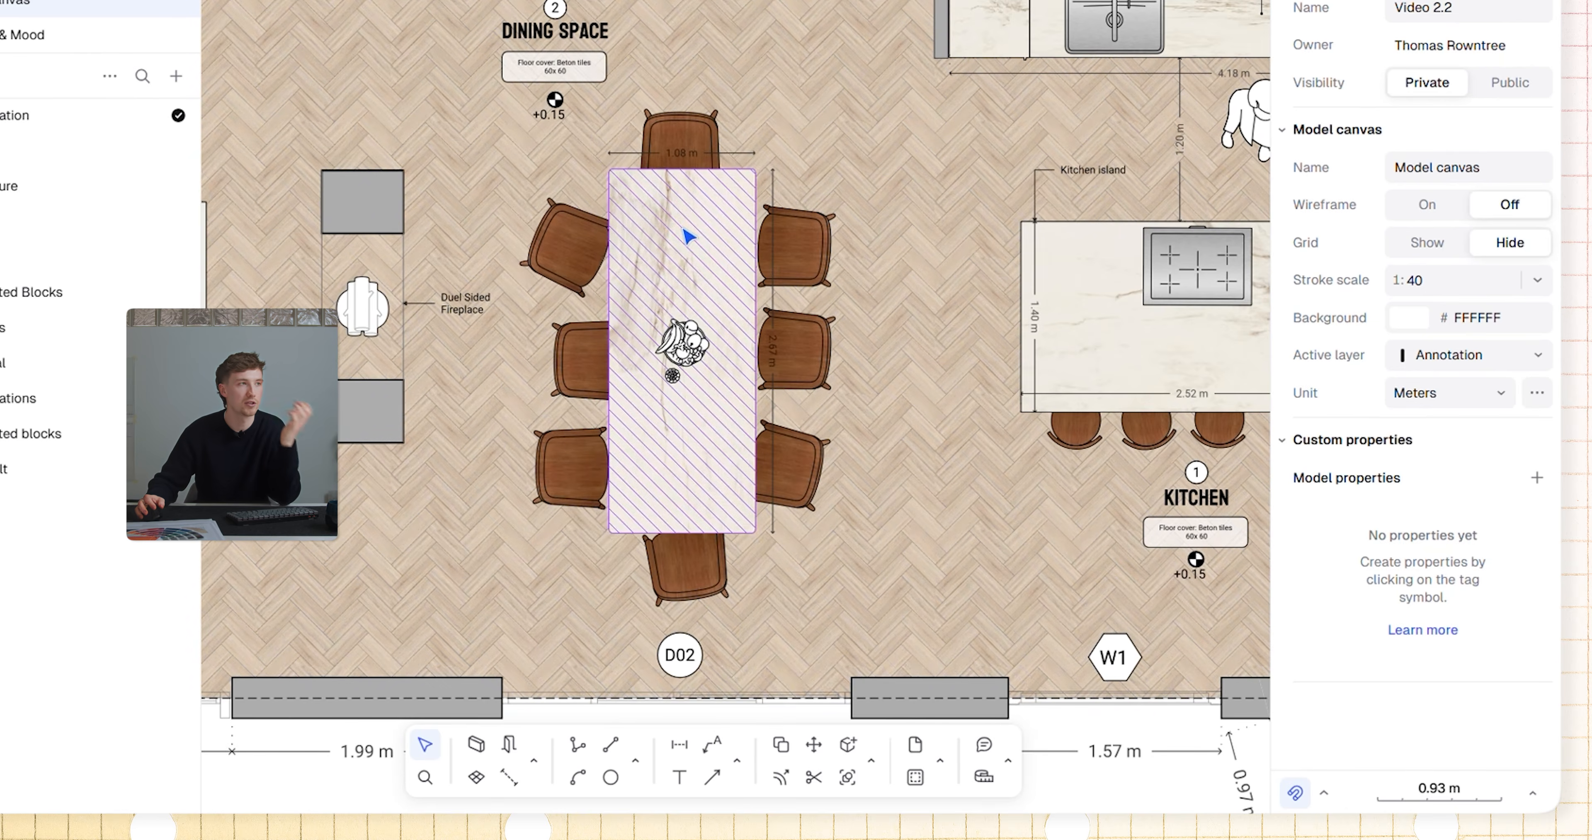
Step: Open the Dining table rectangular S block for editing and apply the saved Marble Top style to its tabletop
{"action": "double_click", "coordinate": [693, 250]}
{"action": "left_click", "coordinate": [698, 258]}
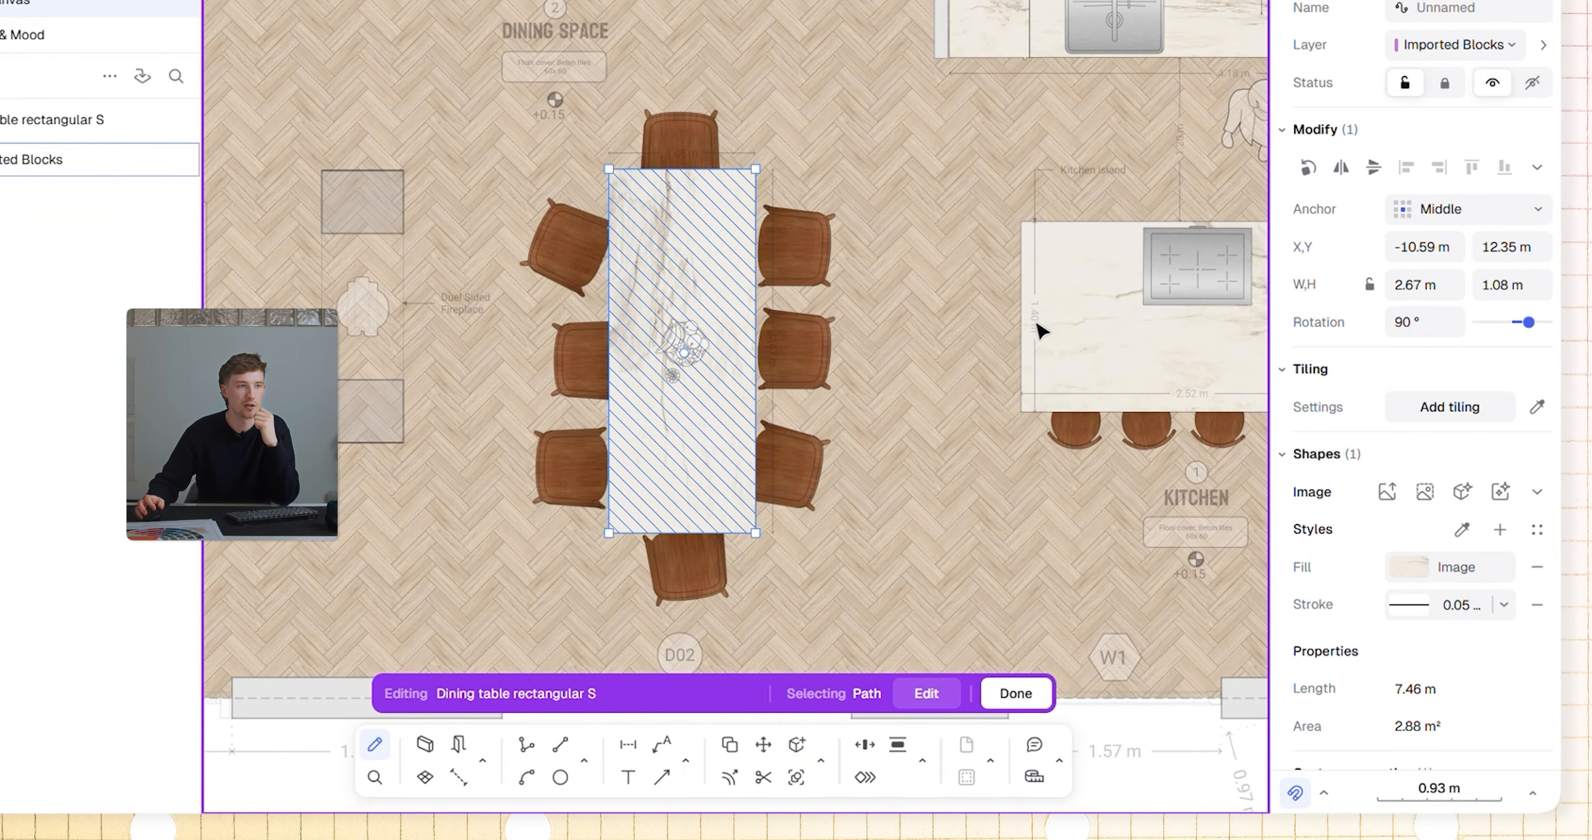
{"action": "left_click", "coordinate": [1539, 529]}
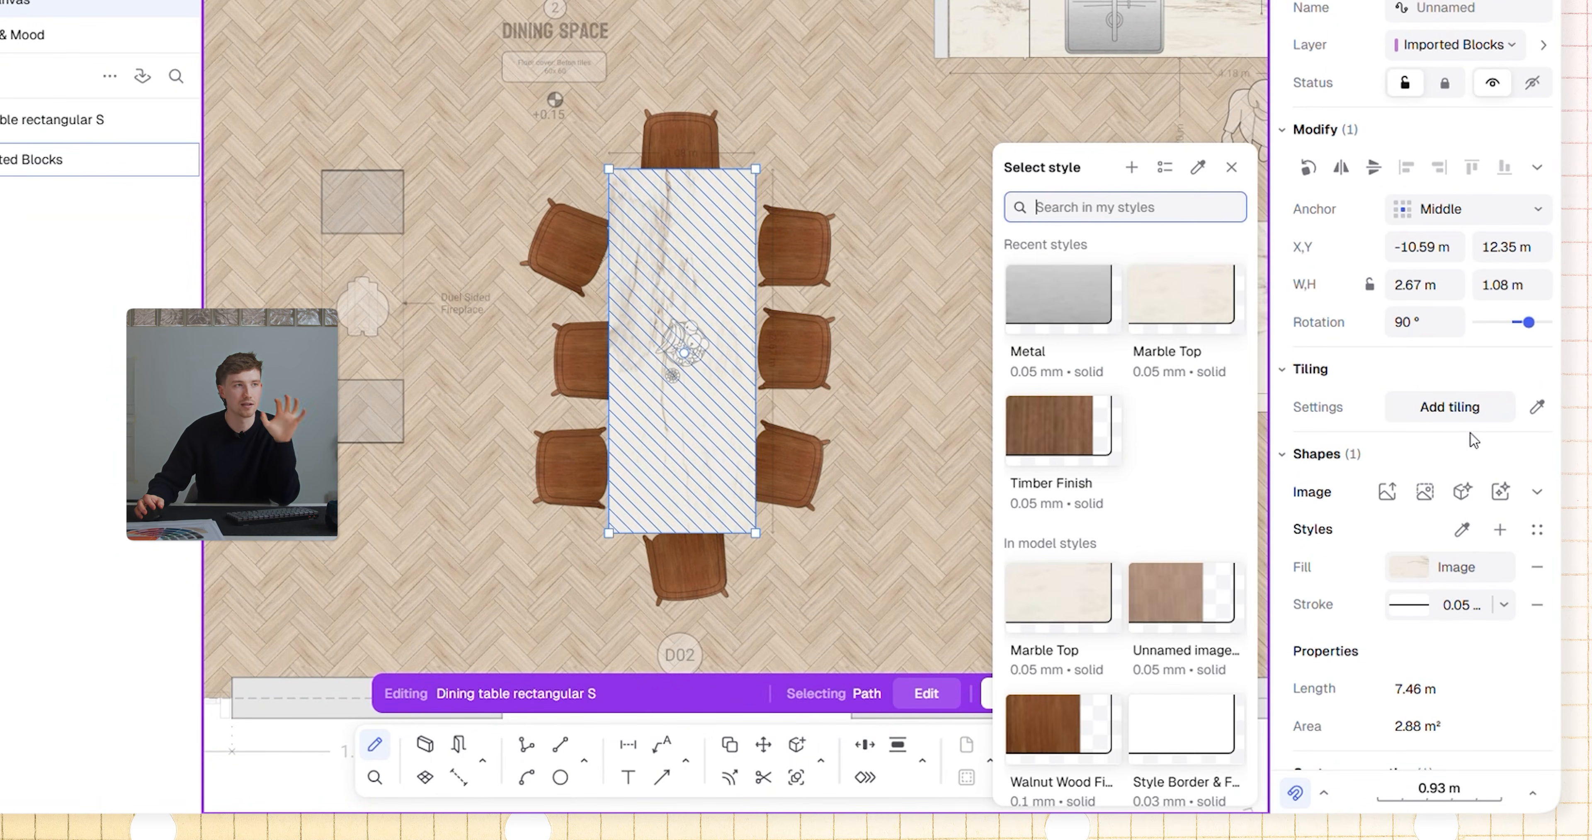
{"action": "left_click", "coordinate": [1181, 295]}
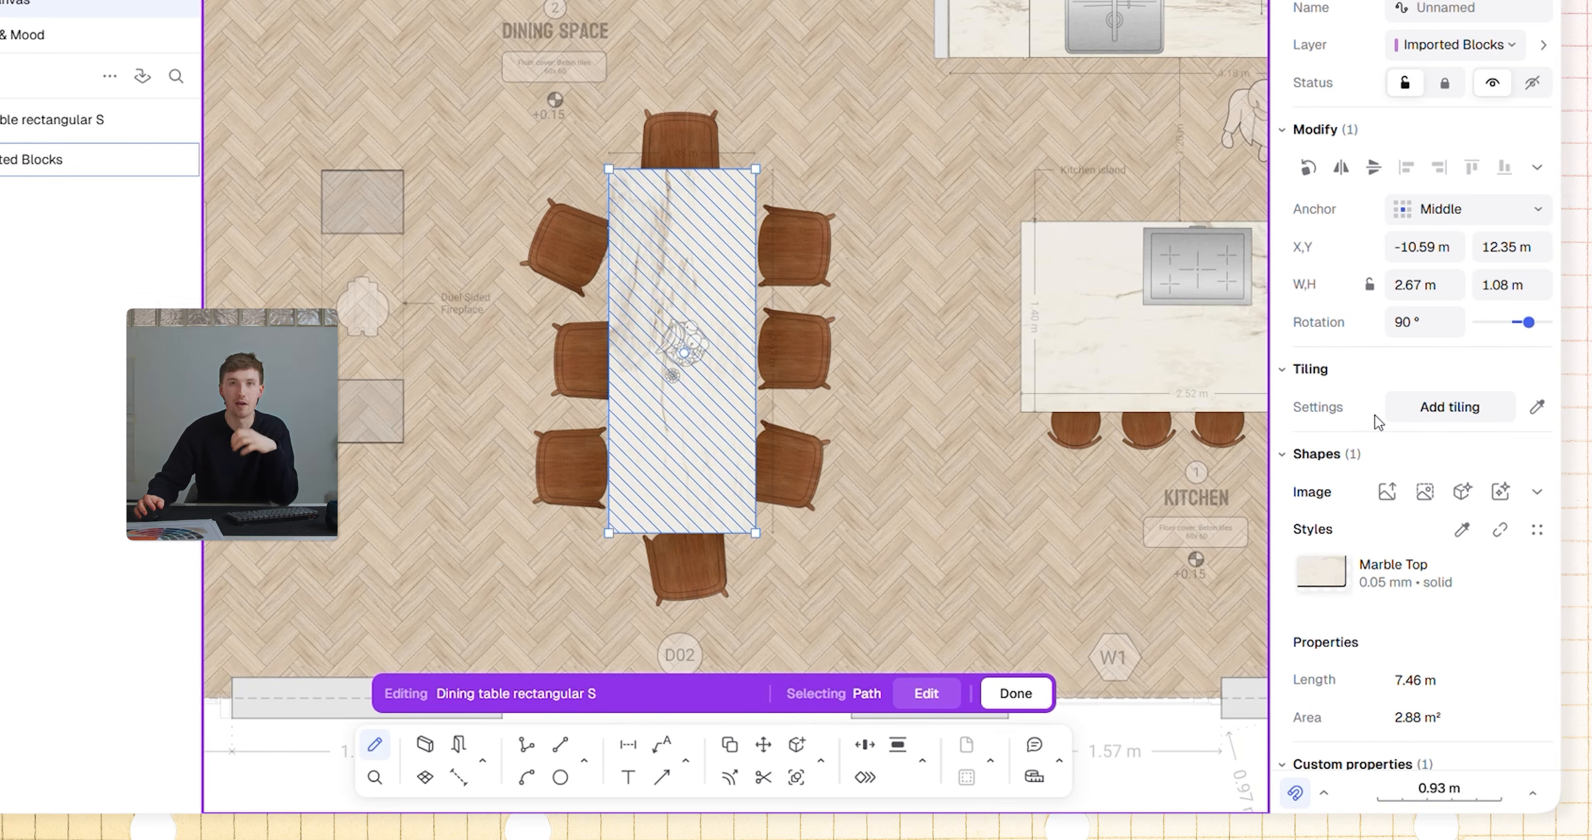
Step: Try the Timber Finish and Metal styles on the dining tabletop and restore the Marble Top style
{"action": "left_click", "coordinate": [1537, 529]}
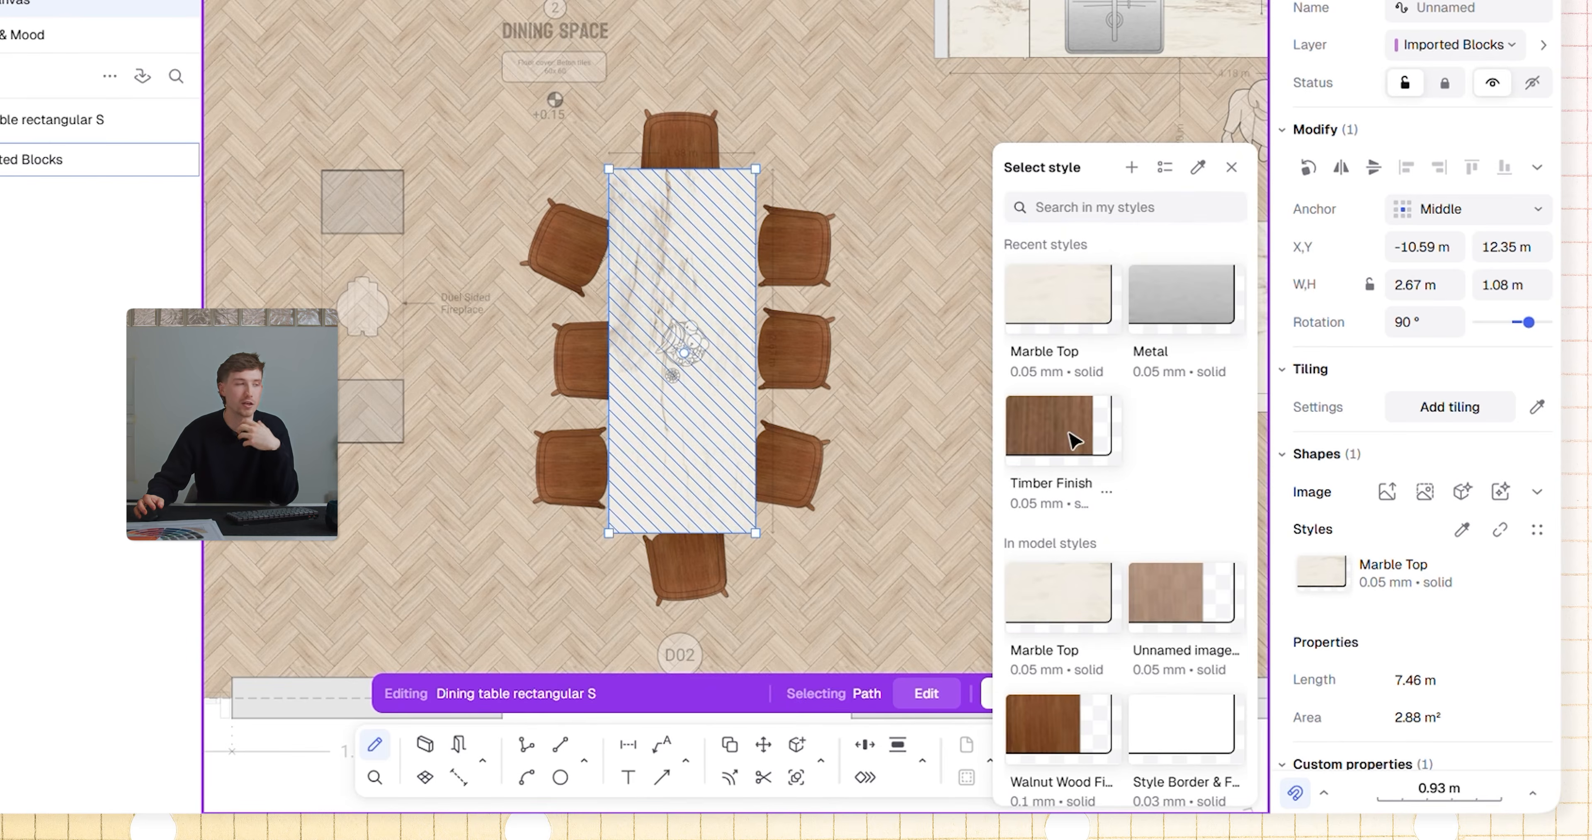
{"action": "left_click", "coordinate": [1075, 440]}
{"action": "left_click", "coordinate": [1535, 529]}
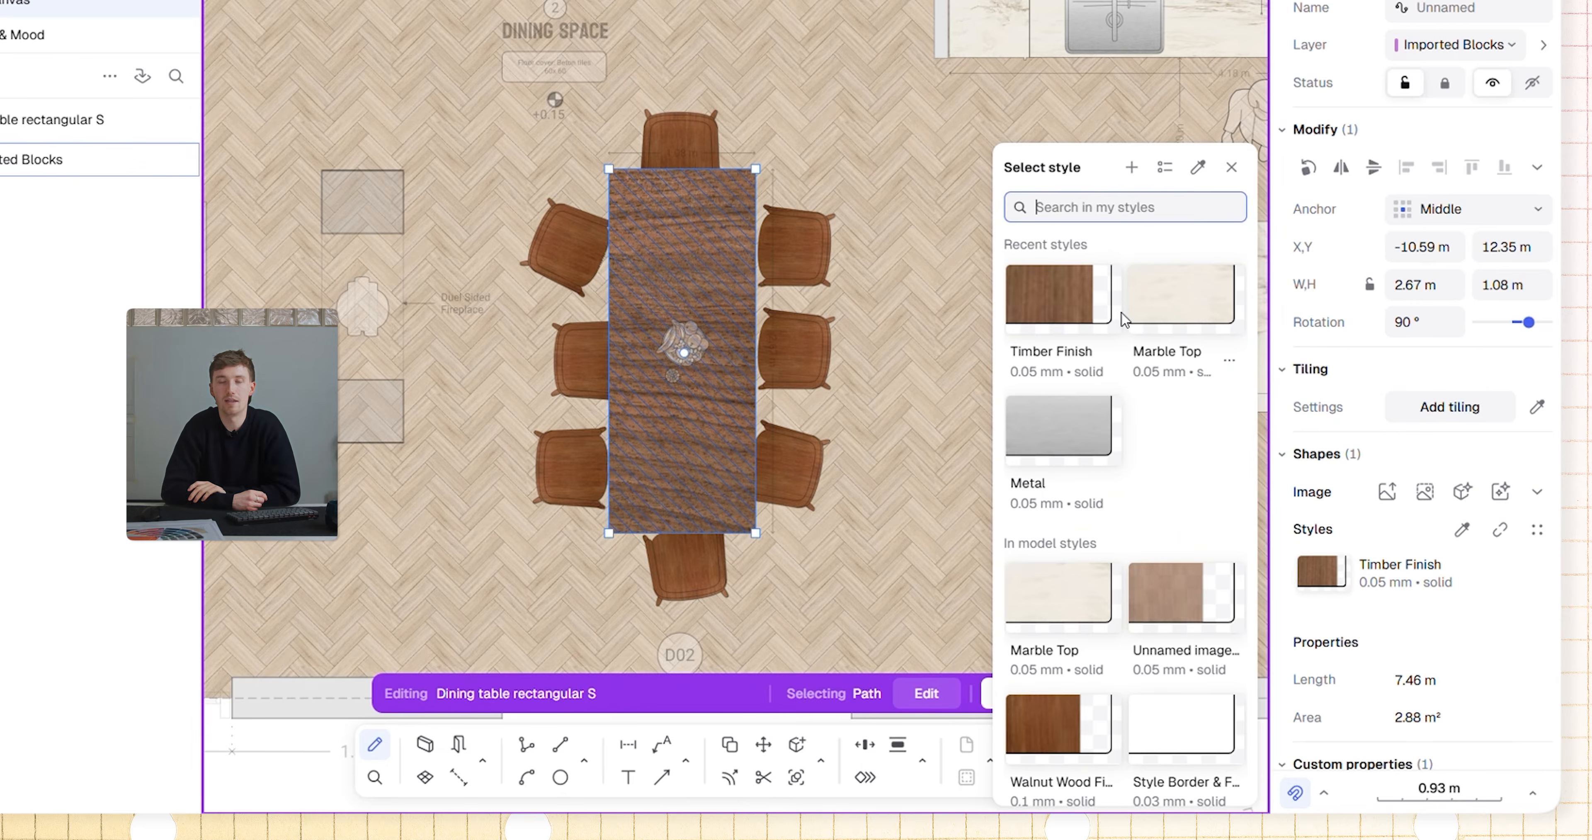
{"action": "left_click", "coordinate": [1057, 439]}
{"action": "left_click", "coordinate": [1535, 531]}
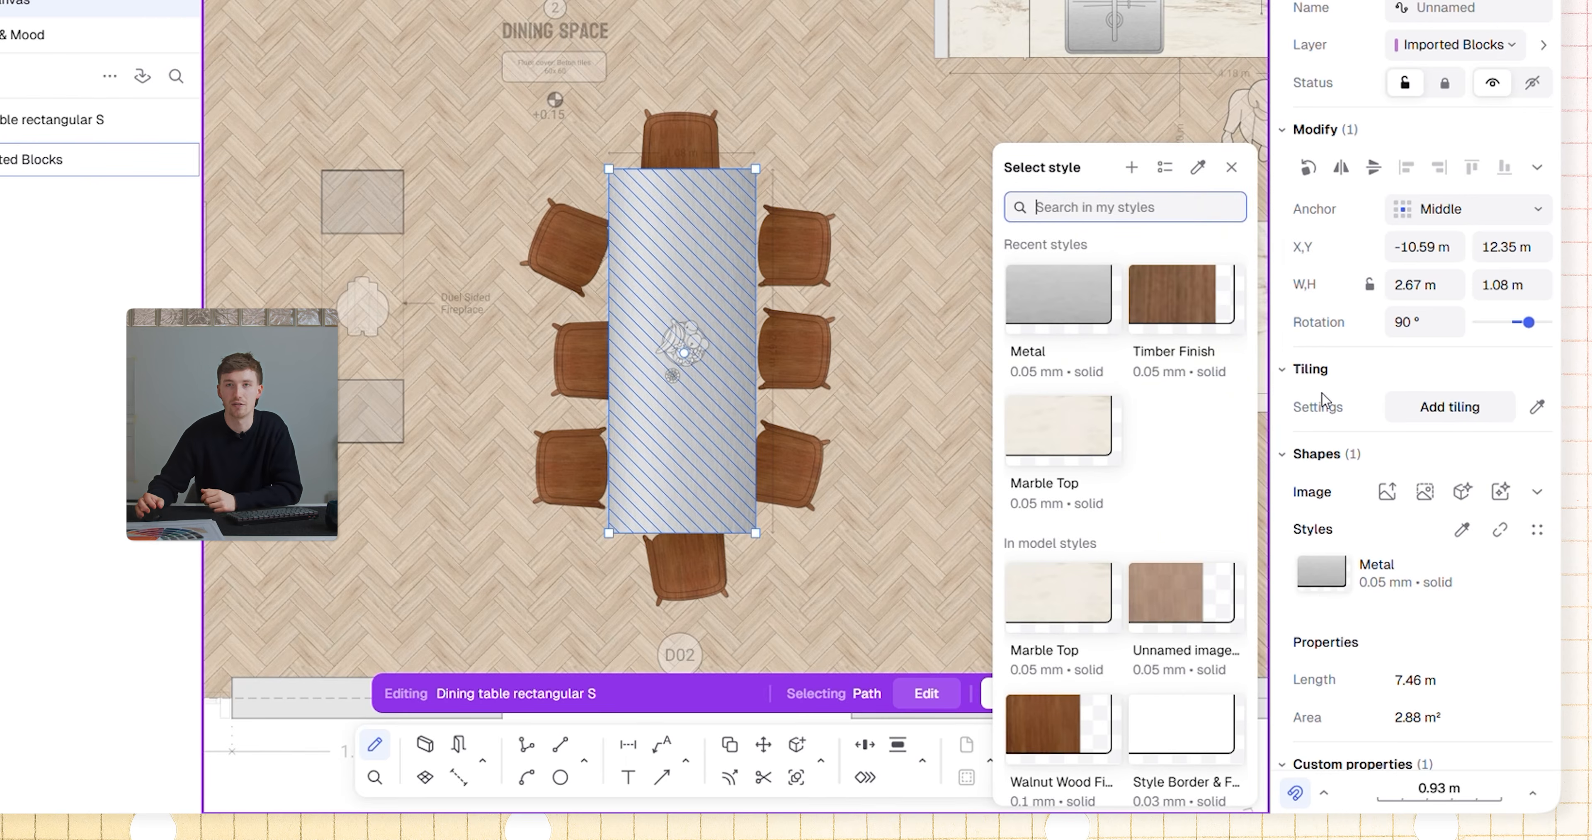
{"action": "left_click", "coordinate": [1070, 424]}
{"action": "key", "text": "Escape"}
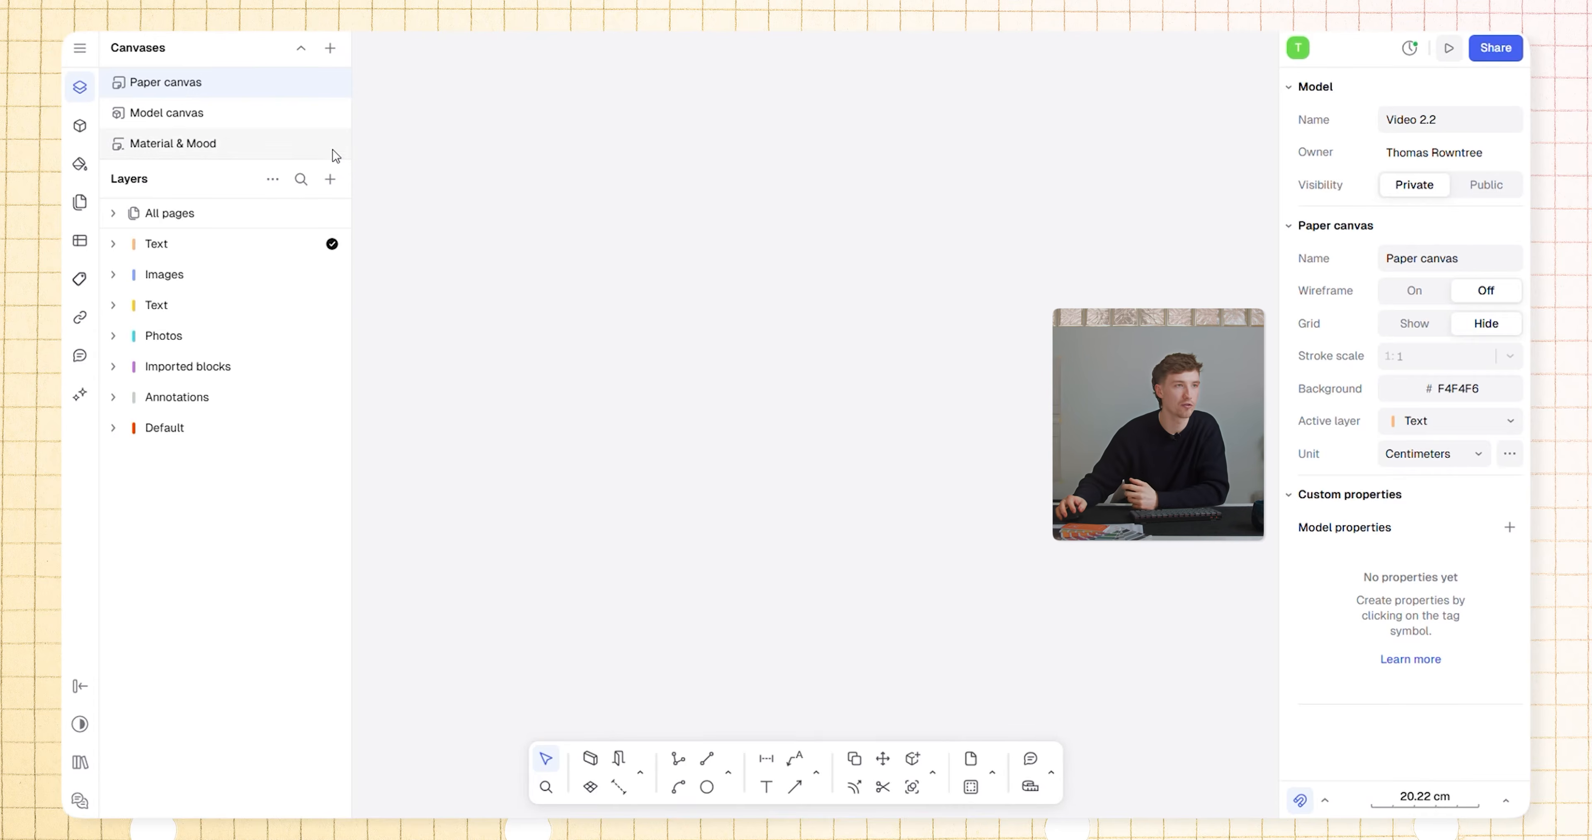
Step: Add a new page to the paper canvas and set its format to A3 (297 x 420 mm)
{"action": "left_click", "coordinate": [330, 179]}
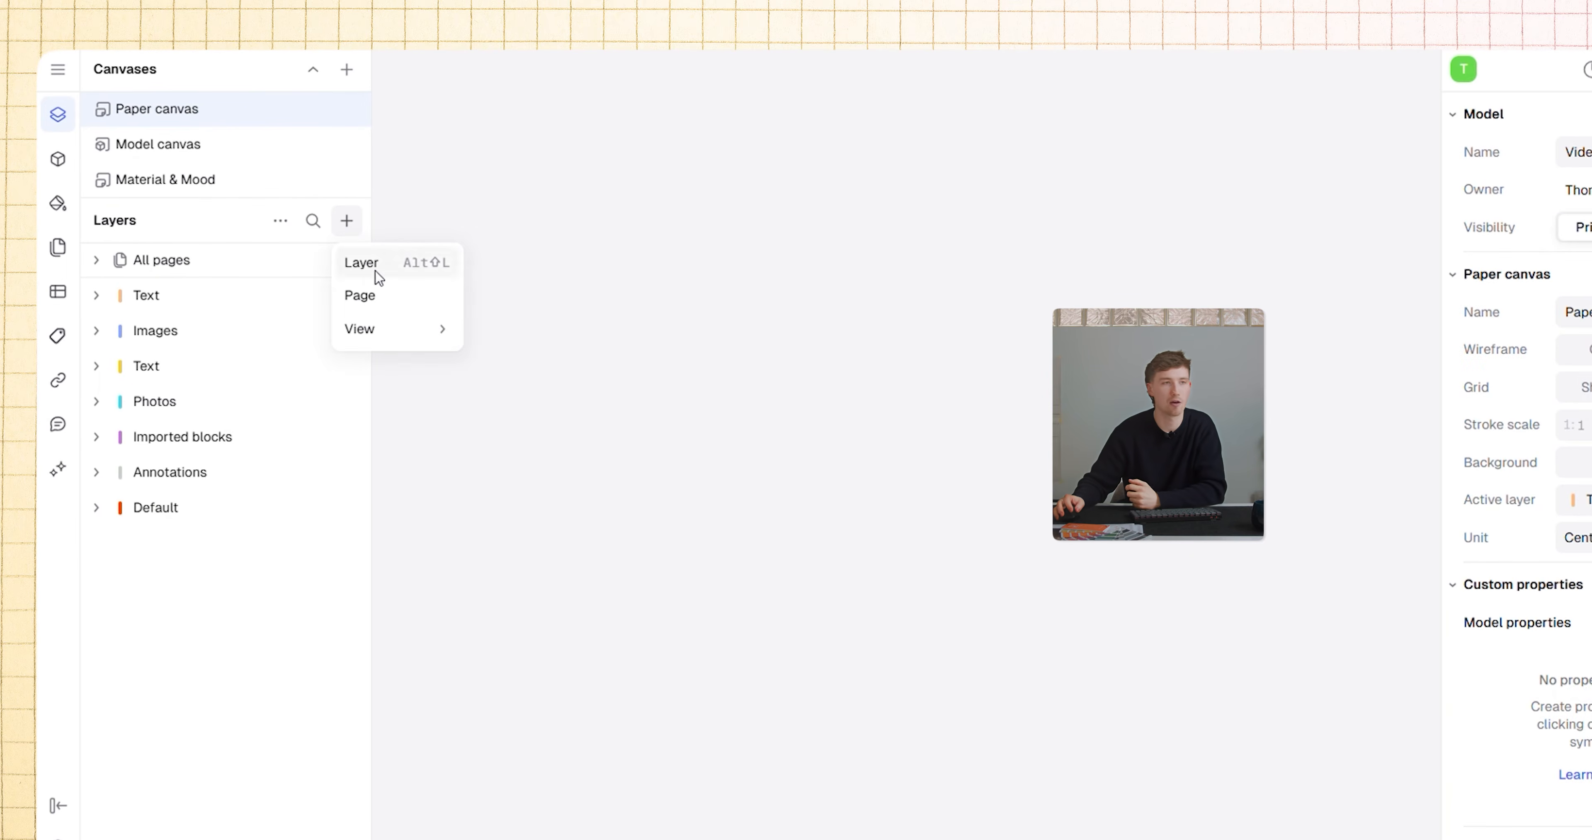
{"action": "left_click", "coordinate": [357, 241]}
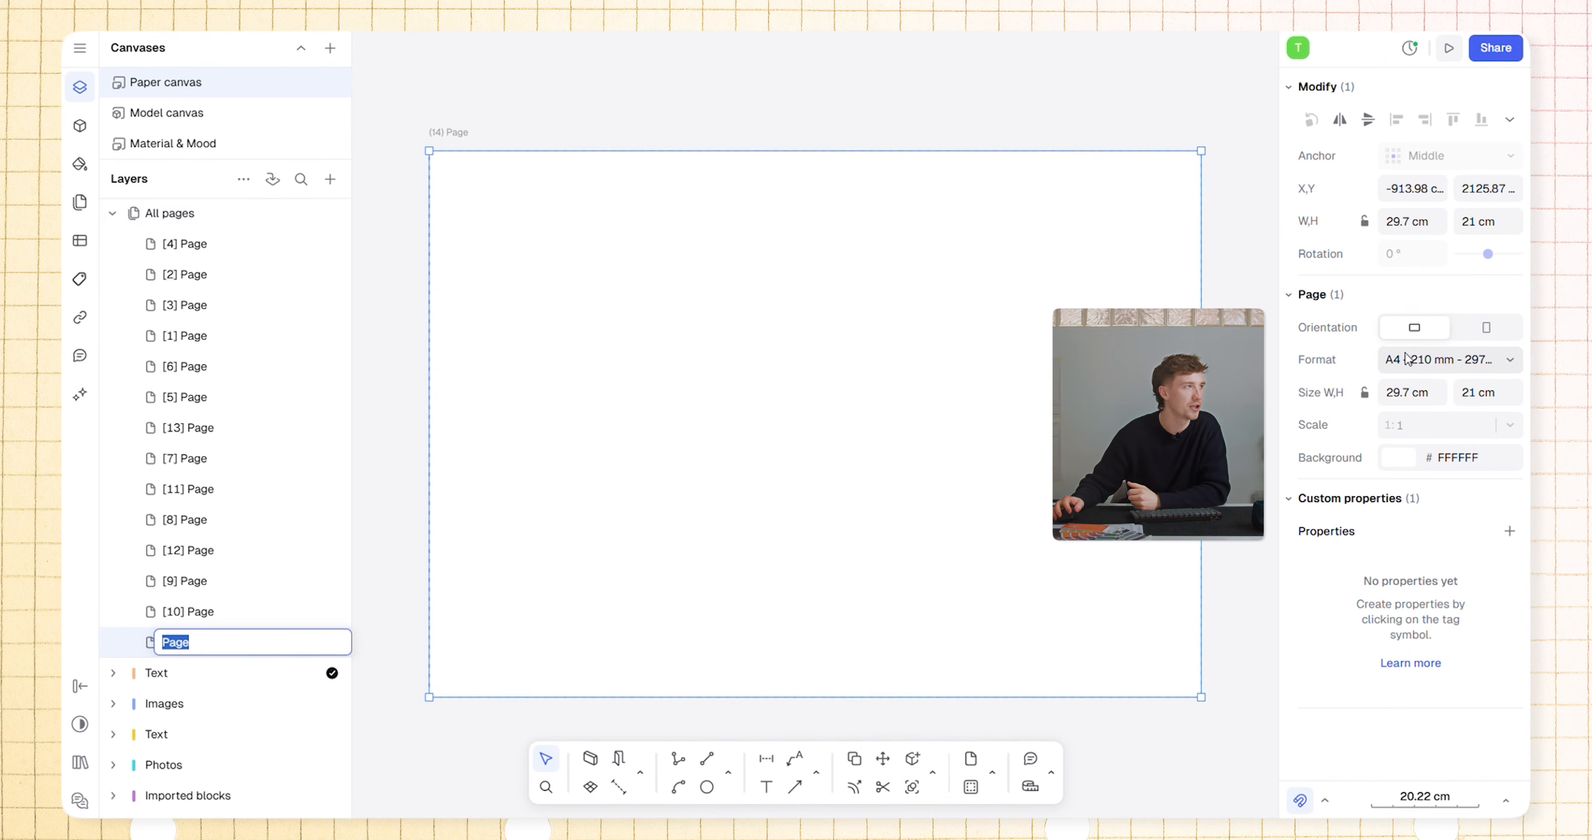
{"action": "key", "text": "Return"}
{"action": "left_click", "coordinate": [1425, 460]}
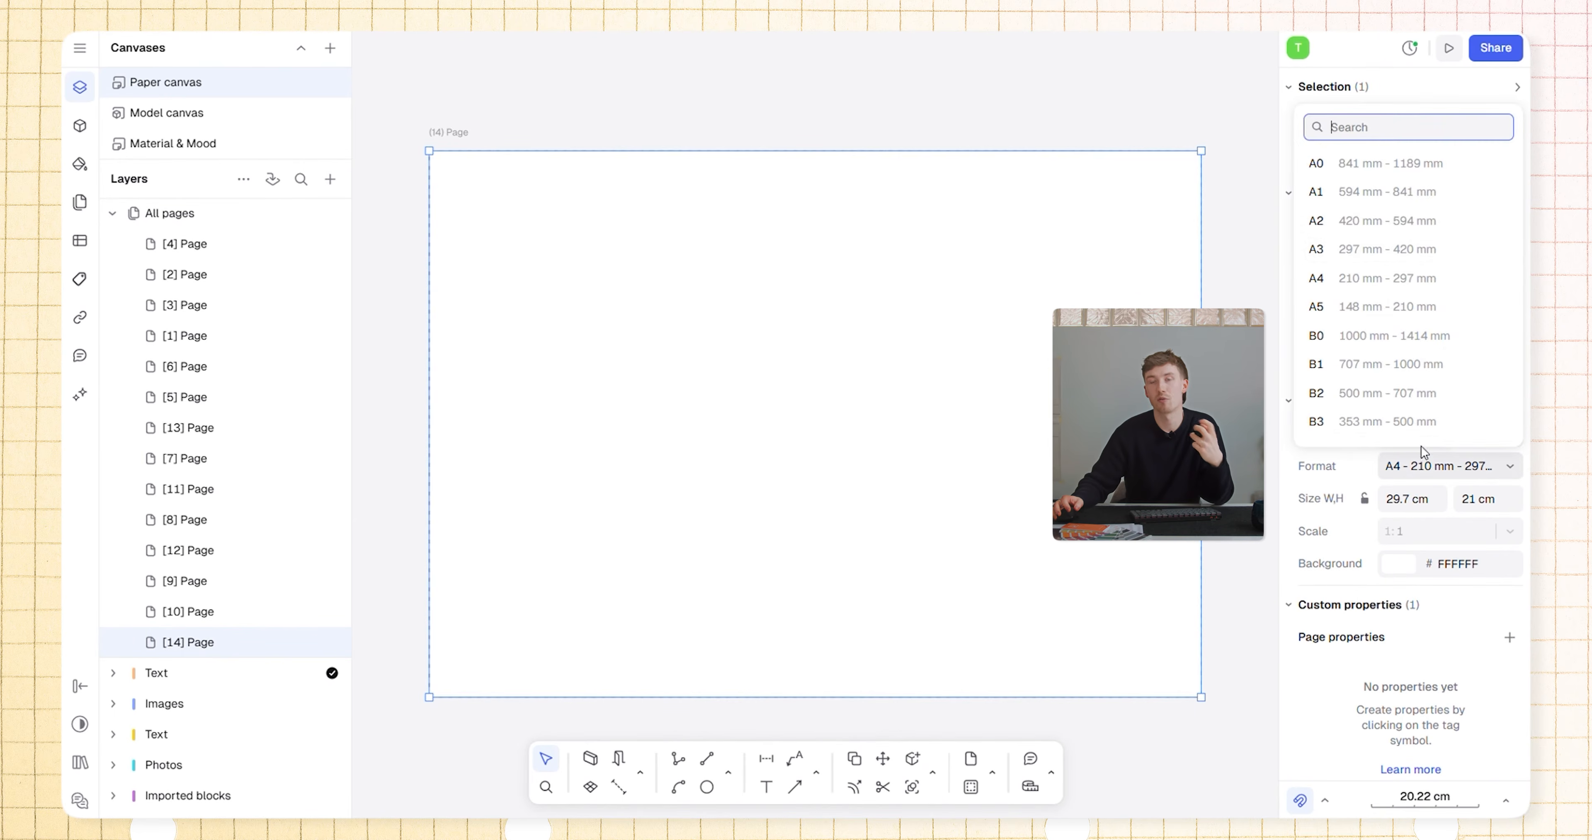
{"action": "left_click", "coordinate": [1330, 247]}
{"action": "scroll", "coordinate": [775, 224], "scroll_direction": "down", "scroll_amount": 3}
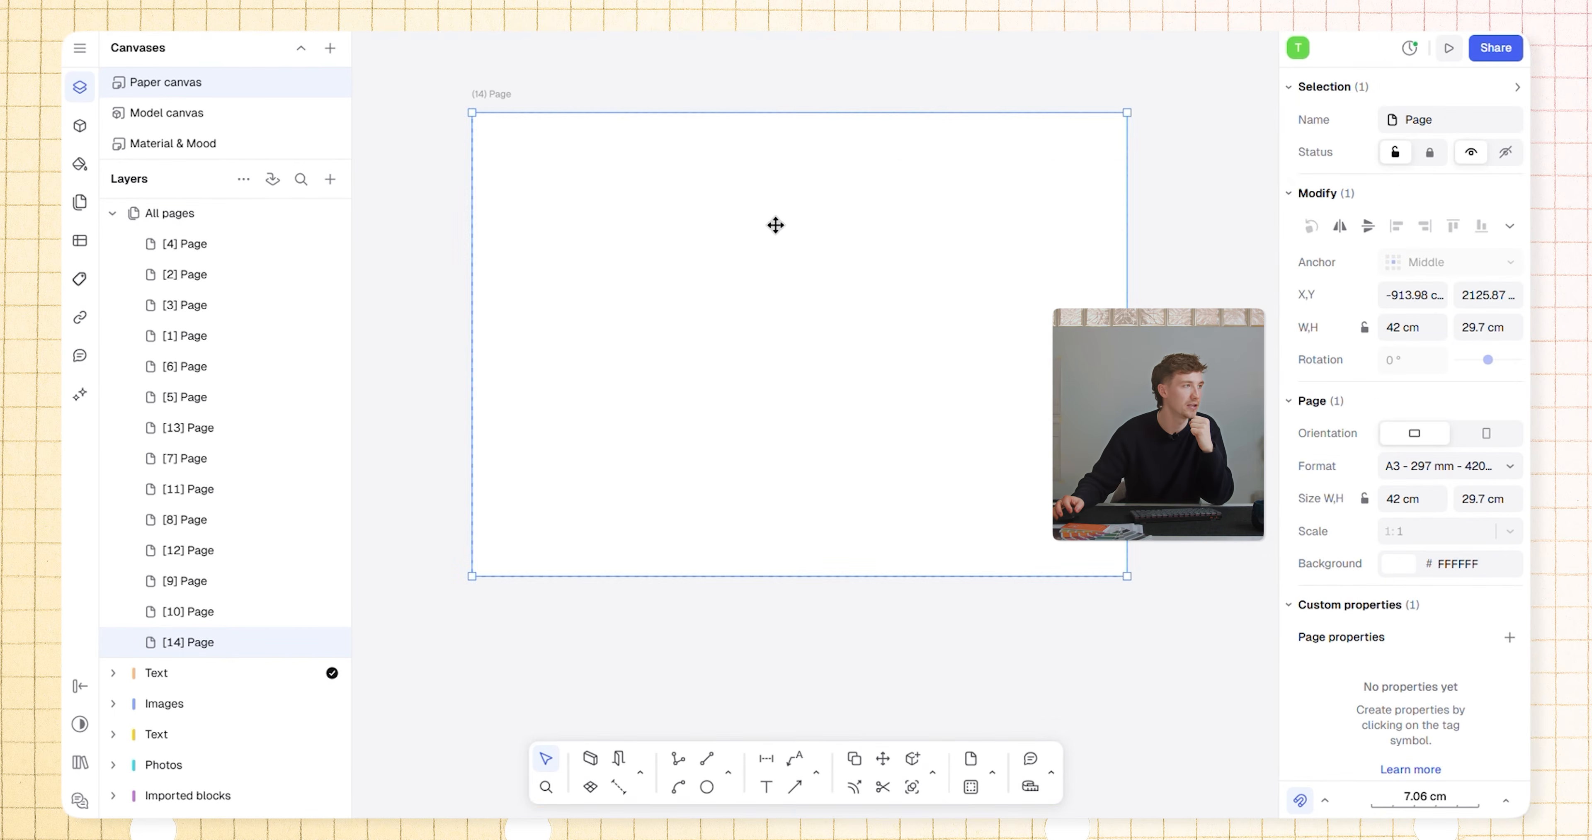
{"action": "left_click", "coordinate": [801, 70]}
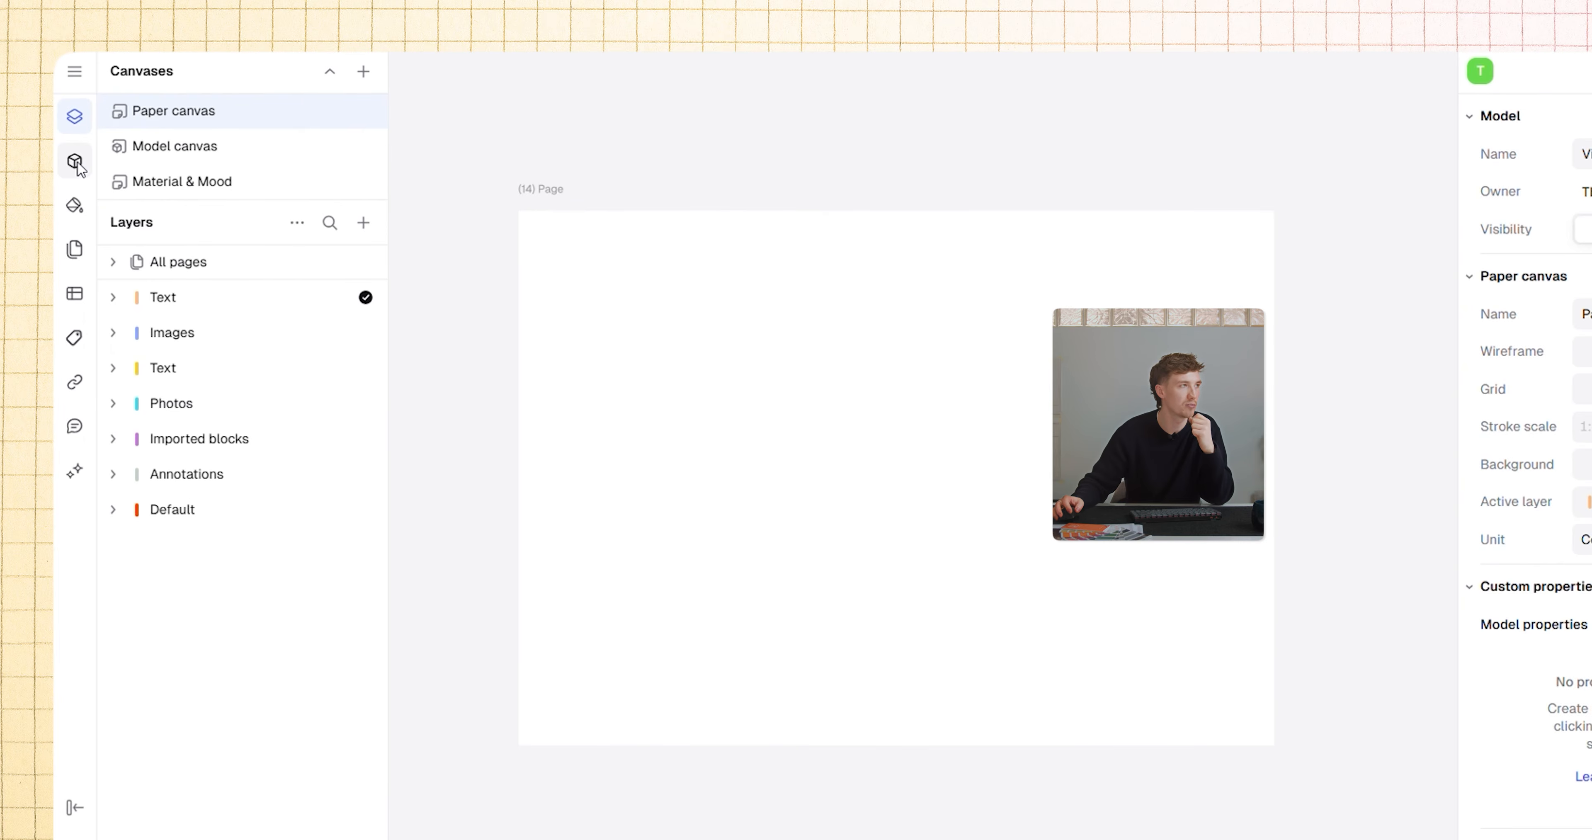
Step: Insert the A3 - Title block basic, horizontal block from the Title blocks & annotations library and align it with the blank page
{"action": "left_click", "coordinate": [75, 162]}
{"action": "scroll", "coordinate": [277, 320], "scroll_direction": "down", "scroll_amount": 10}
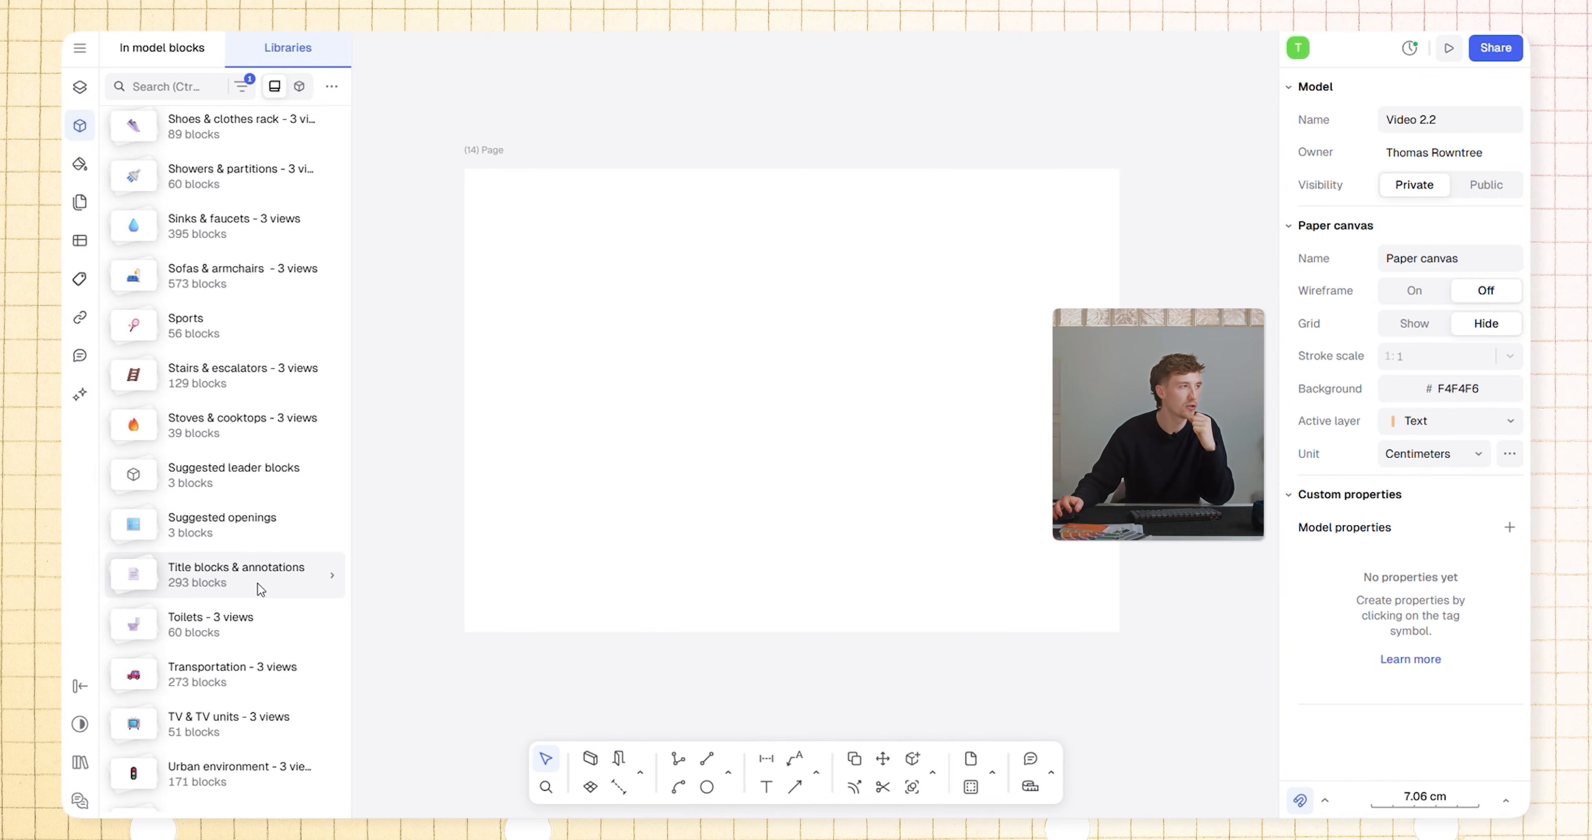
{"action": "left_click", "coordinate": [256, 585]}
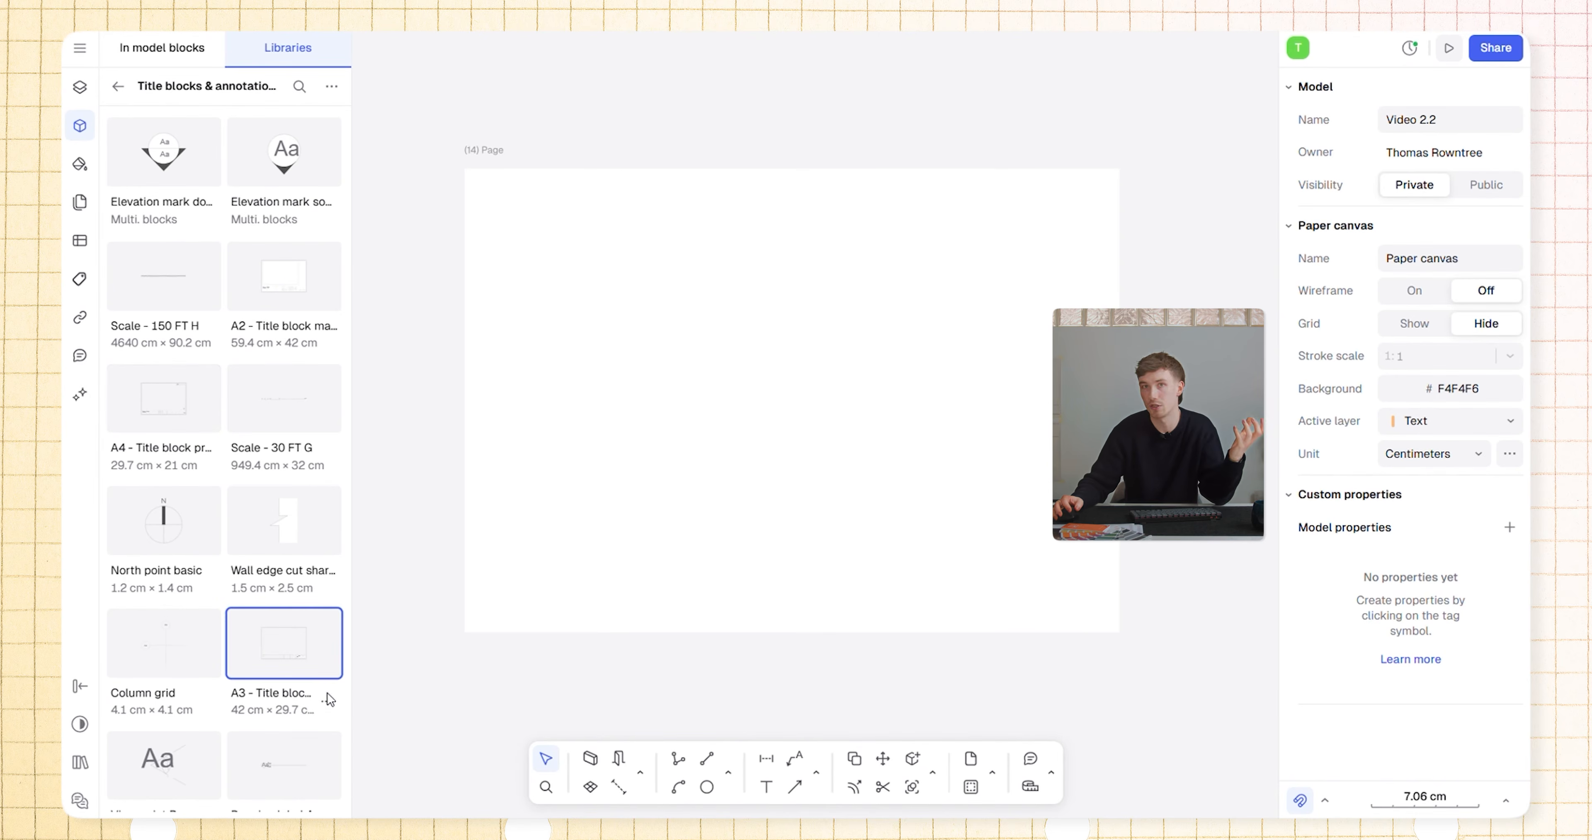
{"action": "left_click_drag", "start_coordinate": [762, 403], "coordinate": [773, 393]}
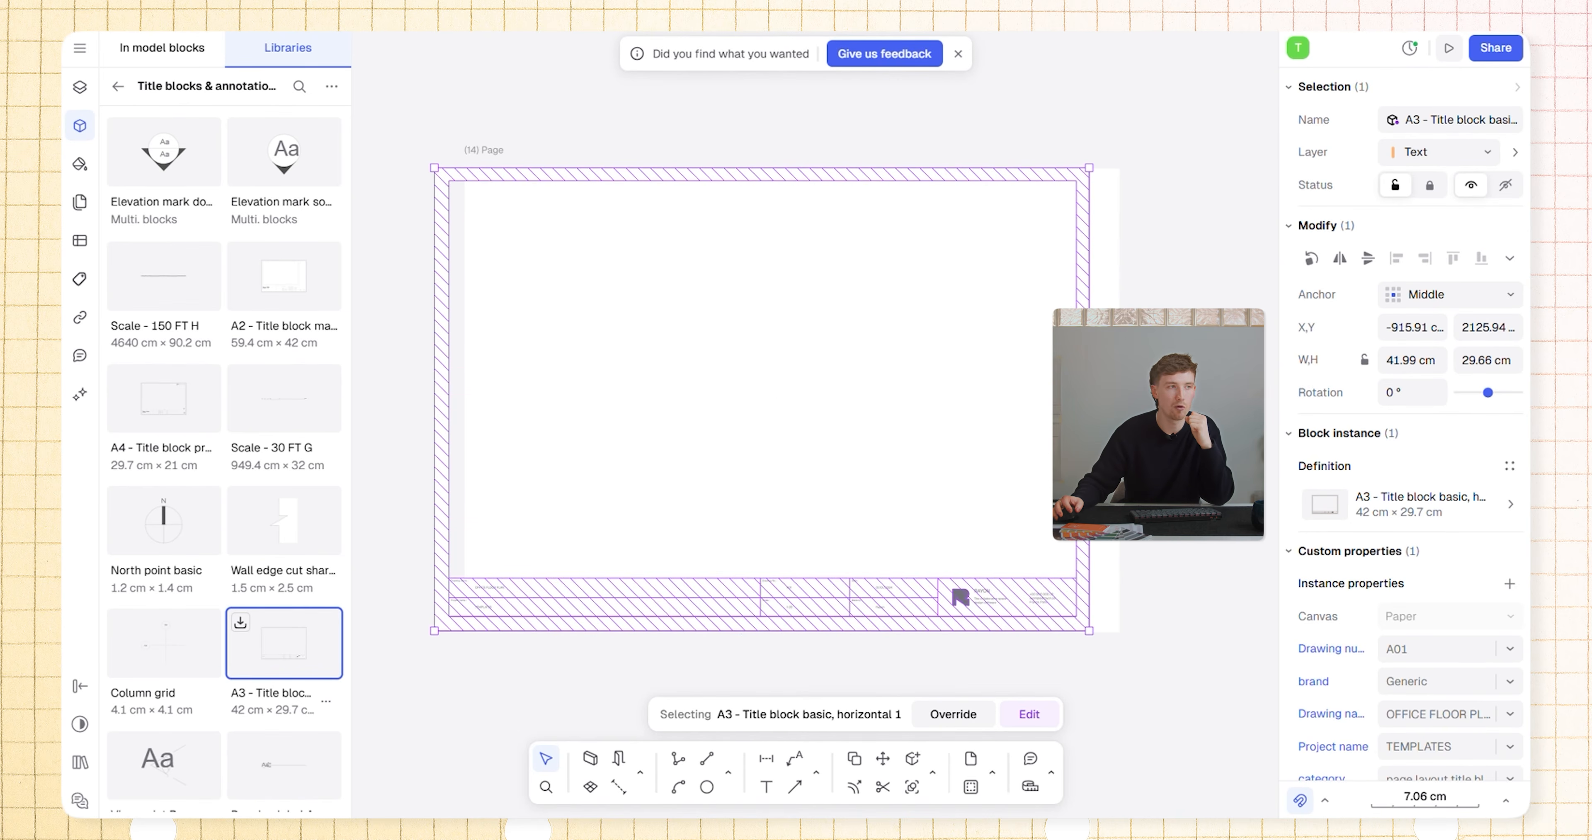
{"action": "left_click_drag", "start_coordinate": [762, 399], "coordinate": [792, 400]}
{"action": "left_click", "coordinate": [1056, 649]}
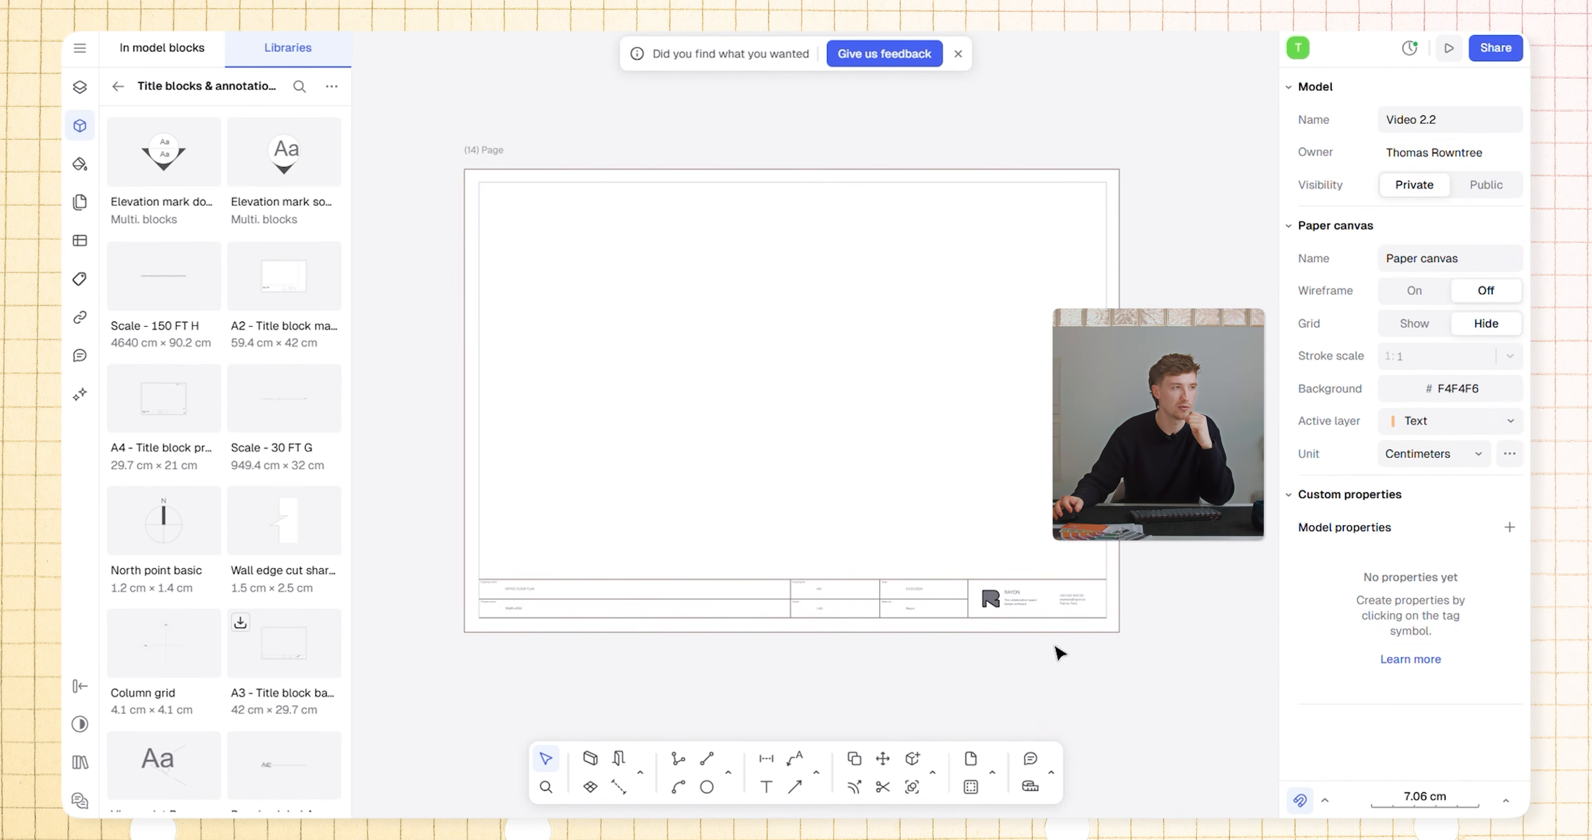
Step: Open the basic title block for editing and change its date text to 05/01/2026
{"action": "scroll", "coordinate": [1023, 621], "scroll_direction": "up", "scroll_amount": 5}
{"action": "left_click", "coordinate": [732, 557]}
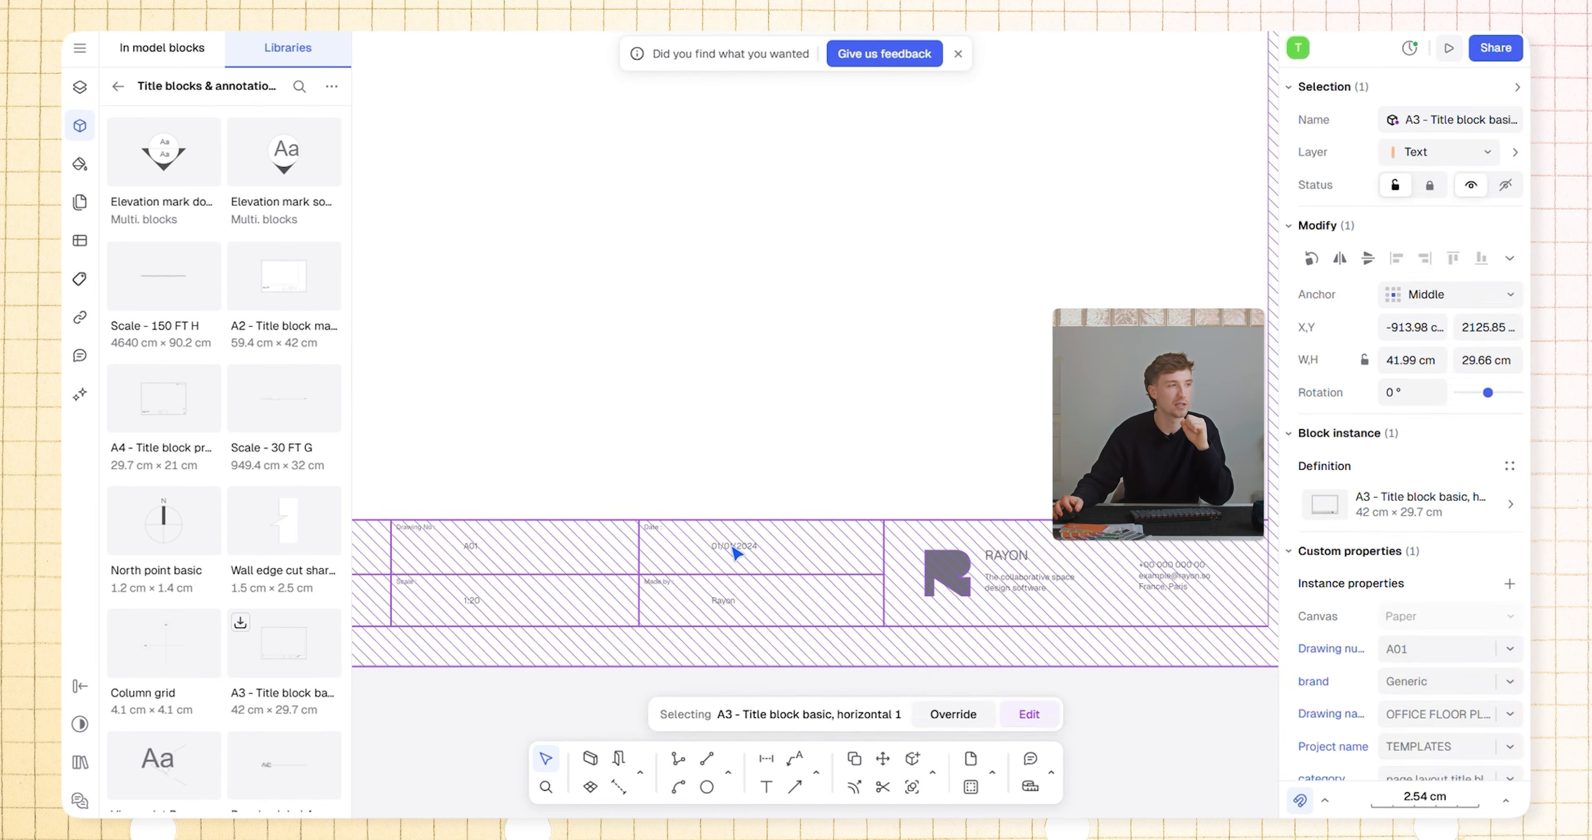
{"action": "double_click", "coordinate": [721, 558]}
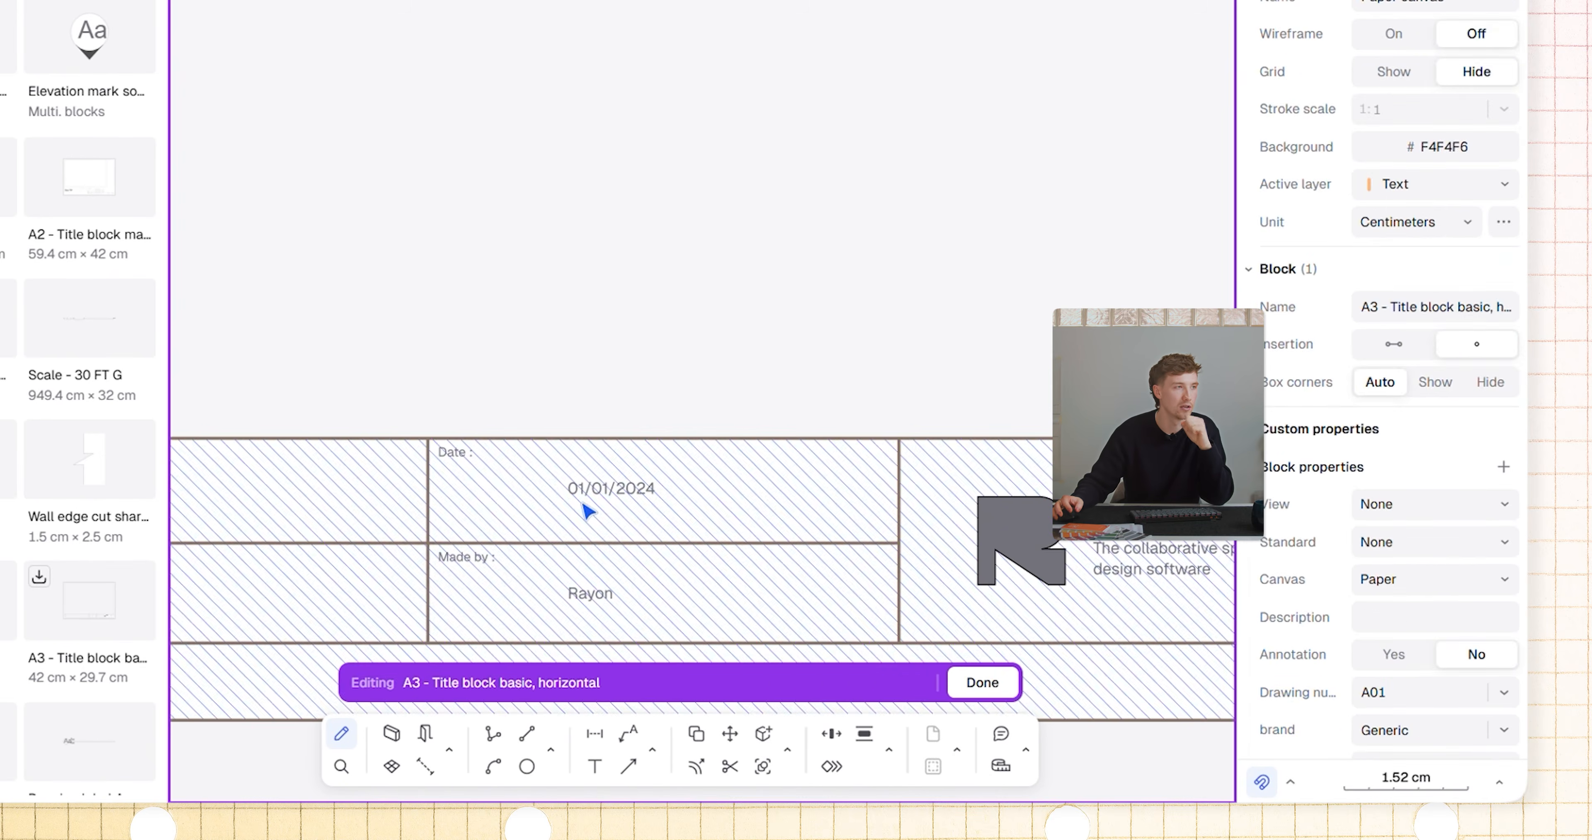
{"action": "left_click", "coordinate": [598, 498]}
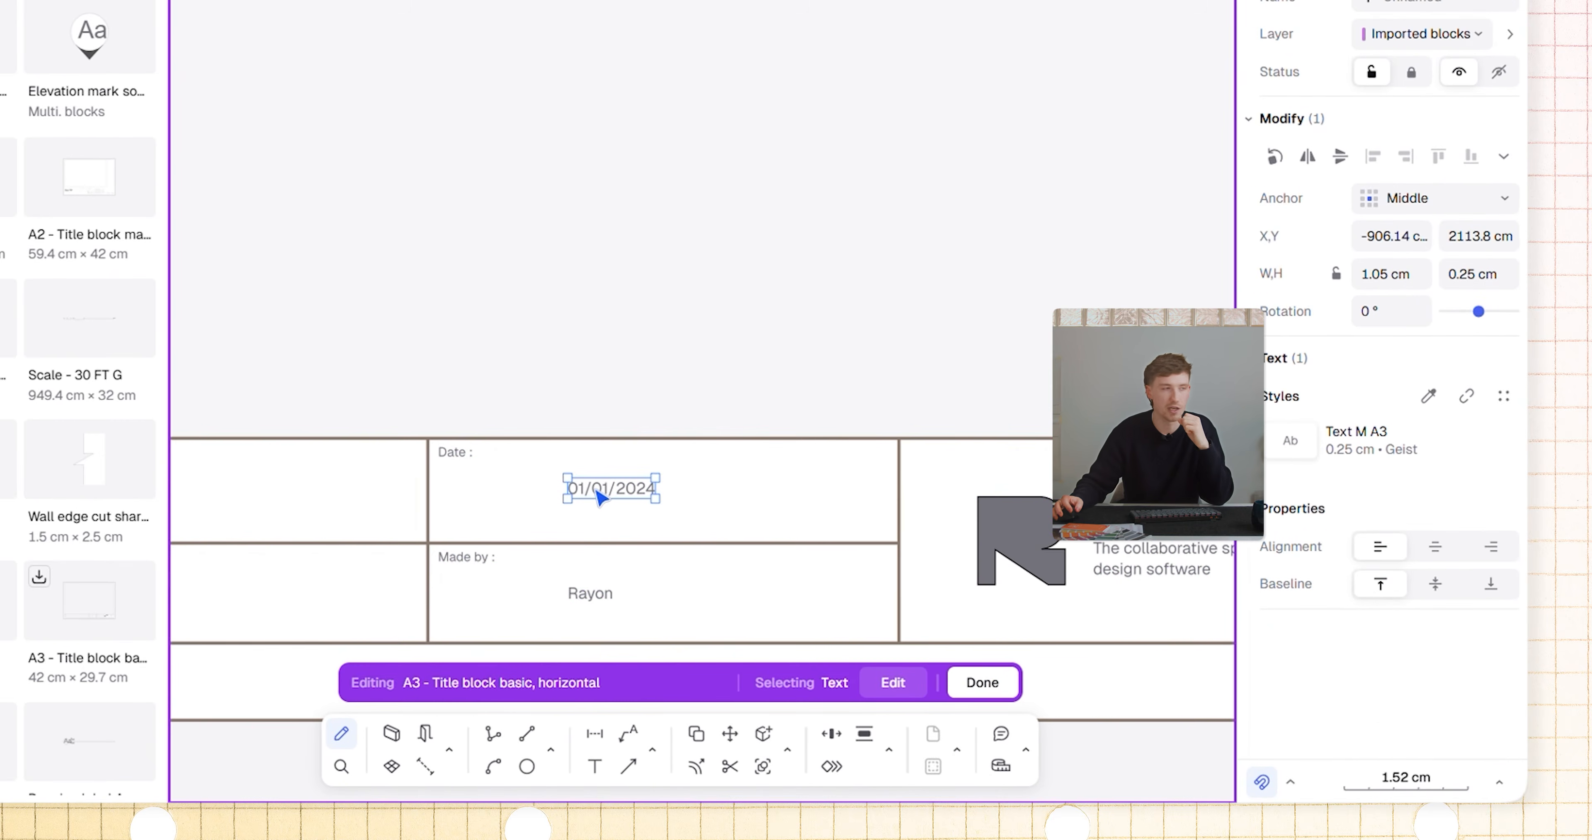
{"action": "double_click", "coordinate": [613, 491]}
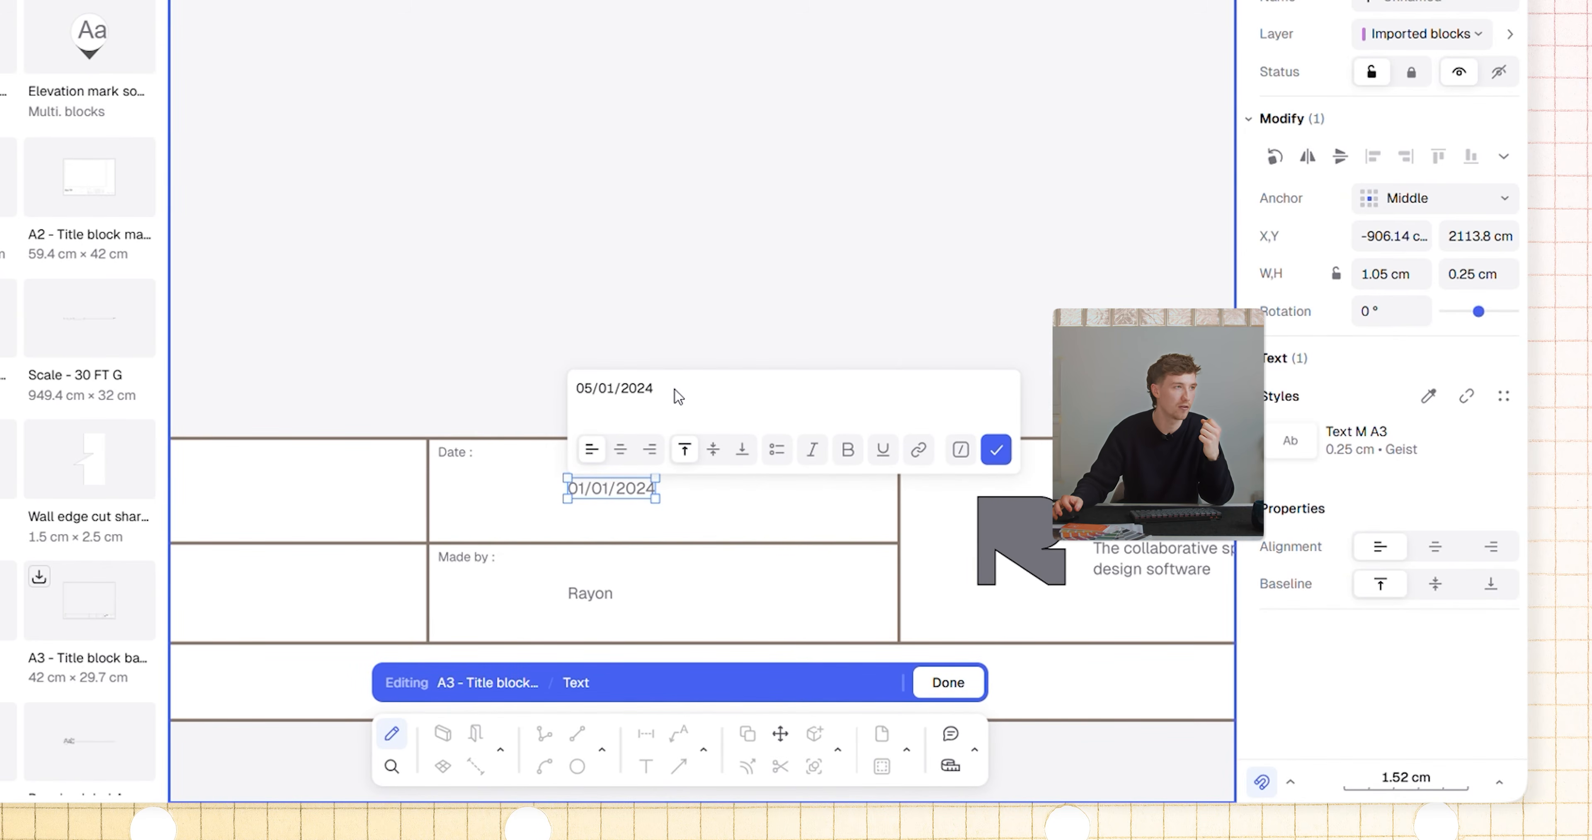
{"action": "key", "text": "BackSpace"}
{"action": "type", "text": "6"}
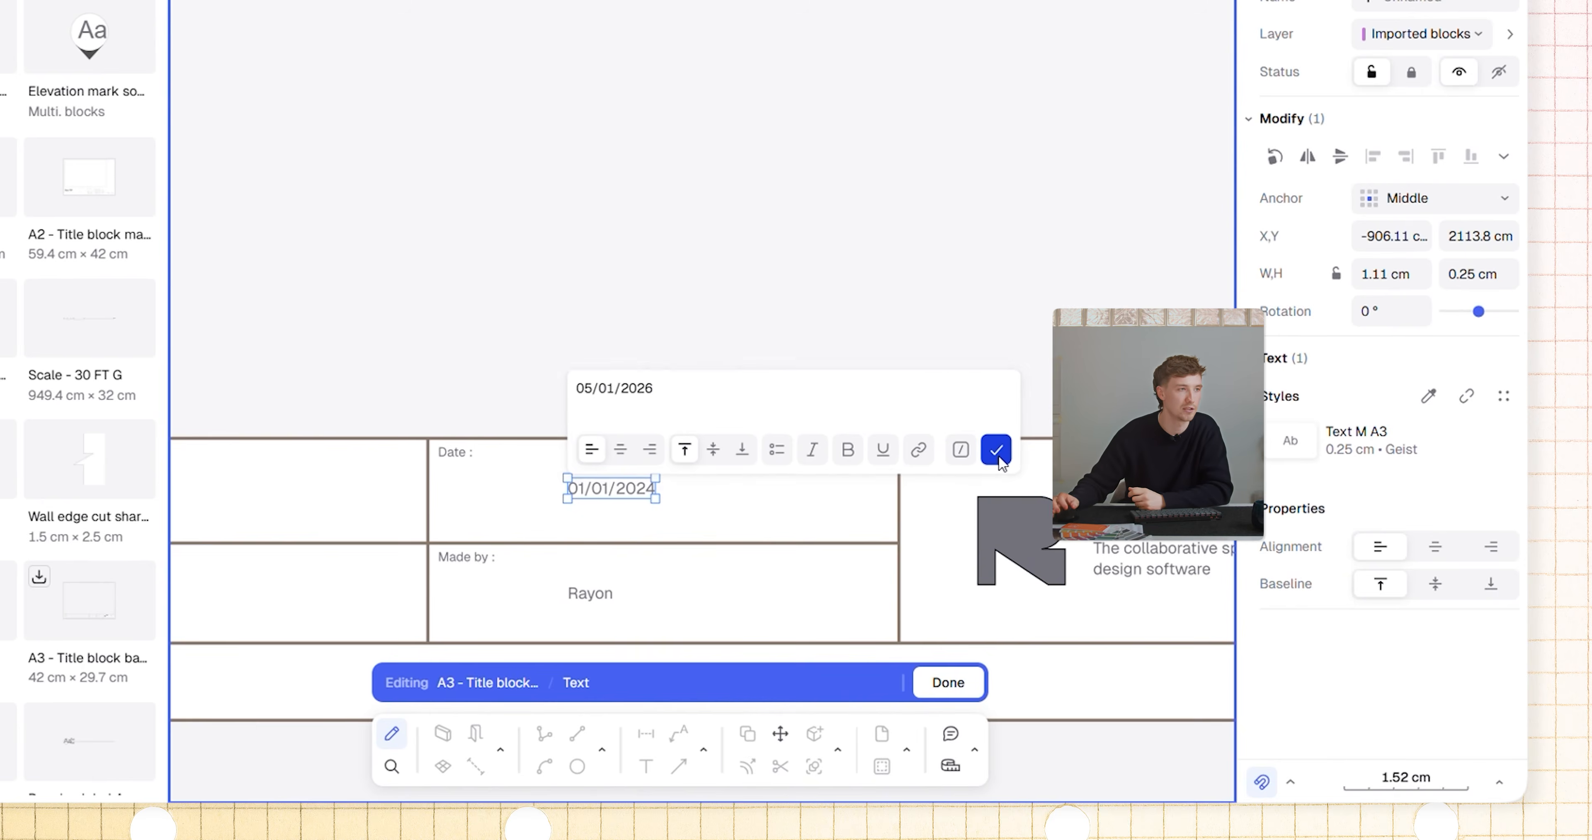
{"action": "left_click", "coordinate": [996, 454]}
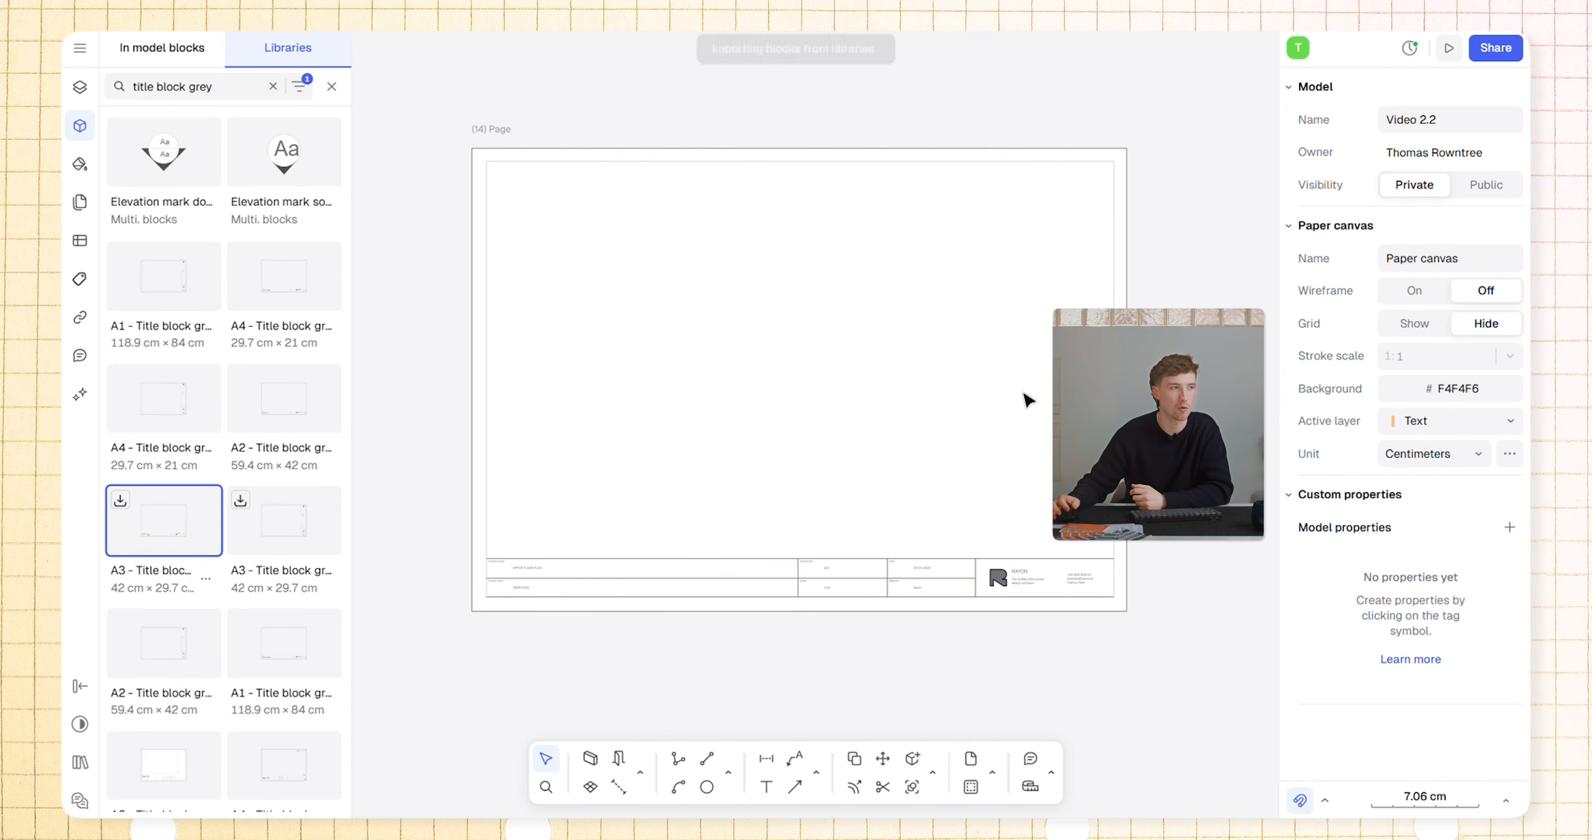
Step: Insert the A3 - Title block grey, horizontal block, delete the basic title block, and align the grey one with the page
{"action": "left_click", "coordinate": [977, 433]}
{"action": "left_click_drag", "start_coordinate": [1066, 603], "coordinate": [914, 477]}
{"action": "left_click", "coordinate": [1010, 599]}
{"action": "key", "text": "Delete"}
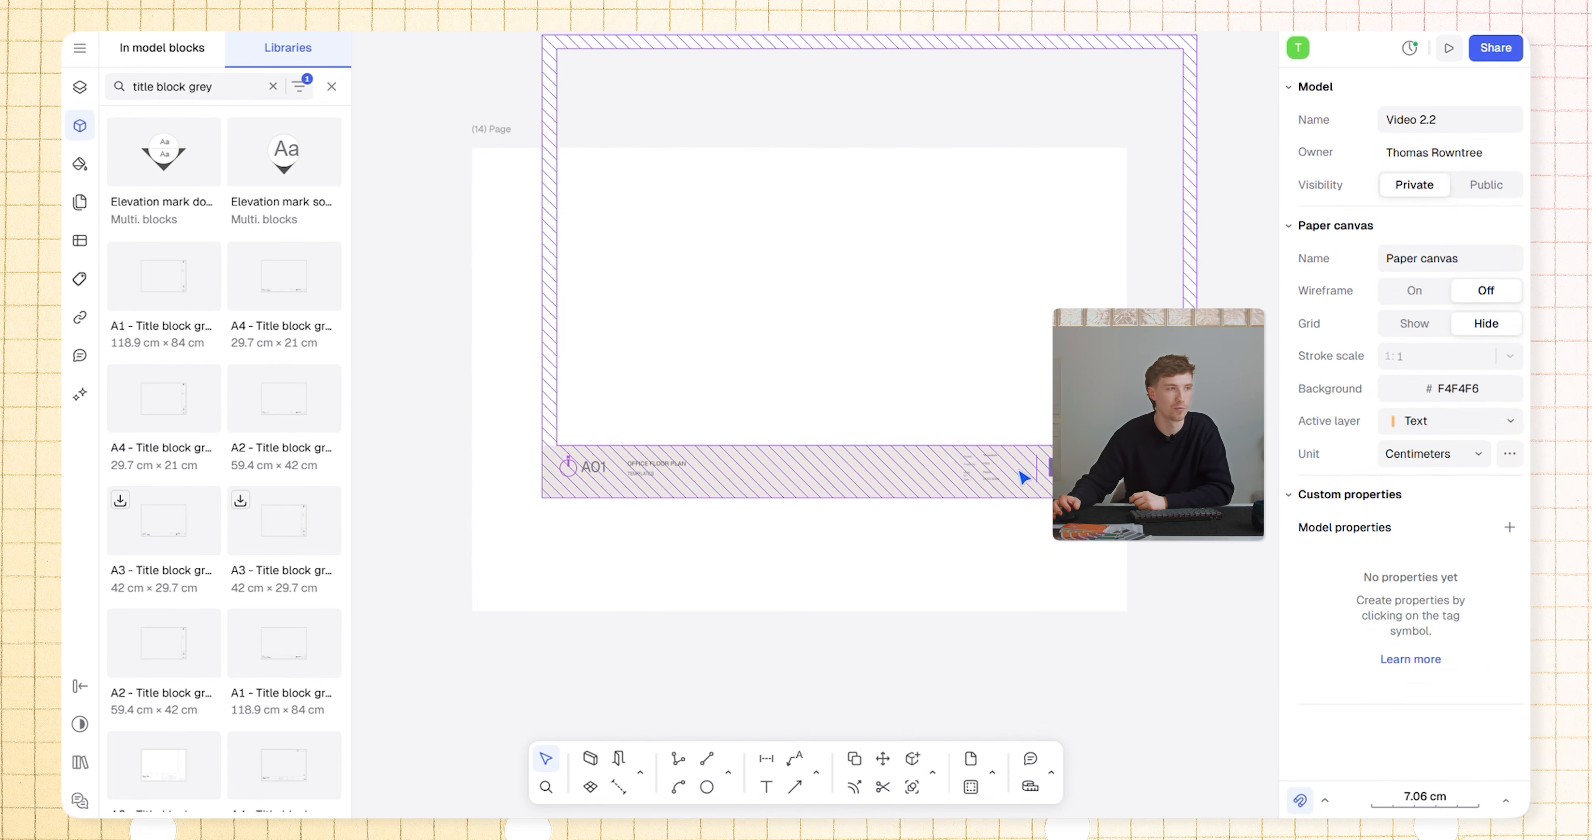
{"action": "left_click_drag", "start_coordinate": [1014, 477], "coordinate": [954, 575]}
{"action": "left_click", "coordinate": [1175, 715]}
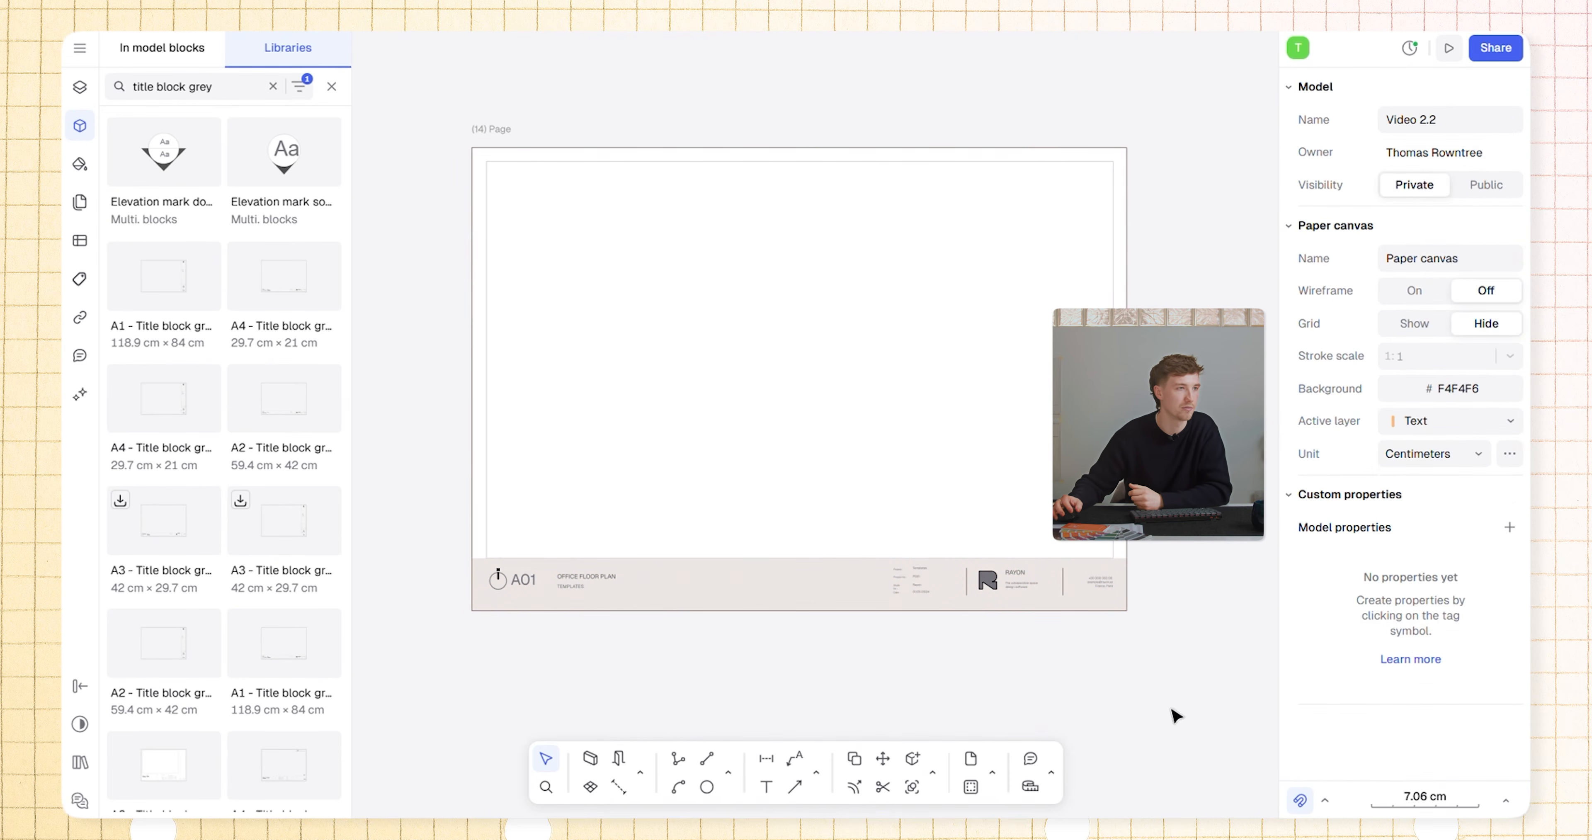
Step: Try other fill colours, including FF004A, for the Title Block Grey Hatch style on the grey title block's band
{"action": "scroll", "coordinate": [1036, 576], "scroll_direction": "up", "scroll_amount": 5}
{"action": "double_click", "coordinate": [551, 603]}
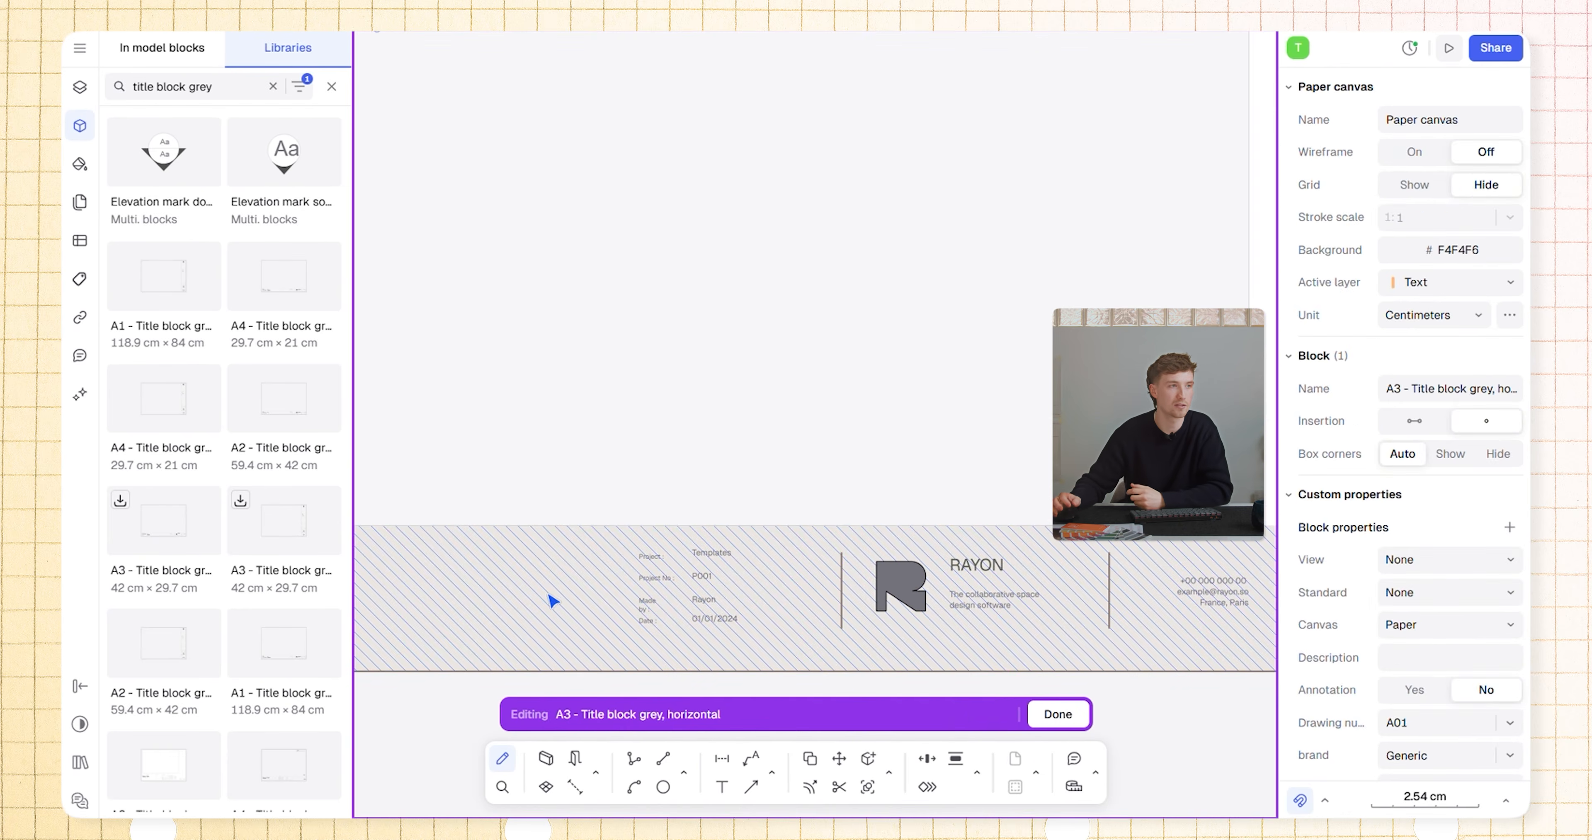
{"action": "left_click", "coordinate": [551, 604]}
{"action": "left_click", "coordinate": [1335, 507]}
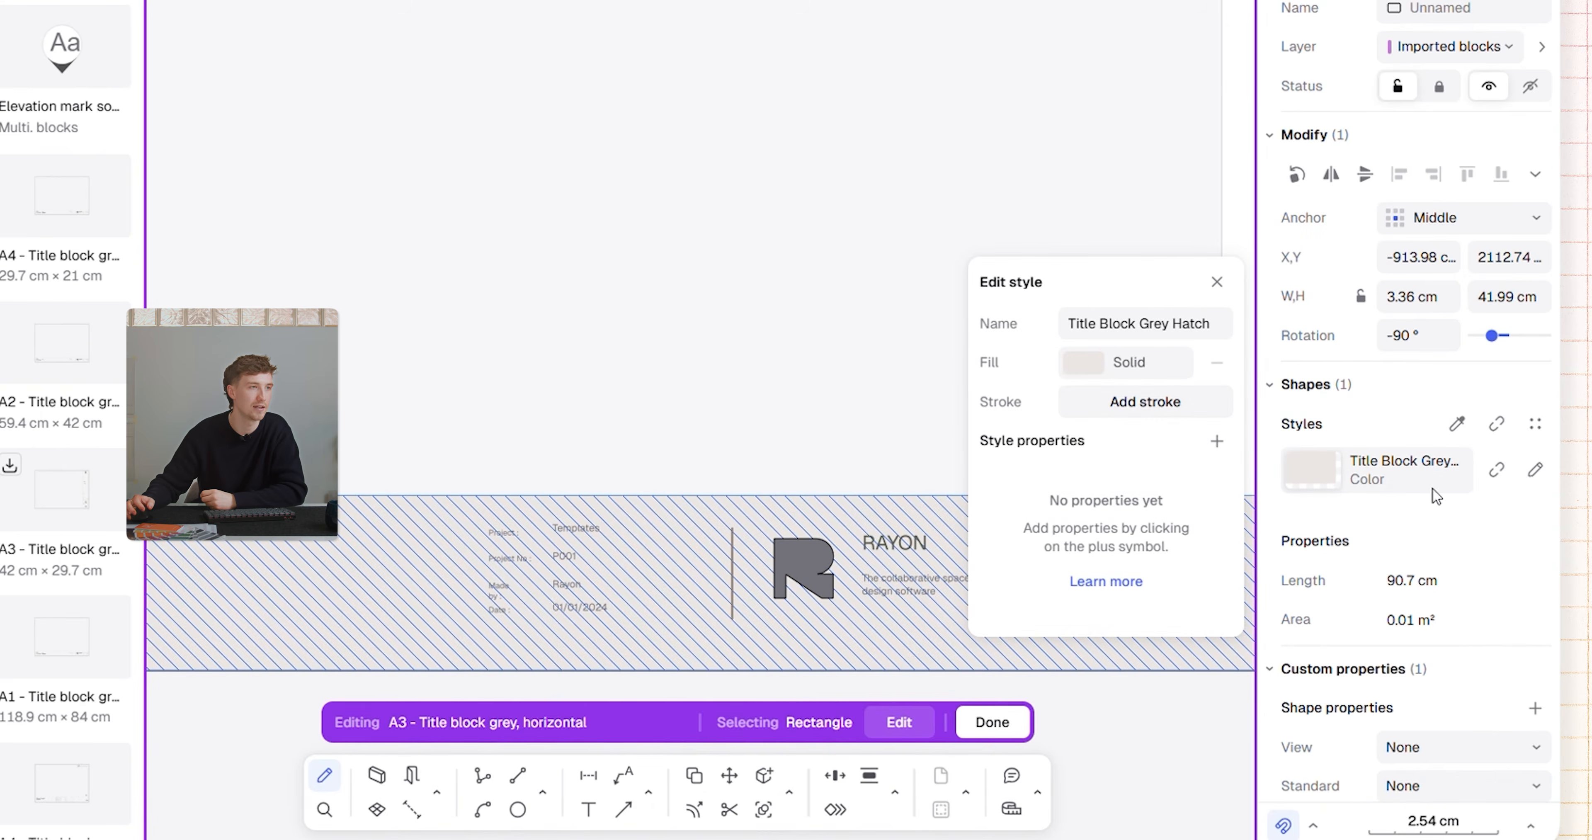
{"action": "left_click", "coordinate": [1091, 370]}
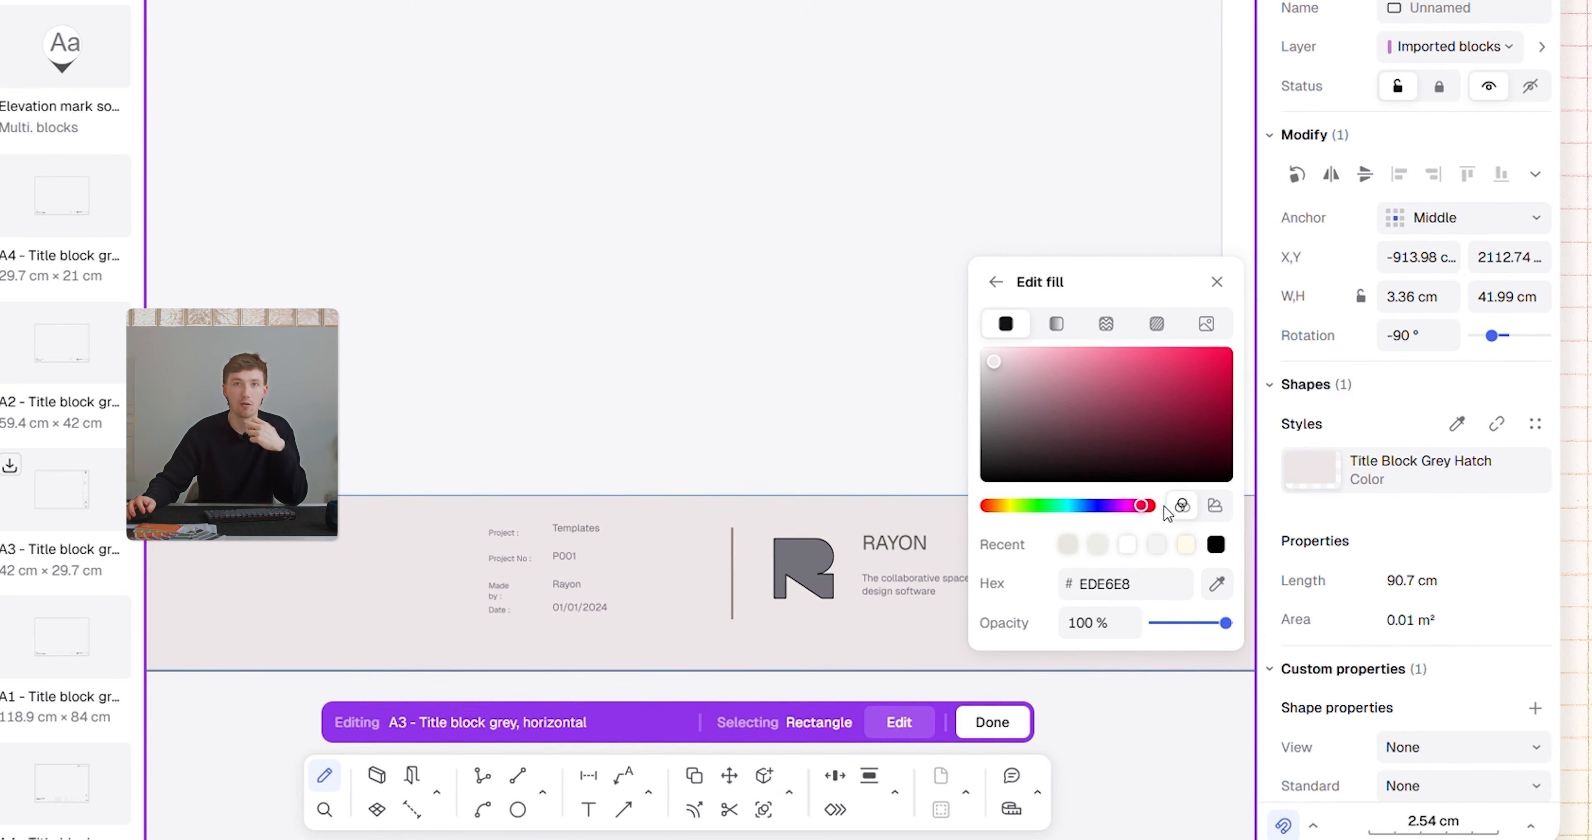
{"action": "key", "text": "Return"}
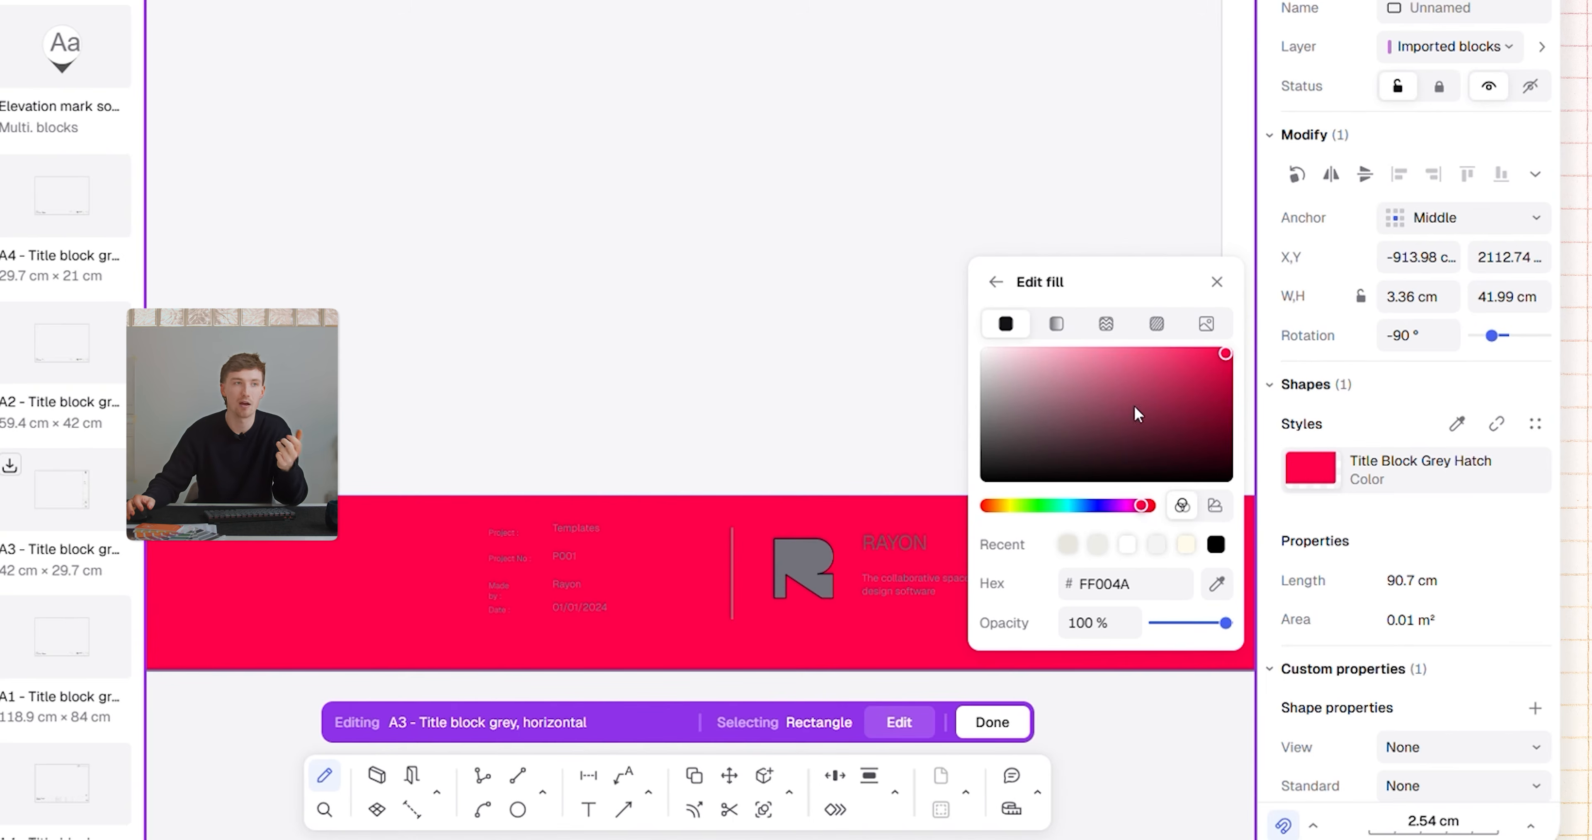
{"action": "left_click_drag", "start_coordinate": [1139, 414], "coordinate": [1023, 406]}
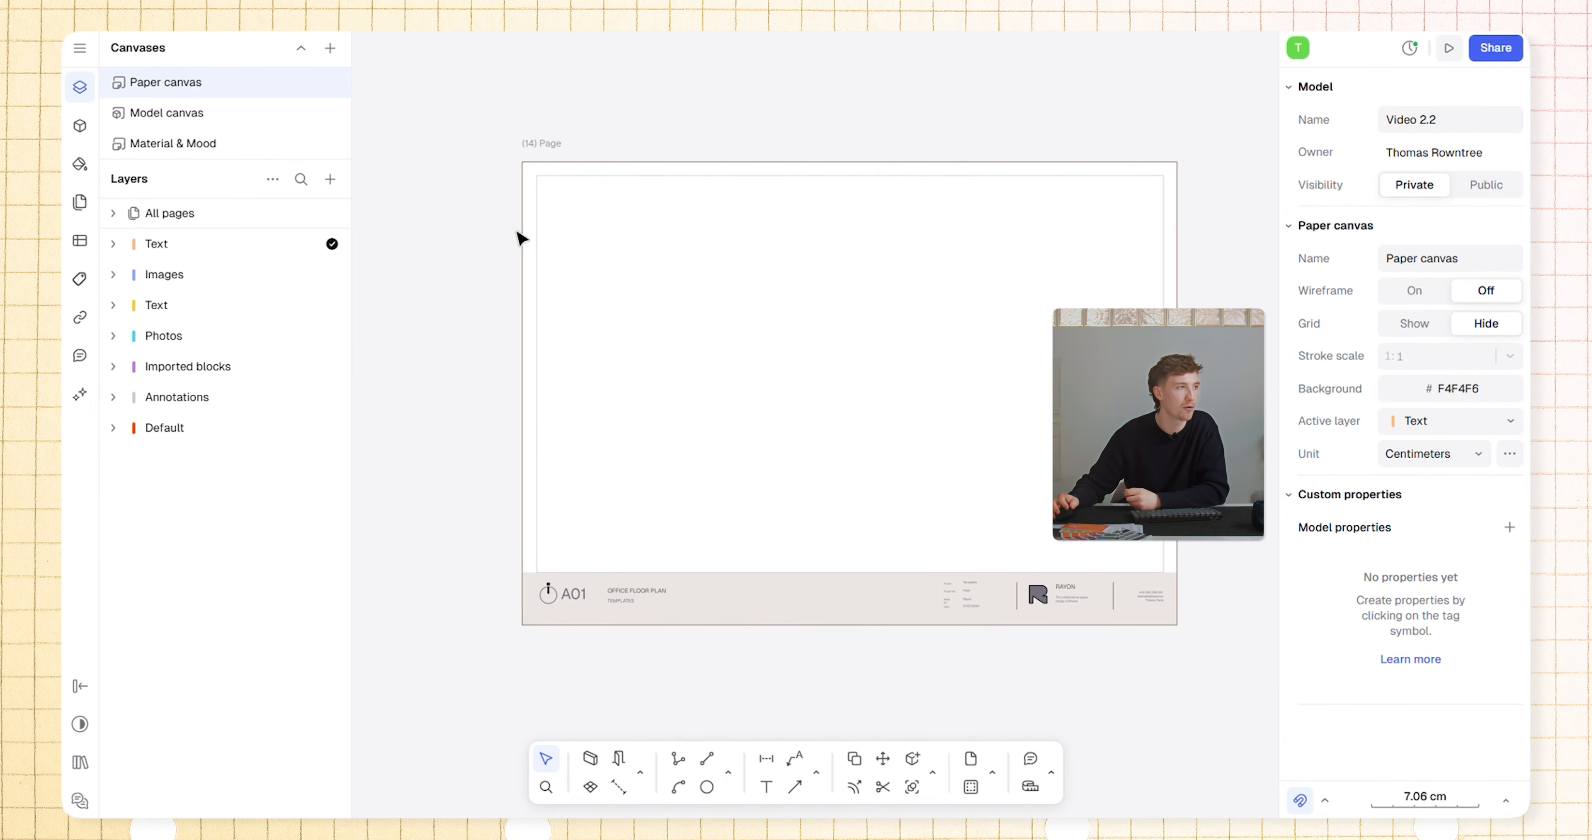
Step: Add a view of the Model canvas to the page and crop it to the kitchen area, about 14.3 x 10.9 cm
{"action": "left_click", "coordinate": [330, 179]}
{"action": "mouse_move", "coordinate": [346, 279]}
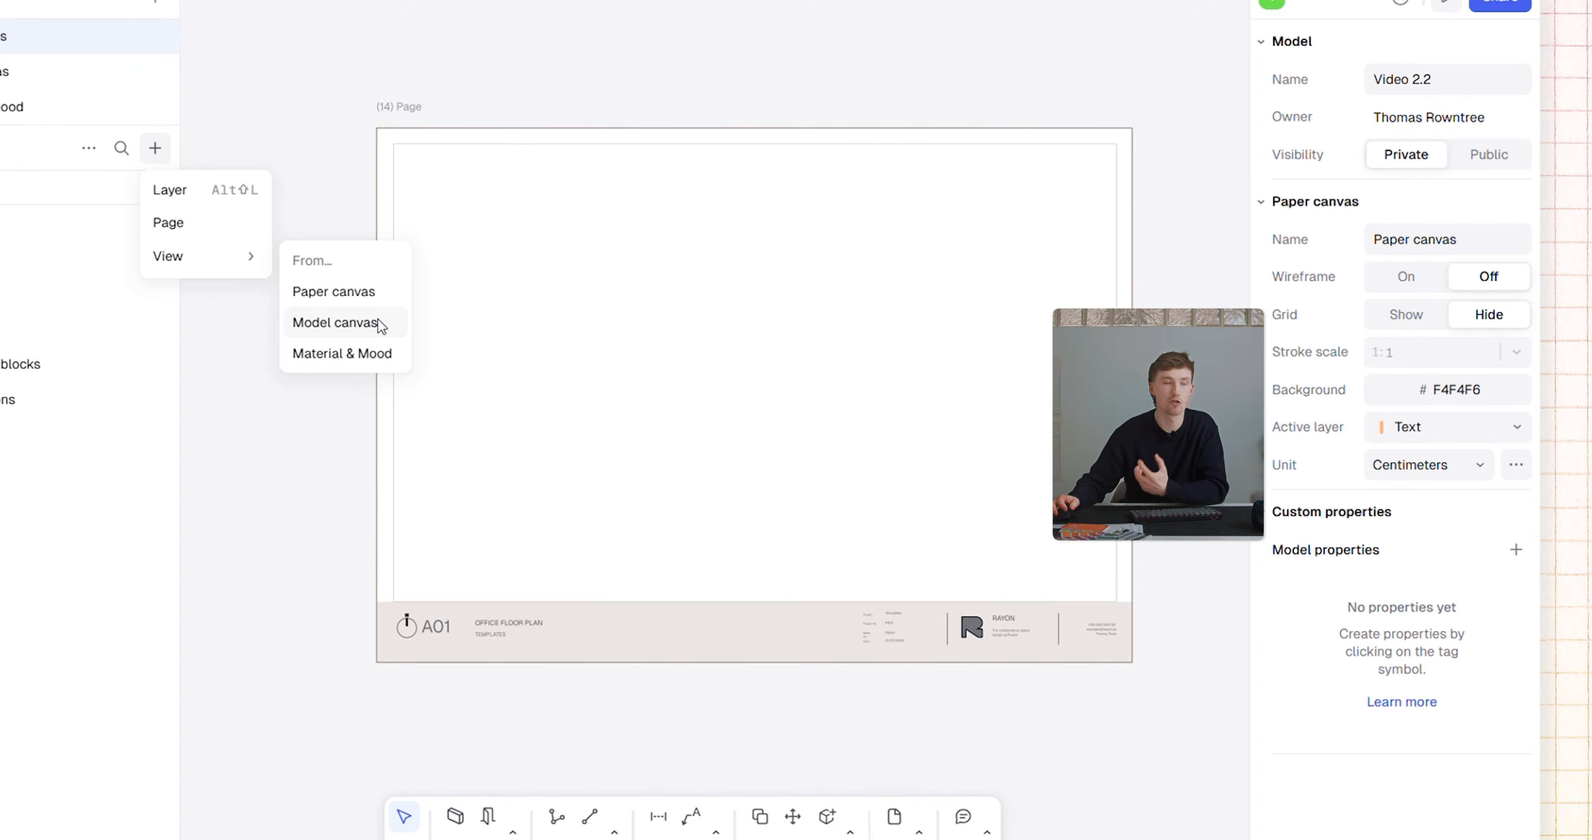
{"action": "left_click", "coordinate": [523, 330]}
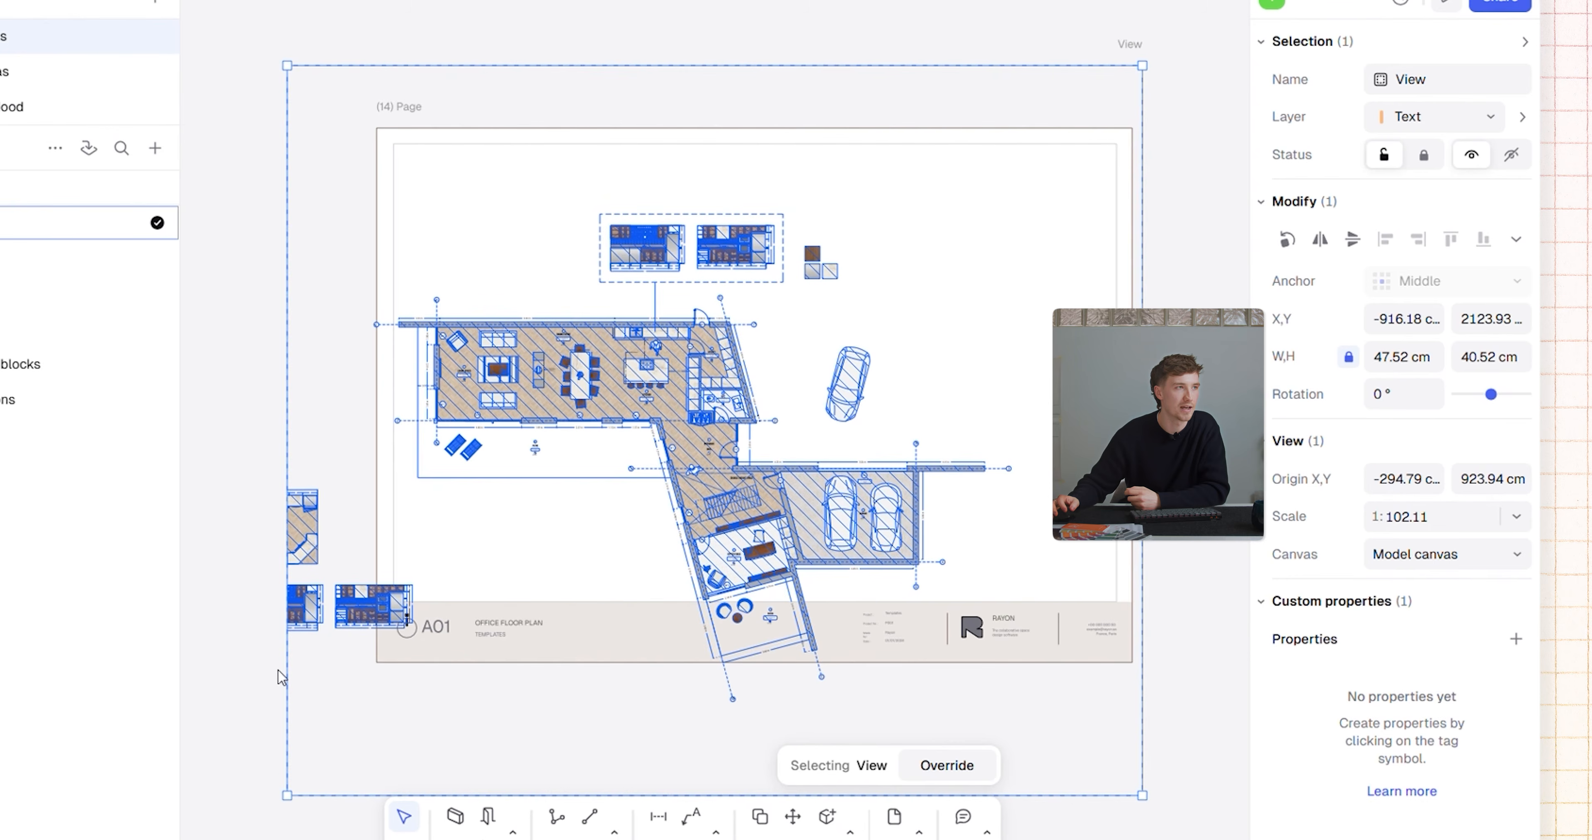
{"action": "left_click_drag", "start_coordinate": [316, 352], "coordinate": [507, 287]}
{"action": "scroll", "coordinate": [1118, 288], "scroll_direction": "right", "scroll_amount": 5}
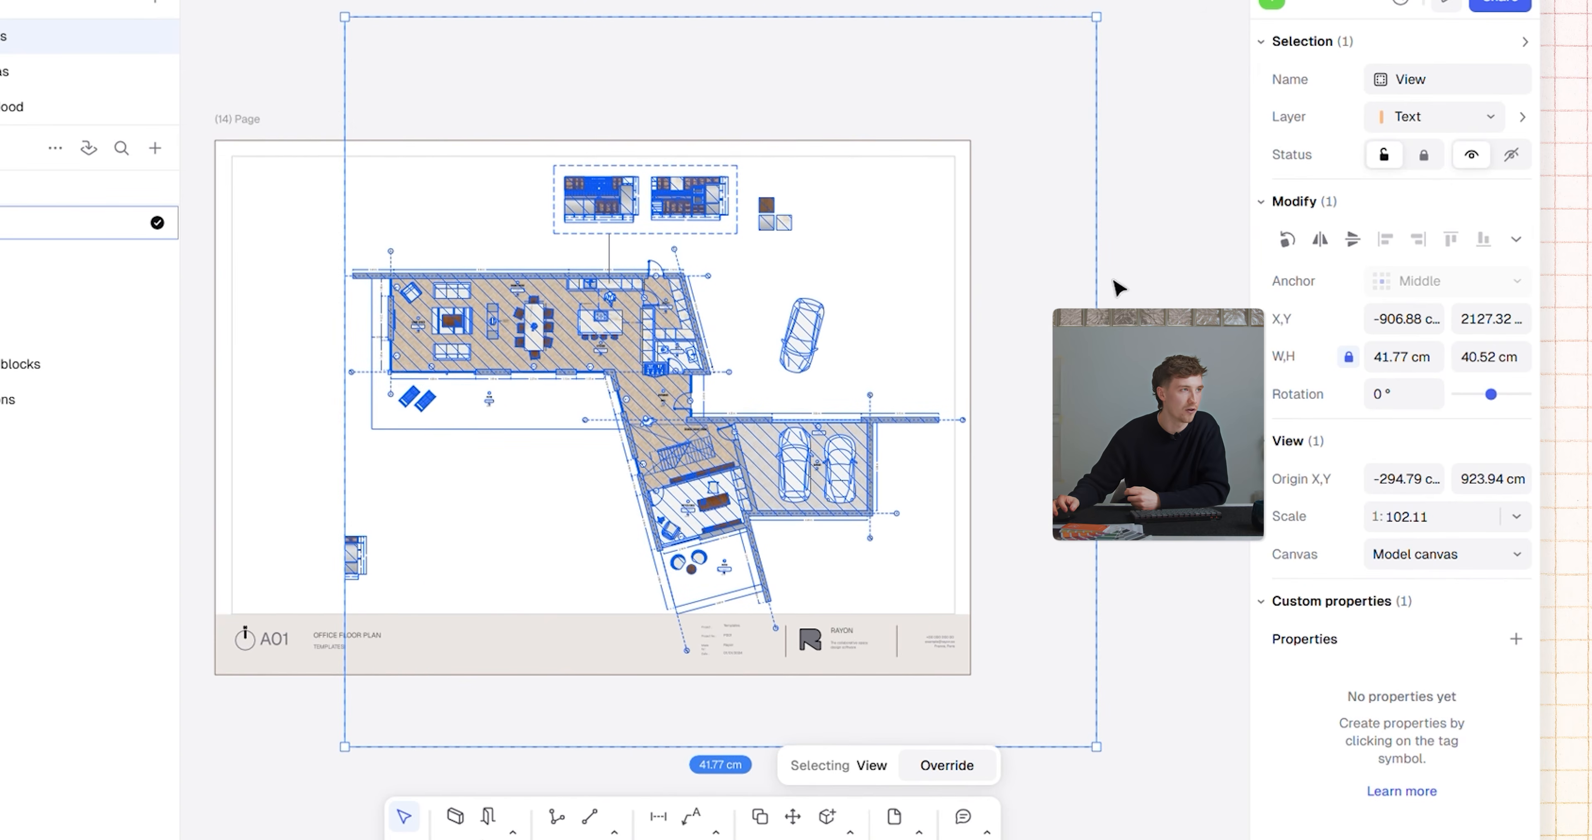
{"action": "left_click_drag", "start_coordinate": [1094, 269], "coordinate": [752, 293]}
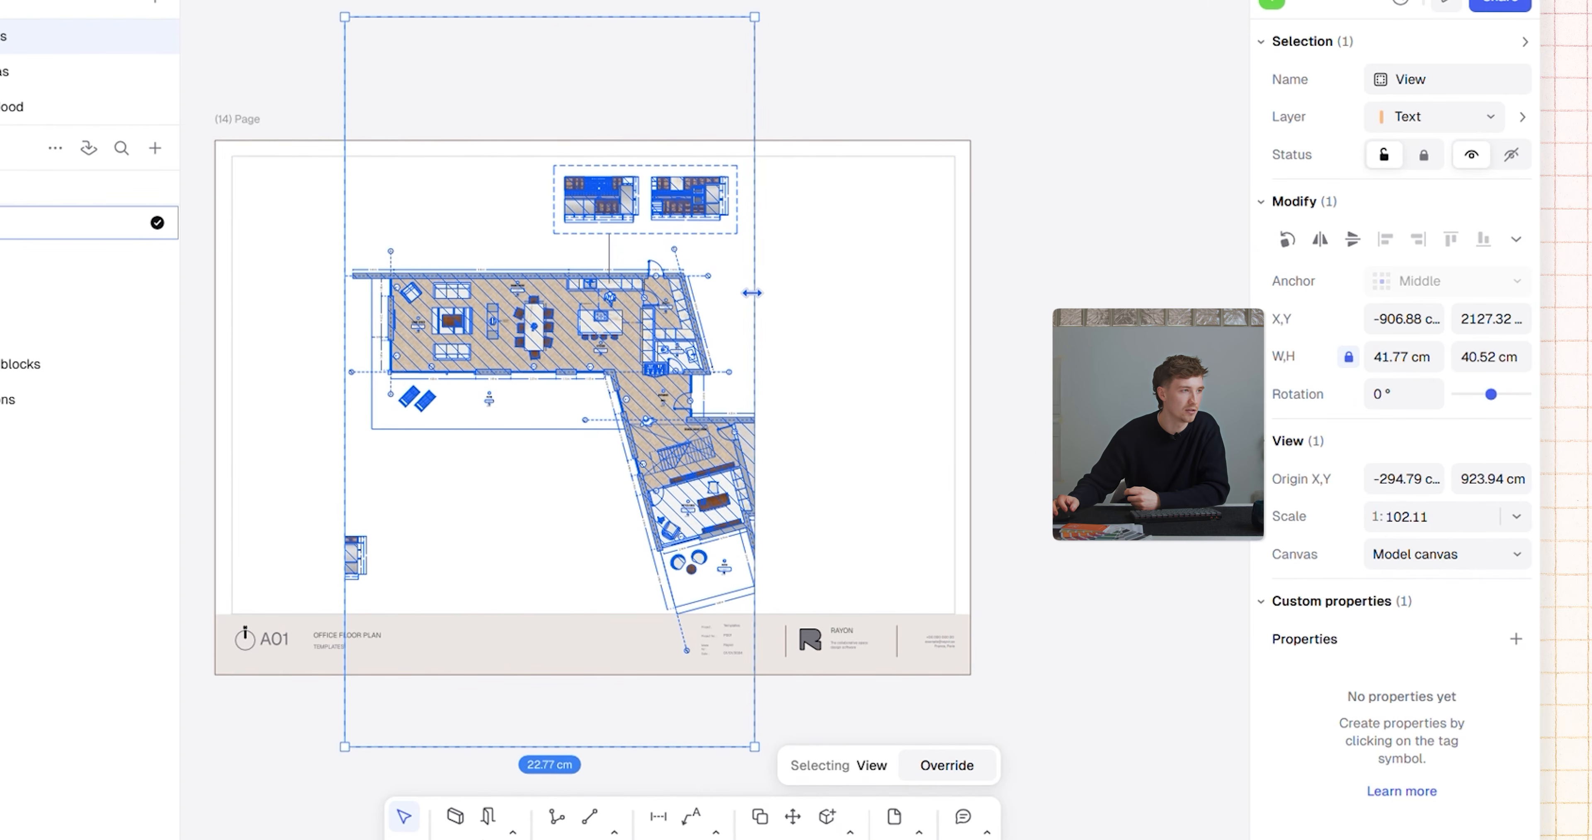
{"action": "left_click_drag", "start_coordinate": [600, 16], "coordinate": [630, 184]}
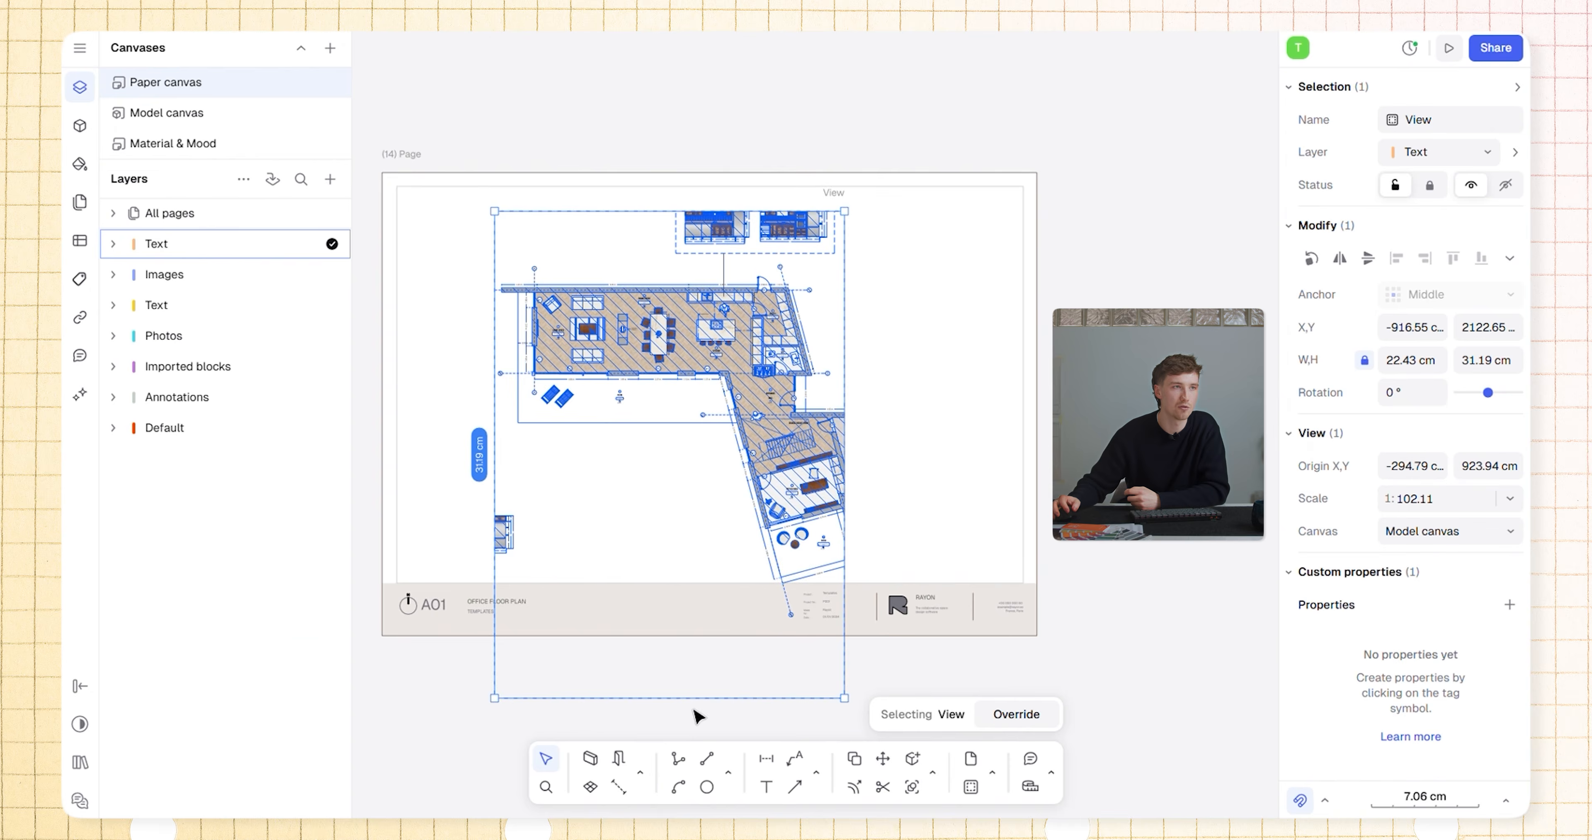
{"action": "left_click_drag", "start_coordinate": [580, 746], "coordinate": [579, 465]}
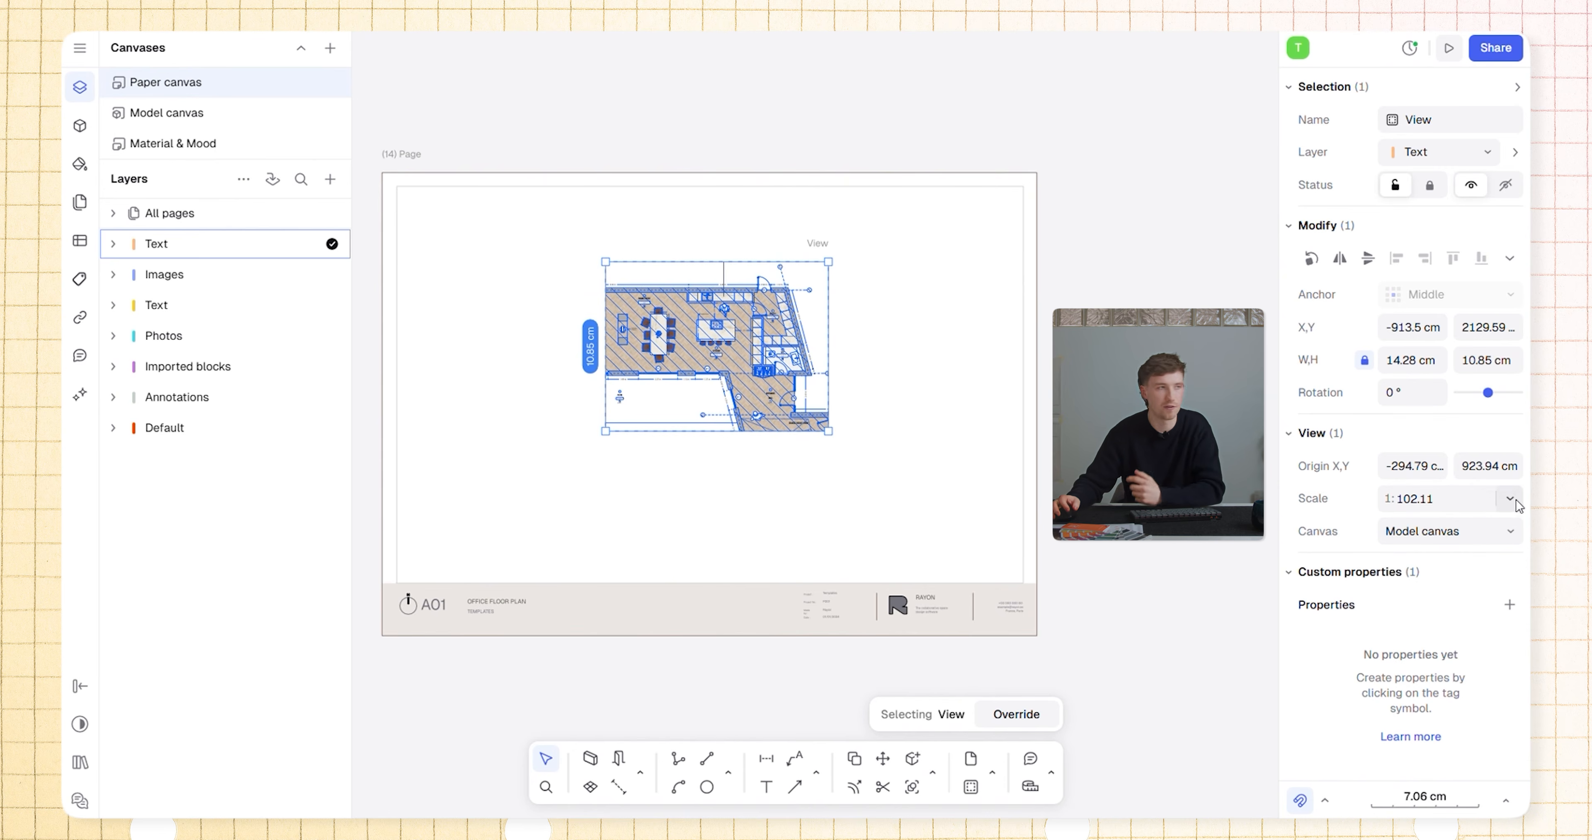
Step: Try the kitchen view at scale 1:25, set it to 1:50, and adjust the view on the page
{"action": "left_click", "coordinate": [1515, 516]}
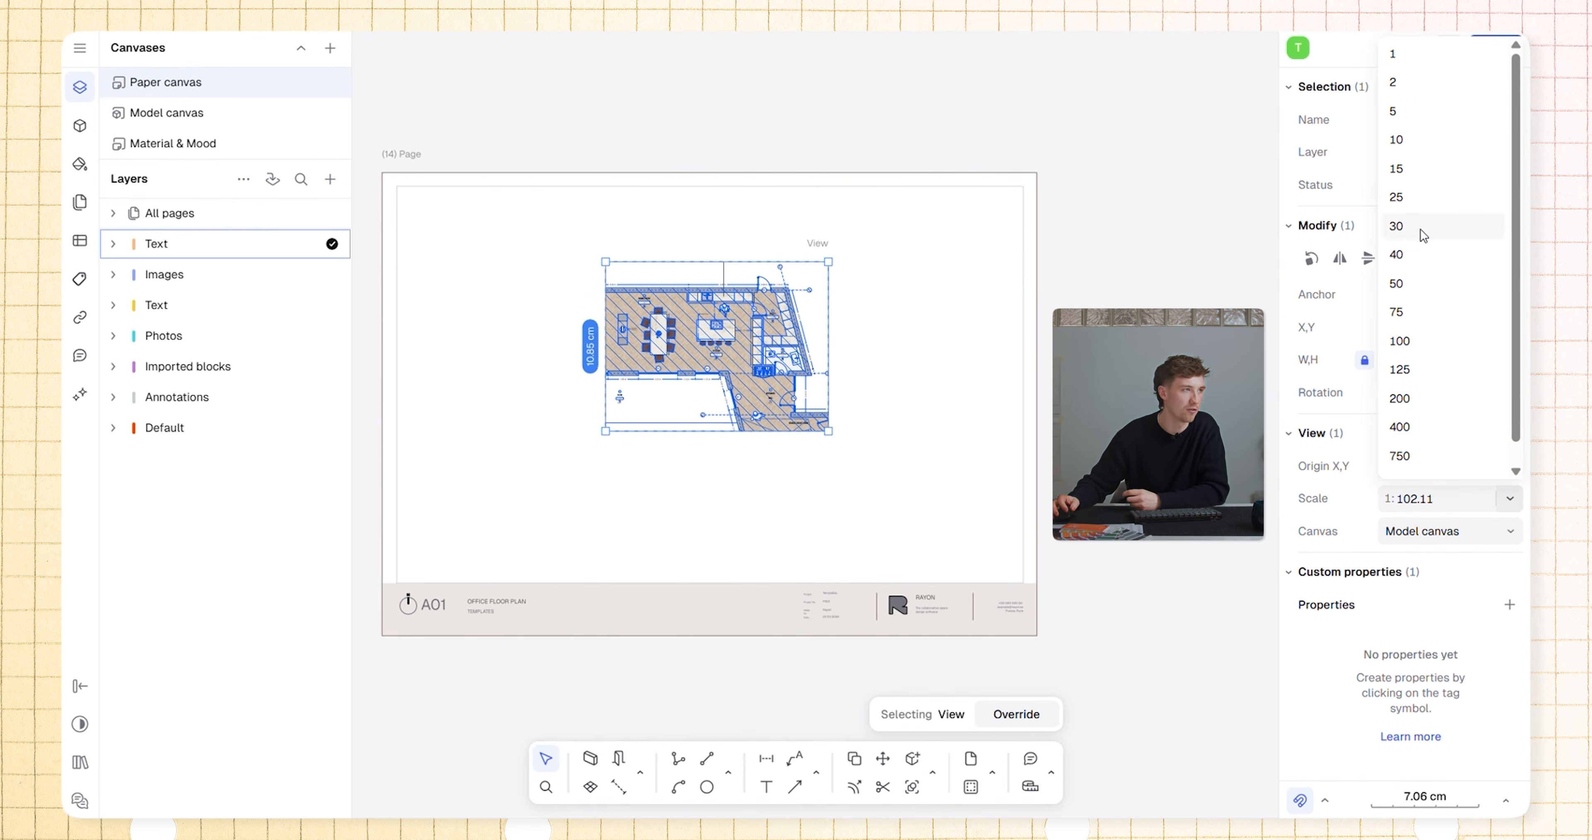
{"action": "left_click", "coordinate": [1409, 197]}
{"action": "left_click", "coordinate": [1510, 498]}
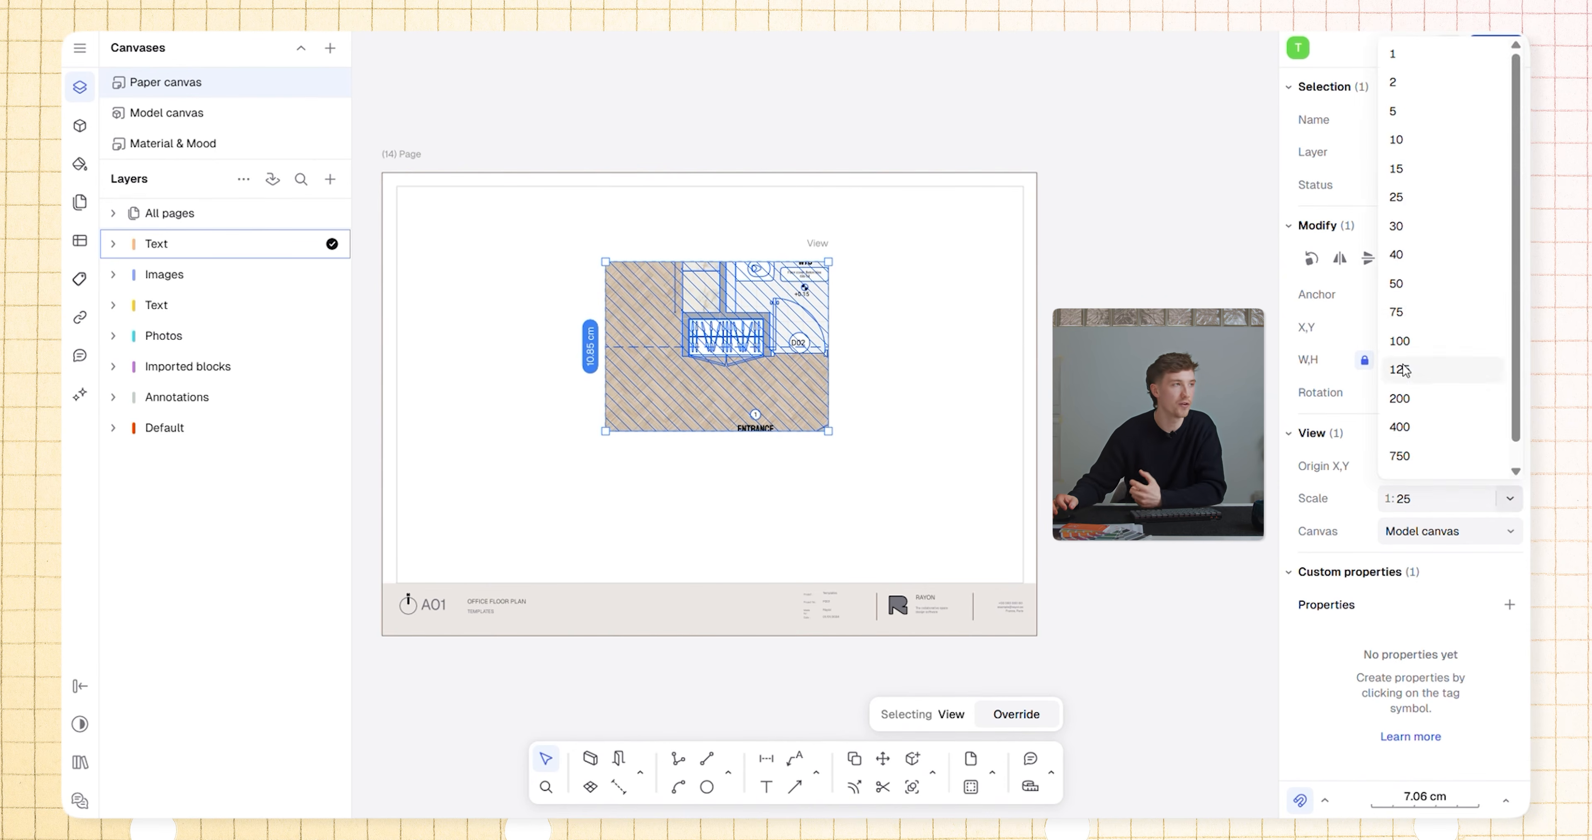
{"action": "left_click", "coordinate": [1409, 284]}
{"action": "left_click_drag", "start_coordinate": [634, 325], "coordinate": [615, 326]}
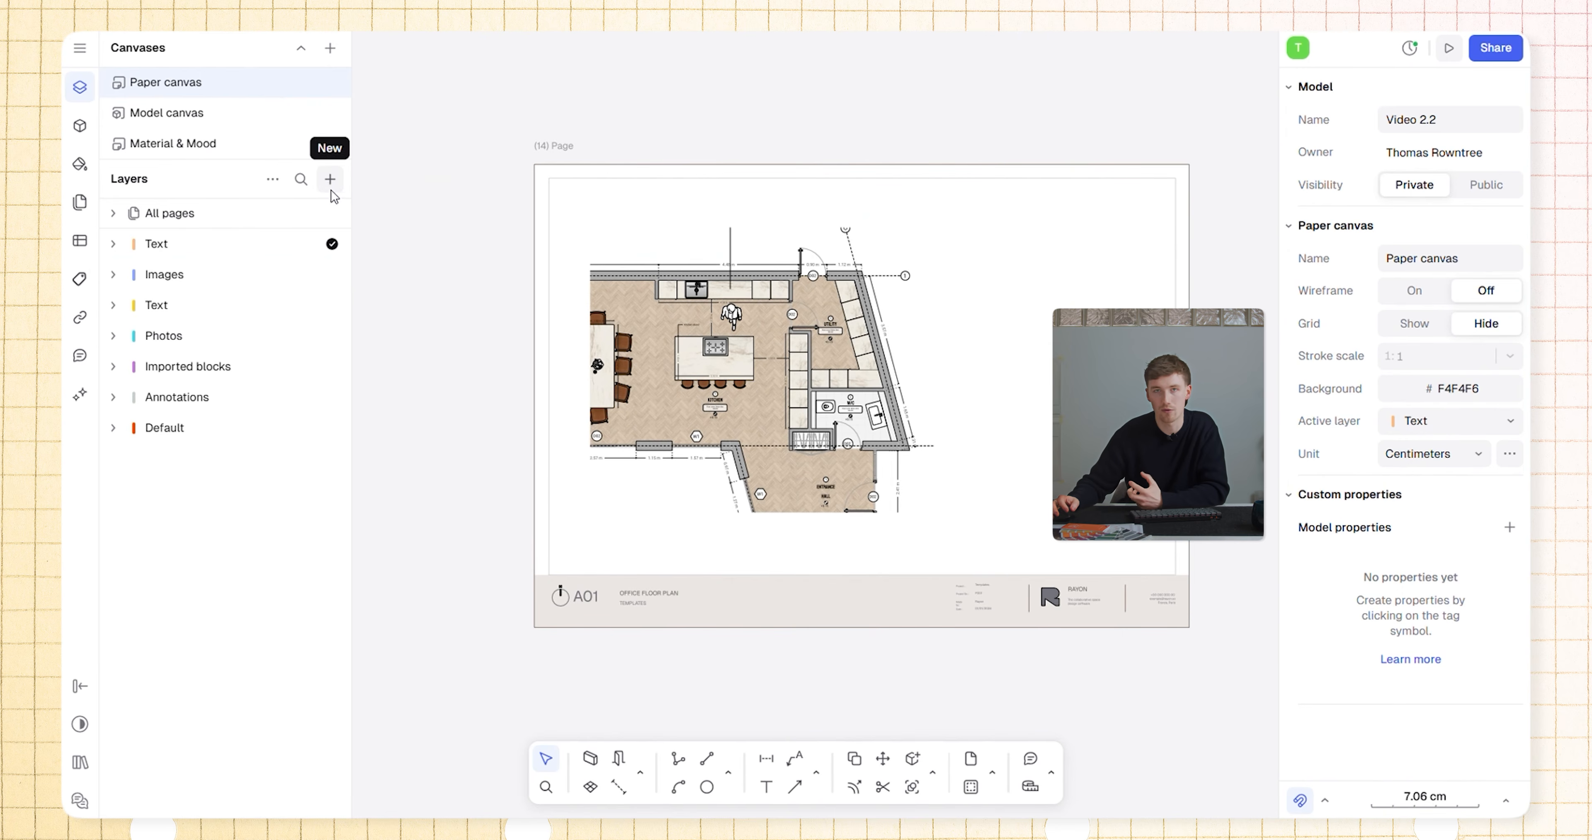
Step: Add a view of the Material & Mood canvas and position it on the A3 page for the material collage beside the floor plan
{"action": "left_click", "coordinate": [331, 184]}
{"action": "mouse_move", "coordinate": [345, 280]}
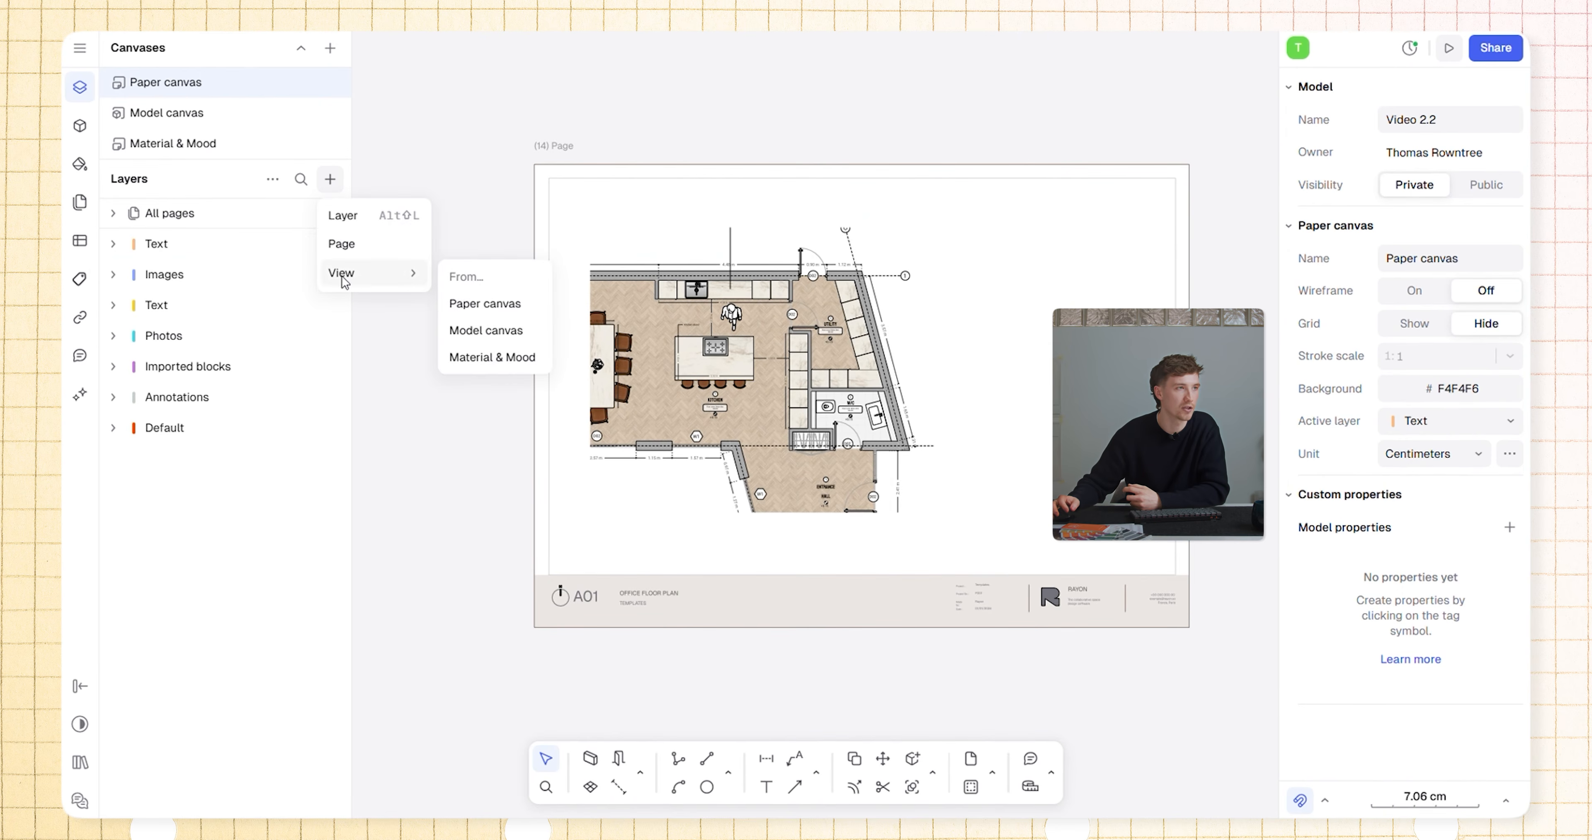
{"action": "left_click", "coordinate": [538, 356]}
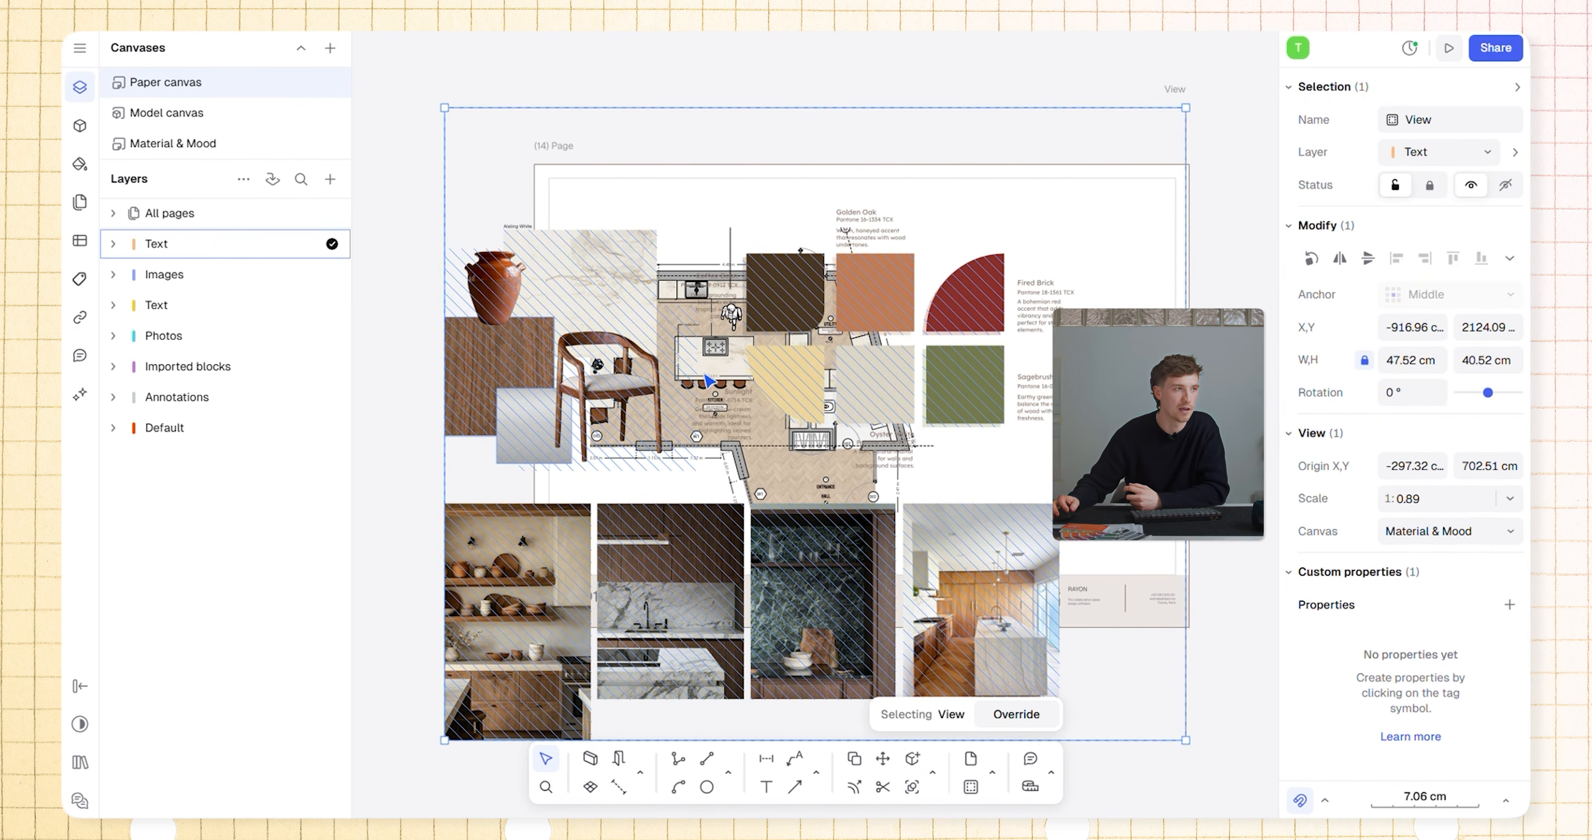
{"action": "left_click_drag", "start_coordinate": [596, 279], "coordinate": [777, 251]}
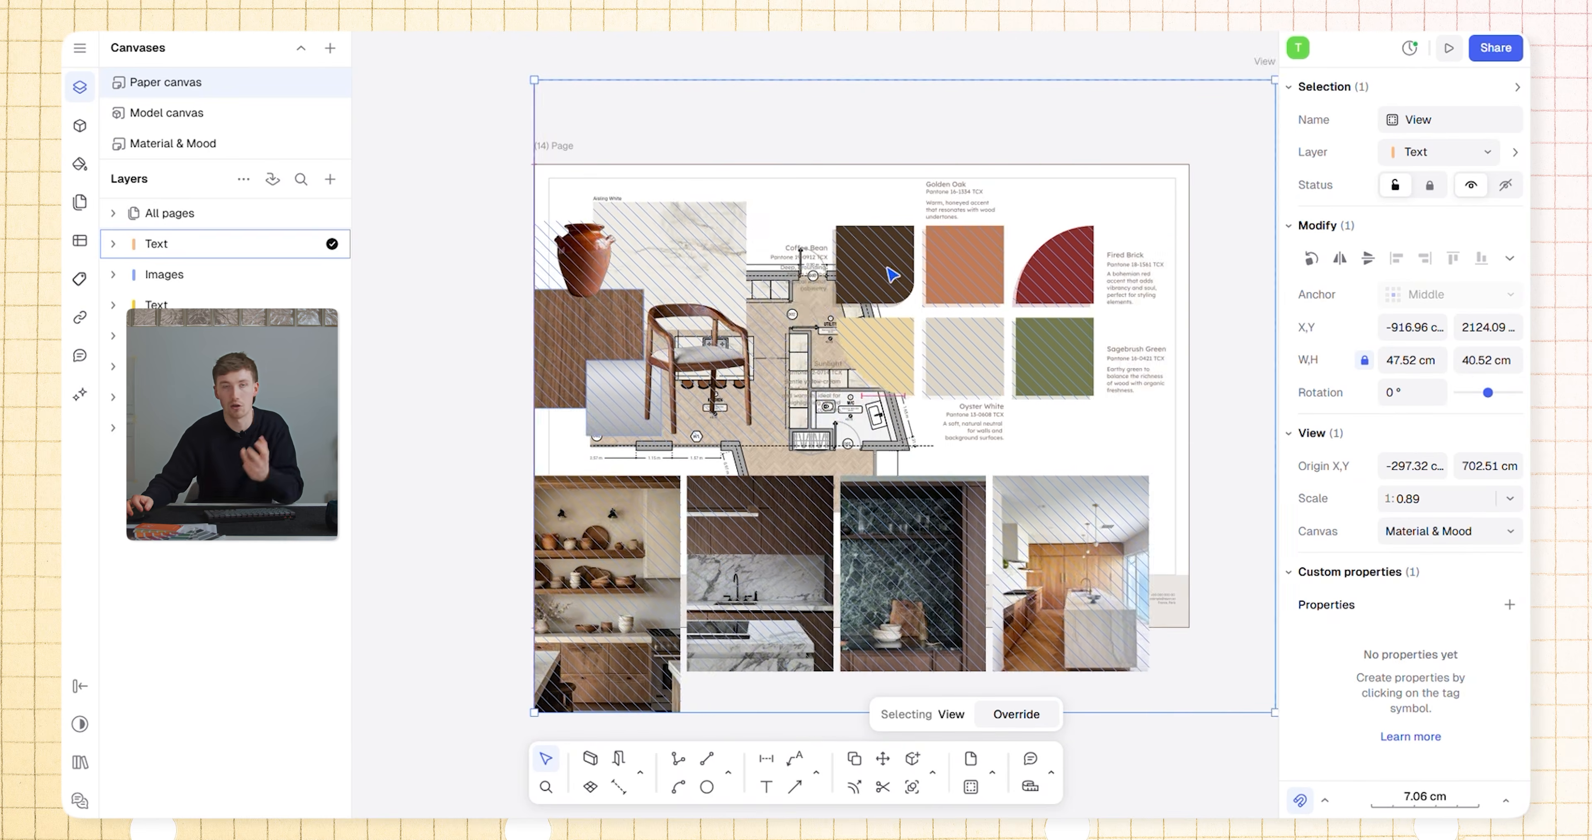
Step: Scale the second Material & Mood view to 1:1.69, move it below the material collage, and crop it to the colour palette
{"action": "left_click_drag", "start_coordinate": [1216, 227], "coordinate": [1144, 326]}
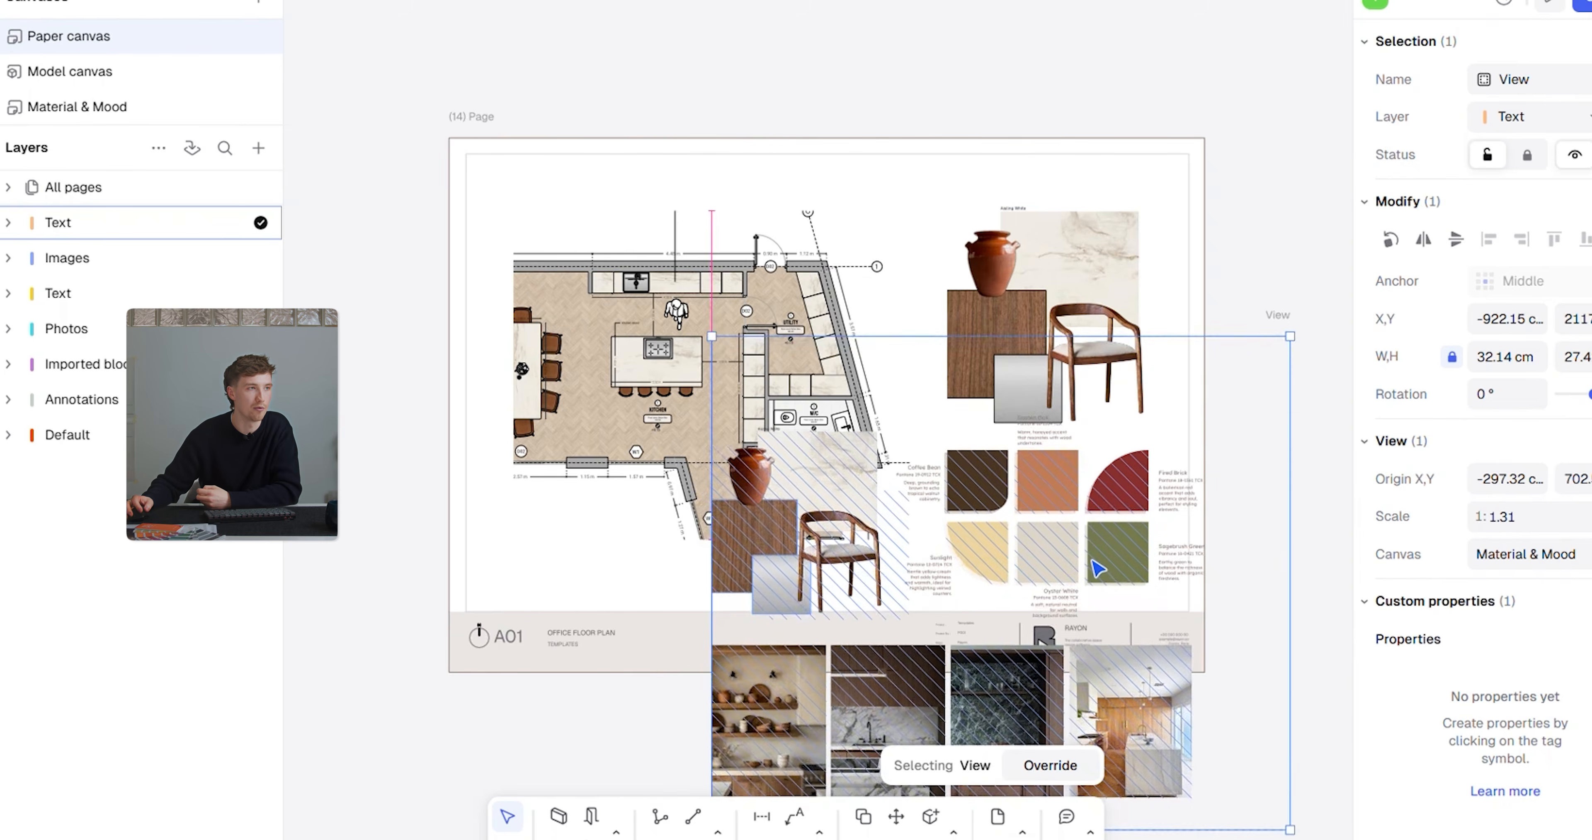
{"action": "left_click_drag", "start_coordinate": [1098, 568], "coordinate": [1074, 550]}
{"action": "left_click_drag", "start_coordinate": [1263, 318], "coordinate": [1134, 429]}
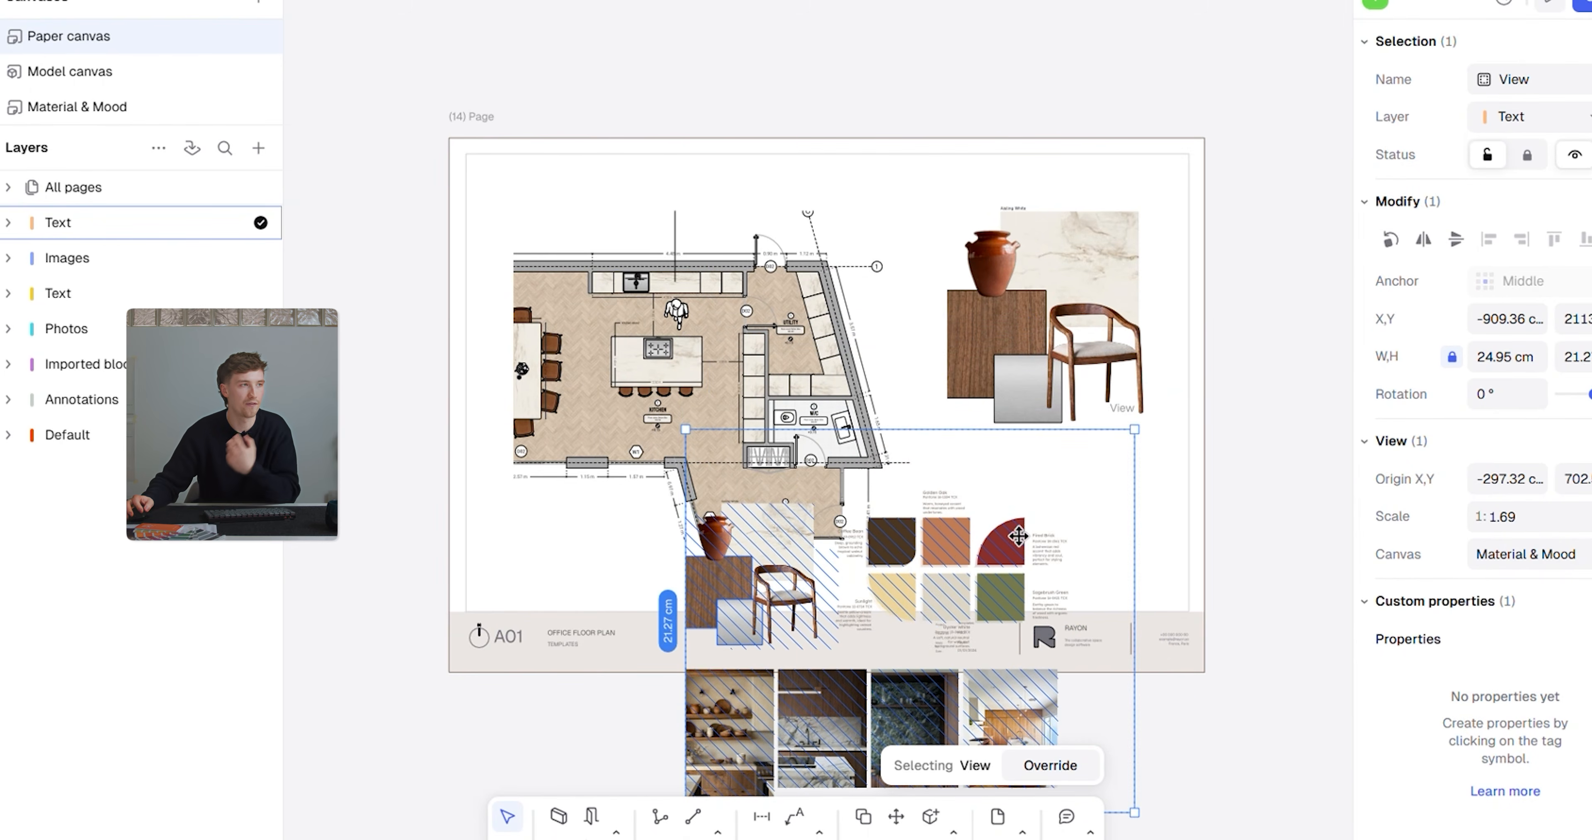
{"action": "left_click_drag", "start_coordinate": [1007, 540], "coordinate": [1101, 487]}
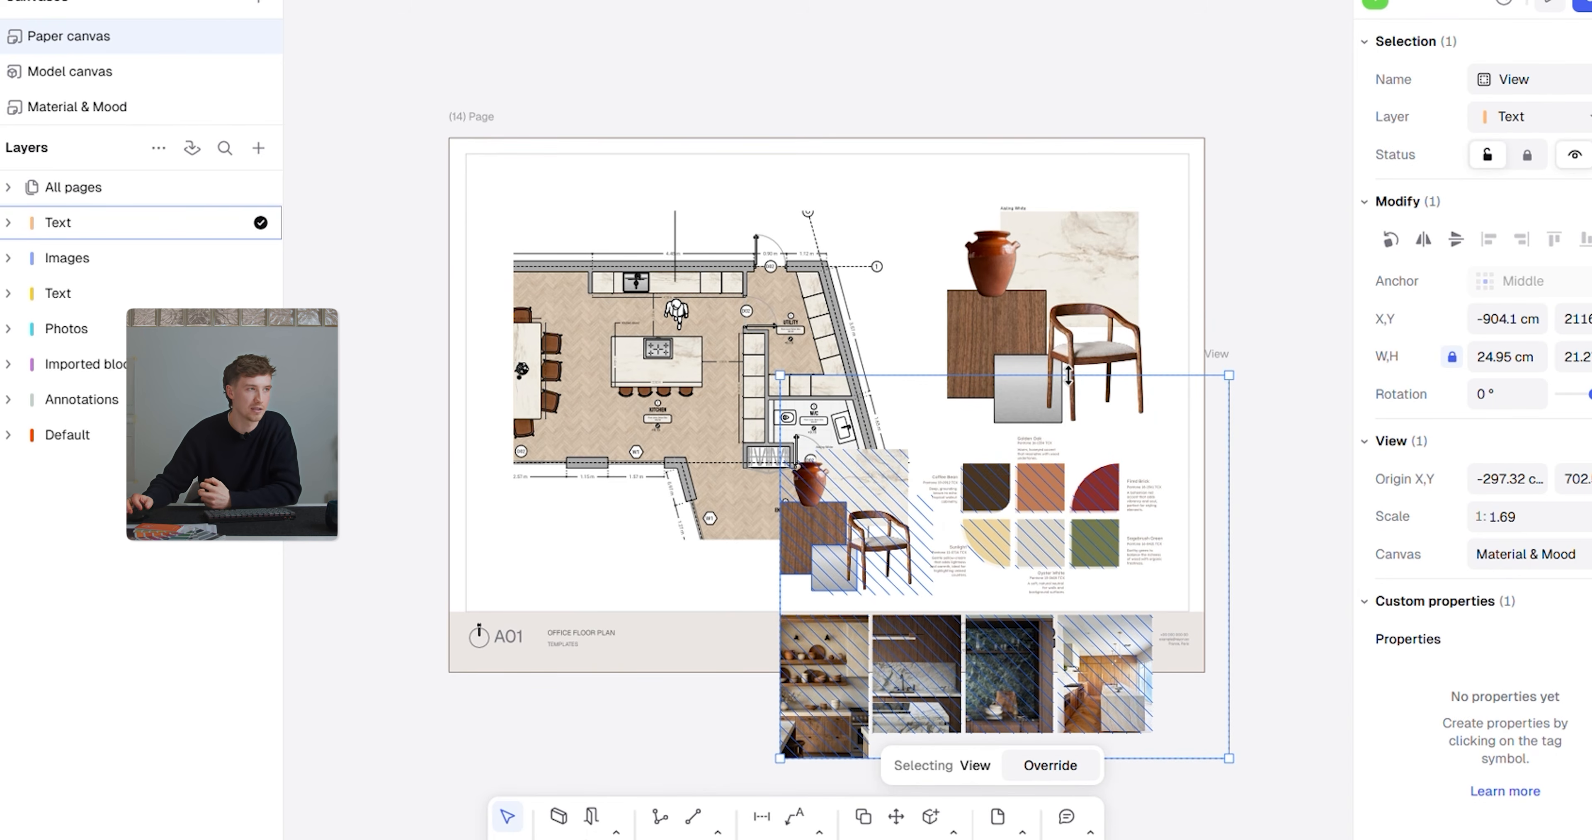
{"action": "left_click_drag", "start_coordinate": [1068, 375], "coordinate": [1068, 431]}
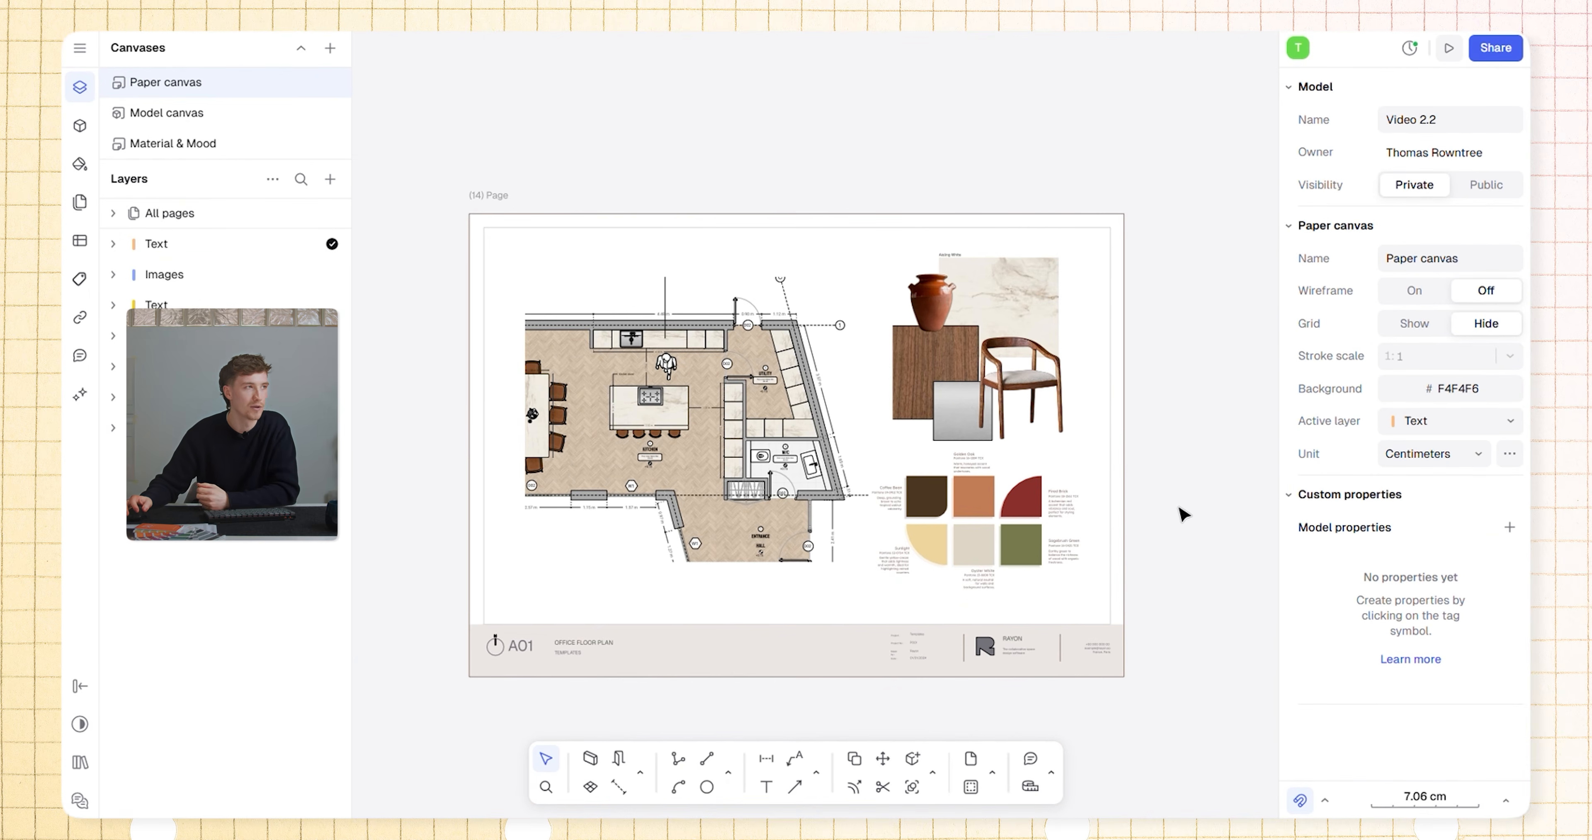
Step: Start a text above the floor plan view on the A3 page
{"action": "key", "text": "t"}
{"action": "left_click", "coordinate": [570, 230]}
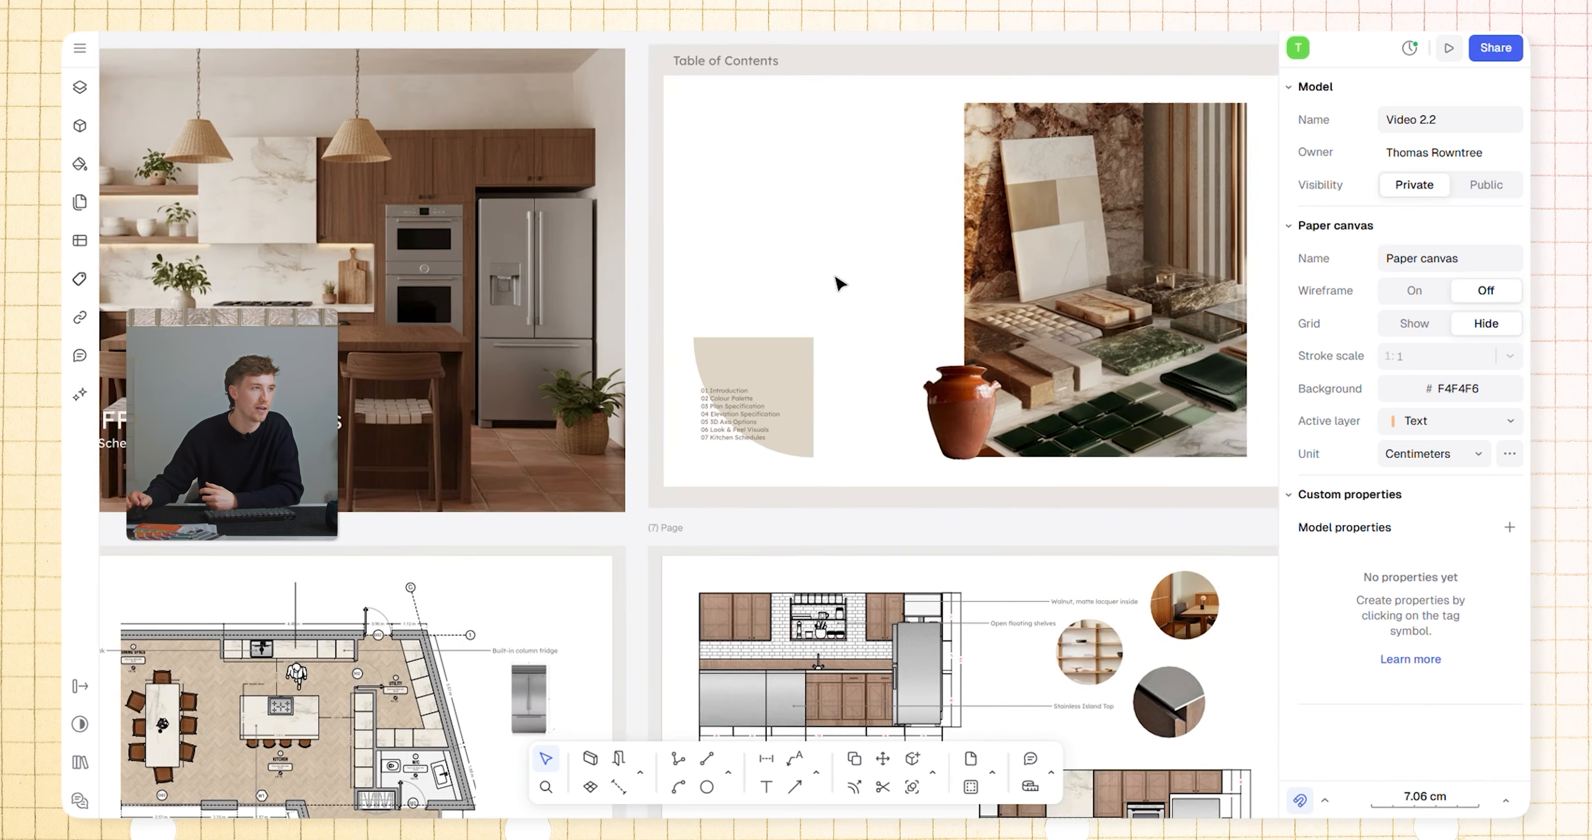
{"action": "middle_click_drag", "start_coordinate": [838, 284], "coordinate": [568, 340]}
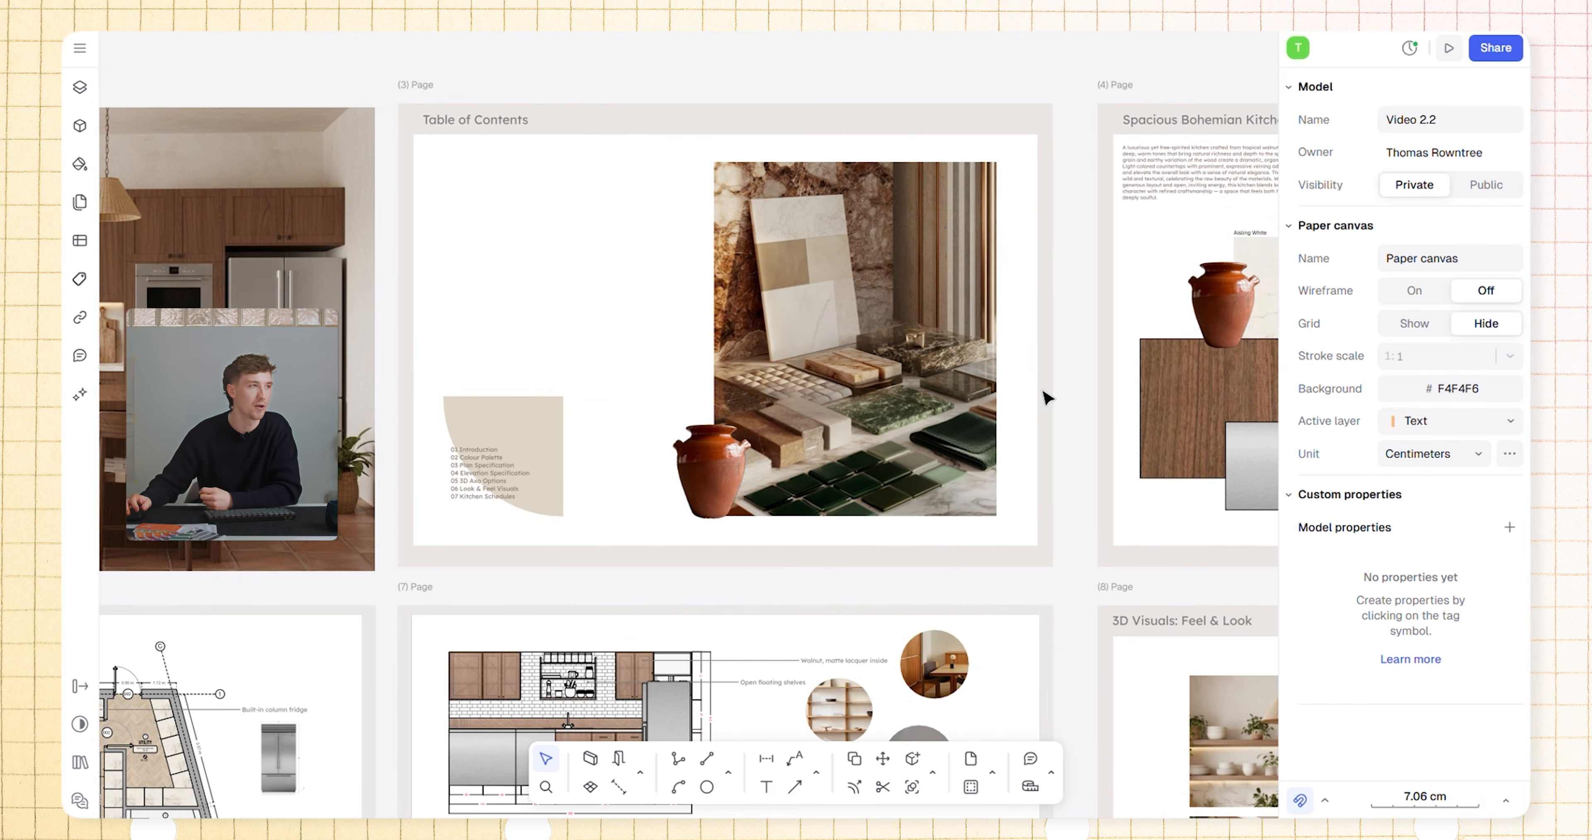
Step: Review the template's presentation pages from the table of contents through the Spacious Bohemian Kitchen page to The Bohemian Palette
{"action": "middle_click_drag", "start_coordinate": [1042, 397], "coordinate": [406, 401]}
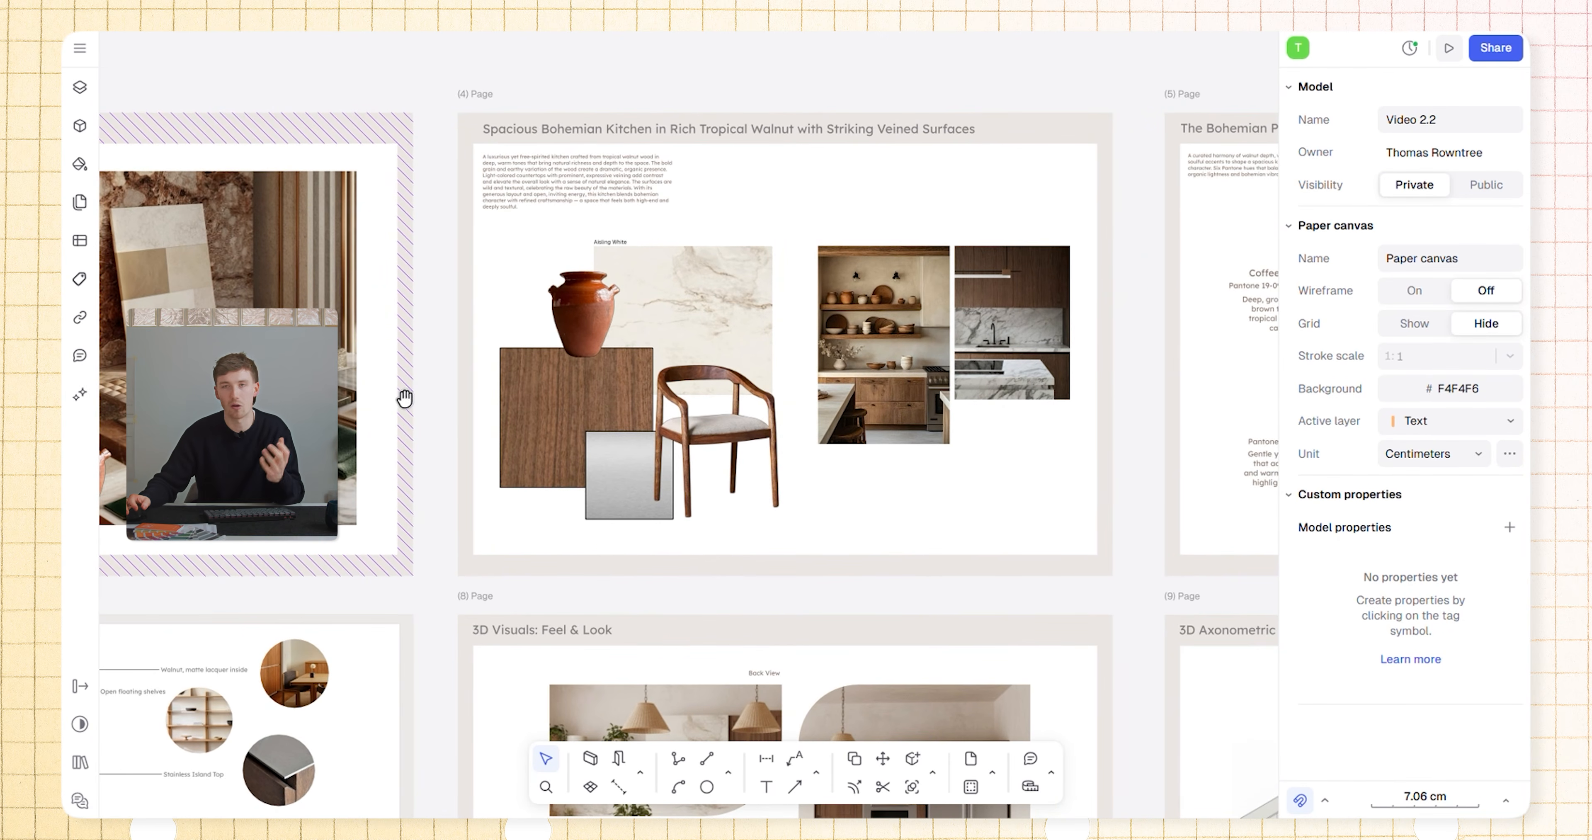
{"action": "middle_click_drag", "start_coordinate": [1075, 435], "coordinate": [564, 418]}
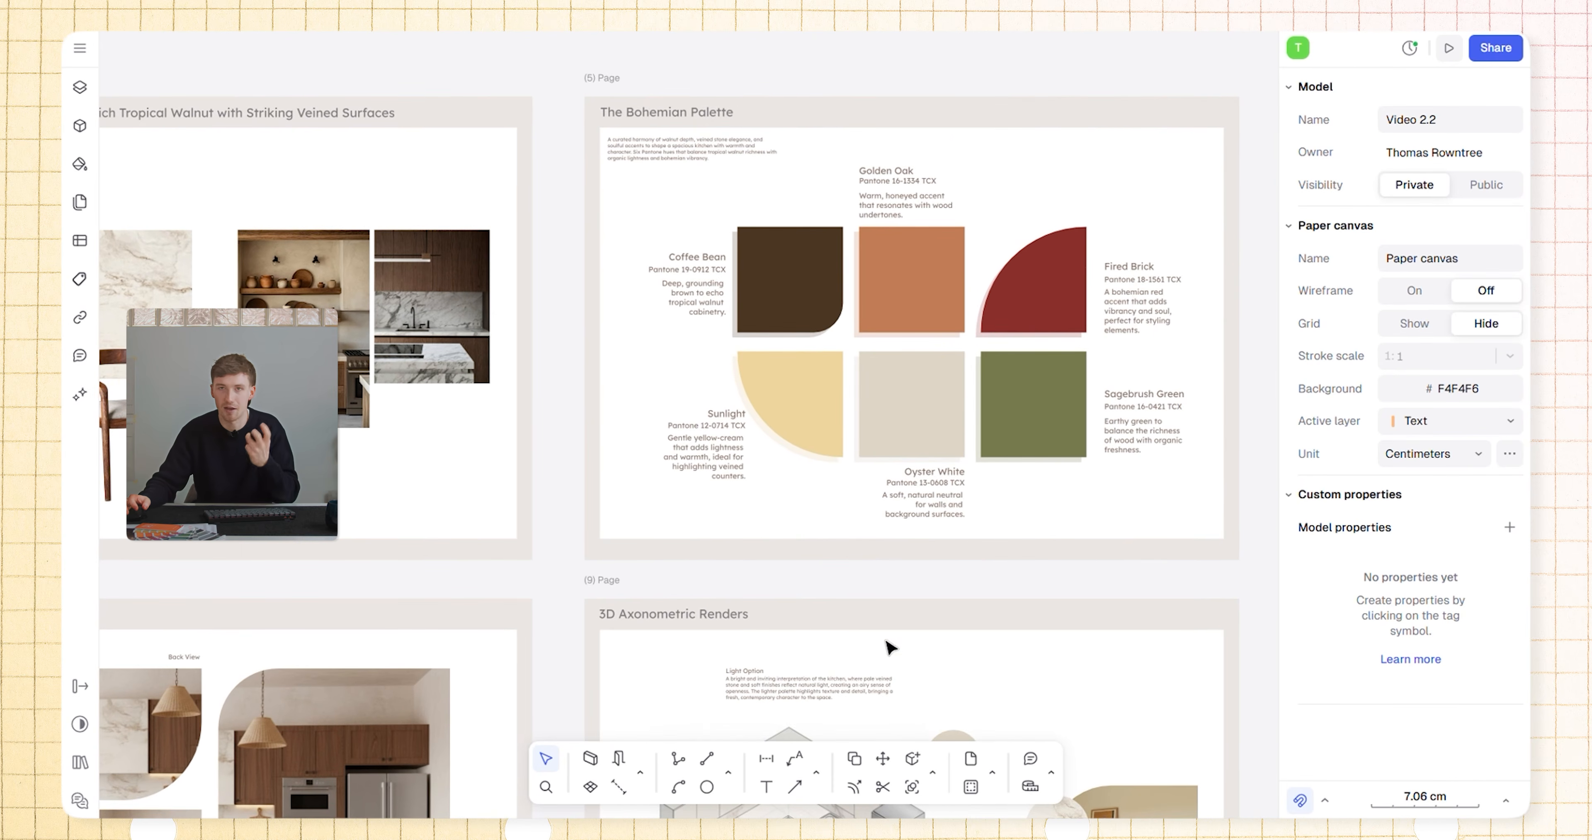
{"action": "middle_click_drag", "start_coordinate": [890, 647], "coordinate": [1041, 420]}
{"action": "scroll", "coordinate": [834, 510], "scroll_direction": "down", "scroll_amount": 5}
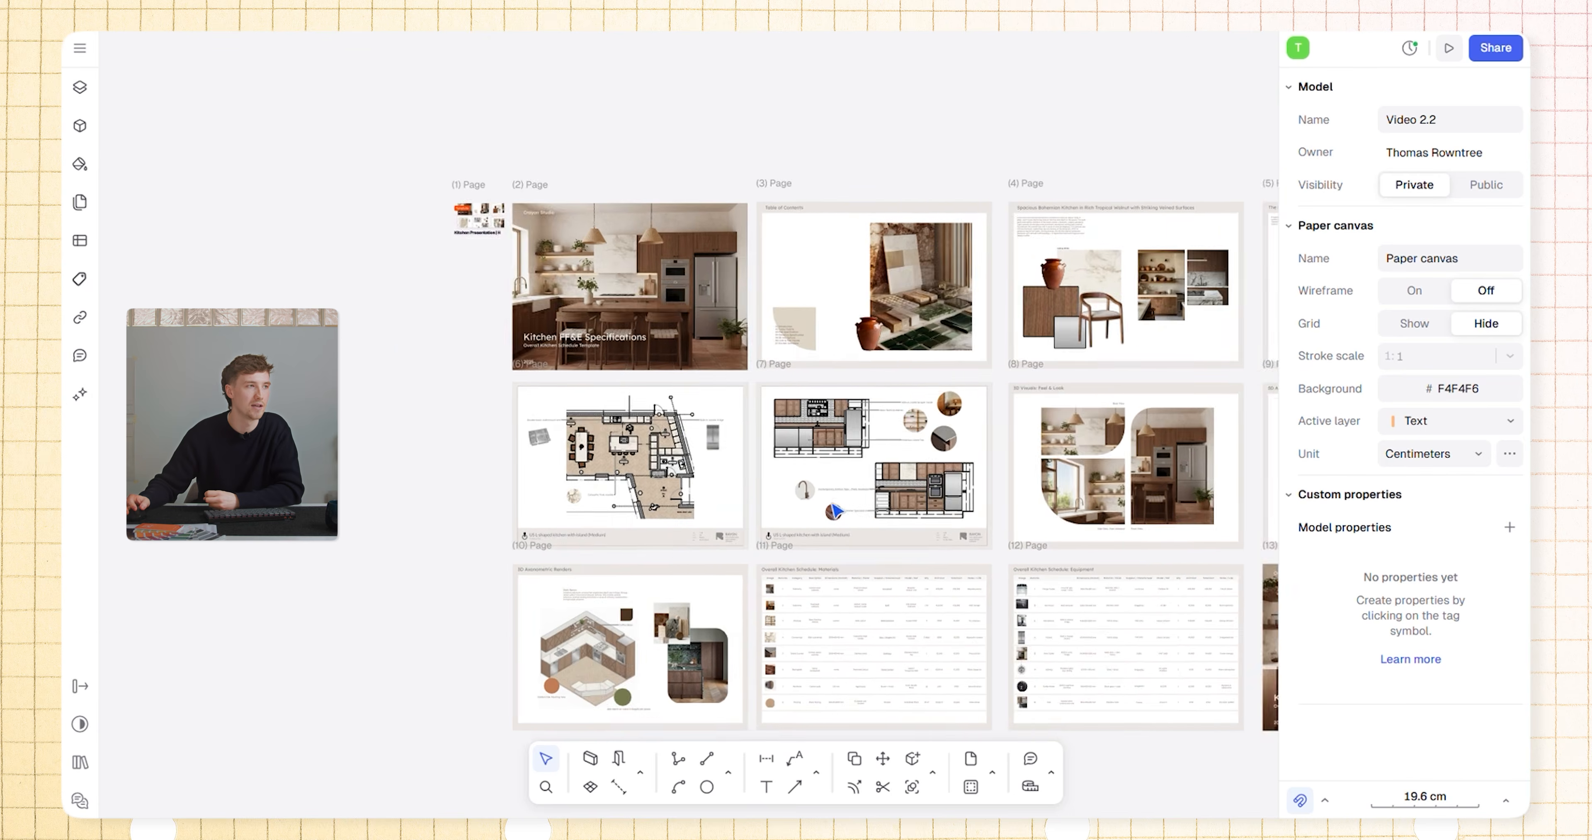
Step: Examine the annotated floor plan on page 6 and the kitchen elevations with material callouts on page 7
{"action": "scroll", "coordinate": [611, 482], "scroll_direction": "up", "scroll_amount": 5}
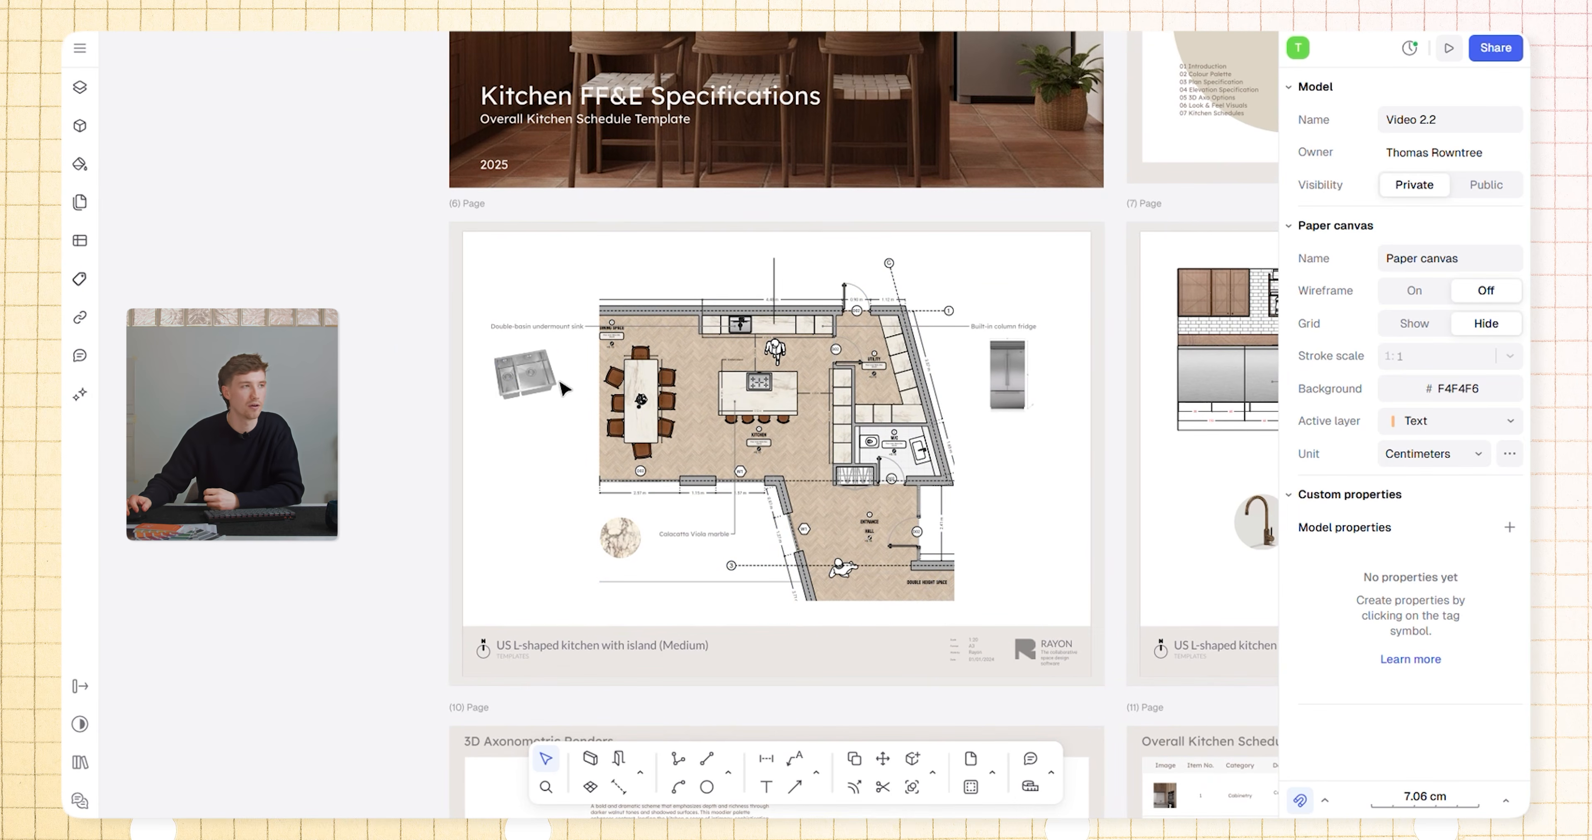
{"action": "scroll", "coordinate": [559, 395], "scroll_direction": "up", "scroll_amount": 3}
{"action": "scroll", "coordinate": [551, 432], "scroll_direction": "down", "scroll_amount": 3}
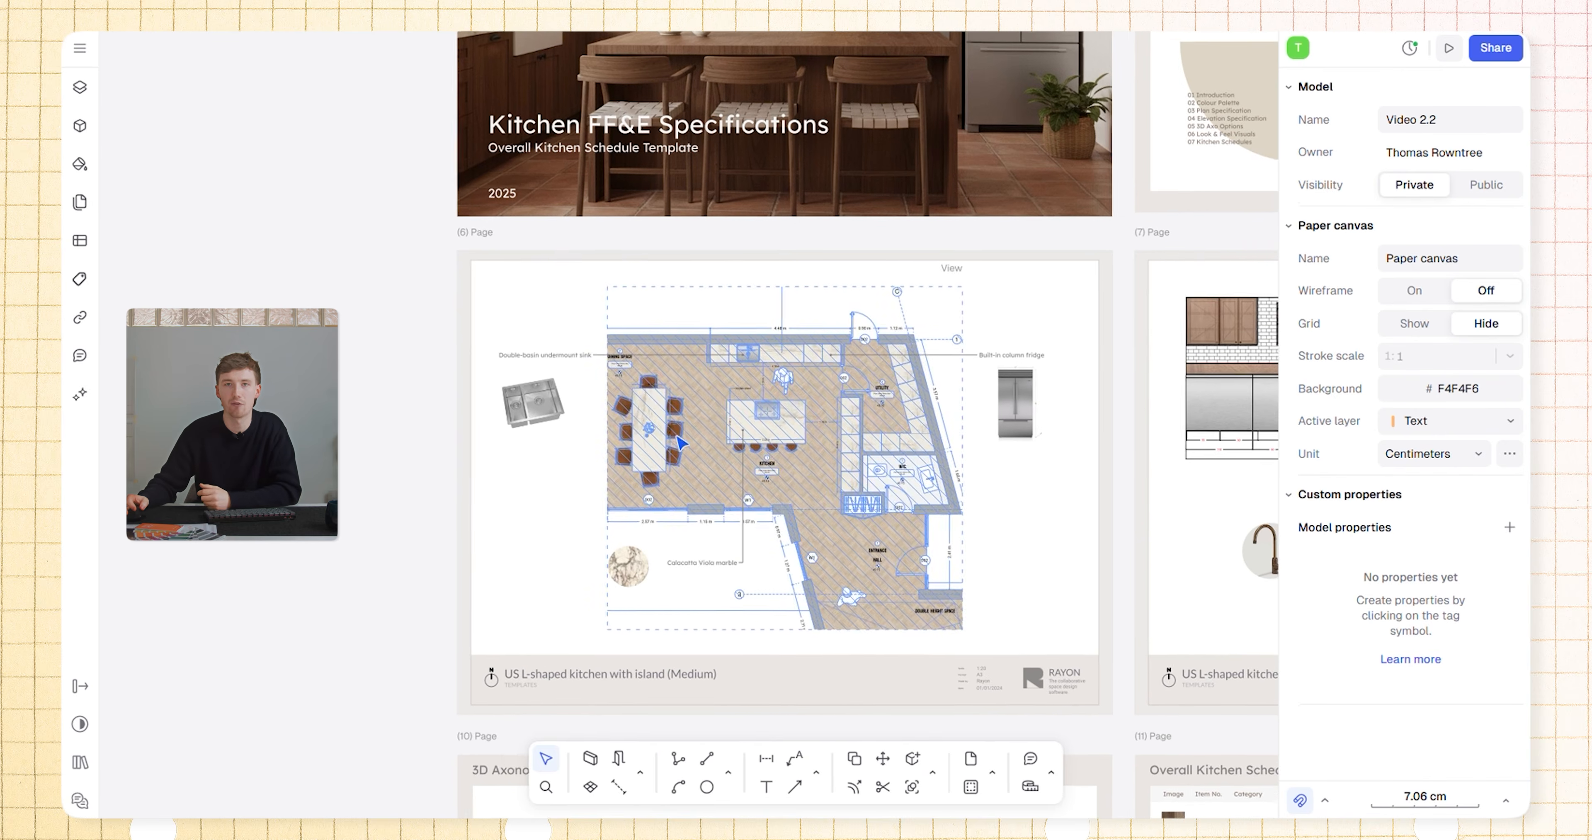
{"action": "scroll", "coordinate": [679, 443], "scroll_direction": "right", "scroll_amount": 1}
{"action": "scroll", "coordinate": [1021, 410], "scroll_direction": "up", "scroll_amount": 3}
{"action": "scroll", "coordinate": [1020, 373], "scroll_direction": "down", "scroll_amount": 2}
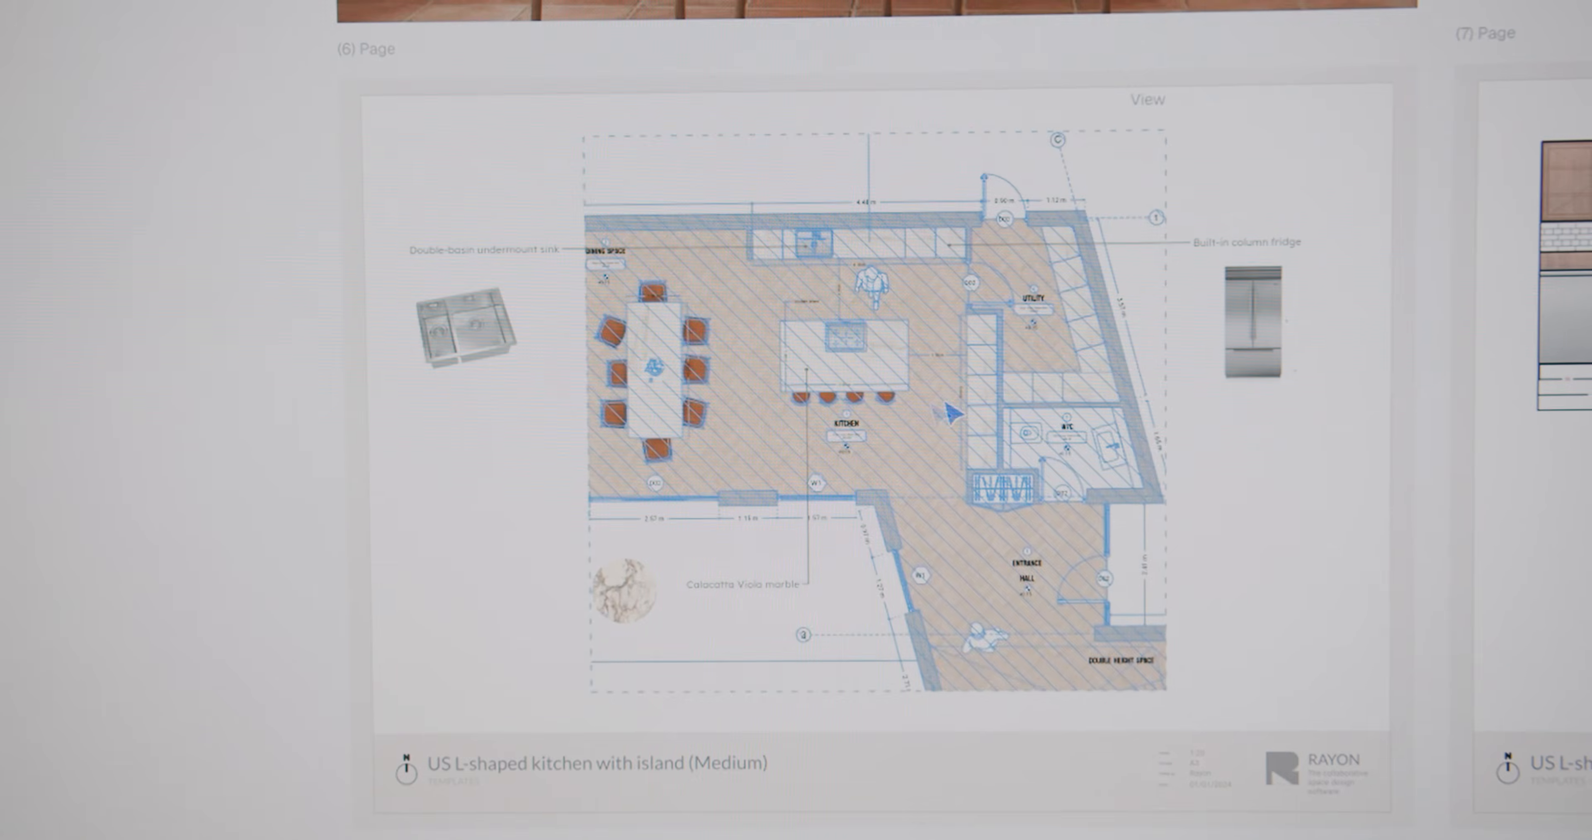
{"action": "scroll", "coordinate": [247, 390], "scroll_direction": "right", "scroll_amount": 10}
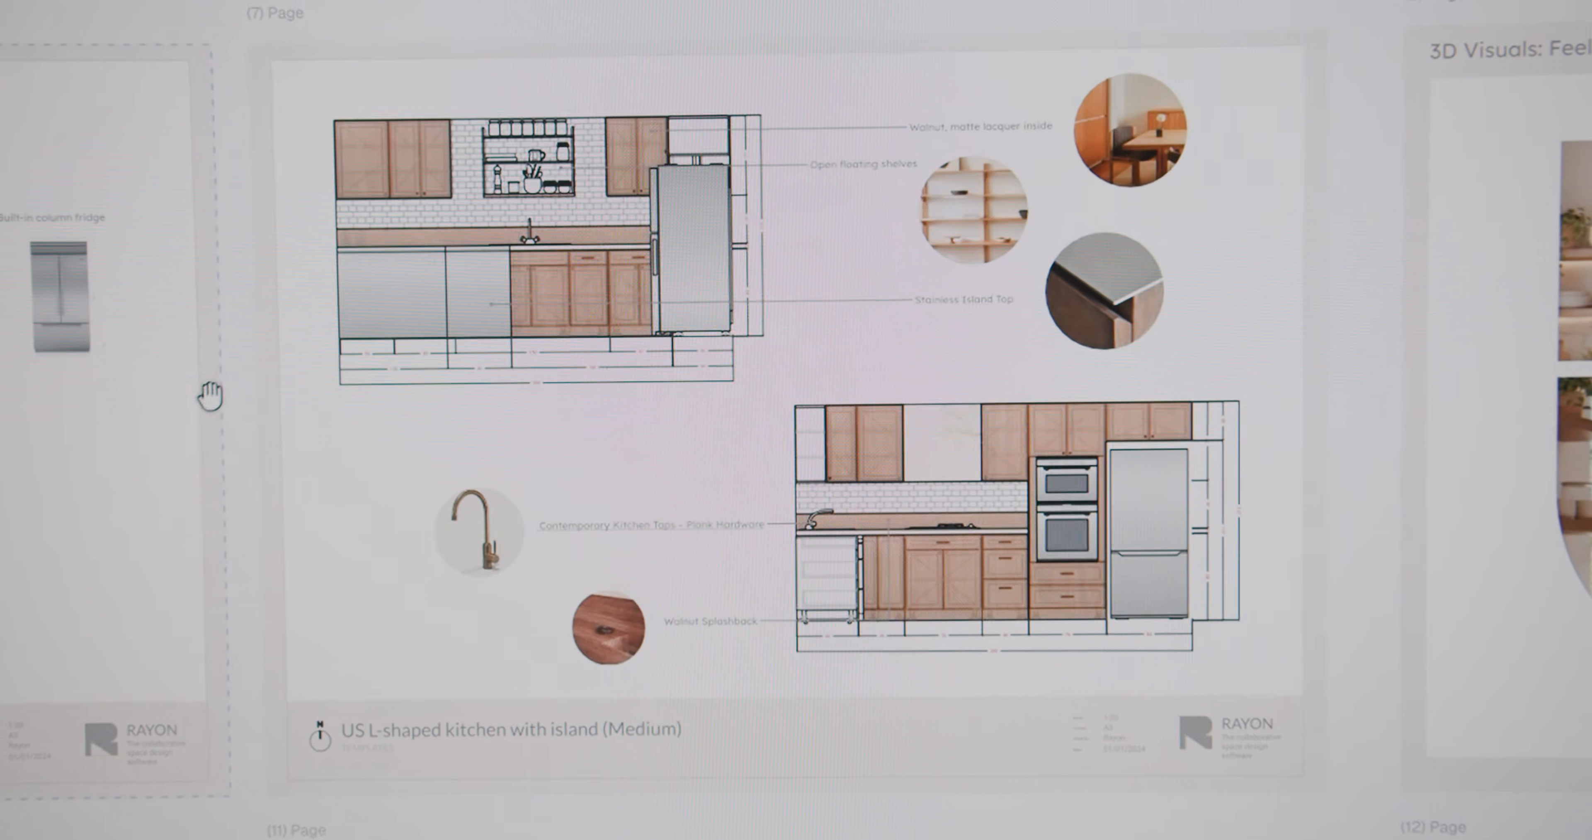